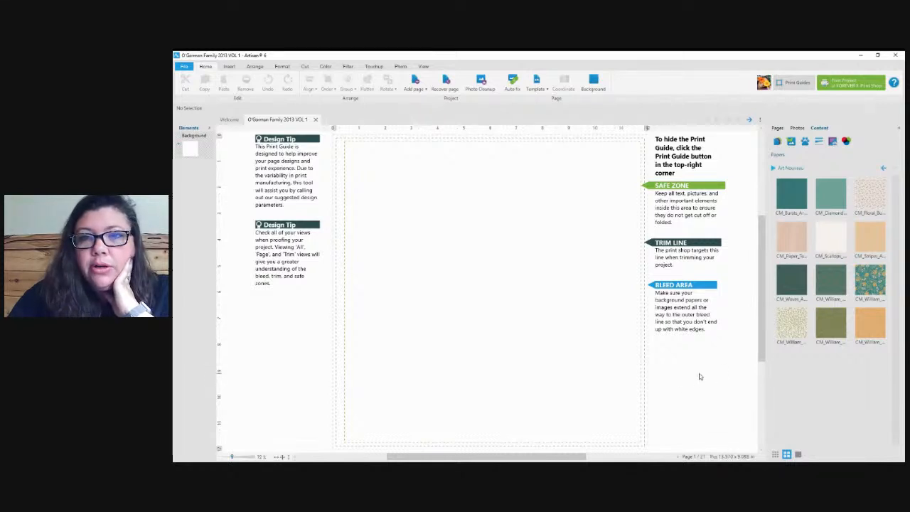
# - Look through the library of Creative Memories digital art kits and close the list again
pyautogui.click(795, 168)
pyautogui.moveTo(768, 212); pyautogui.dragTo(765, 181)
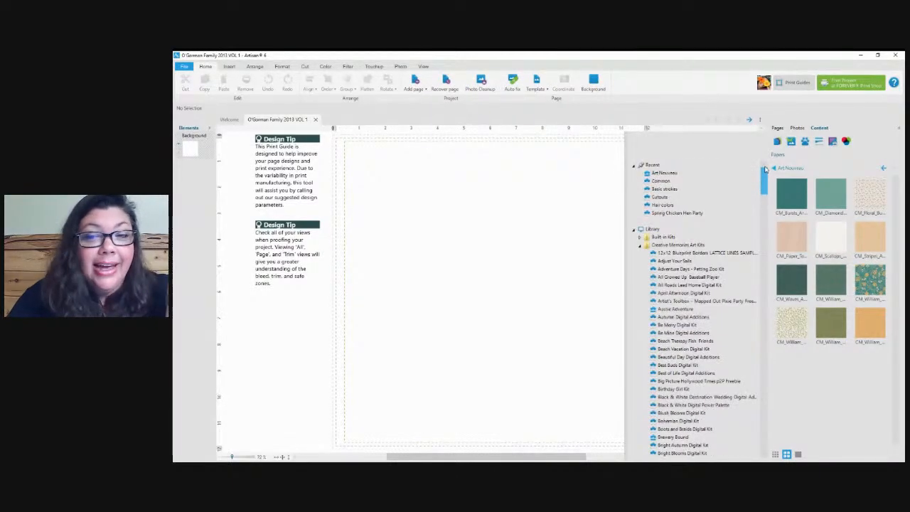
pyautogui.click(778, 168)
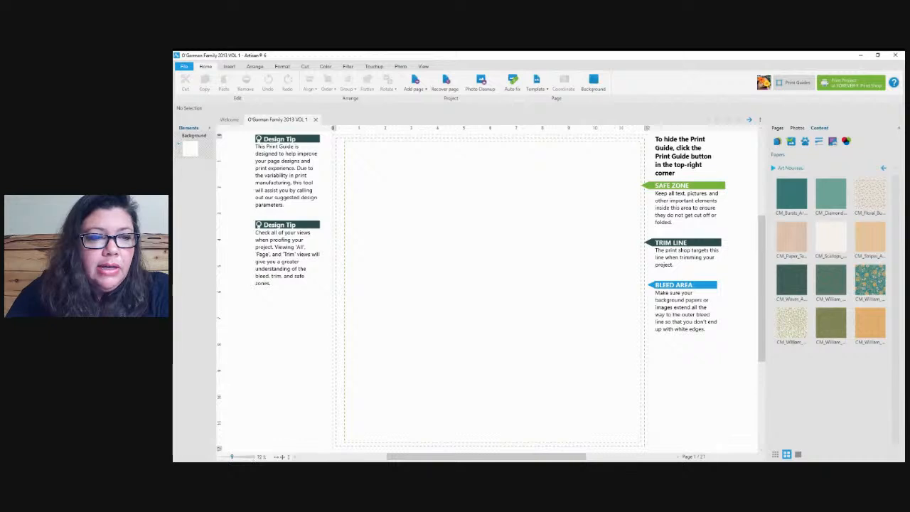
# - Examine the design tips and the safe zone, trim line and bleed area guides around the first page
pyautogui.moveTo(235, 457); pyautogui.dragTo(237, 457)
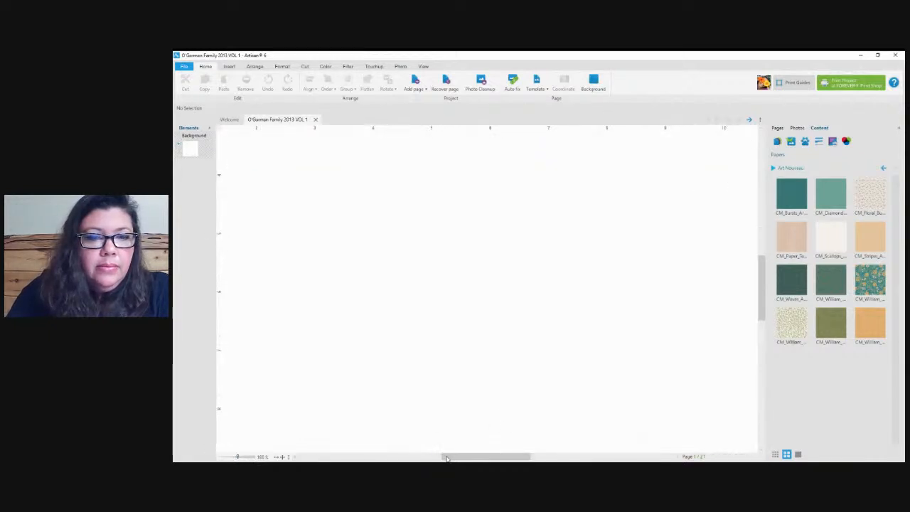
pyautogui.moveTo(447, 459); pyautogui.dragTo(387, 458)
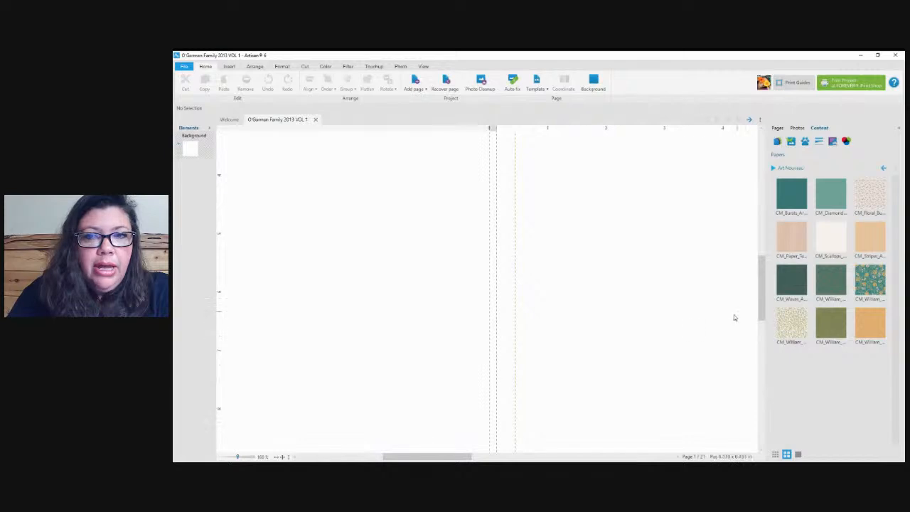
pyautogui.moveTo(762, 303); pyautogui.dragTo(759, 244)
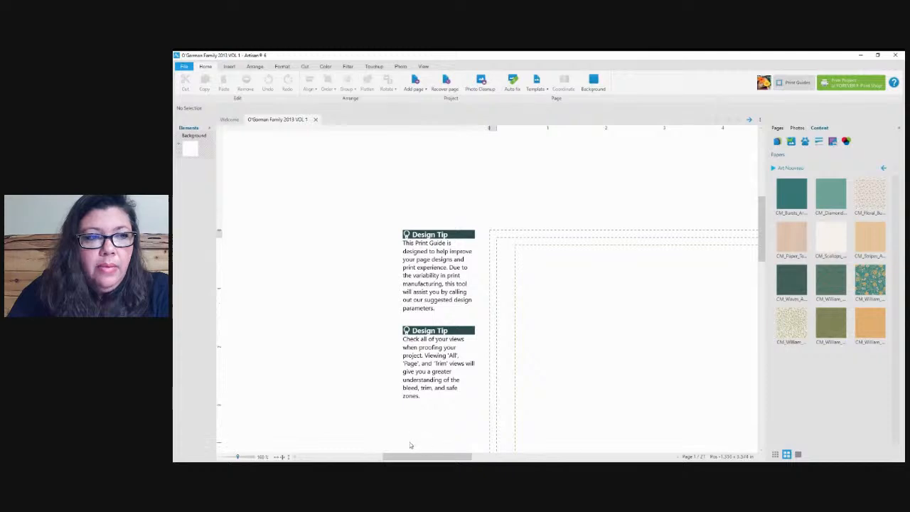
pyautogui.moveTo(405, 458); pyautogui.dragTo(507, 443)
pyautogui.moveTo(762, 213); pyautogui.dragTo(763, 222)
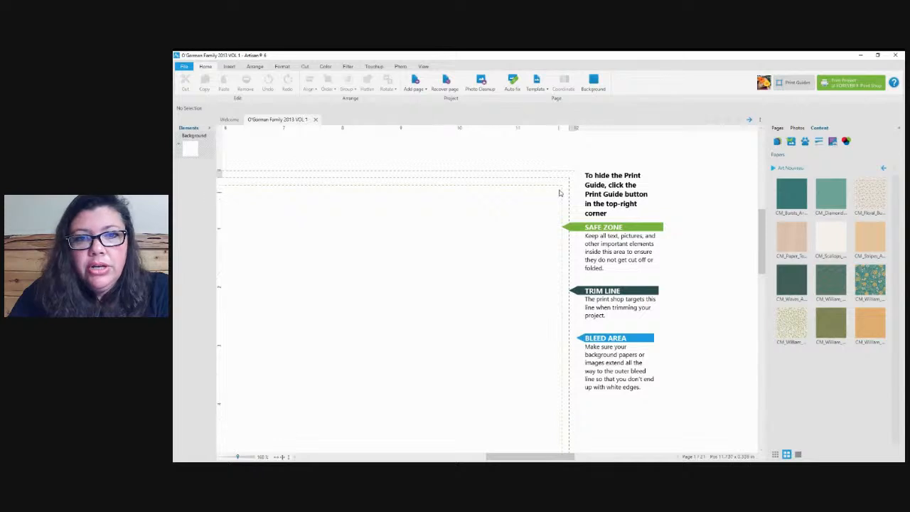
pyautogui.scroll(3, 555, 252)
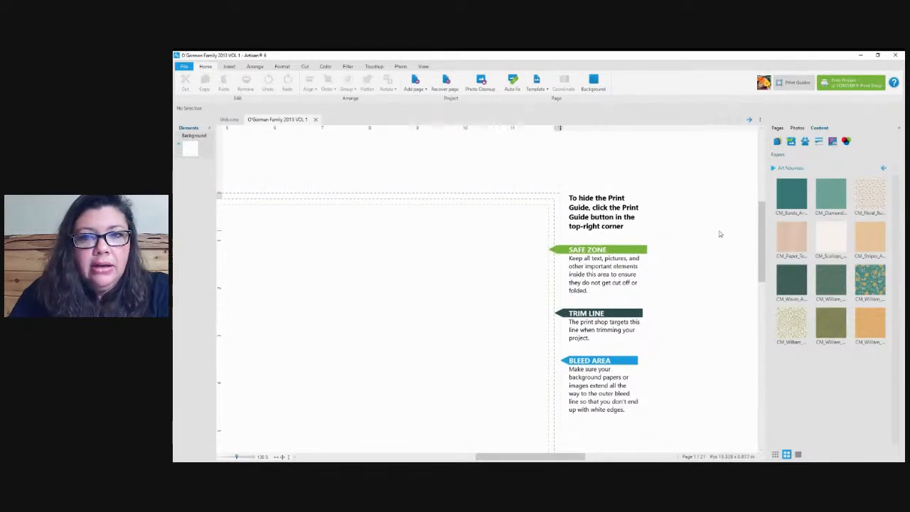
pyautogui.moveTo(761, 226); pyautogui.dragTo(770, 251)
pyautogui.scroll(-2, 532, 279)
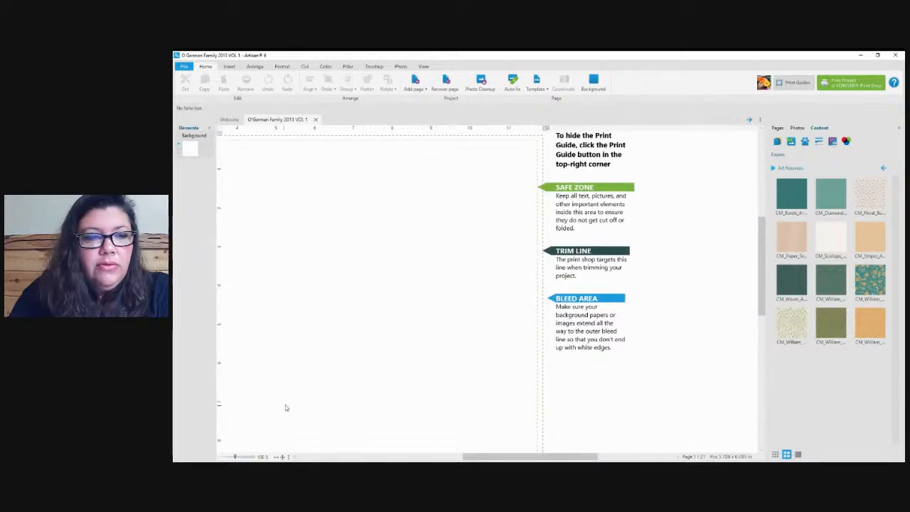
pyautogui.moveTo(232, 456); pyautogui.dragTo(229, 457)
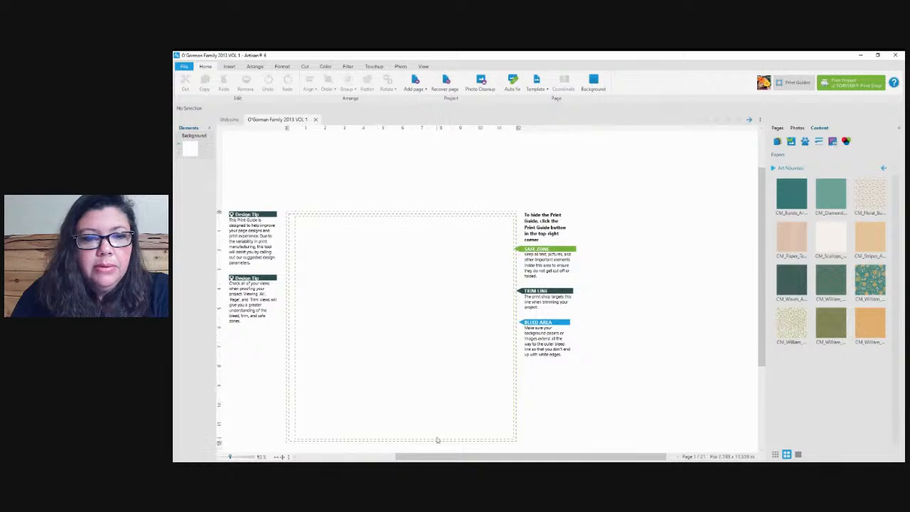
pyautogui.moveTo(441, 457); pyautogui.dragTo(417, 457)
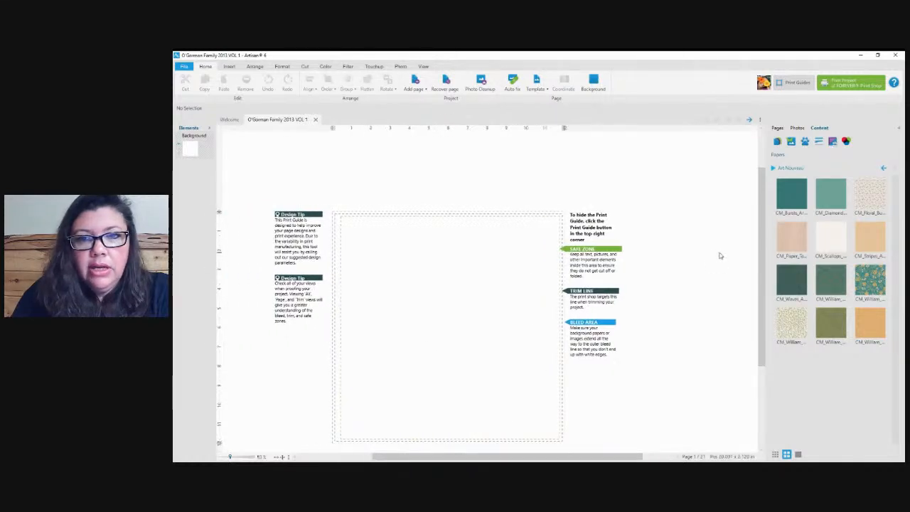
pyautogui.moveTo(761, 218); pyautogui.dragTo(768, 248)
pyautogui.click(553, 395)
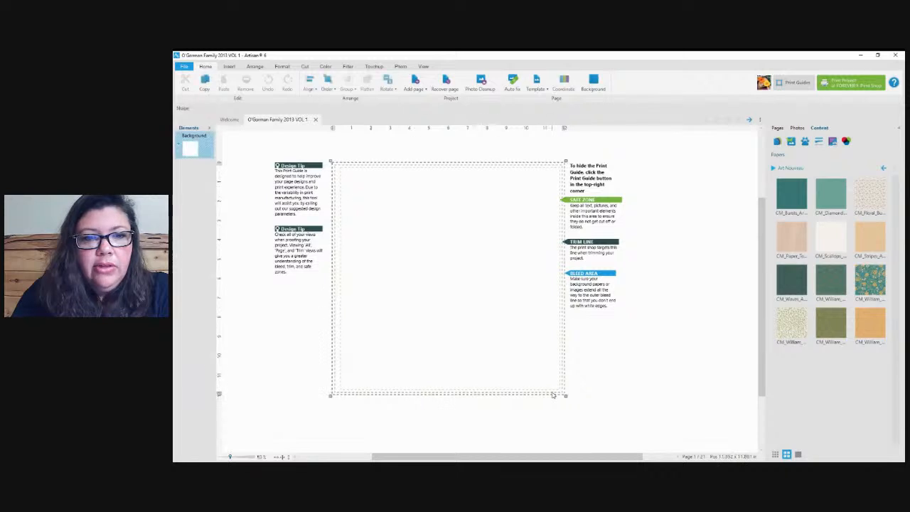
pyautogui.click(612, 381)
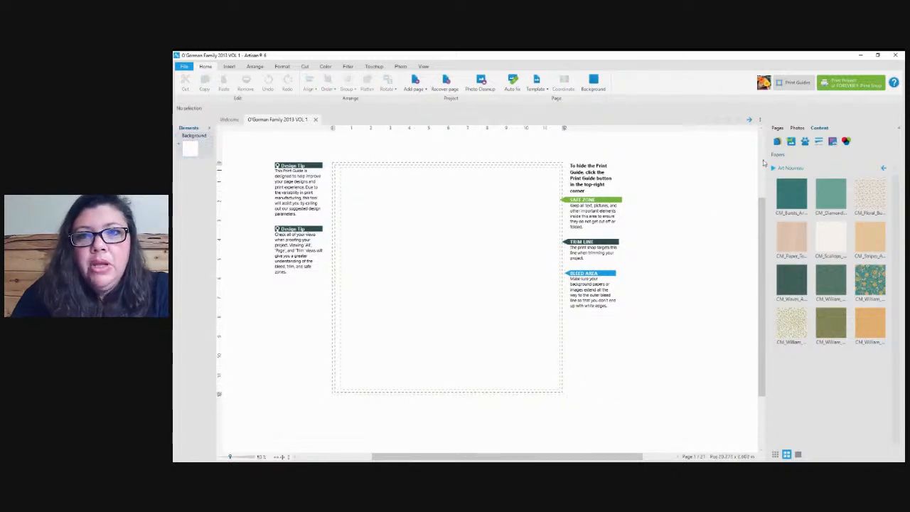
# - Look over the project's page overview and its photo collection
pyautogui.click(778, 128)
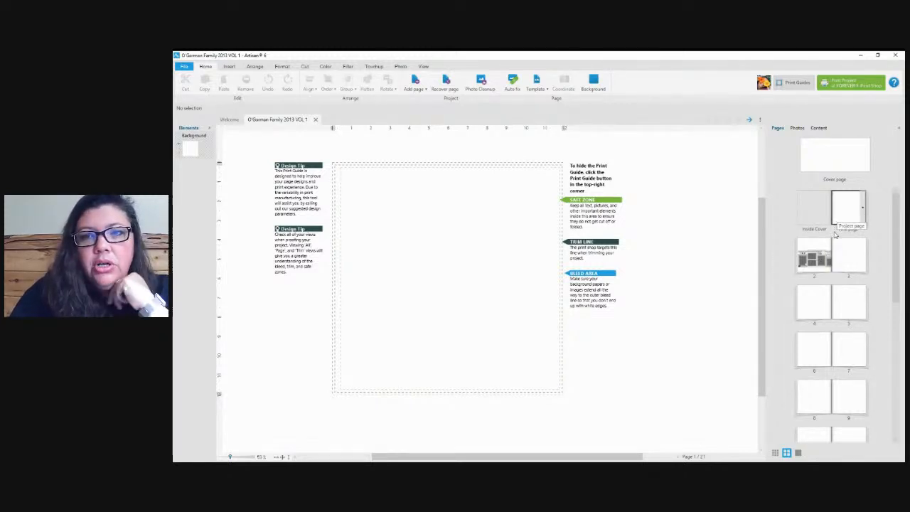
pyautogui.click(797, 128)
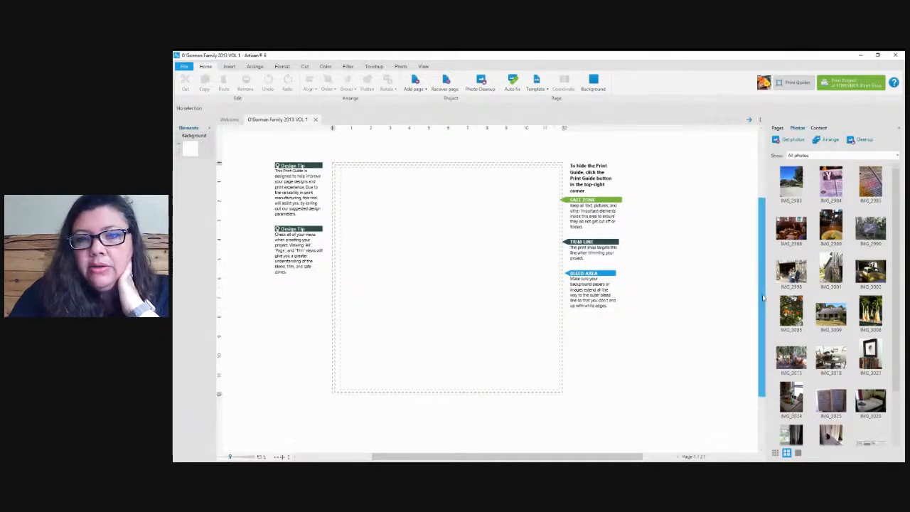
pyautogui.moveTo(764, 295); pyautogui.dragTo(767, 290)
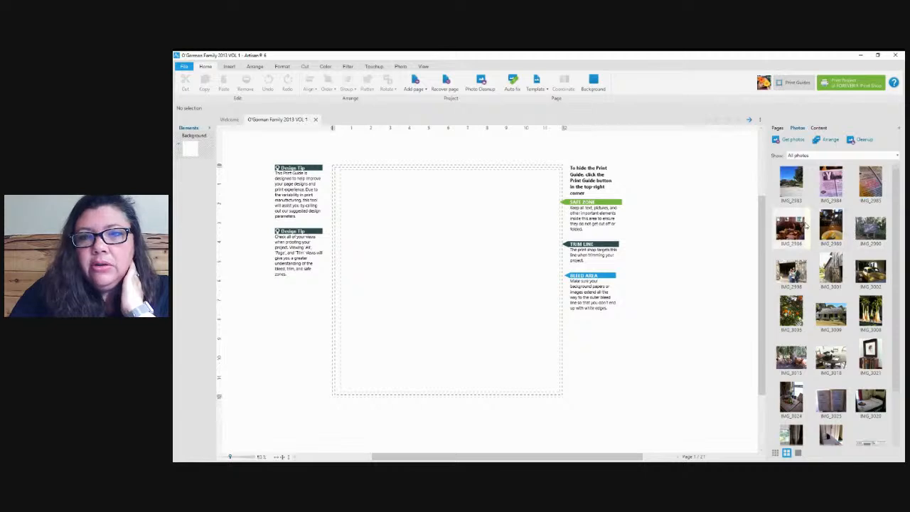
pyautogui.click(778, 128)
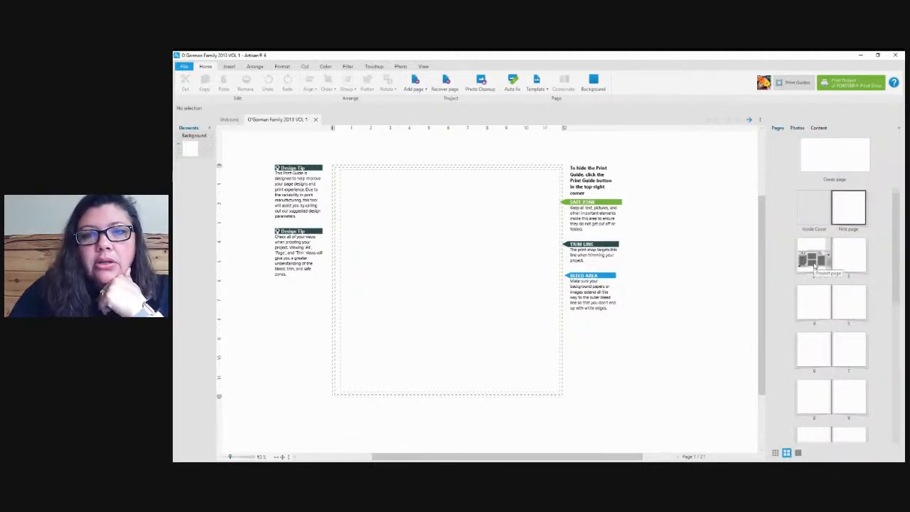
# - Open page 2 and shift the grey layout sketch left and up on the page
pyautogui.click(814, 259)
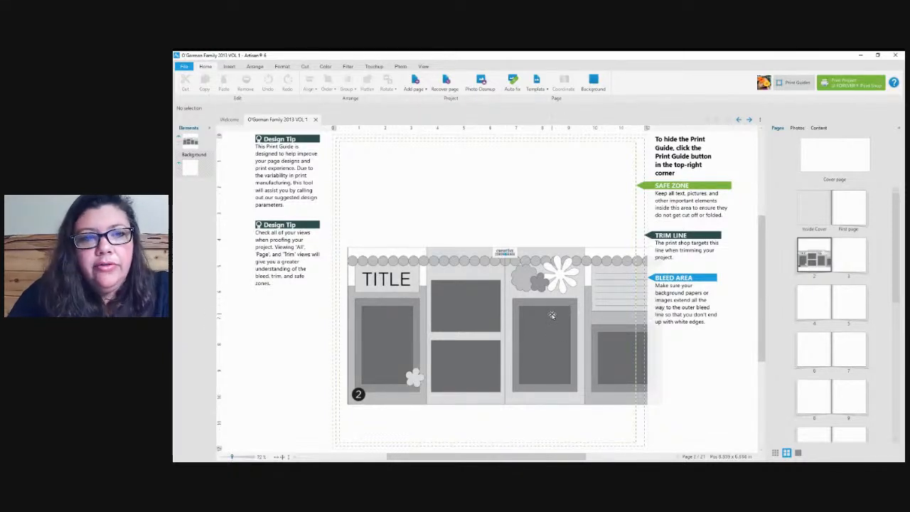
pyautogui.moveTo(552, 316); pyautogui.dragTo(532, 307)
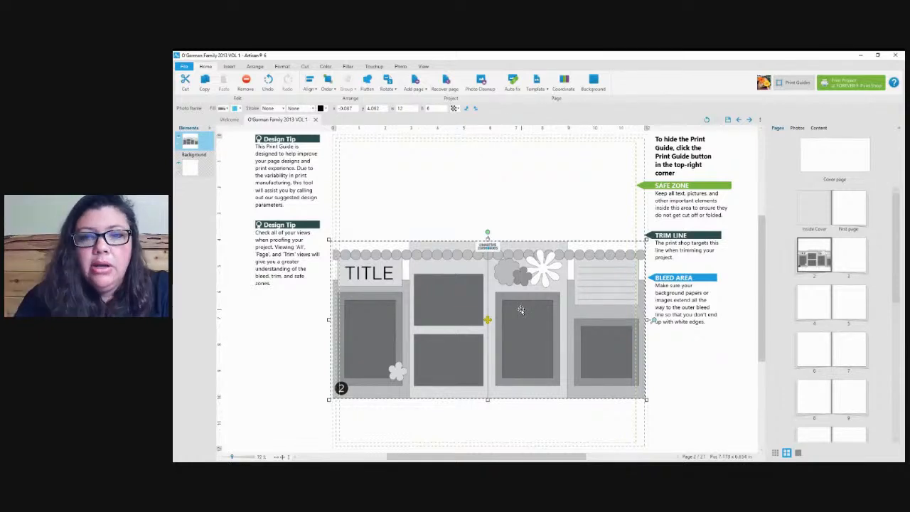
pyautogui.moveTo(569, 311); pyautogui.dragTo(567, 286)
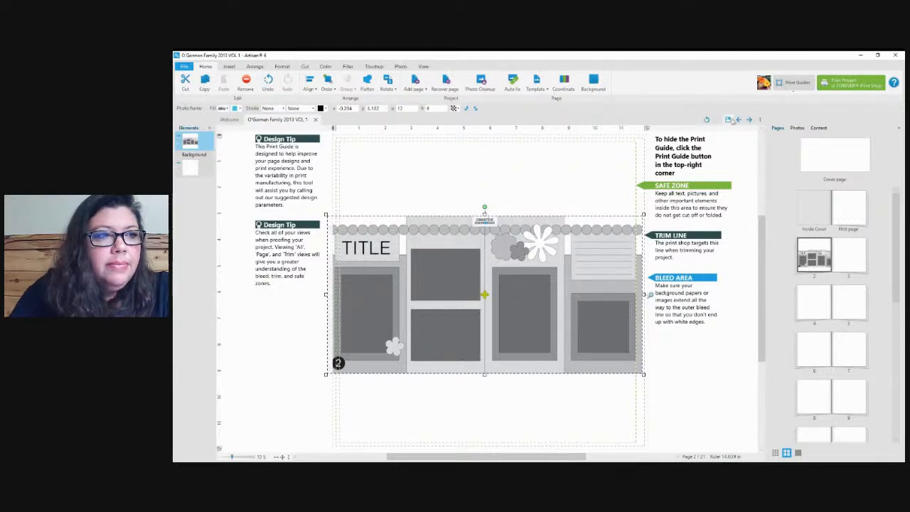
# - Hide the print guide notes and show pages 2 and 3 as a spread of two separate trimmed pages
pyautogui.click(787, 85)
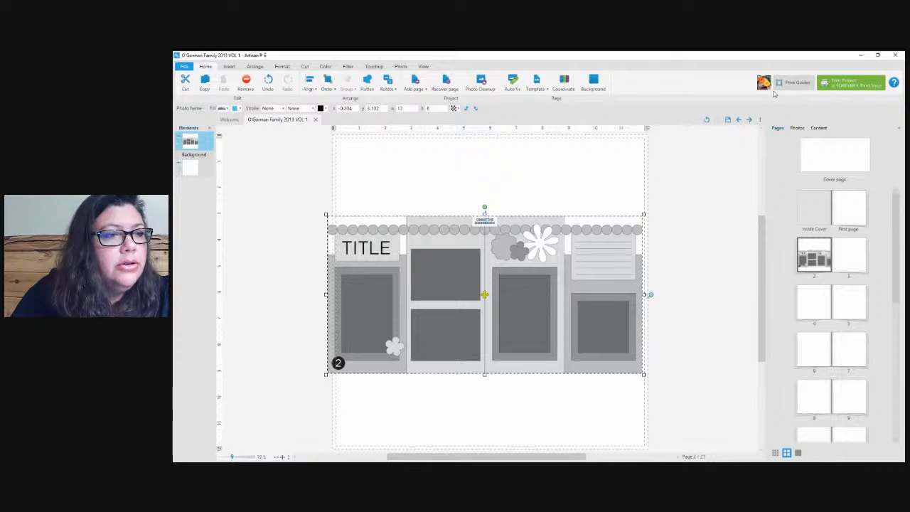
pyautogui.click(424, 67)
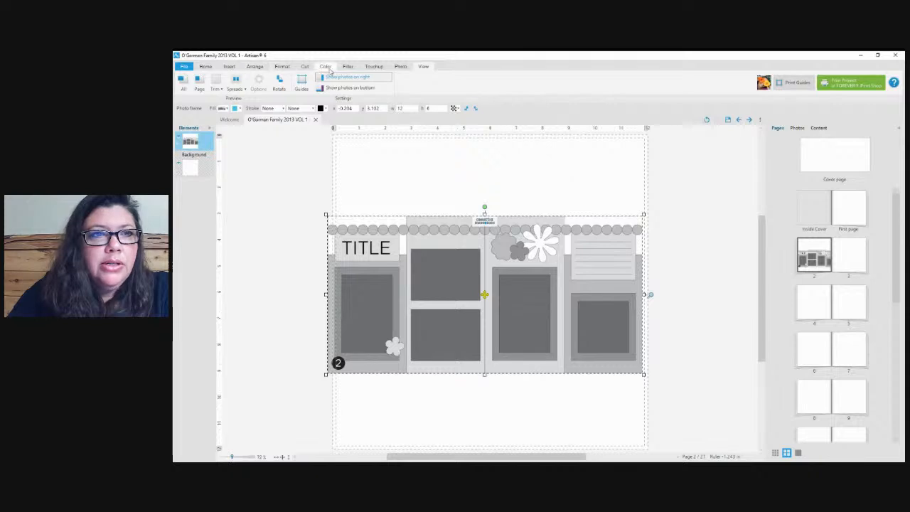
pyautogui.click(206, 68)
pyautogui.click(229, 67)
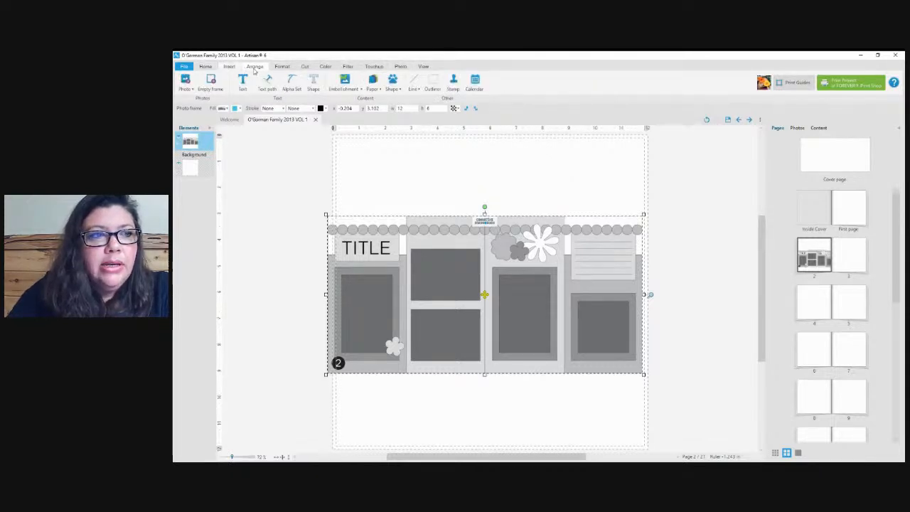
pyautogui.click(255, 67)
pyautogui.click(282, 67)
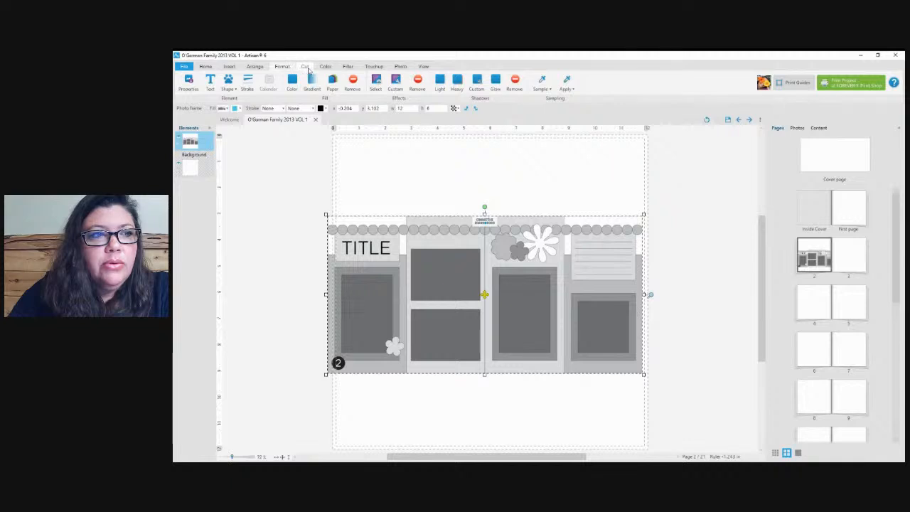
pyautogui.click(306, 67)
pyautogui.click(325, 67)
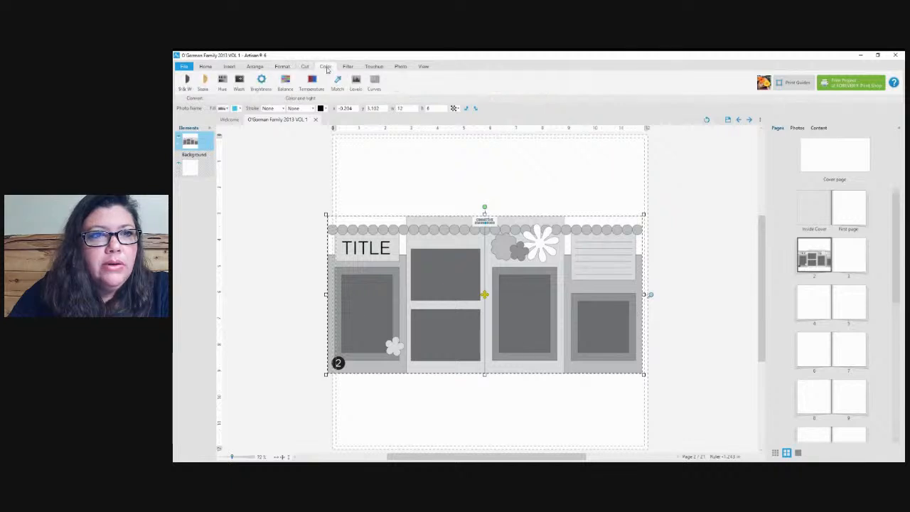
pyautogui.click(424, 67)
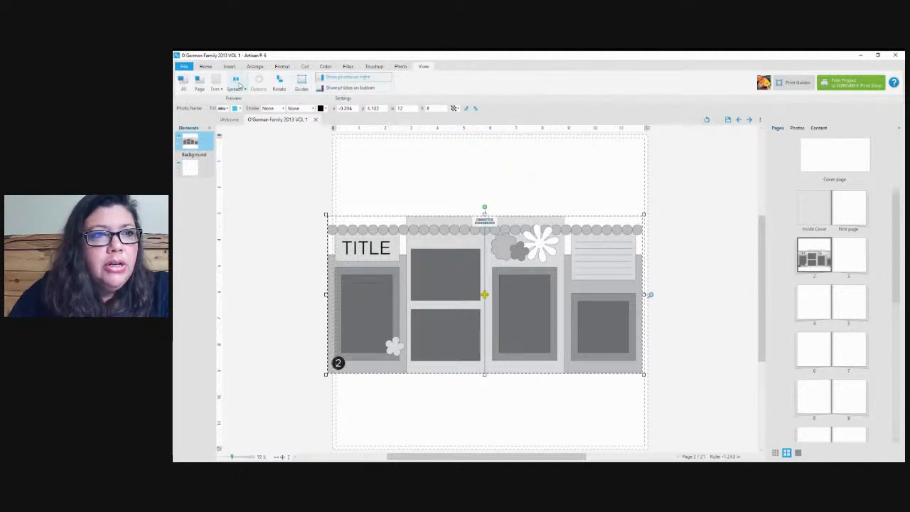
pyautogui.click(238, 88)
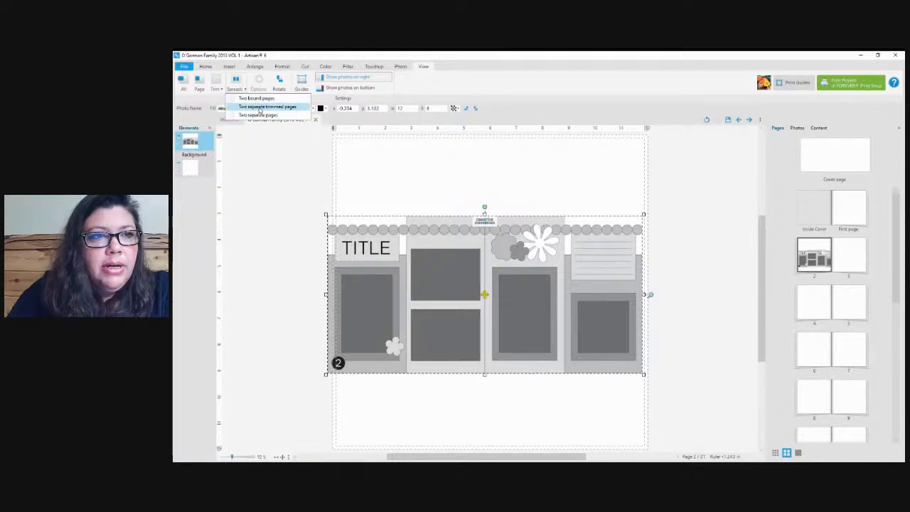
pyautogui.click(261, 107)
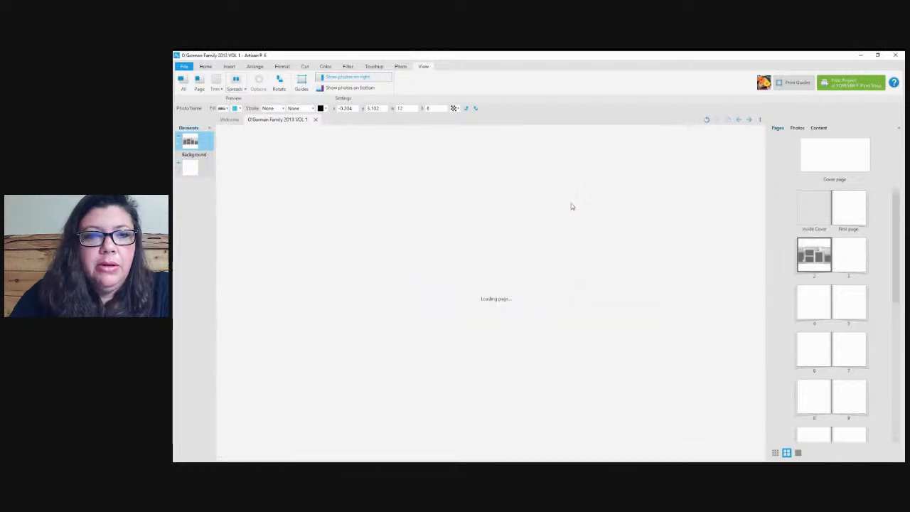
# - Shrink the layout sketch to about 8.2 by 4.1 inches and move it to the top right of page 2
pyautogui.moveTo(428, 275); pyautogui.dragTo(453, 271)
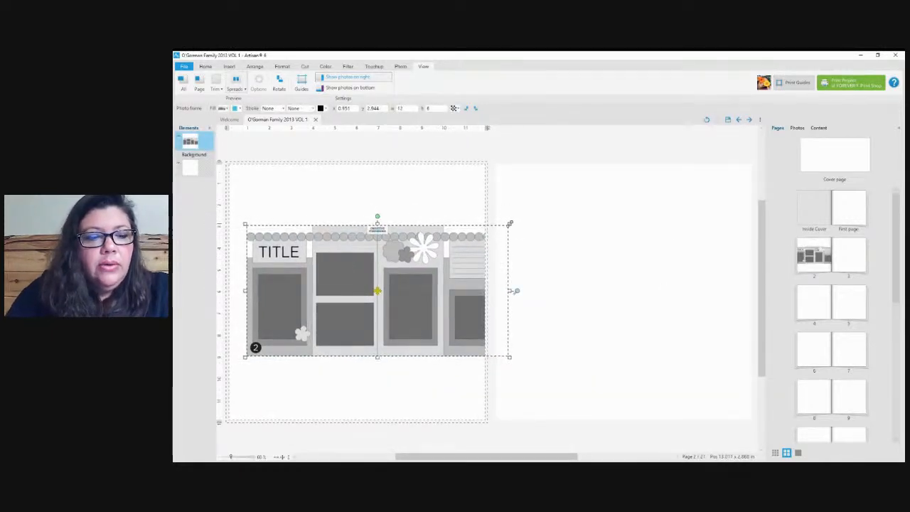
pyautogui.moveTo(510, 224); pyautogui.dragTo(427, 266)
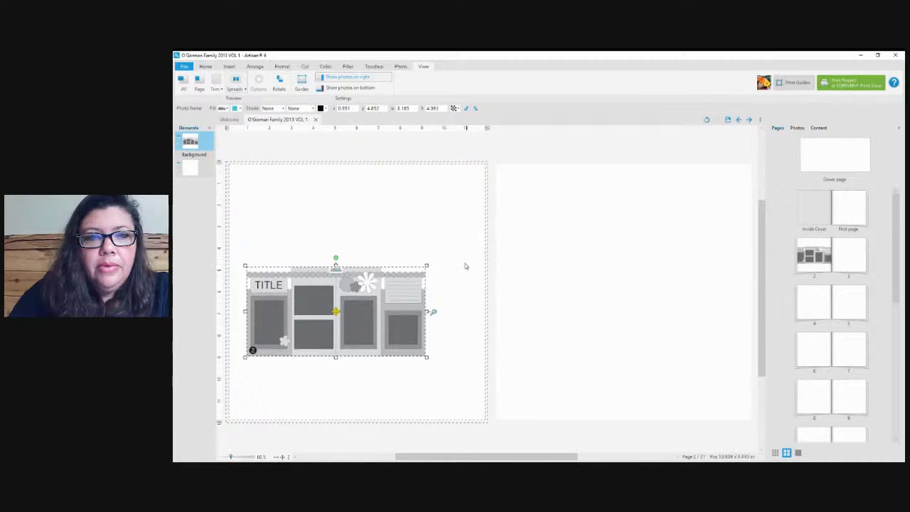
pyautogui.click(798, 129)
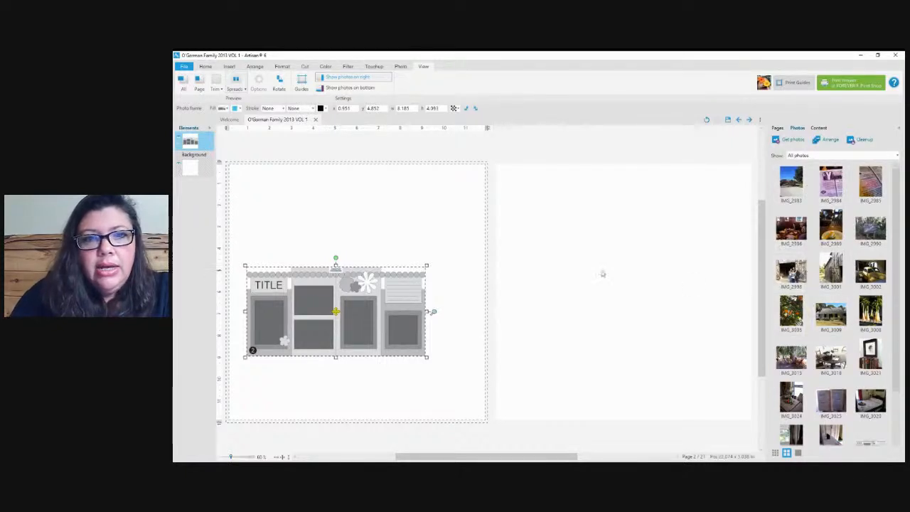
pyautogui.moveTo(386, 290); pyautogui.dragTo(432, 200)
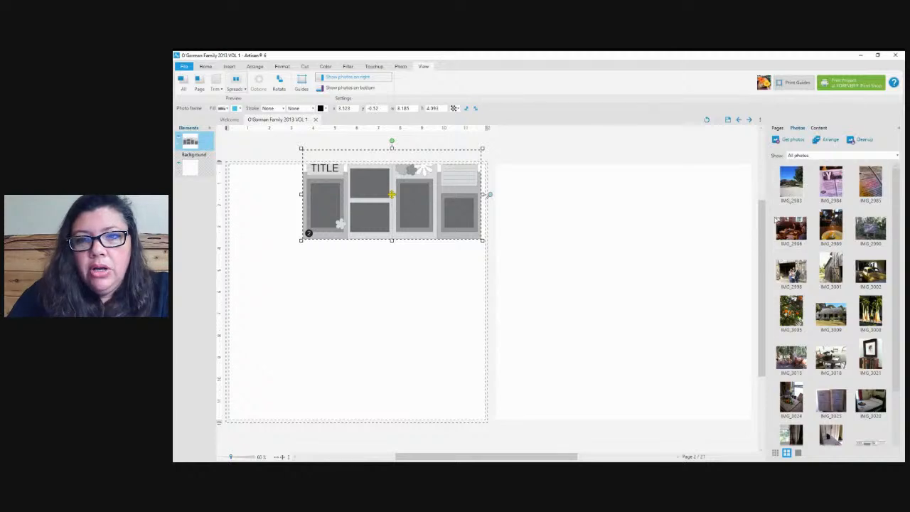
# - Place the woodland sign photo IMG_2990 and two wooden barn photos, including IMG_3001, on page 2
pyautogui.click(869, 227)
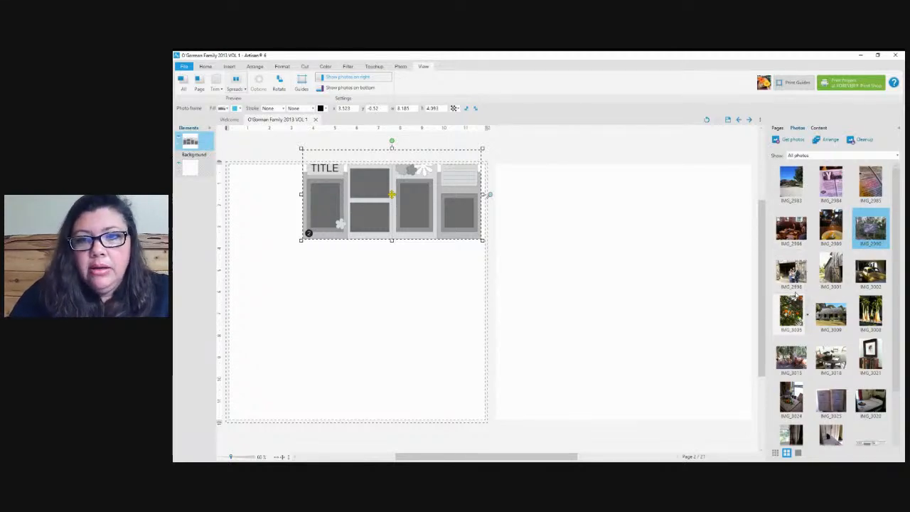
pyautogui.moveTo(870, 229); pyautogui.dragTo(313, 324)
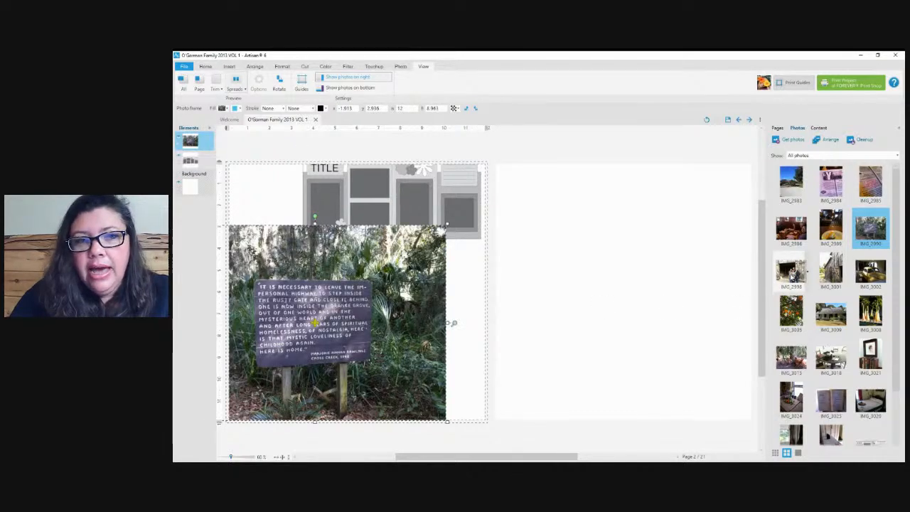
pyautogui.moveTo(792, 276); pyautogui.dragTo(347, 297)
pyautogui.moveTo(838, 275); pyautogui.dragTo(573, 396)
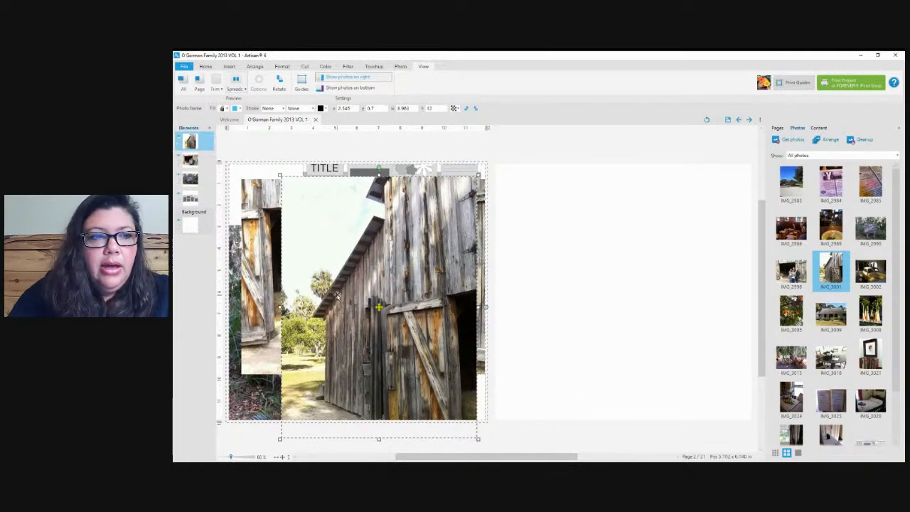
pyautogui.scroll(-2, 259, 201)
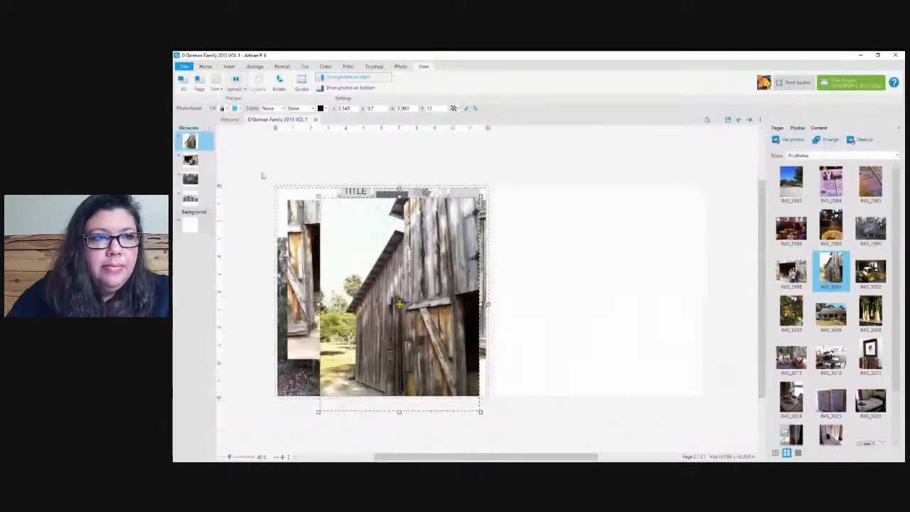
# - Shrink the woodland sign photo and both barn photos together to about half size and move them below the layout sketch
pyautogui.keyDown('ctrl'); pyautogui.click(191, 160); pyautogui.keyUp('ctrl')
pyautogui.keyDown('ctrl'); pyautogui.click(189, 180); pyautogui.keyUp('ctrl')
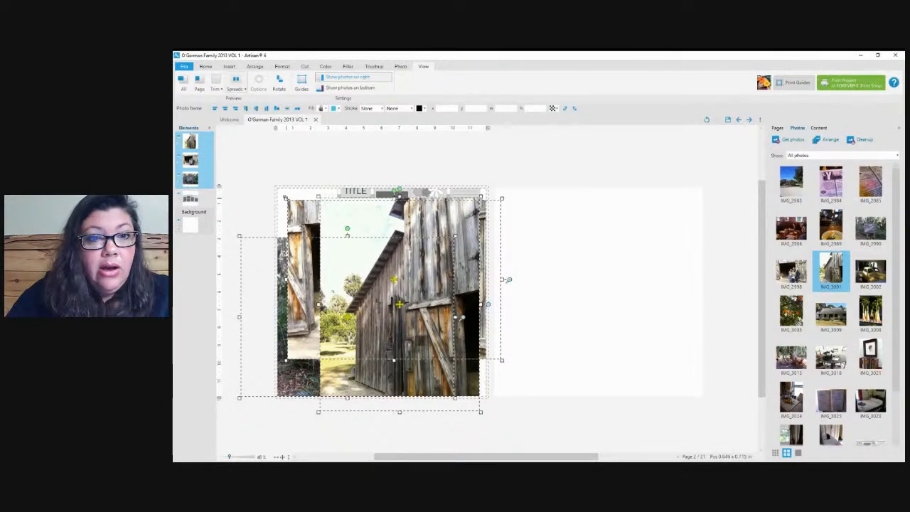
pyautogui.moveTo(287, 199); pyautogui.dragTo(391, 277)
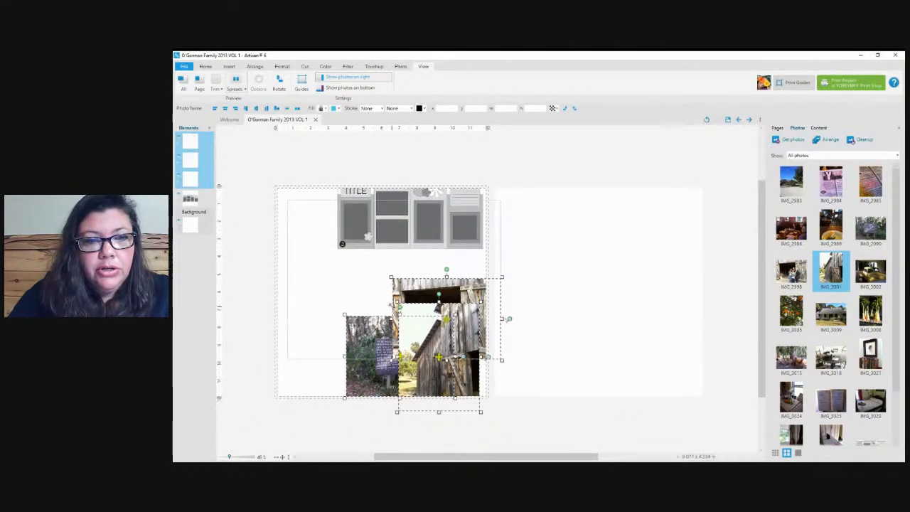
pyautogui.moveTo(429, 329); pyautogui.dragTo(386, 296)
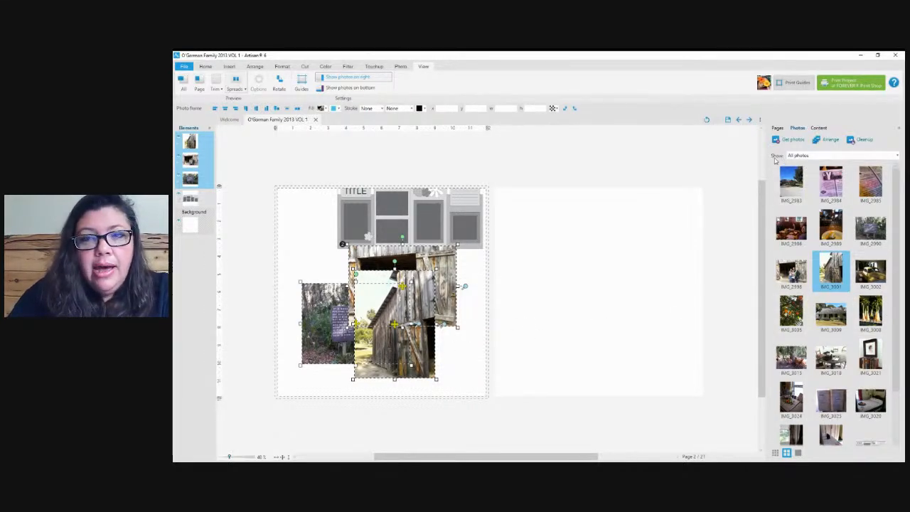
# - Filter the photo list to photos not used and place the yellow car photo IMG_3002 on page 2
pyautogui.click(833, 156)
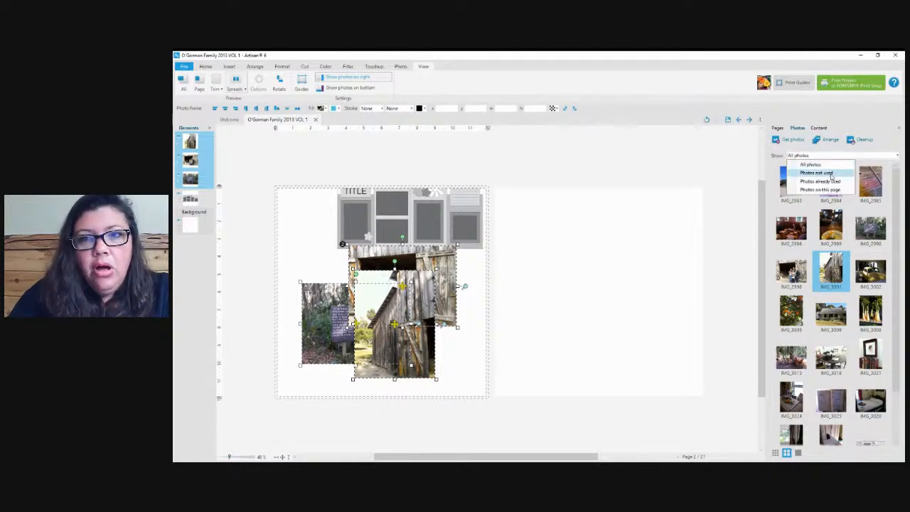
pyautogui.click(831, 173)
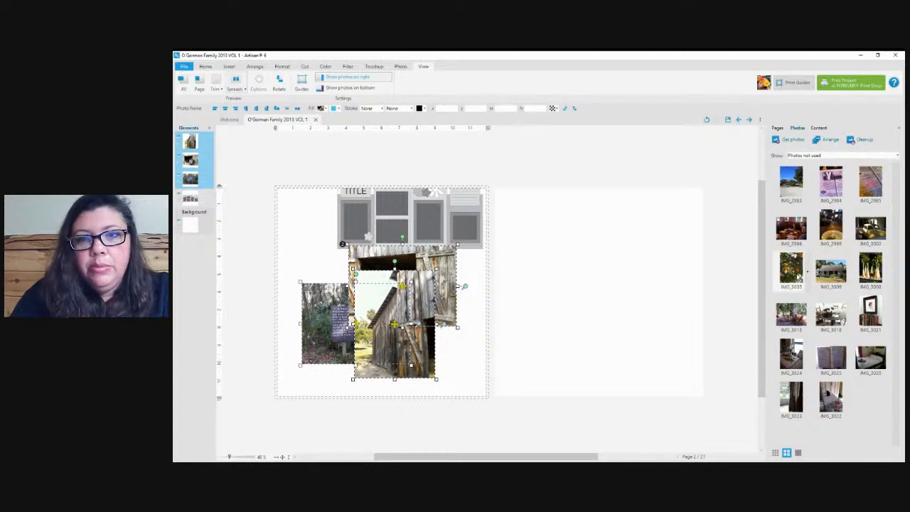
pyautogui.moveTo(870, 229); pyautogui.dragTo(321, 254)
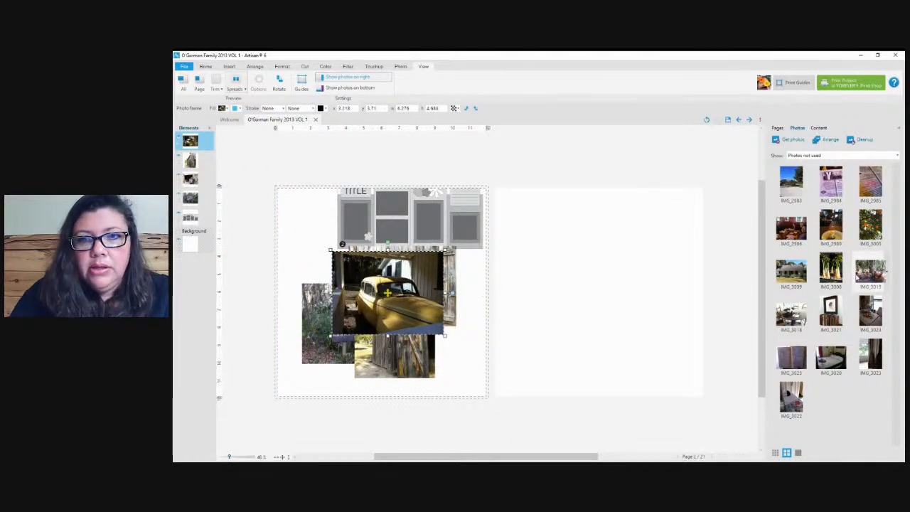
# - Place the farmhouse photo on page 2, shrunk to about 5.7 by 4.3 inches and overlapping the car photo's lower right
pyautogui.moveTo(791, 277); pyautogui.dragTo(459, 350)
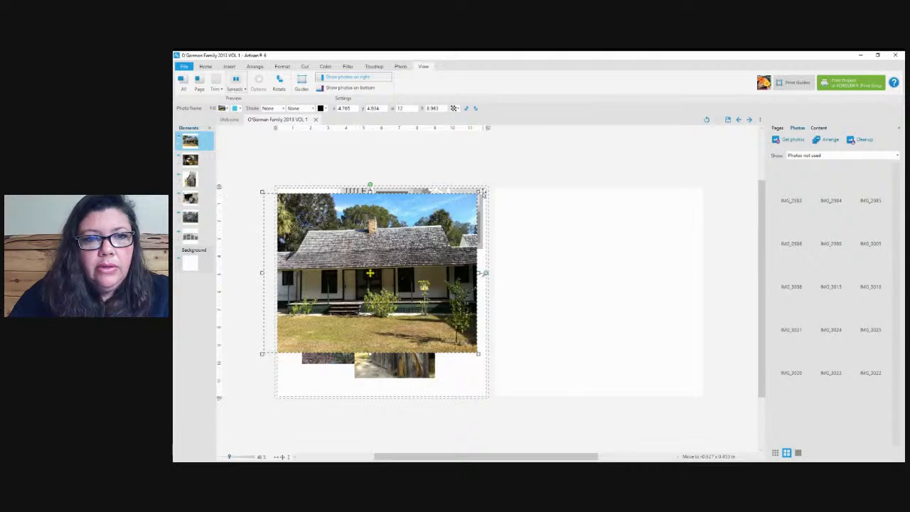
pyautogui.moveTo(482, 193); pyautogui.dragTo(366, 278)
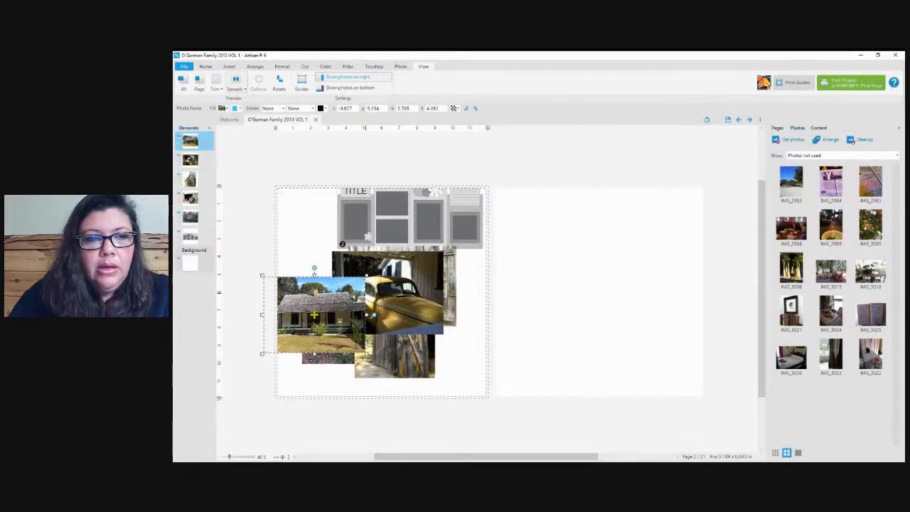
pyautogui.moveTo(313, 315); pyautogui.dragTo(422, 330)
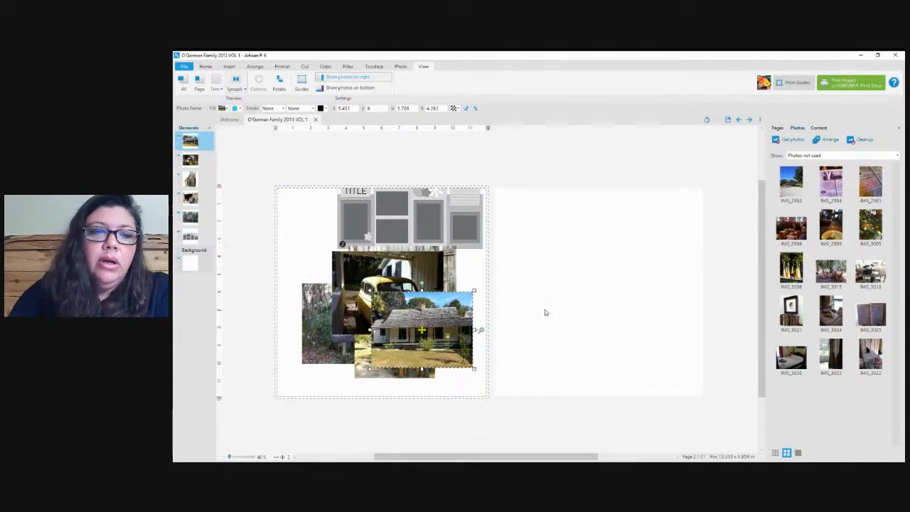
# - Shift the layout sketch slightly up and left, partly off the upper edge of page 2
pyautogui.click(449, 223)
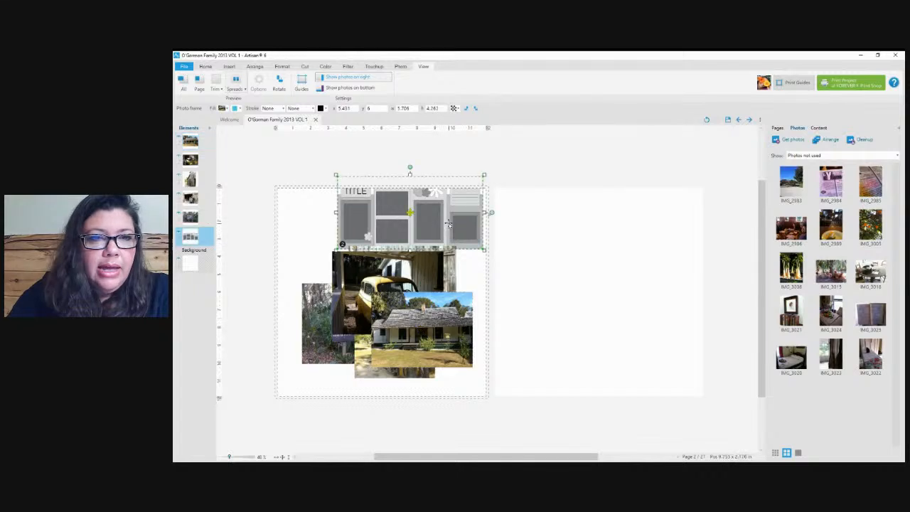
pyautogui.moveTo(448, 223); pyautogui.dragTo(440, 212)
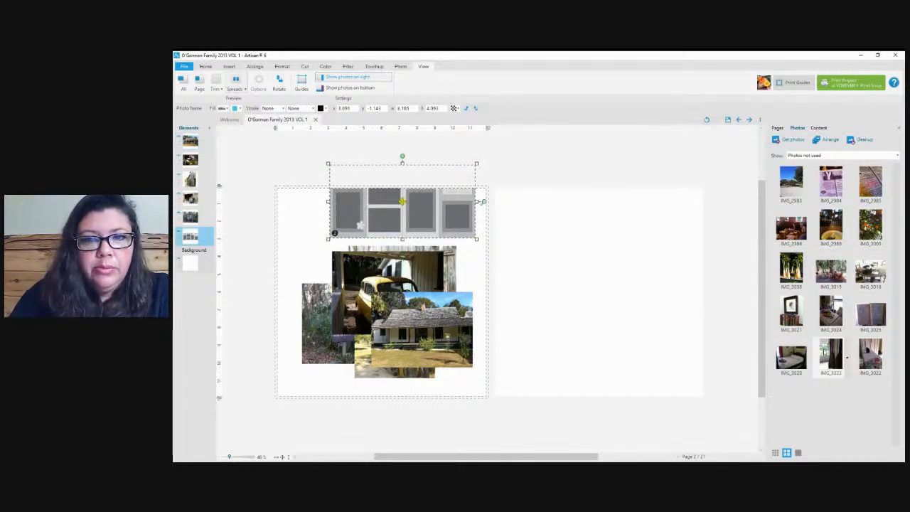
pyautogui.click(573, 308)
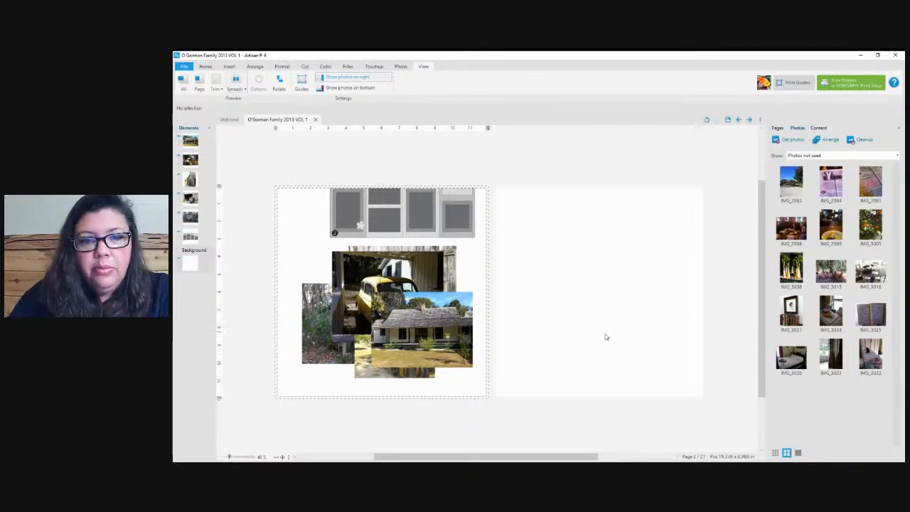
# - Place the typewriter table photo IMG_3018 on page 3 and delete it again
pyautogui.click(624, 317)
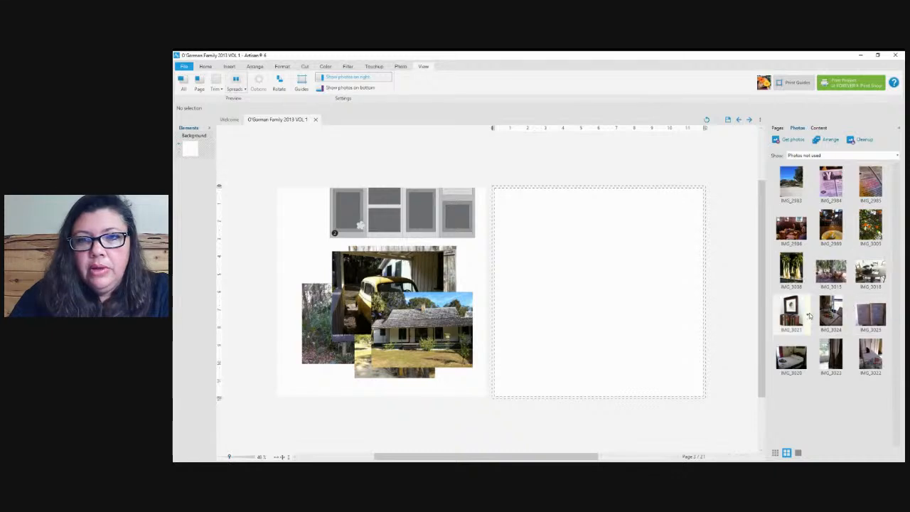
pyautogui.moveTo(640, 304); pyautogui.dragTo(642, 303)
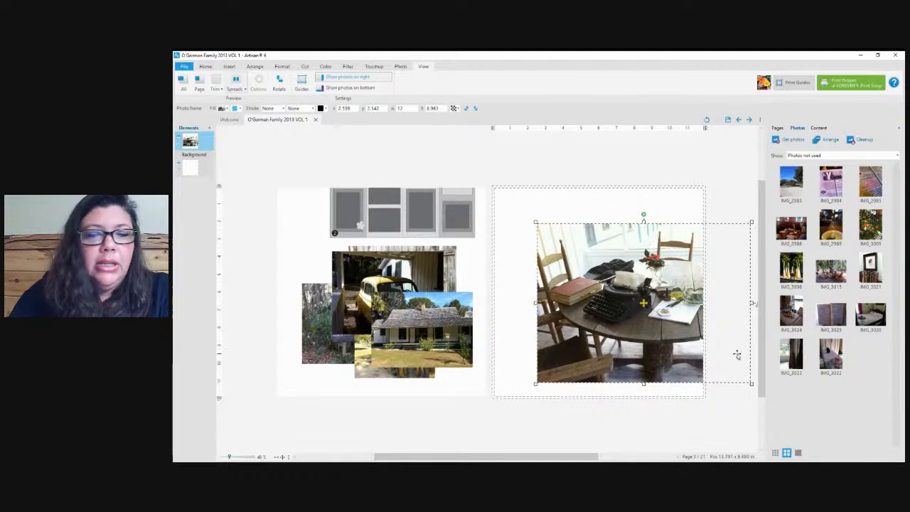
pyautogui.moveTo(788, 319)
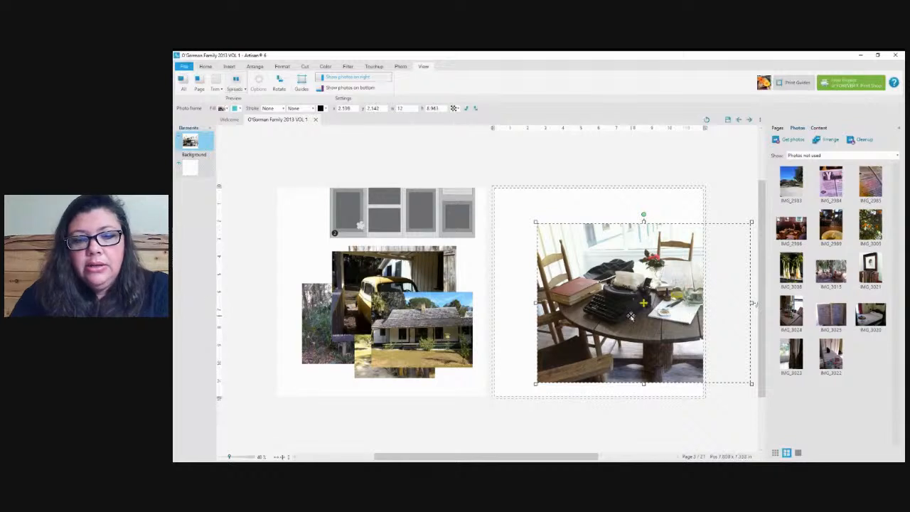
pyautogui.click(520, 268)
pyautogui.click(626, 300)
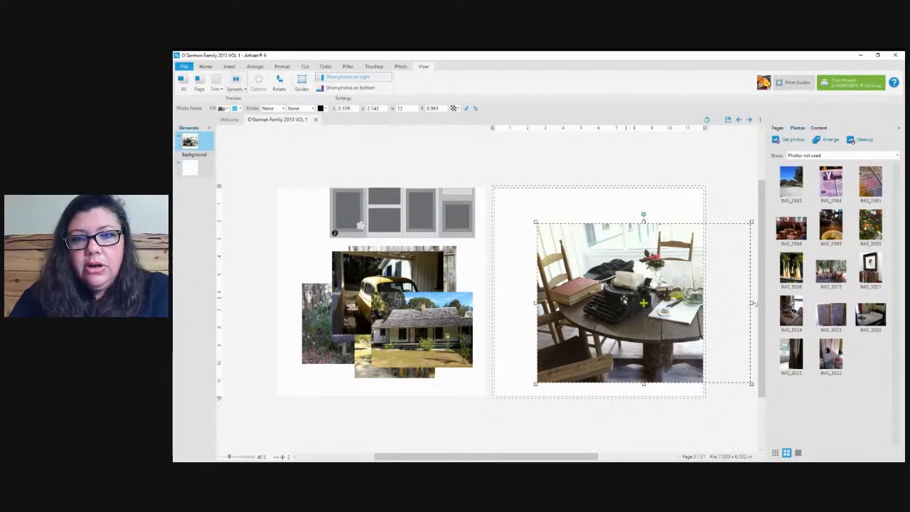
pyautogui.press('Delete')
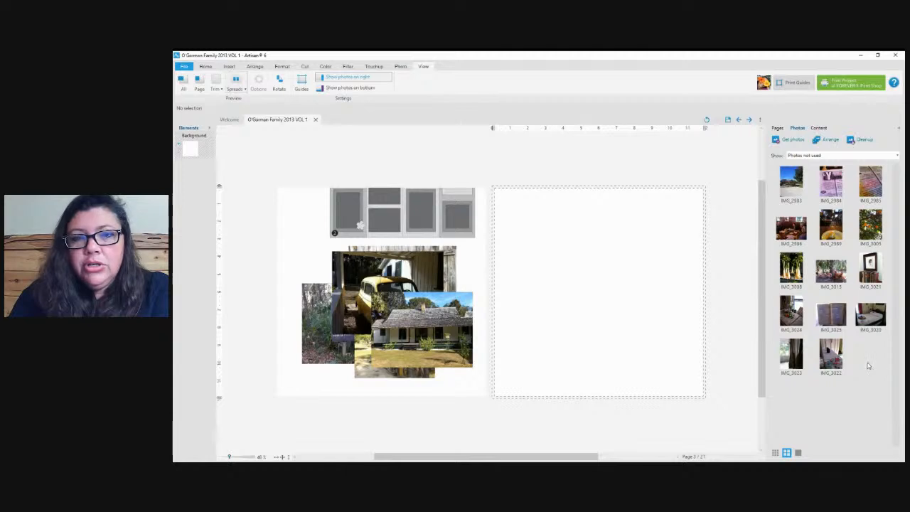
# - Delete all five photos from page 2, keeping the layout sketch, and set the photo list to show all photos
pyautogui.click(381, 299)
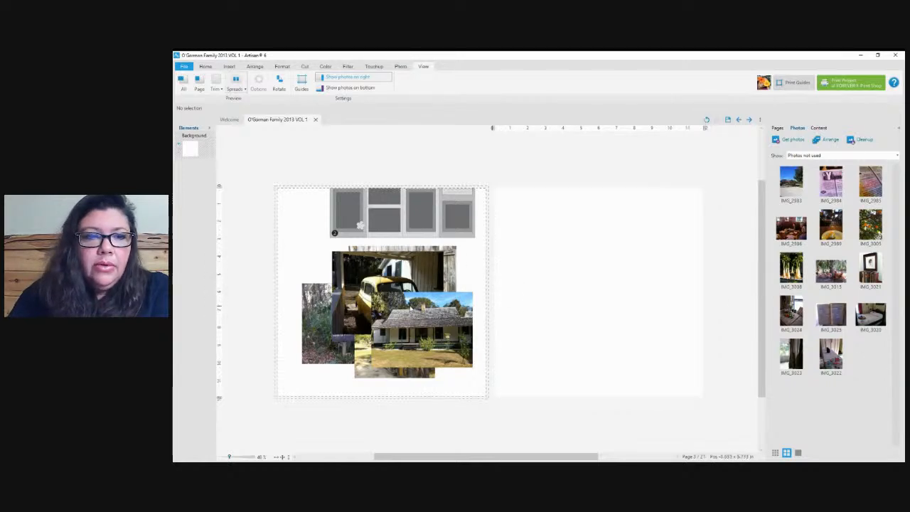
pyautogui.click(411, 308)
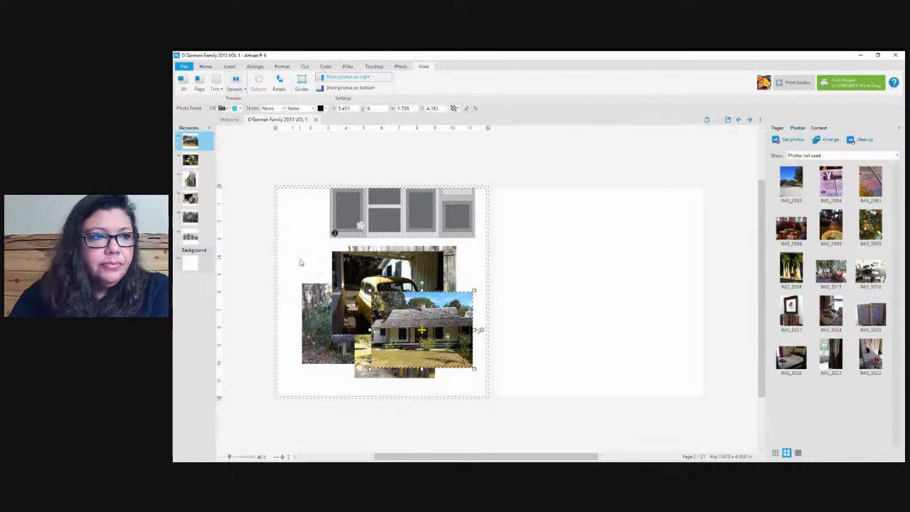
pyautogui.click(359, 276)
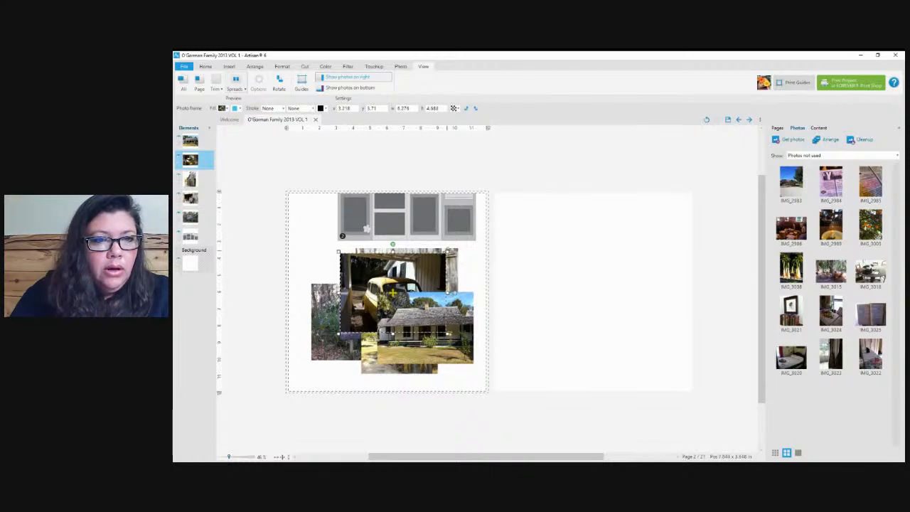
pyautogui.keyDown('ctrl'); pyautogui.click(460, 318); pyautogui.keyUp('ctrl')
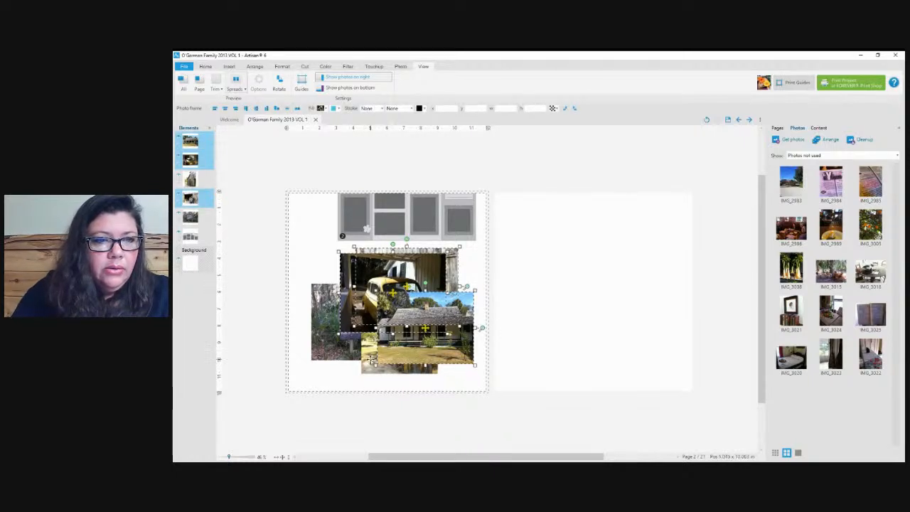
pyautogui.keyDown('ctrl'); pyautogui.click(370, 361); pyautogui.keyUp('ctrl')
pyautogui.keyDown('ctrl'); pyautogui.click(339, 341); pyautogui.keyUp('ctrl')
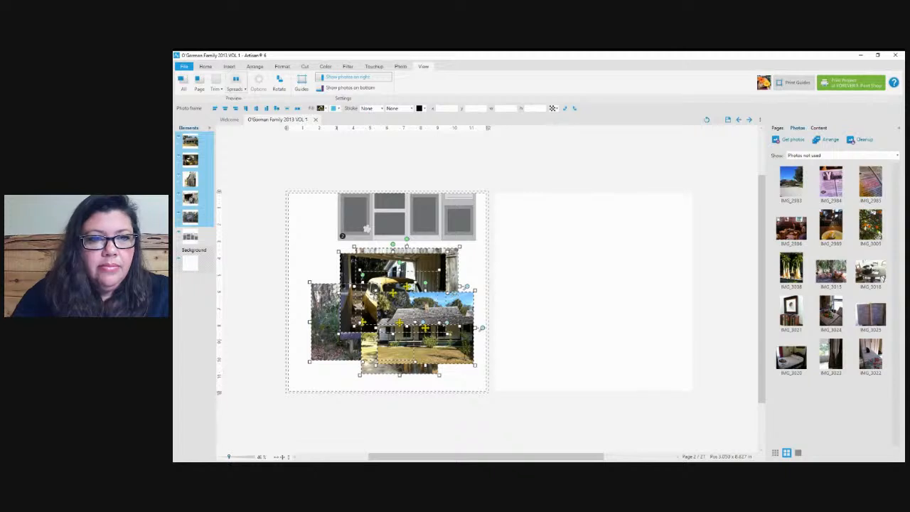
pyautogui.press('Delete')
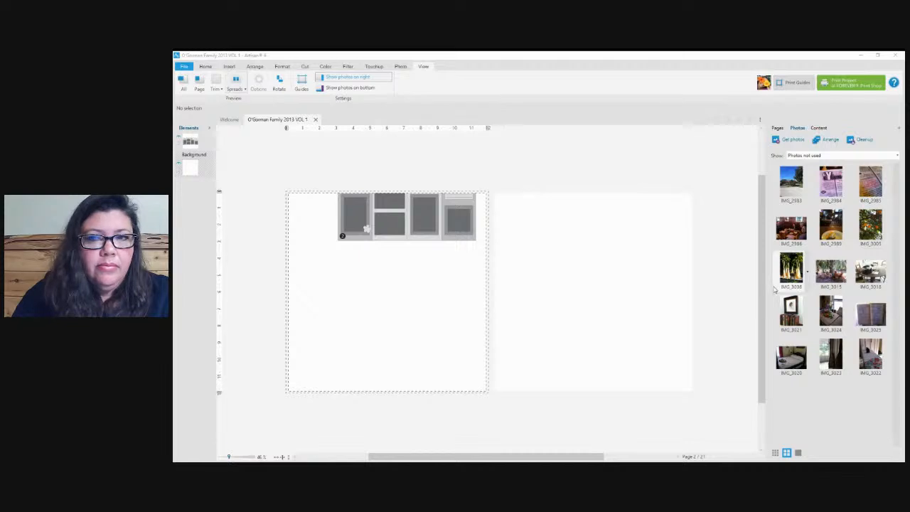
pyautogui.click(844, 157)
pyautogui.click(832, 168)
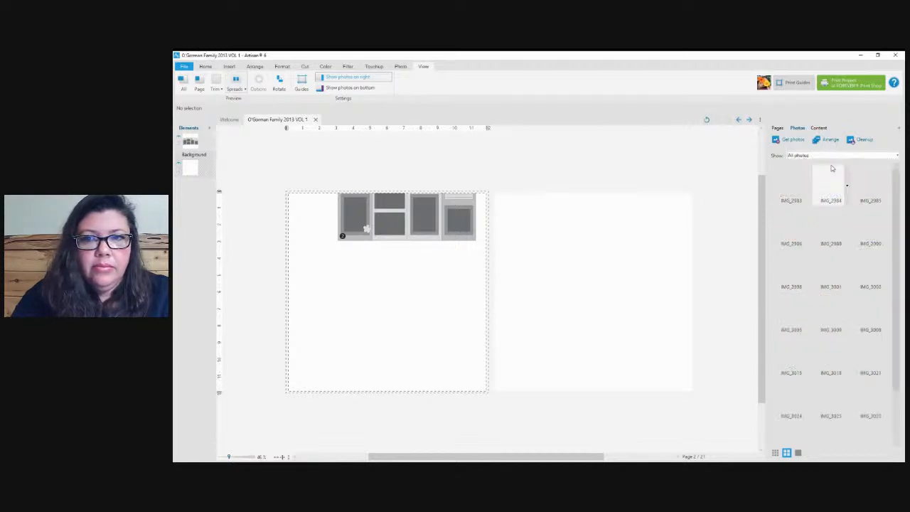
# - Enlarge the layout sketch to about 12.3 by 6.2 inches and position it across the full width of page 2
pyautogui.click(442, 217)
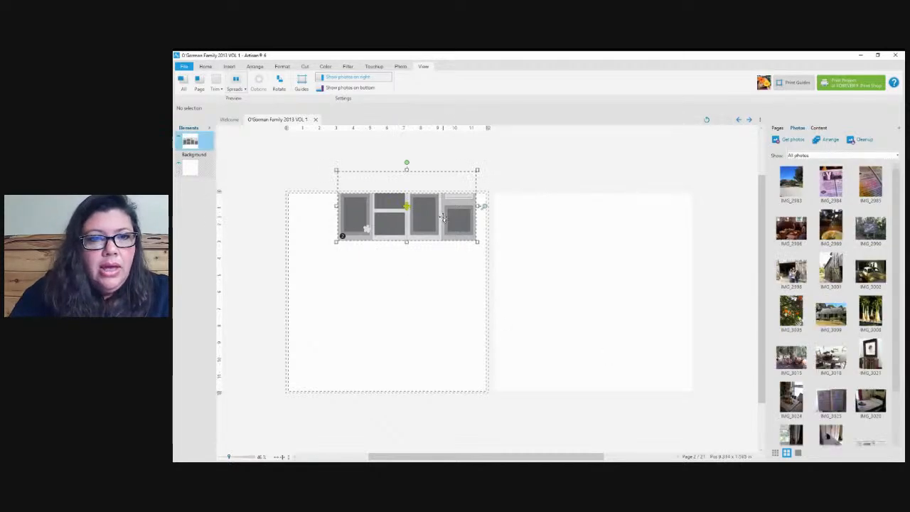
pyautogui.moveTo(443, 217); pyautogui.dragTo(428, 290)
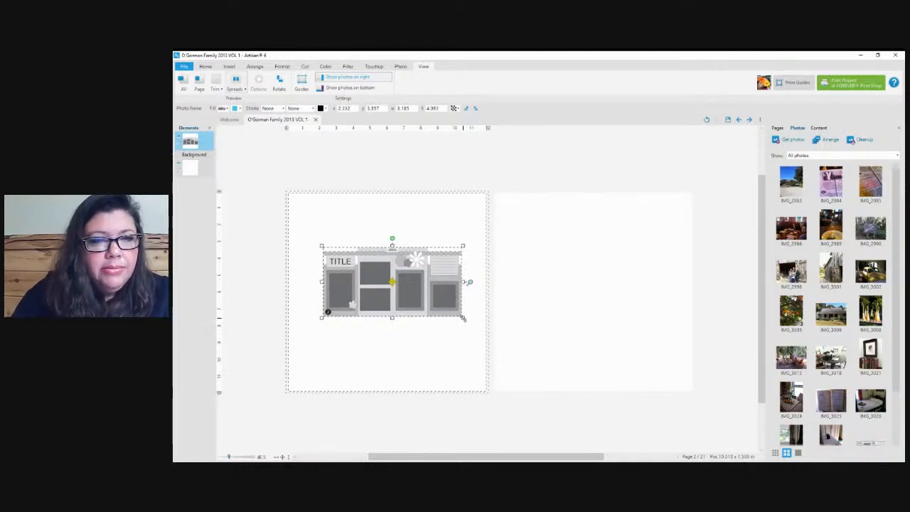
pyautogui.moveTo(463, 318); pyautogui.dragTo(533, 352)
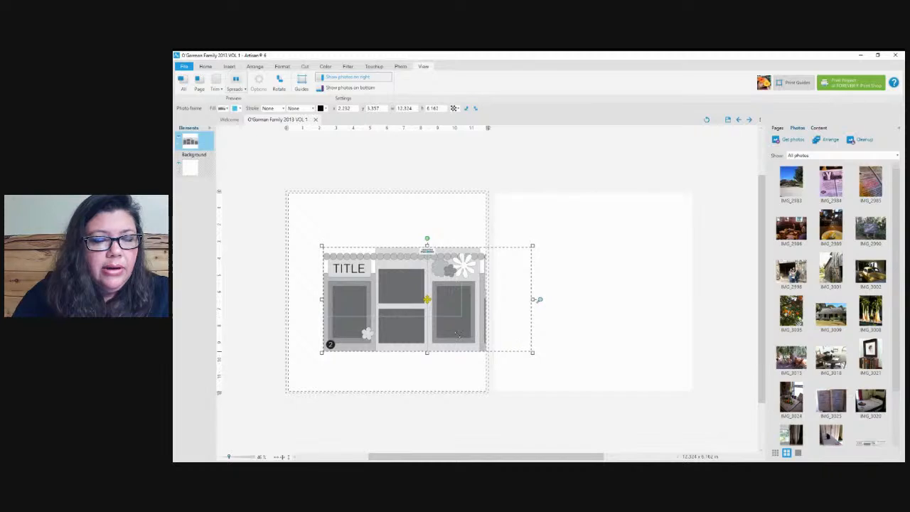
pyautogui.moveTo(457, 335); pyautogui.dragTo(391, 359)
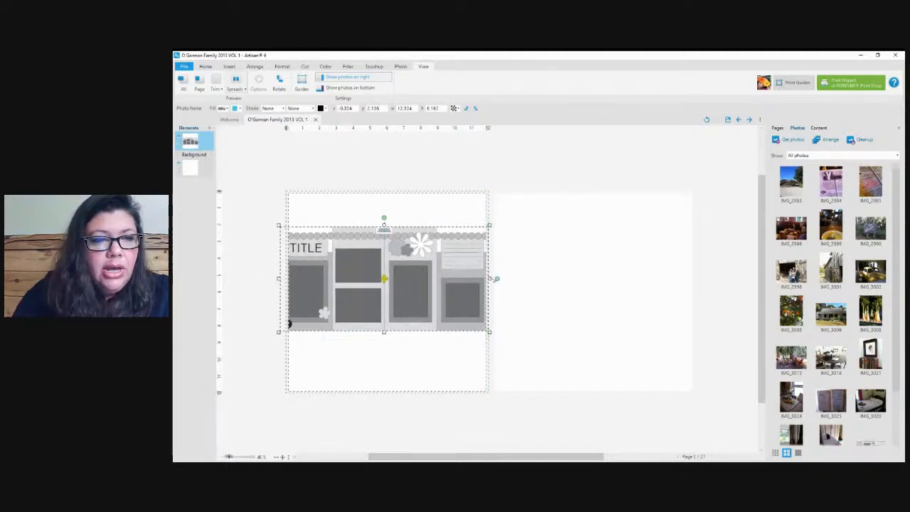
# - Move the layout sketch to the upper part of page 2, at x 0 and y about 0.49 inches
pyautogui.moveTo(229, 456); pyautogui.dragTo(231, 457)
pyautogui.moveTo(329, 286); pyautogui.dragTo(432, 304)
pyautogui.scroll(-3, 390, 287)
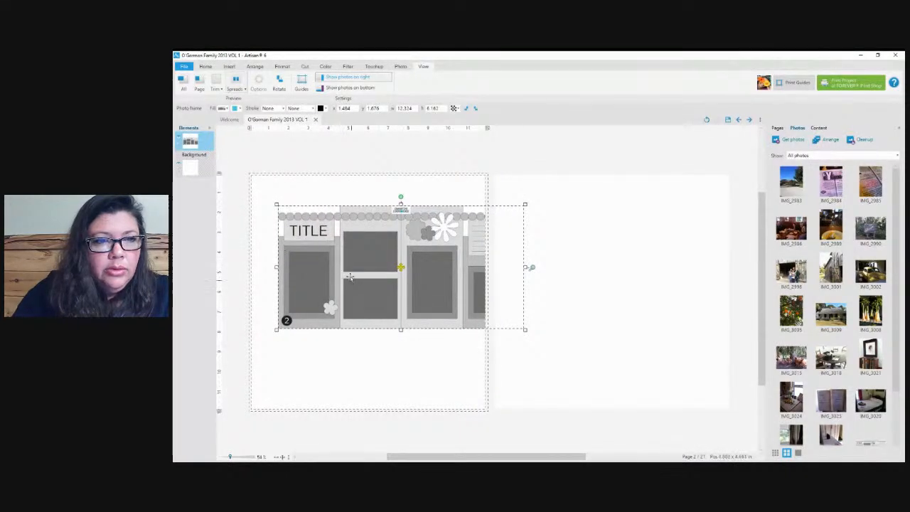
pyautogui.moveTo(348, 311); pyautogui.dragTo(349, 324)
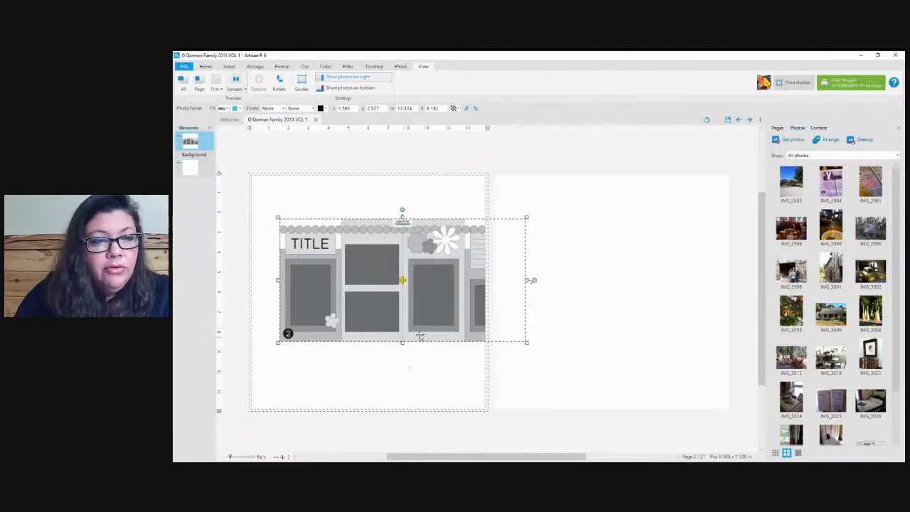
pyautogui.moveTo(421, 347); pyautogui.dragTo(392, 286)
pyautogui.scroll(-1, 401, 374)
pyautogui.scroll(-1, 401, 375)
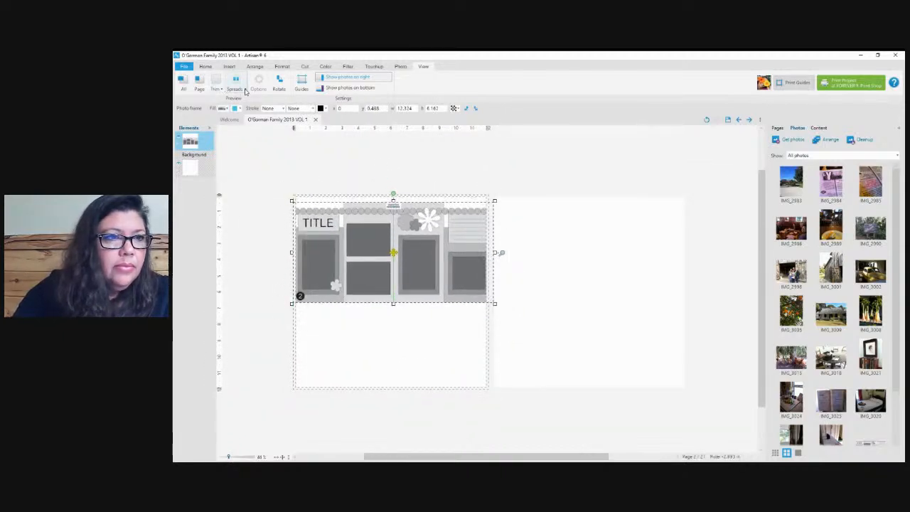
# - Switch the spread preview to two separate pages and shift the layout sketch slightly right and down on page 2
pyautogui.click(244, 89)
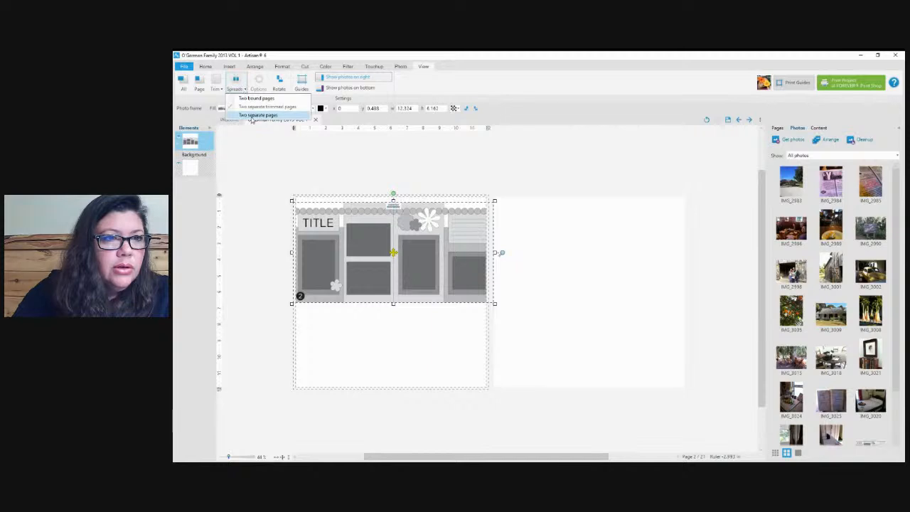
pyautogui.click(253, 116)
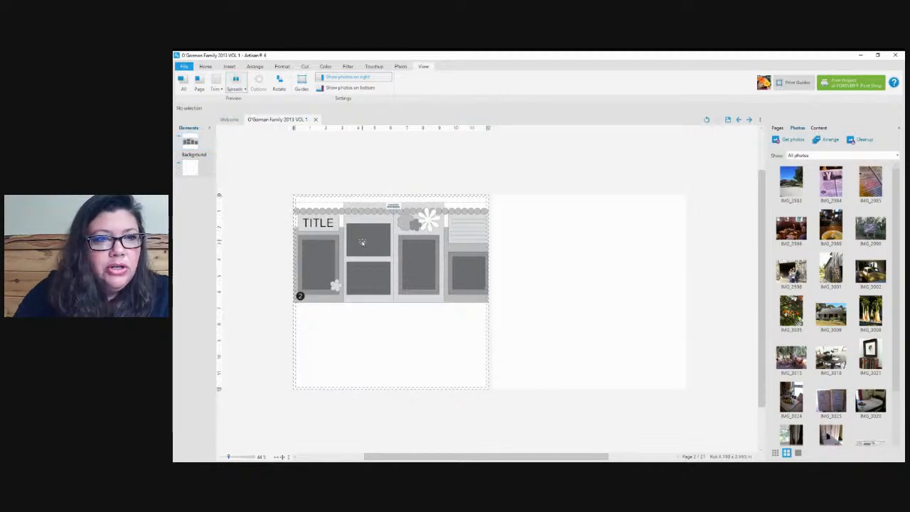
pyautogui.moveTo(362, 242)
pyautogui.mouseDown()
pyautogui.moveTo(317, 214)
pyautogui.moveTo(388, 251)
pyautogui.moveTo(375, 249)
pyautogui.mouseUp()
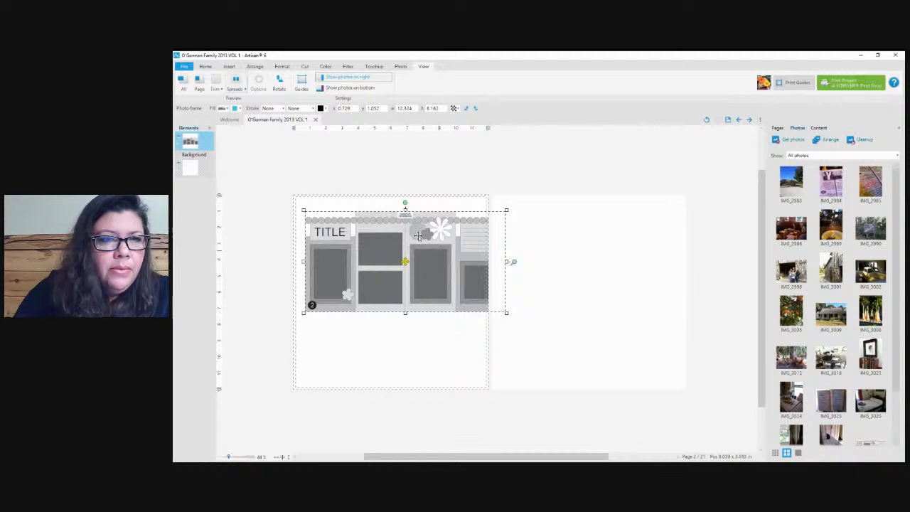
pyautogui.moveTo(410, 247)
pyautogui.mouseDown()
pyautogui.moveTo(352, 204)
pyautogui.moveTo(402, 249)
pyautogui.mouseUp()
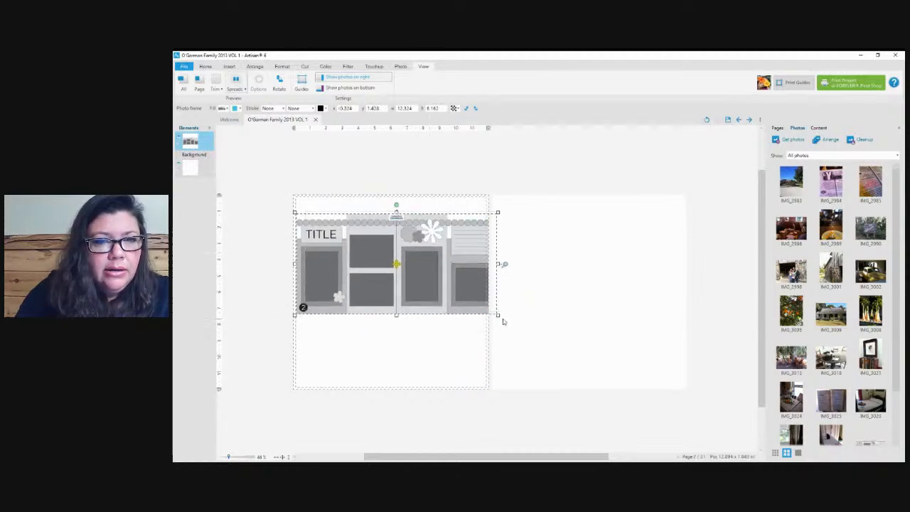
# - Shrink the layout sketch to about 7.8 by 3.9 inches and place it near the top of page 2
pyautogui.moveTo(498, 314); pyautogui.dragTo(419, 240)
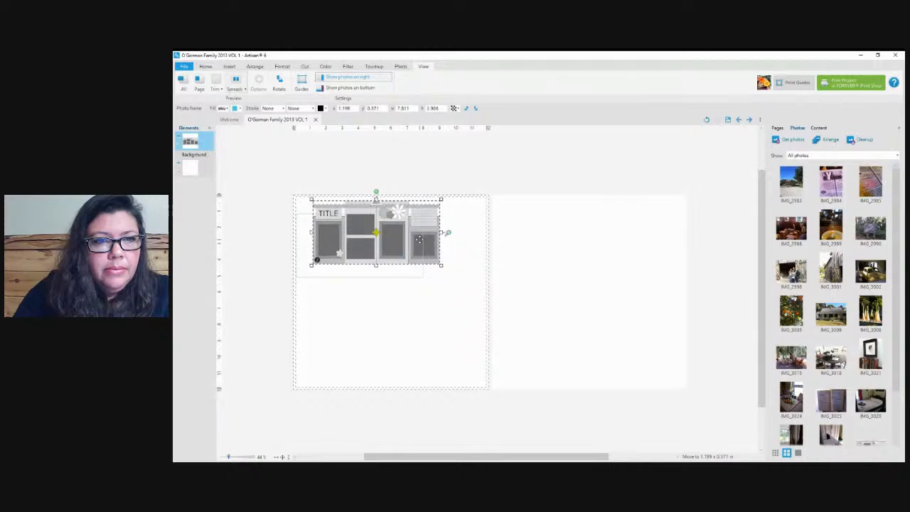
pyautogui.click(391, 357)
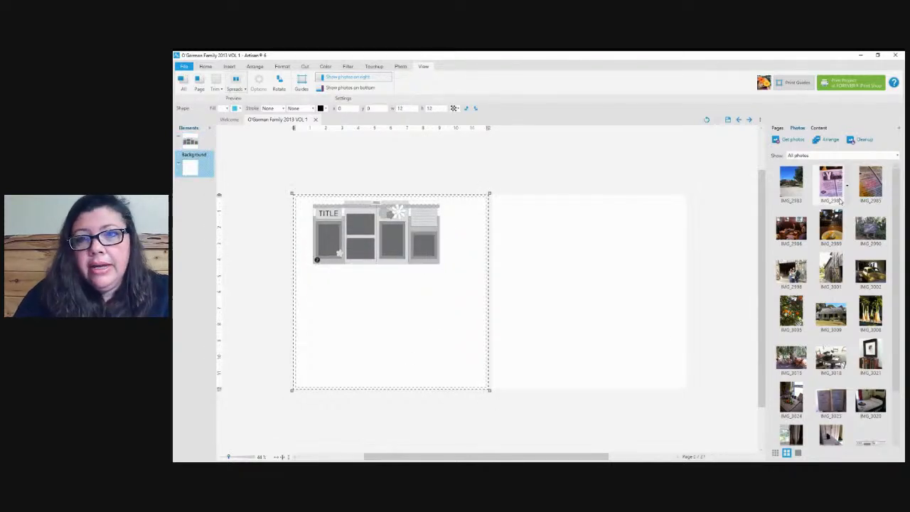
# - Place the olive green leaf paper from the Art Nouveau kit on page 2, full width and starting at y about 3.06 inches
pyautogui.click(819, 129)
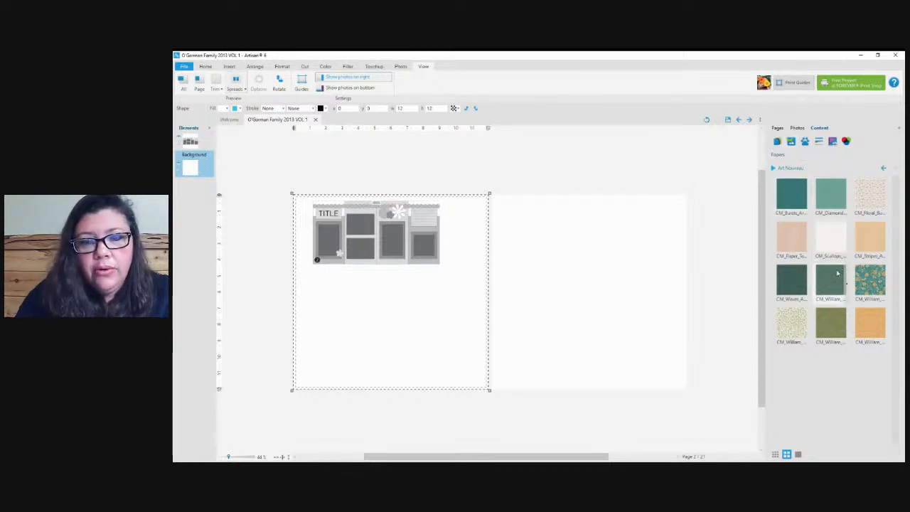
pyautogui.moveTo(808, 286)
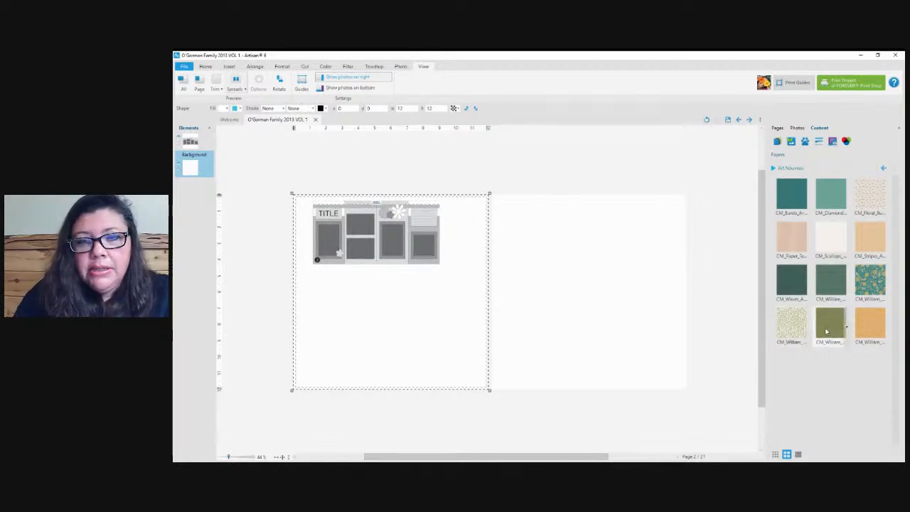
pyautogui.moveTo(826, 331)
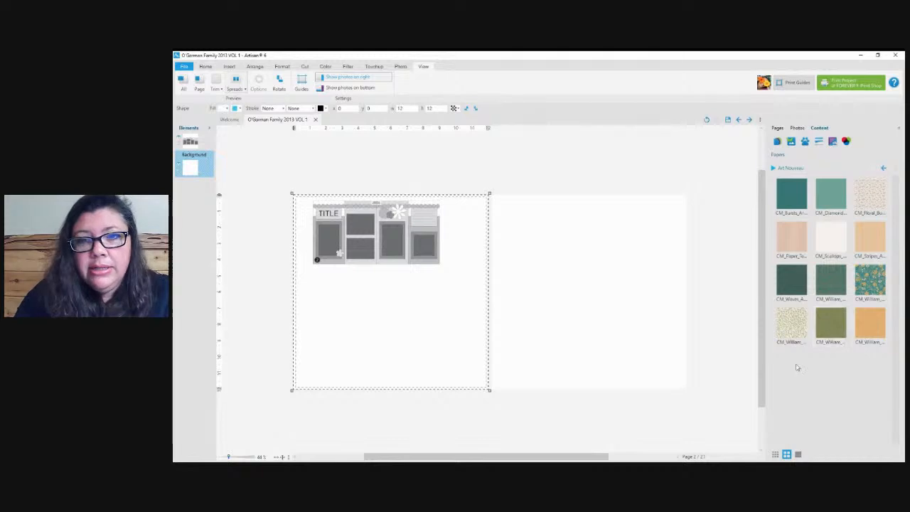
pyautogui.click(797, 129)
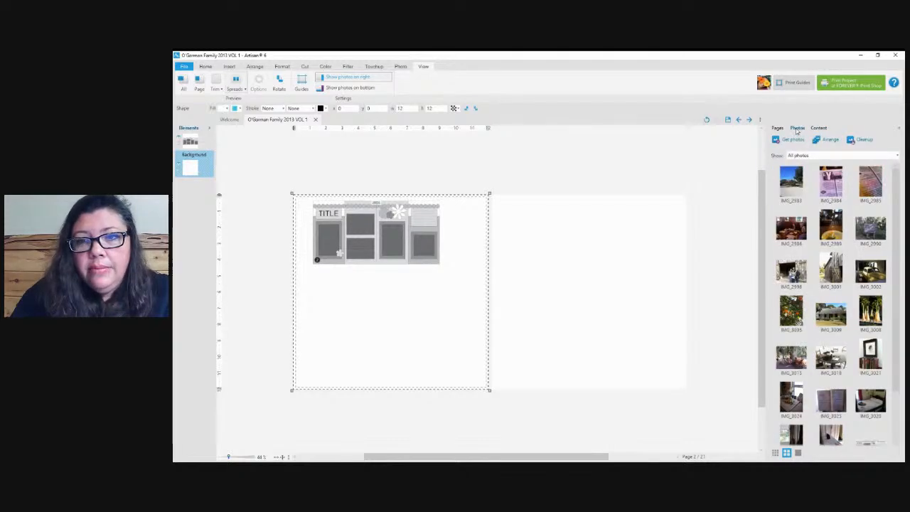
pyautogui.click(778, 128)
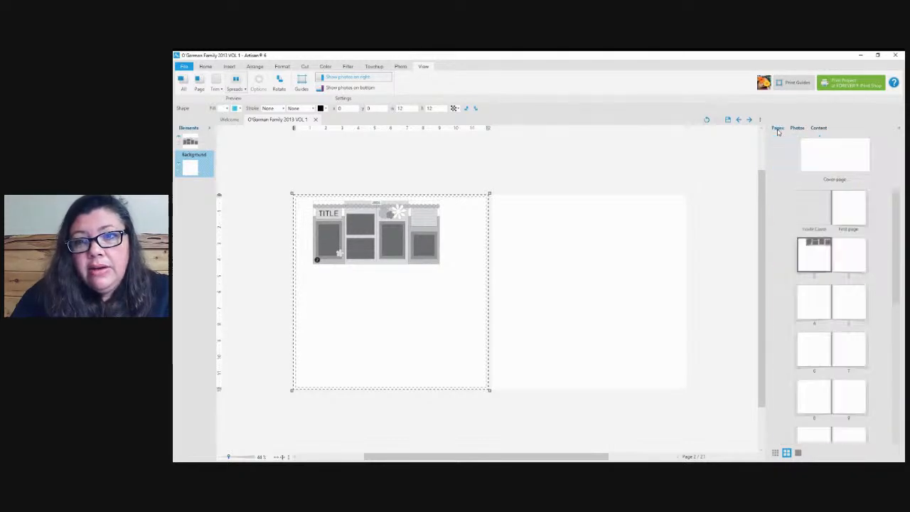
pyautogui.click(819, 129)
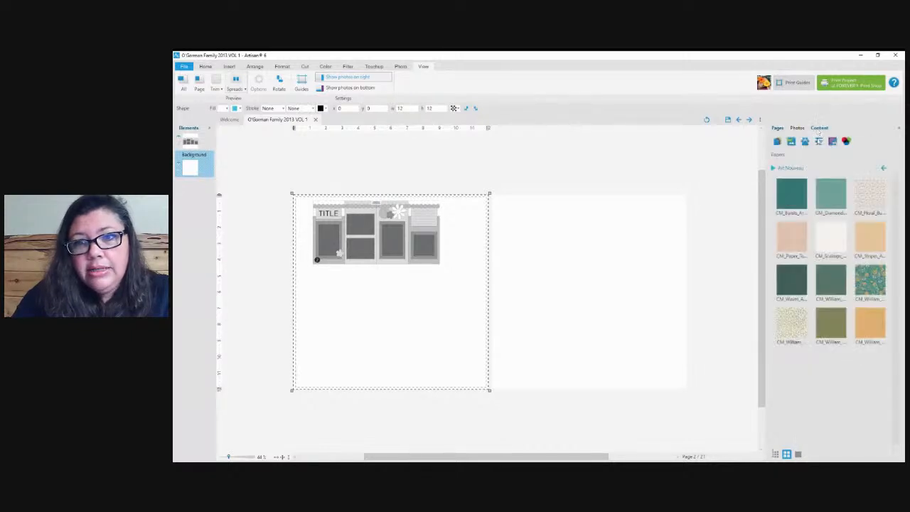
pyautogui.moveTo(861, 335)
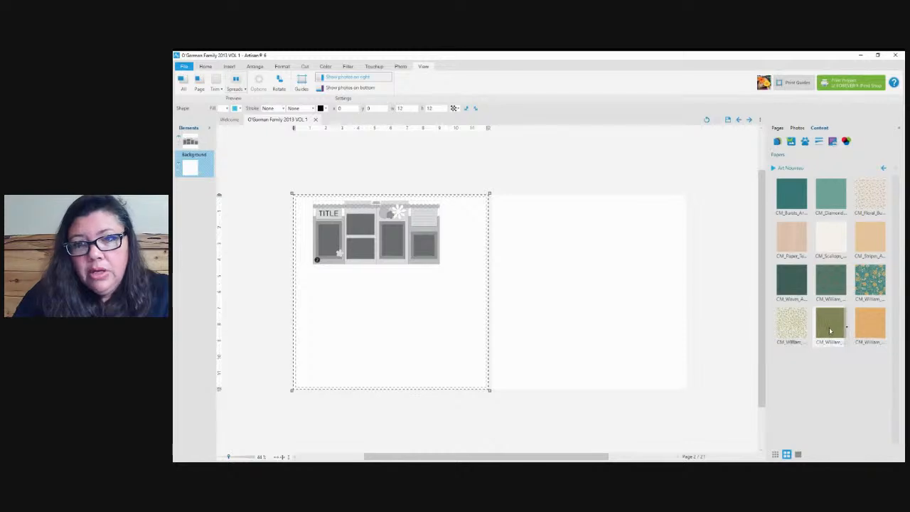
pyautogui.moveTo(831, 324); pyautogui.dragTo(407, 327)
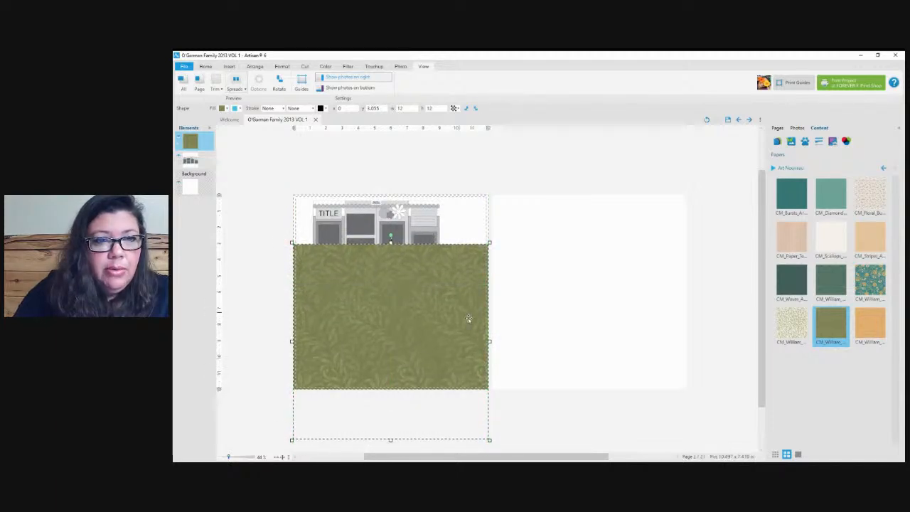
# - Bring the layout sketch in front of the green paper and move it to x about 1.46, y about 2.09 inches
pyautogui.click(371, 229)
pyautogui.moveTo(372, 229)
pyautogui.mouseDown()
pyautogui.moveTo(395, 217)
pyautogui.moveTo(406, 229)
pyautogui.moveTo(382, 205)
pyautogui.moveTo(370, 236)
pyautogui.mouseUp()
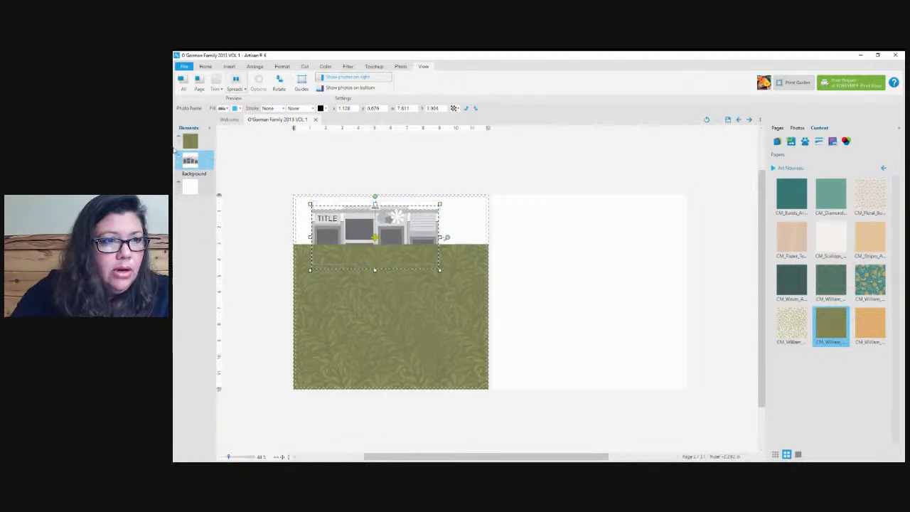
pyautogui.moveTo(193, 161); pyautogui.dragTo(192, 135)
pyautogui.moveTo(359, 239); pyautogui.dragTo(364, 261)
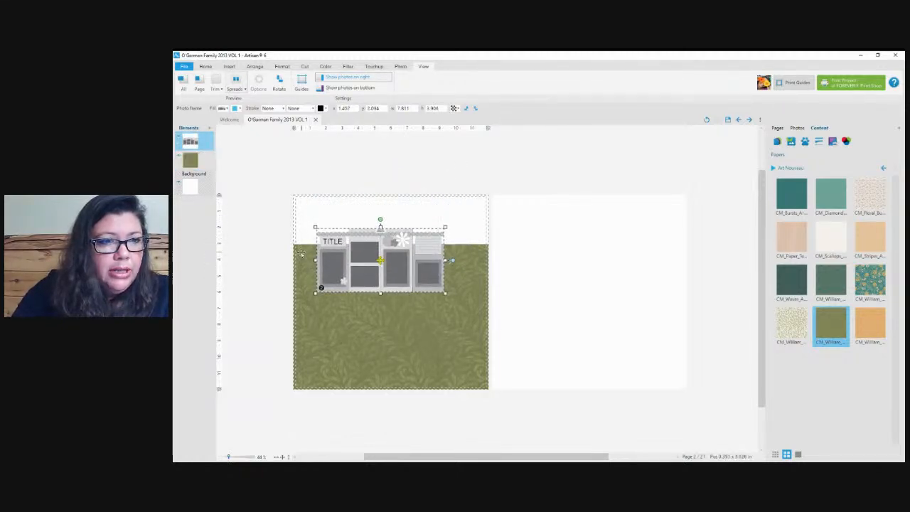
# - Place the same olive green leaf paper on page 3 at x 0 and y about 3.08 inches
pyautogui.click(553, 327)
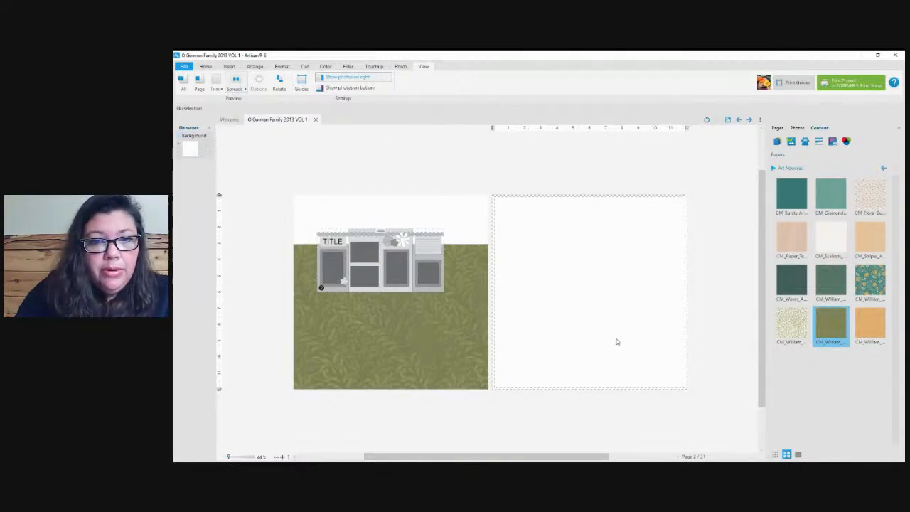
pyautogui.moveTo(618, 343); pyautogui.dragTo(583, 333)
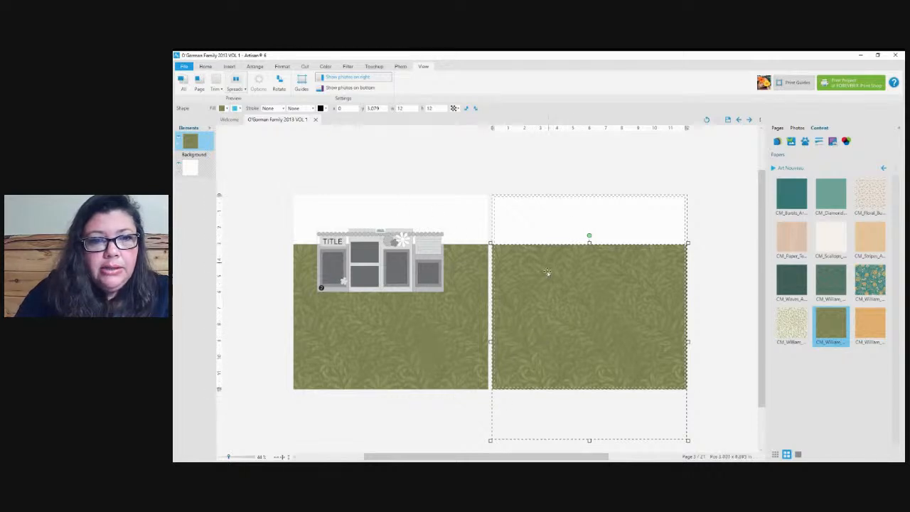
pyautogui.click(467, 186)
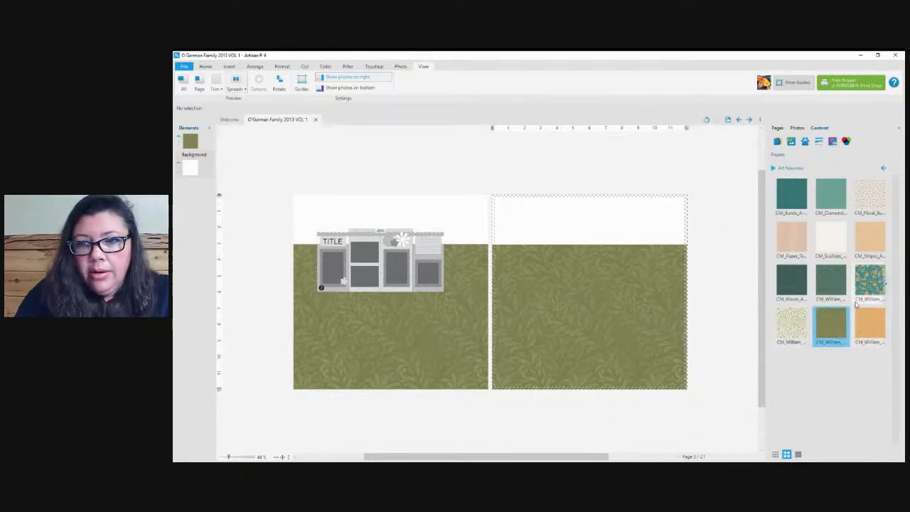
# - Place the orange patterned Art Nouveau paper at full height over the left half of page 3, at x about -5.77 and y 0
pyautogui.moveTo(837, 290)
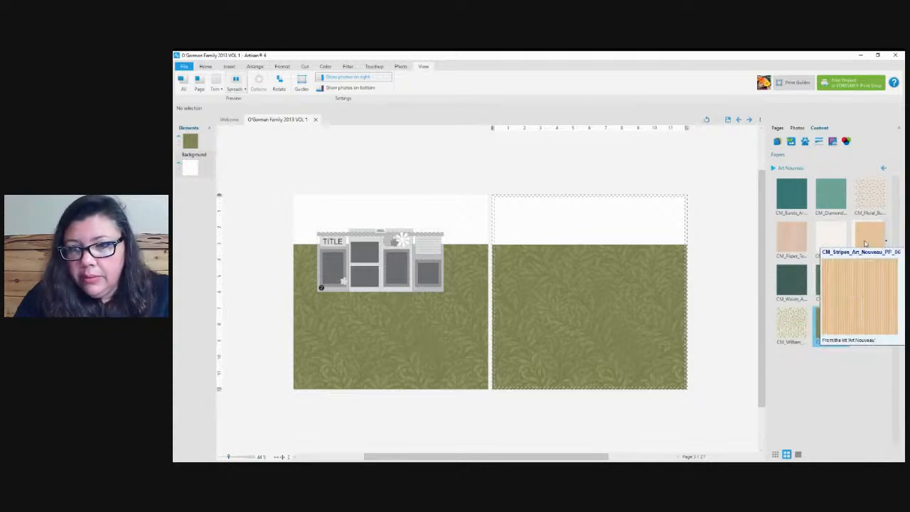
pyautogui.click(871, 334)
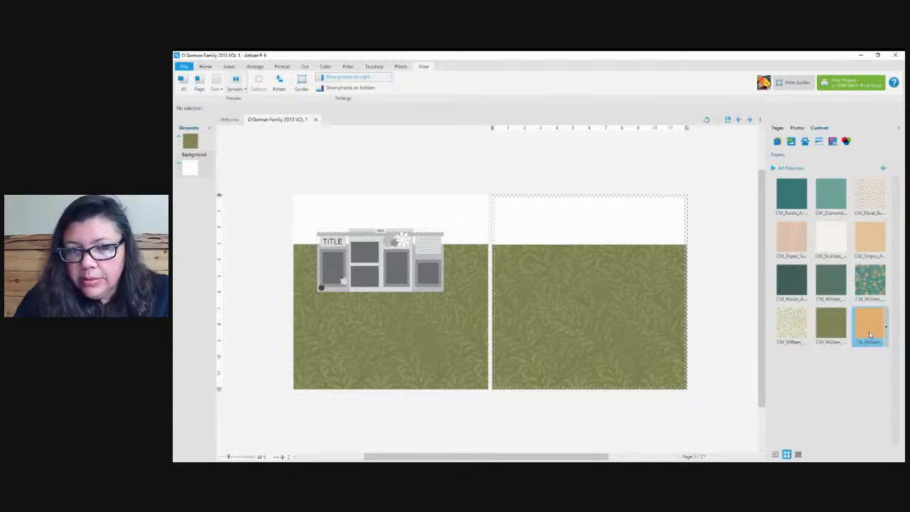
pyautogui.click(585, 415)
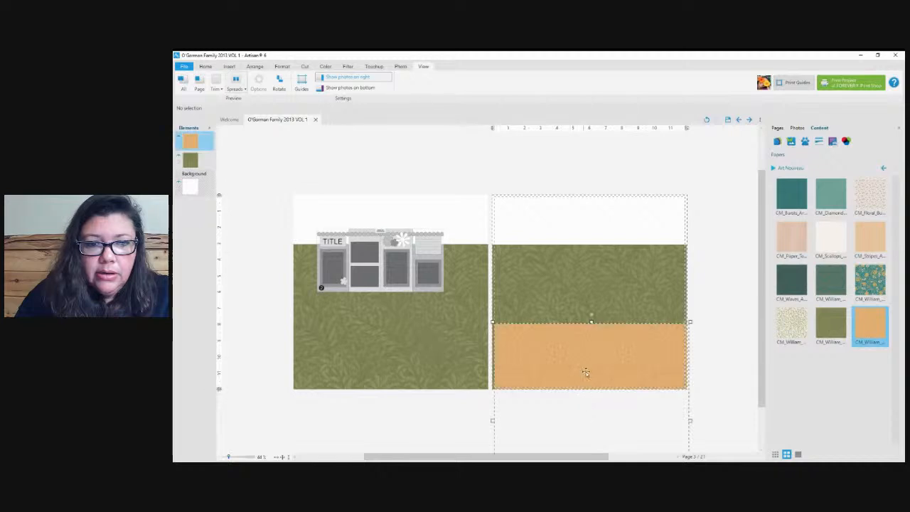
pyautogui.moveTo(586, 374); pyautogui.dragTo(492, 241)
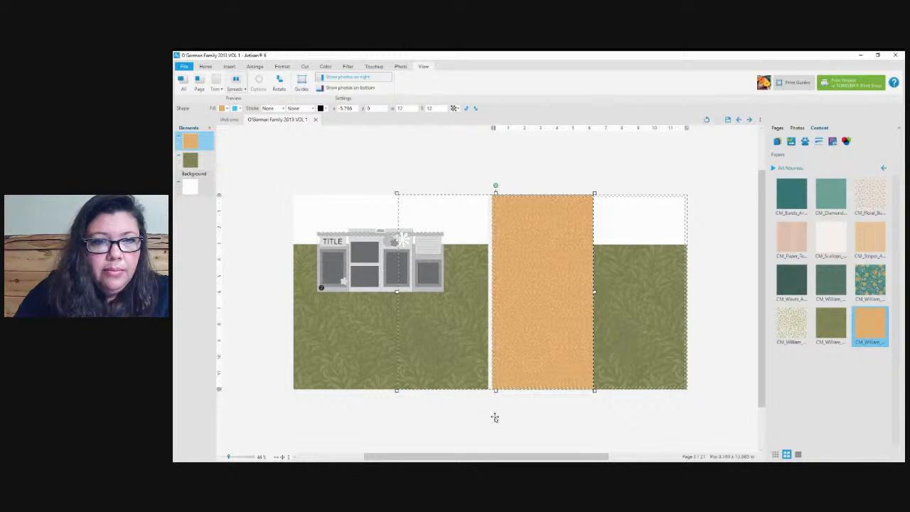
# - Open the layout sketch as an enlarged image to examine its arrangement of panels, photos and borders, and close it again
pyautogui.click(399, 352)
pyautogui.click(411, 347)
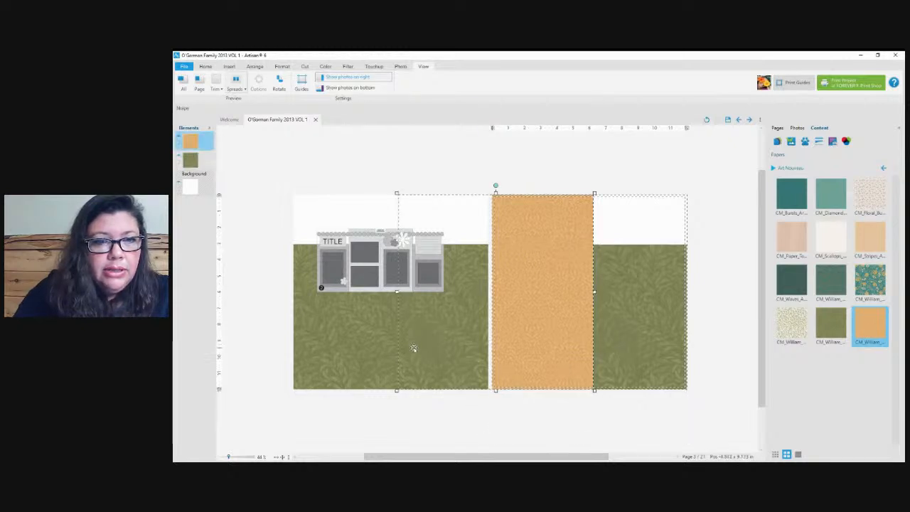
pyautogui.click(377, 260)
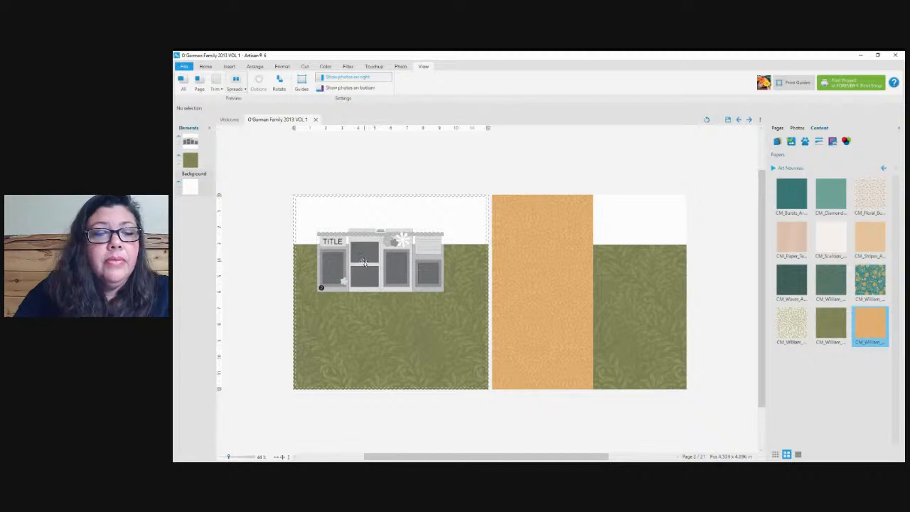
pyautogui.click(364, 262)
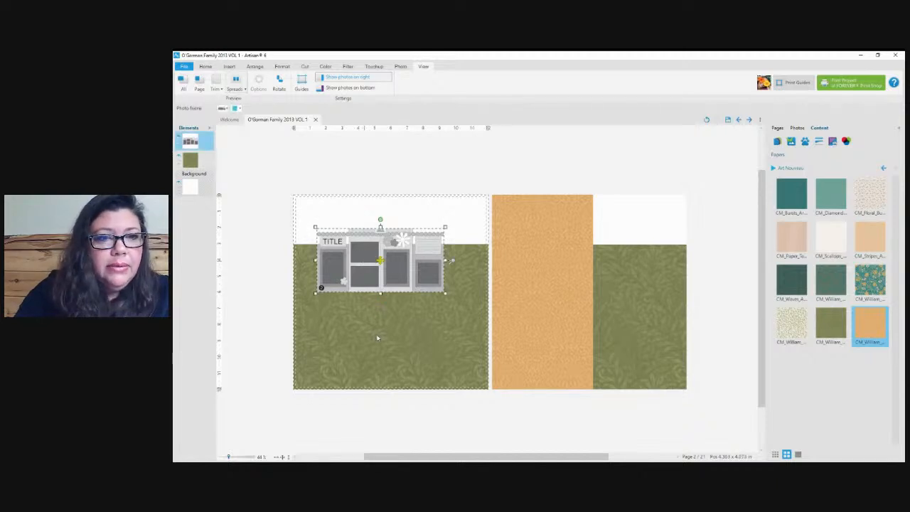
pyautogui.doubleClick(381, 260)
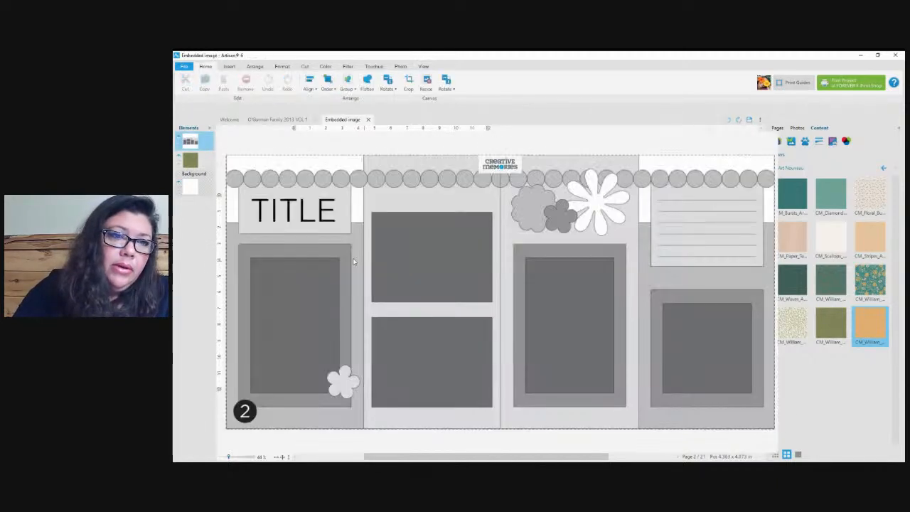
pyautogui.click(368, 120)
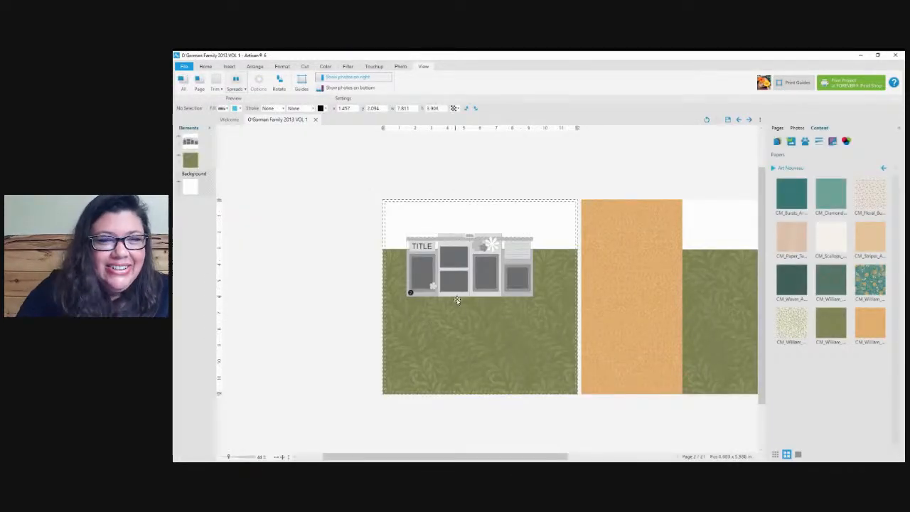
# - Move the layout sketch to page 2's lower left and place the orange paper over the page's right half, at x about 6.33 and y 0
pyautogui.moveTo(458, 300); pyautogui.dragTo(386, 377)
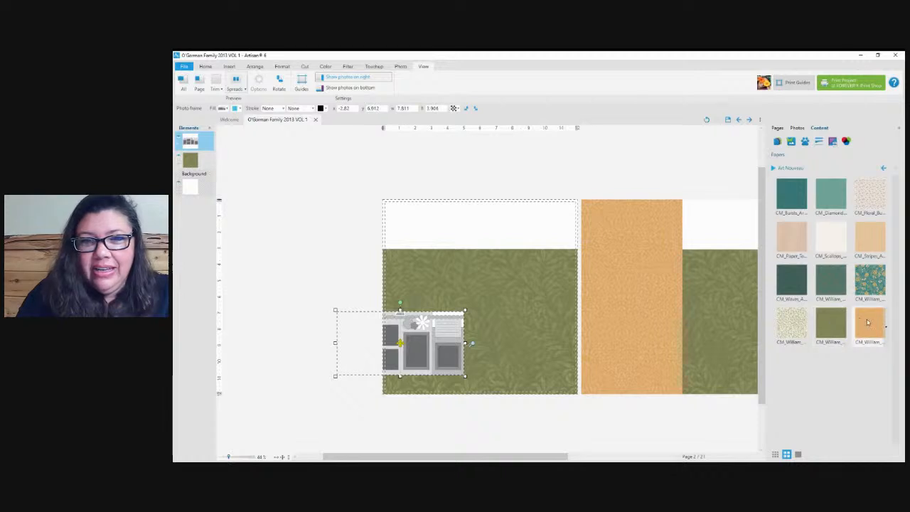
pyautogui.moveTo(869, 323); pyautogui.dragTo(567, 304)
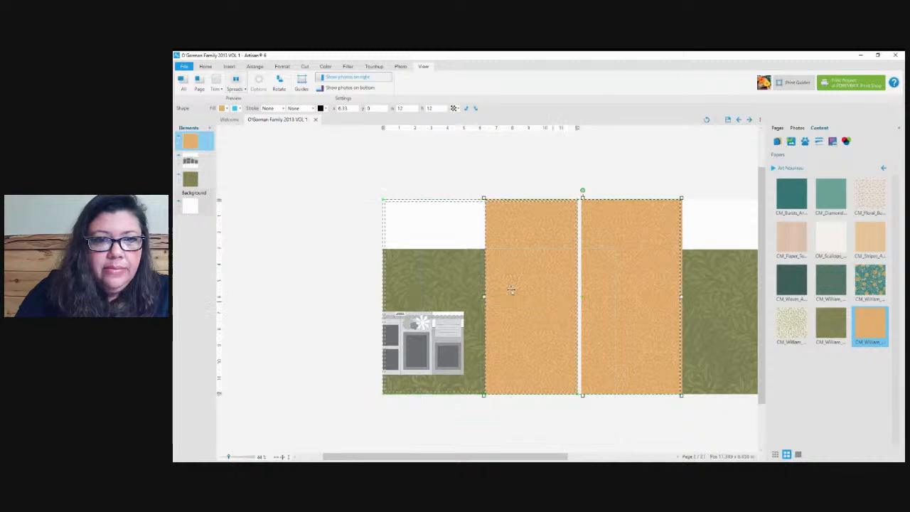
pyautogui.click(427, 288)
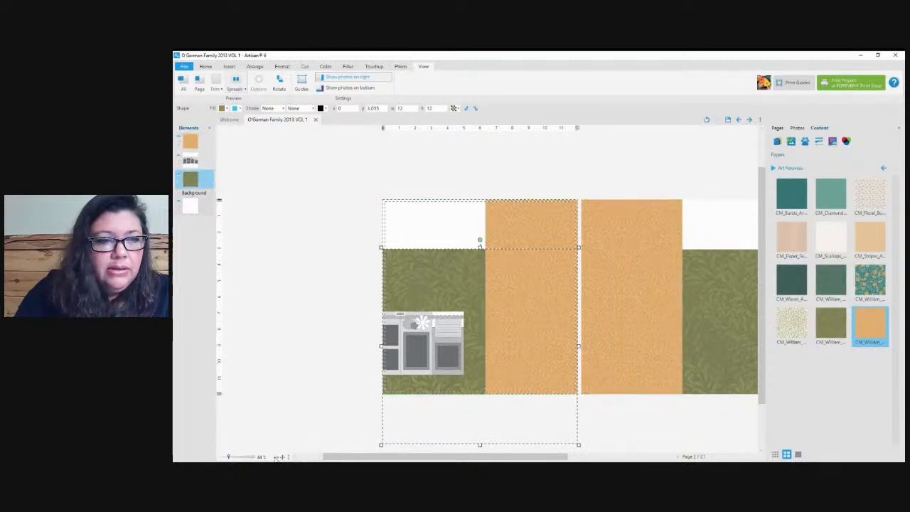
# - Bring the layout sketch in front of the orange paper and move it to x about 1.07, y about 4.88 inches on page 2
pyautogui.moveTo(228, 458); pyautogui.dragTo(229, 457)
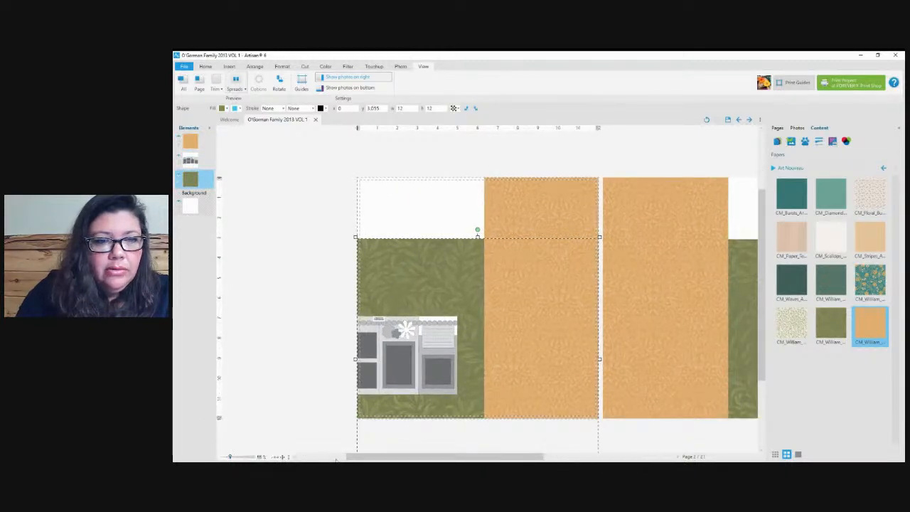
pyautogui.moveTo(376, 458); pyautogui.dragTo(405, 458)
pyautogui.scroll(-1, 563, 315)
pyautogui.click(363, 351)
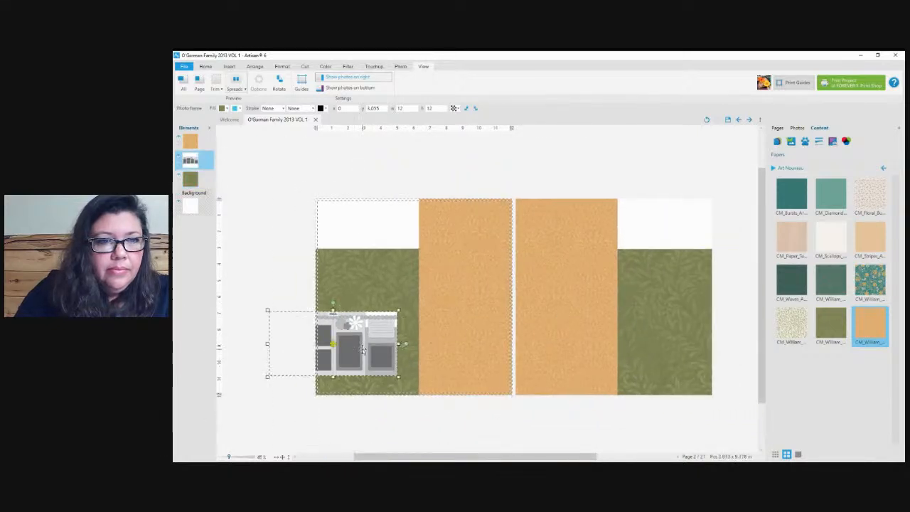
pyautogui.moveTo(362, 351); pyautogui.dragTo(415, 328)
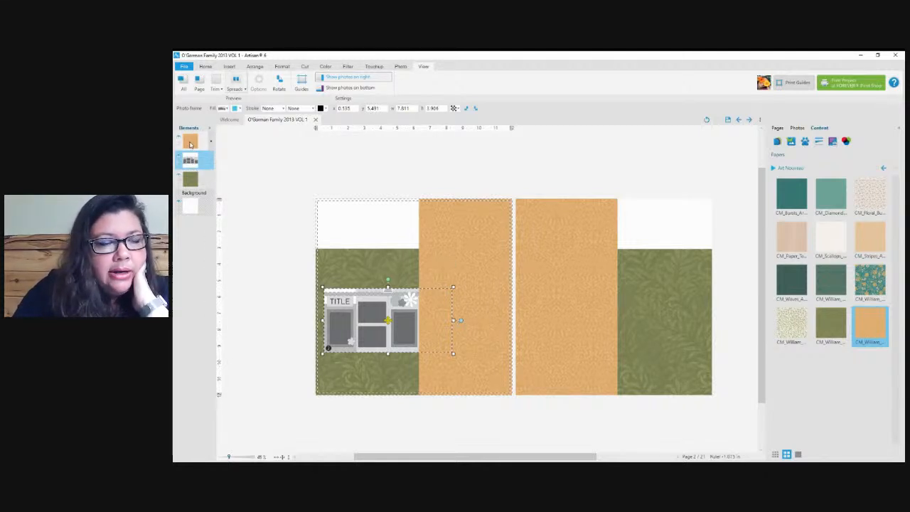
pyautogui.click(189, 144)
pyautogui.click(187, 165)
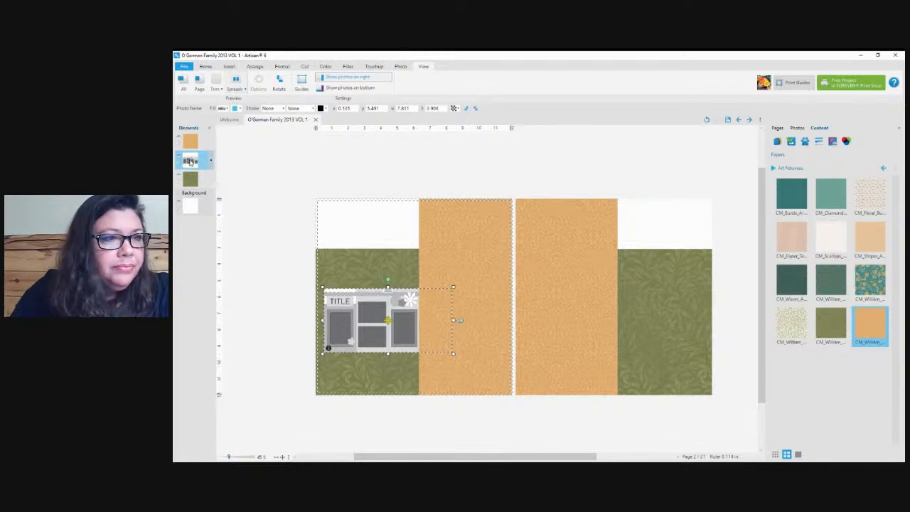
pyautogui.moveTo(190, 162); pyautogui.dragTo(189, 137)
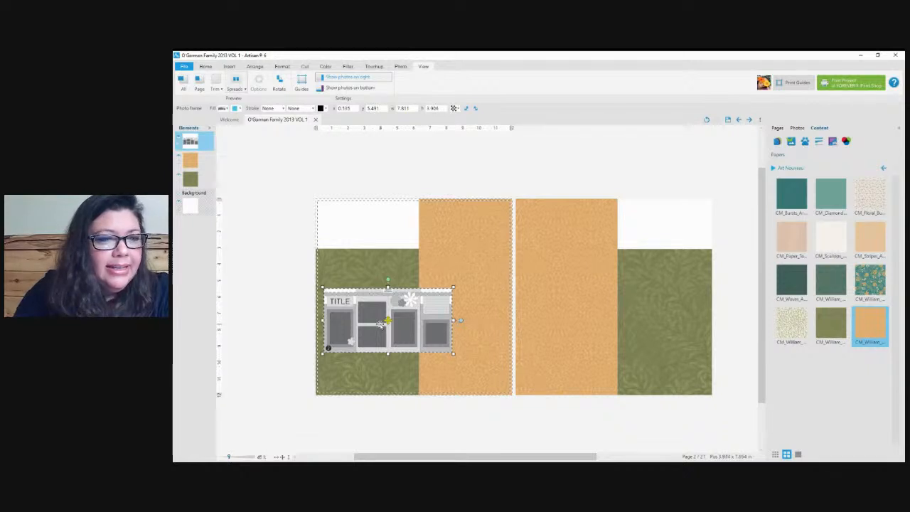
pyautogui.moveTo(420, 330); pyautogui.dragTo(429, 320)
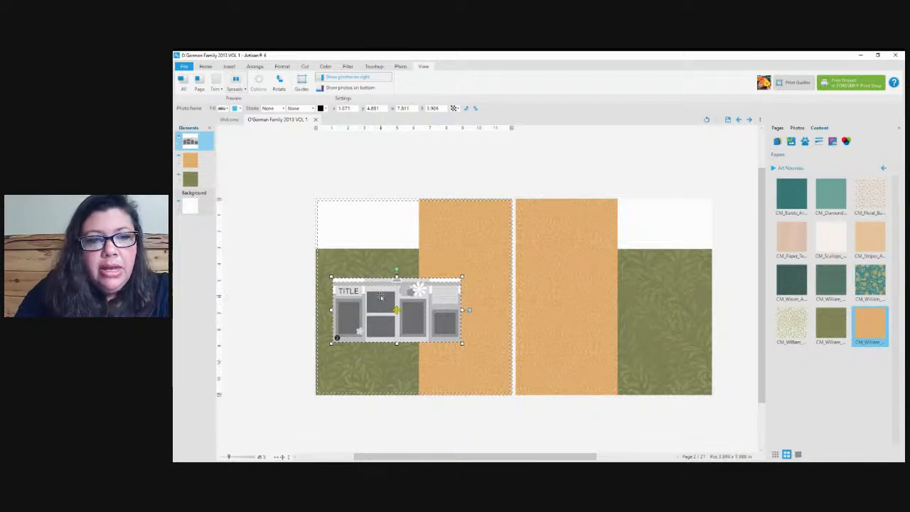
# - Add the teal CM_Border_Ornamental_Art_Nouveau_ELMT_06 embellishment across the full width of page 2, at y about 1.1 inches
pyautogui.click(791, 142)
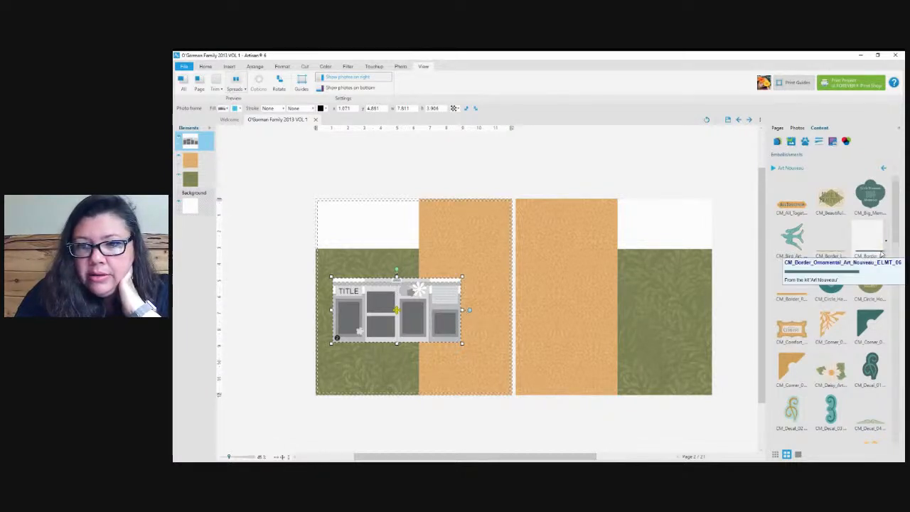
pyautogui.moveTo(882, 254); pyautogui.dragTo(441, 227)
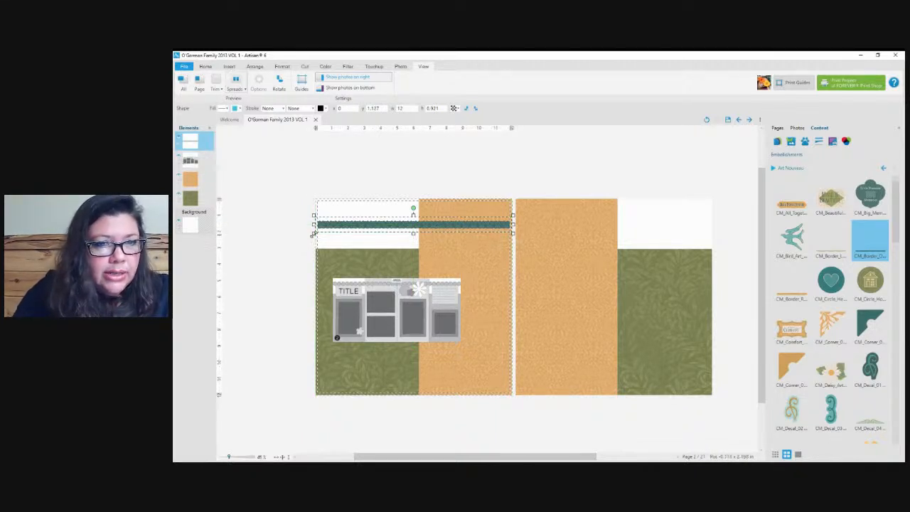
# - Try the teal ornamental border on page 2 enlarged to about 39.6 by 3 inches and shifted upward, and delete it
pyautogui.moveTo(312, 234); pyautogui.dragTo(260, 266)
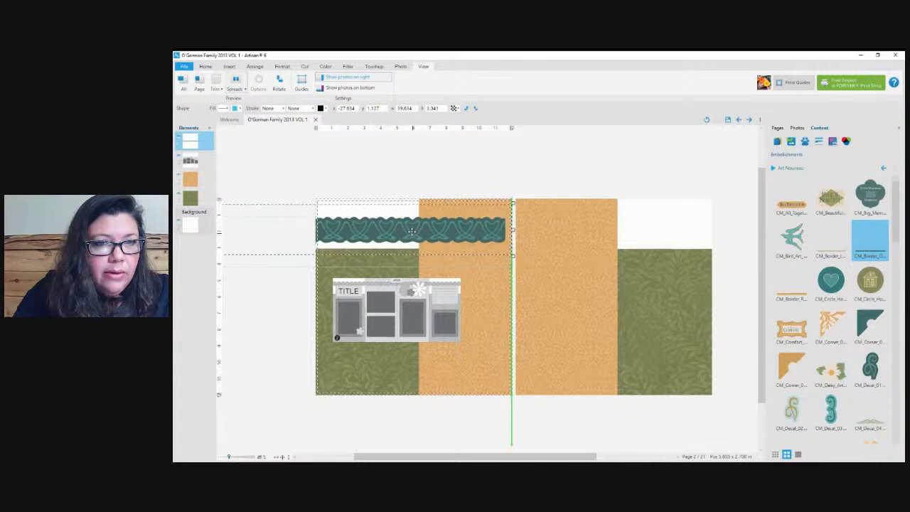
pyautogui.moveTo(412, 231); pyautogui.dragTo(417, 226)
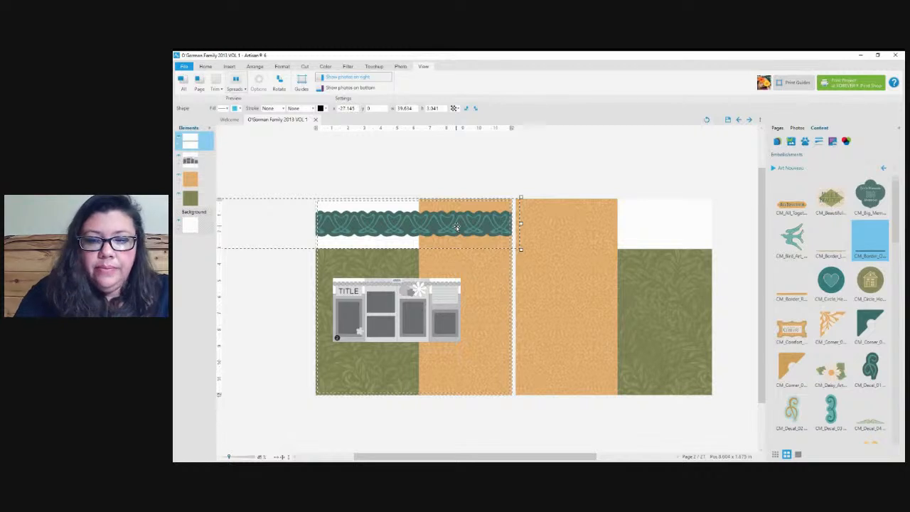
pyautogui.press('Delete')
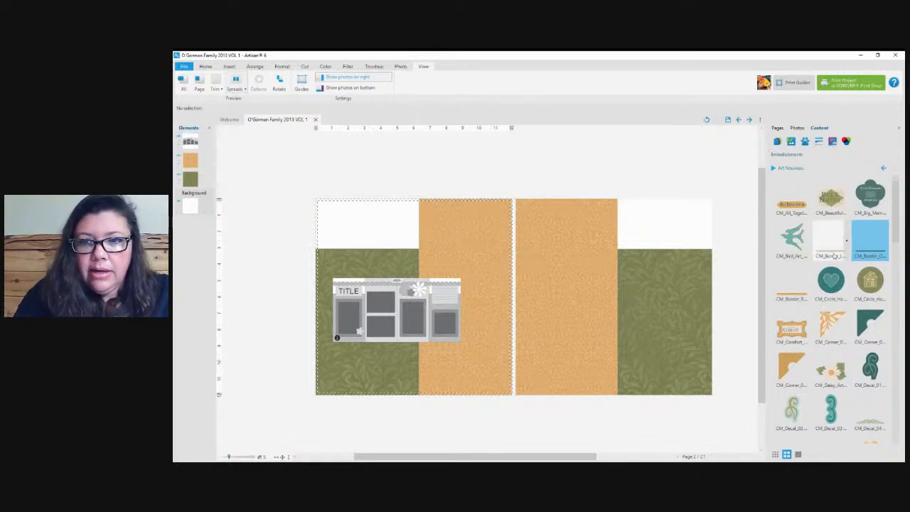
# - Add the green leaf border embellishment across the upper part of pages 2 and 3, at y about 0.54 inches on page 2
pyautogui.moveTo(836, 254); pyautogui.dragTo(422, 224)
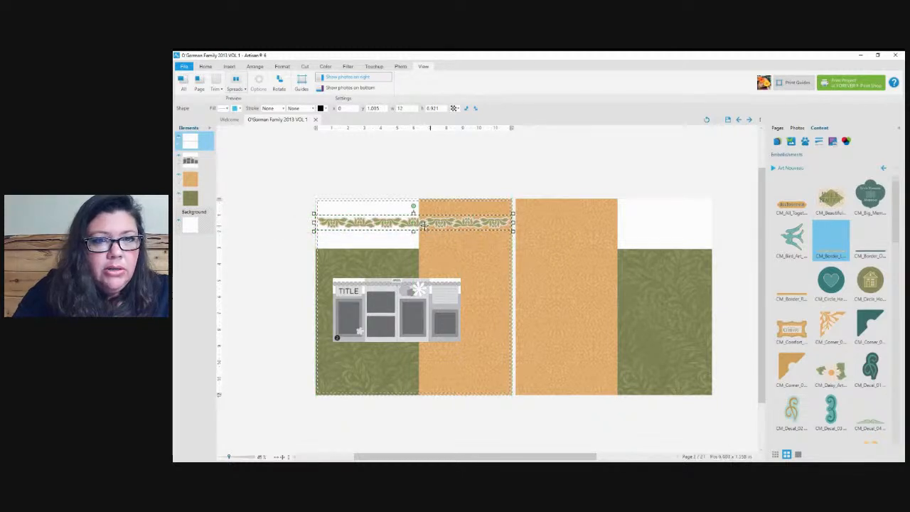
pyautogui.moveTo(476, 224); pyautogui.dragTo(471, 217)
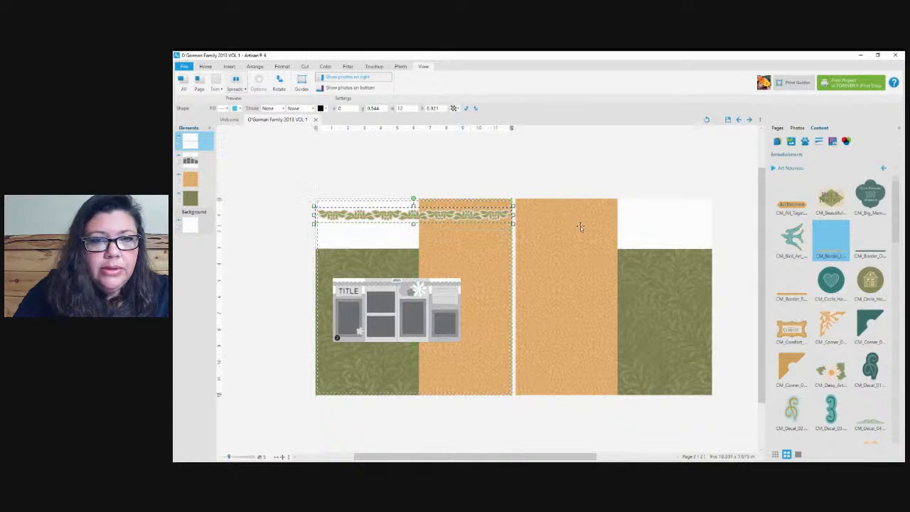
pyautogui.click(579, 224)
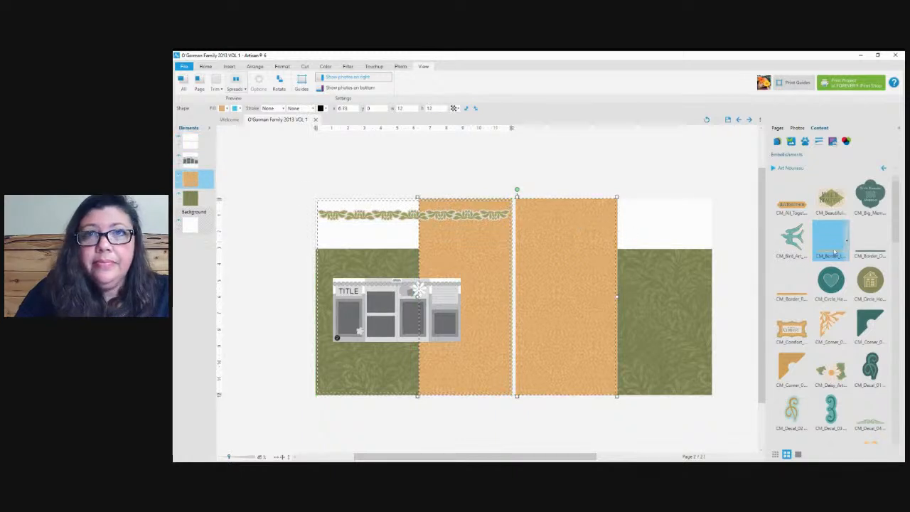
pyautogui.moveTo(679, 225); pyautogui.dragTo(685, 252)
pyautogui.click(681, 238)
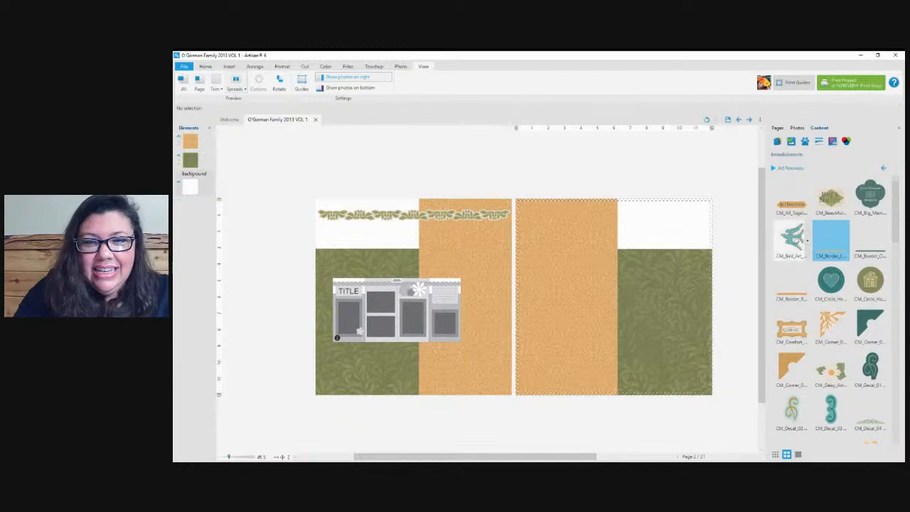
pyautogui.moveTo(831, 248); pyautogui.dragTo(615, 217)
pyautogui.click(565, 177)
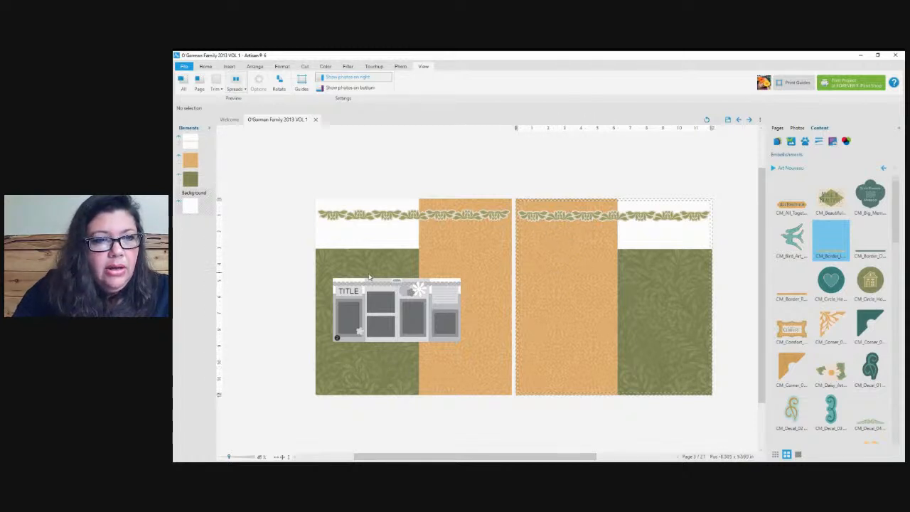
# - Insert a text box on page 2 reading "Marjorie Kinnan Rawlings Historic State Park"
pyautogui.click(382, 234)
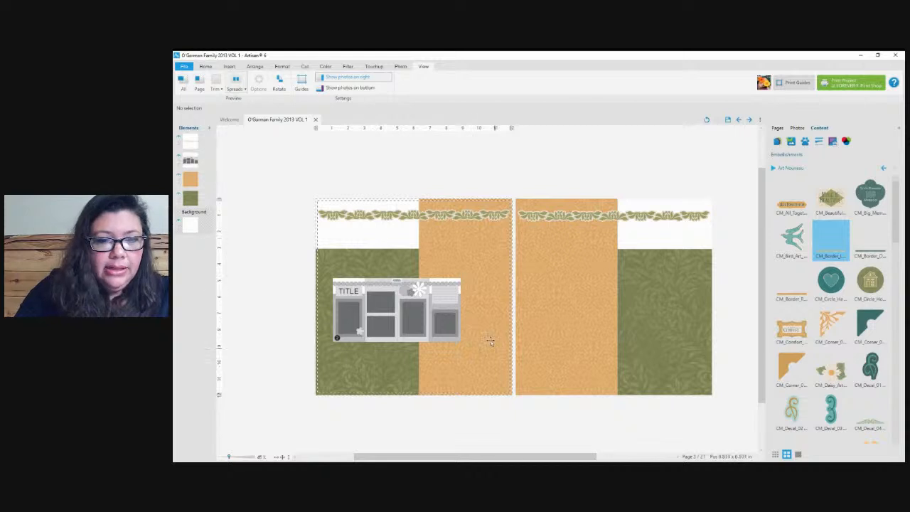
pyautogui.click(229, 67)
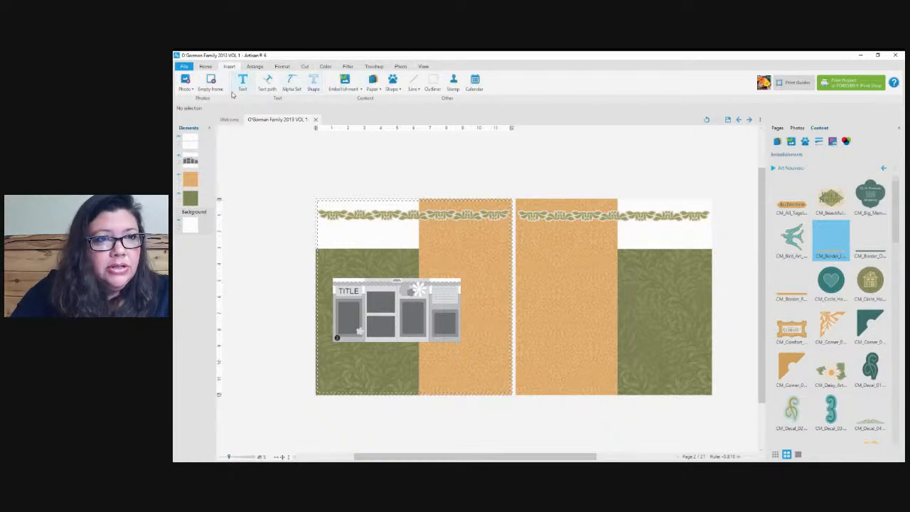
pyautogui.click(243, 82)
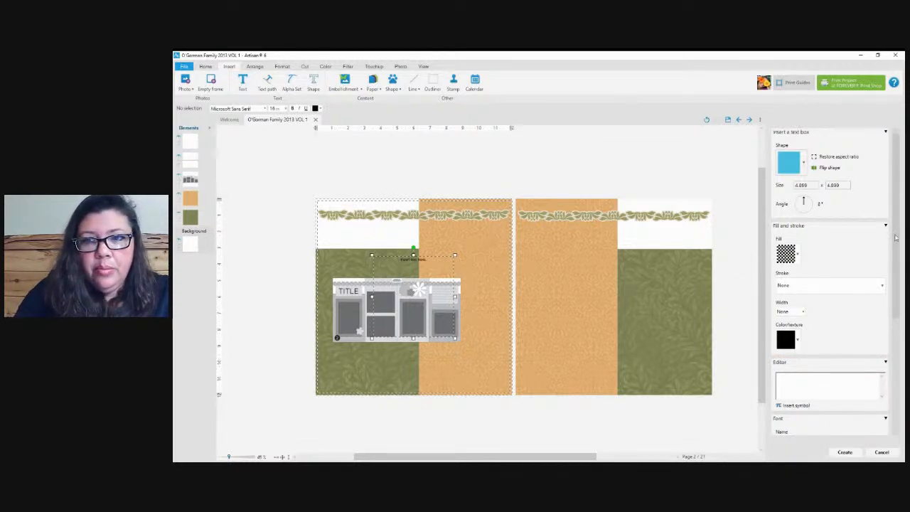
pyautogui.moveTo(897, 235)
pyautogui.mouseDown()
pyautogui.moveTo(904, 354)
pyautogui.moveTo(895, 232)
pyautogui.moveTo(901, 310)
pyautogui.mouseUp()
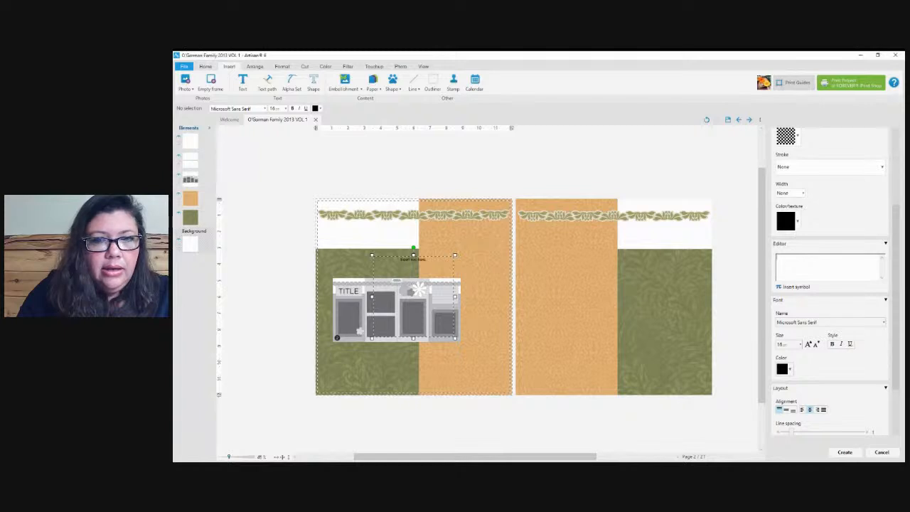
pyautogui.click(787, 266)
pyautogui.write('Marjorie Kinnan Rawlings Historic State Park')
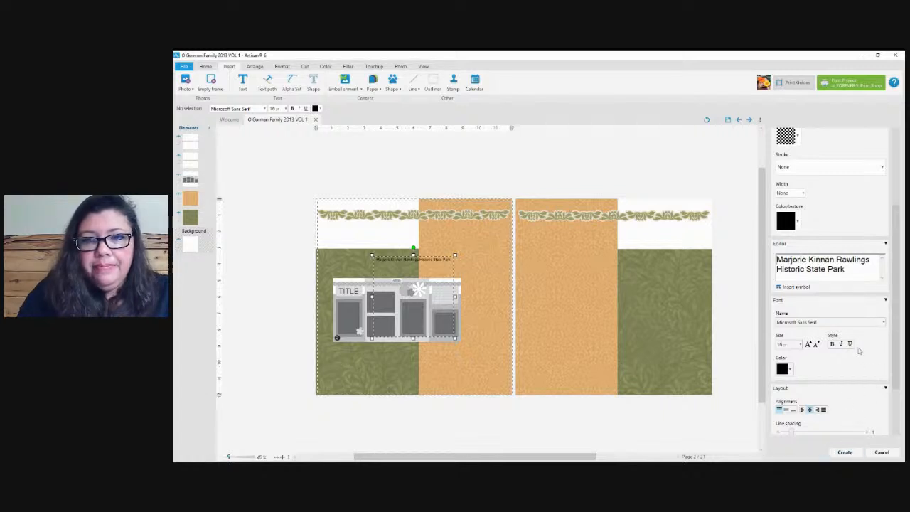
pyautogui.click(845, 453)
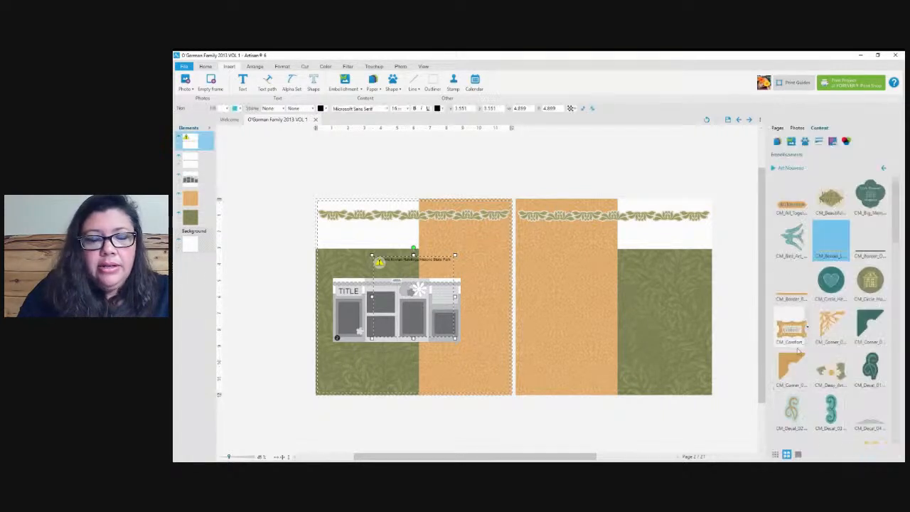
# - Move the title text box below page 2's leaf border, to x about 0.73 and y about 1.66 inches, and reduce its height to about 1.66 inches
pyautogui.moveTo(433, 262); pyautogui.dragTo(387, 232)
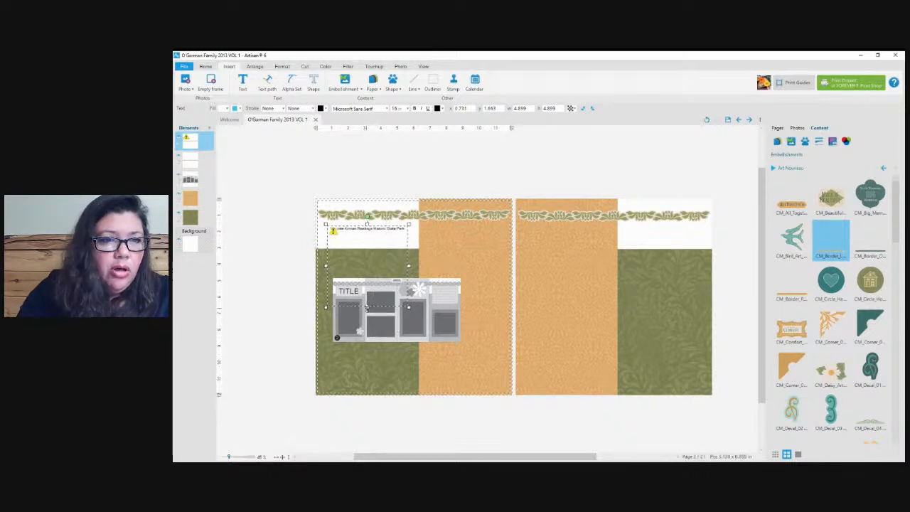
pyautogui.moveTo(368, 307); pyautogui.dragTo(364, 254)
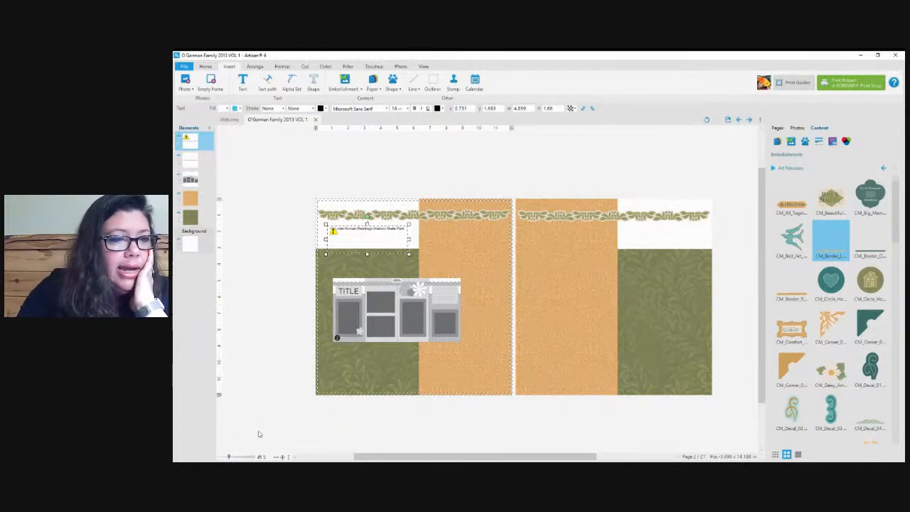
pyautogui.moveTo(229, 456); pyautogui.dragTo(232, 457)
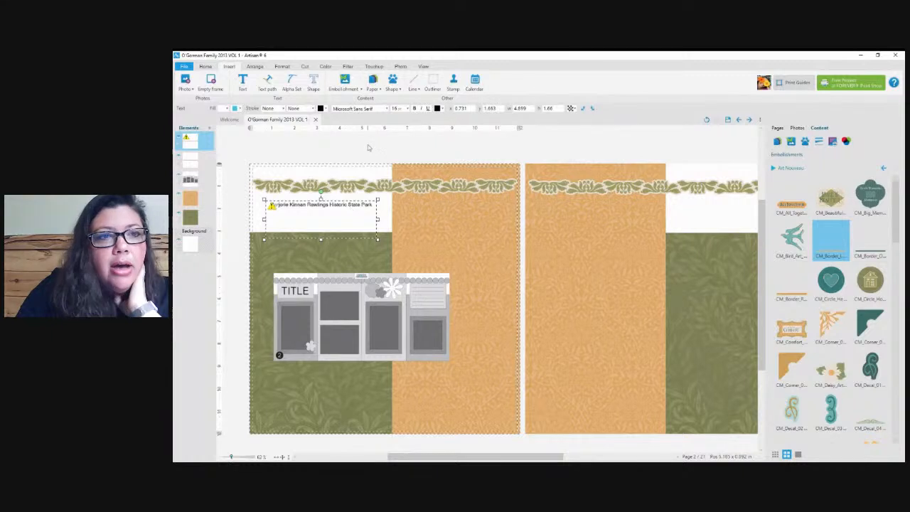
pyautogui.click(387, 109)
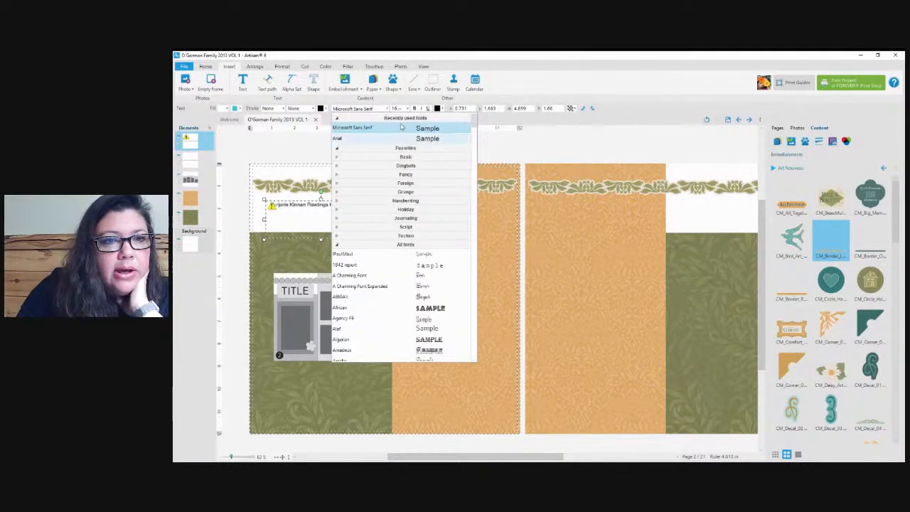
pyautogui.moveTo(476, 125); pyautogui.dragTo(474, 165)
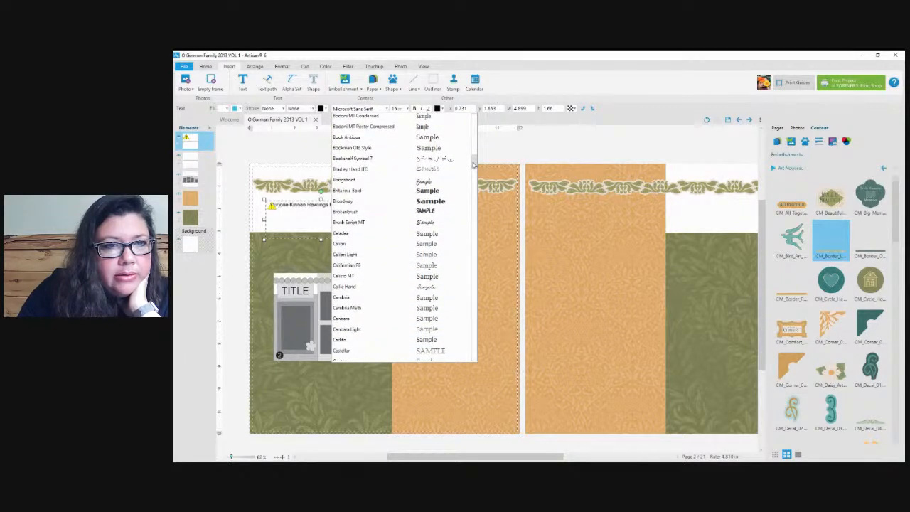
pyautogui.click(306, 218)
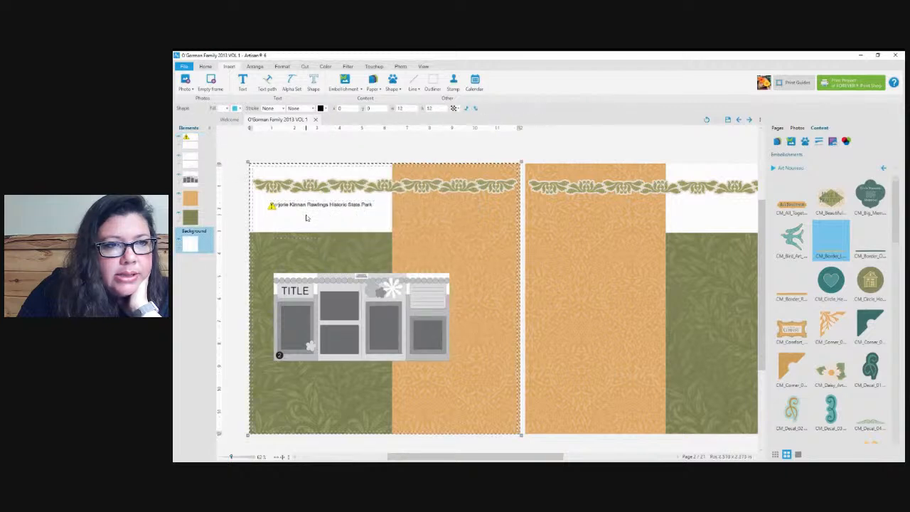
# - Break the title text into two lines, with "Historic State Park" on the second line
pyautogui.click(321, 209)
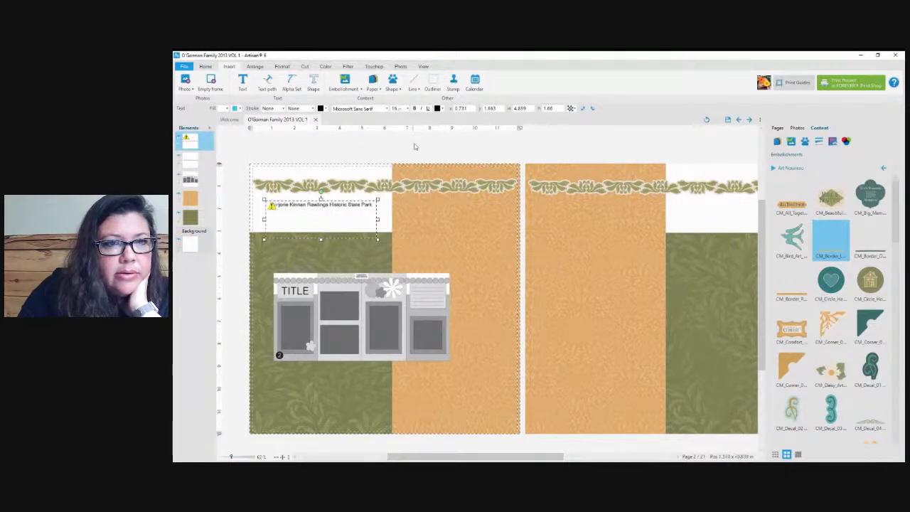
pyautogui.doubleClick(332, 208)
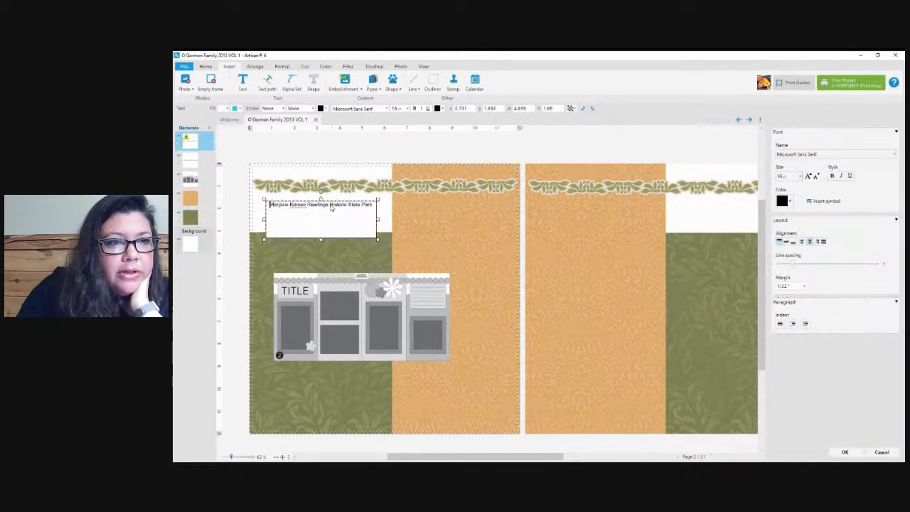
pyautogui.press('Return')
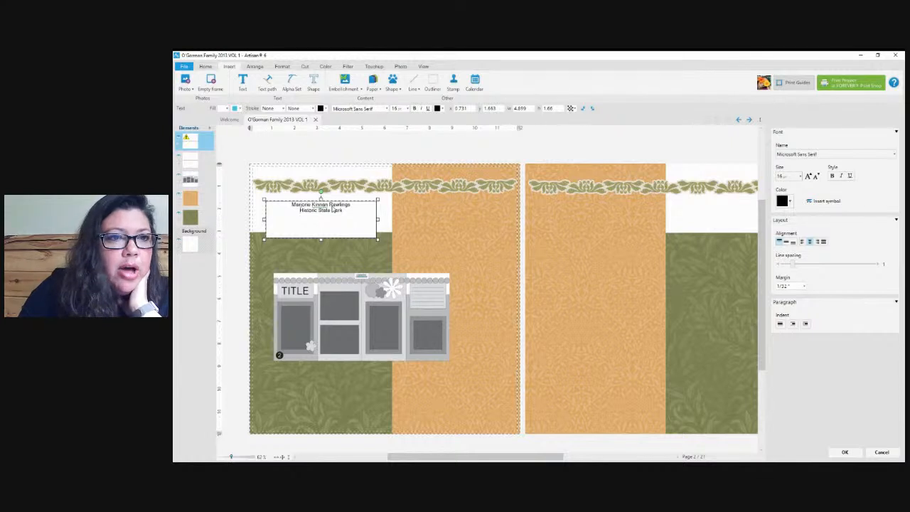
# - Try script fonts such as Bringshoot on the title line "Marjorie Kinnan Rawlings" and set its font to Hello
pyautogui.moveTo(326, 207); pyautogui.dragTo(355, 208)
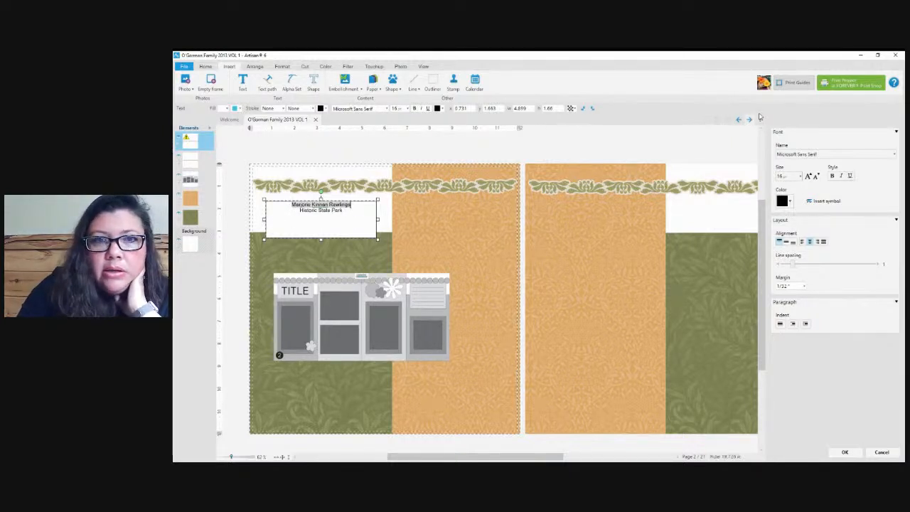
pyautogui.click(377, 110)
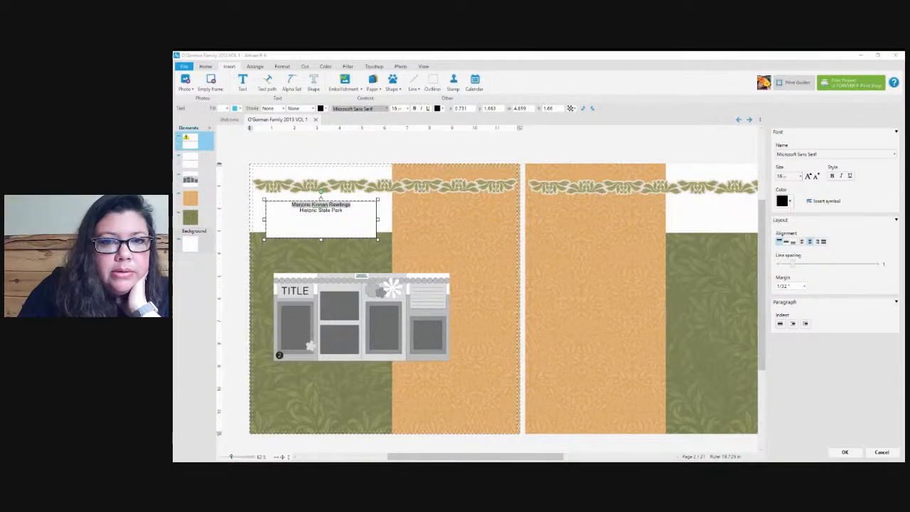
pyautogui.click(835, 177)
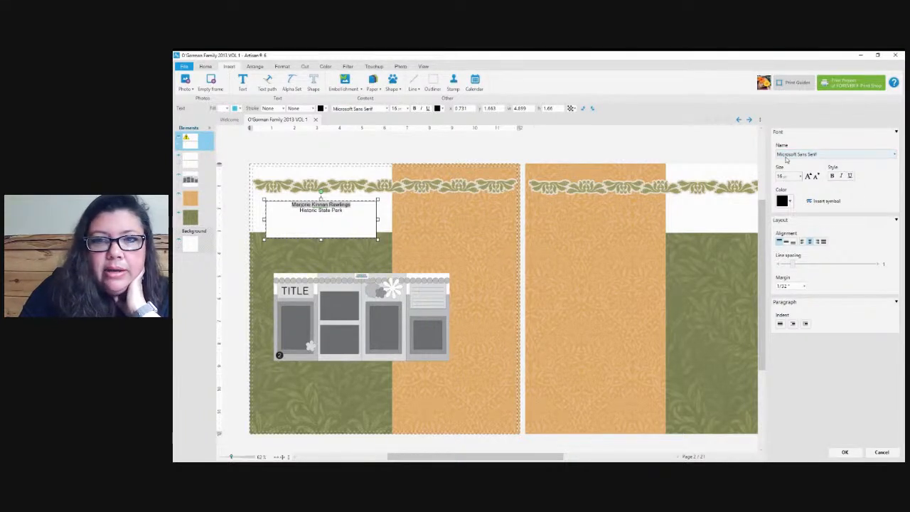
pyautogui.click(845, 157)
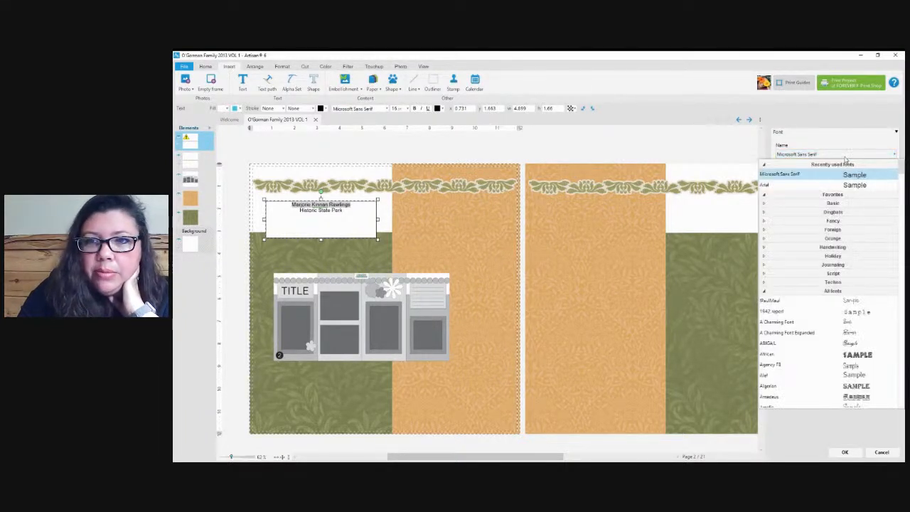
pyautogui.moveTo(902, 171); pyautogui.dragTo(903, 210)
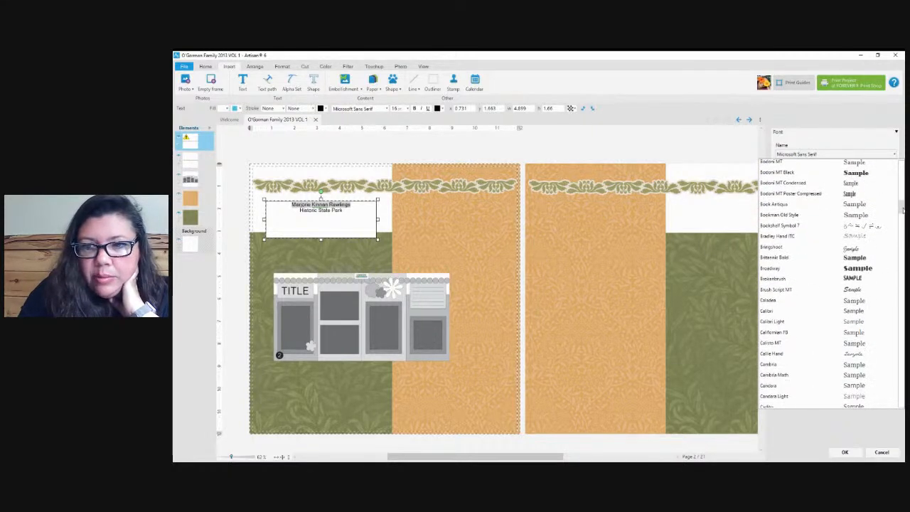
pyautogui.click(864, 249)
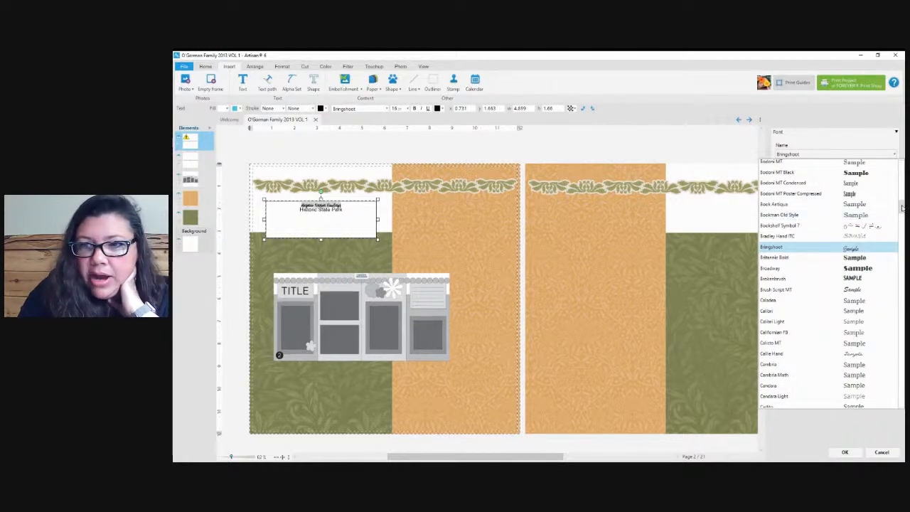
pyautogui.moveTo(903, 208); pyautogui.dragTo(903, 263)
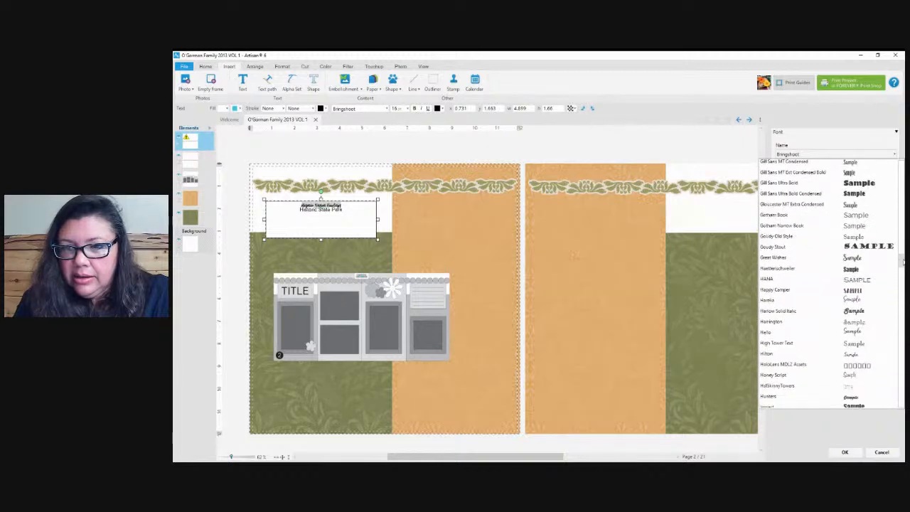
pyautogui.click(872, 302)
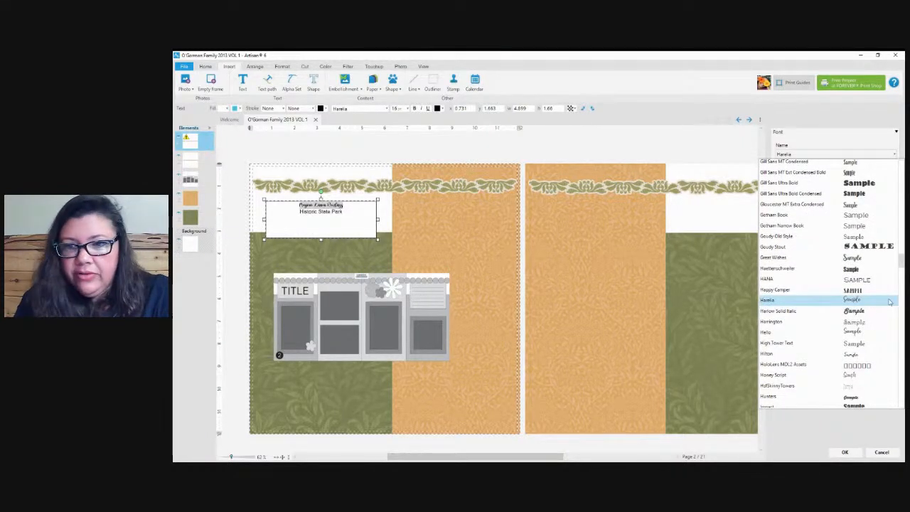
pyautogui.click(863, 333)
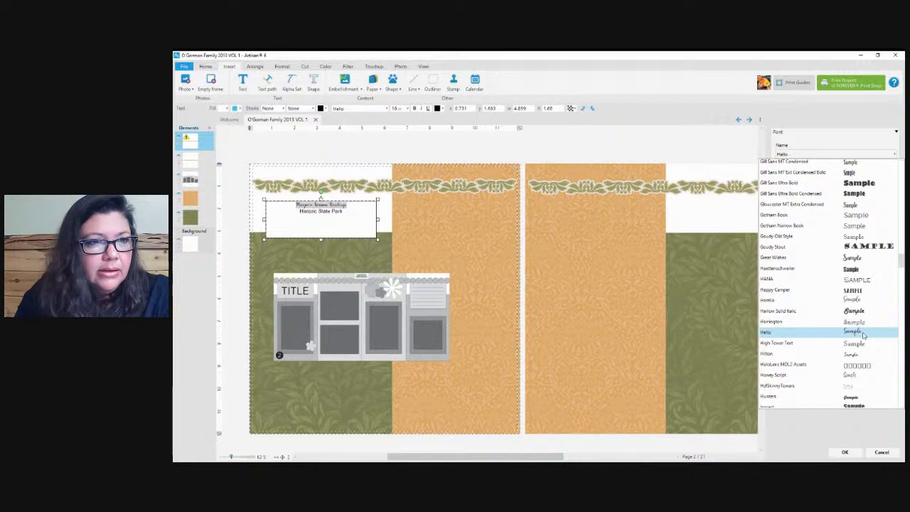
pyautogui.click(864, 334)
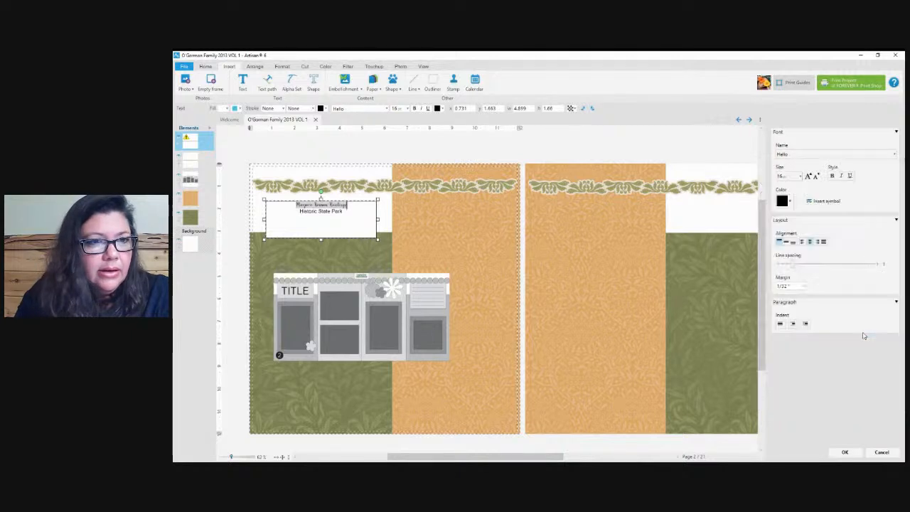
# - Increase the font size of the title line "Marjorie Kinnan Rawlings" to 28 pt
pyautogui.click(809, 177)
pyautogui.click(808, 177)
pyautogui.click(808, 178)
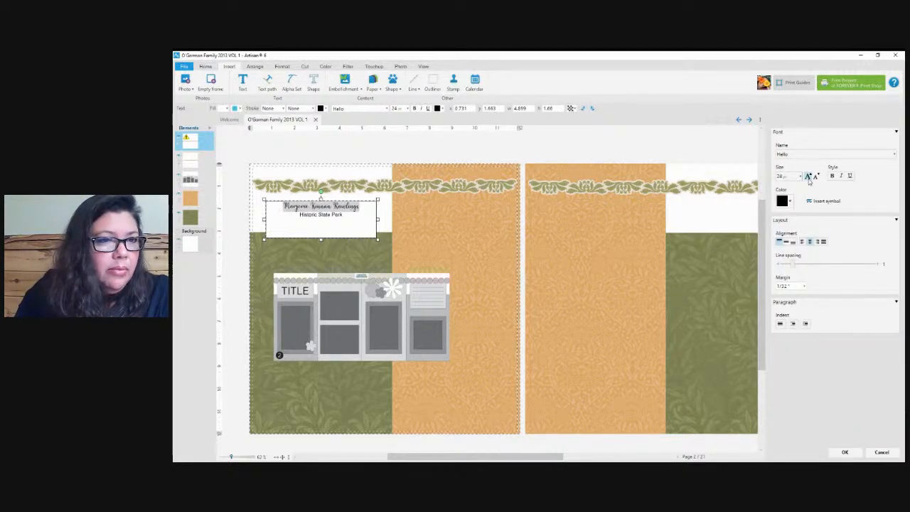
pyautogui.click(808, 178)
pyautogui.click(809, 178)
pyautogui.click(809, 178)
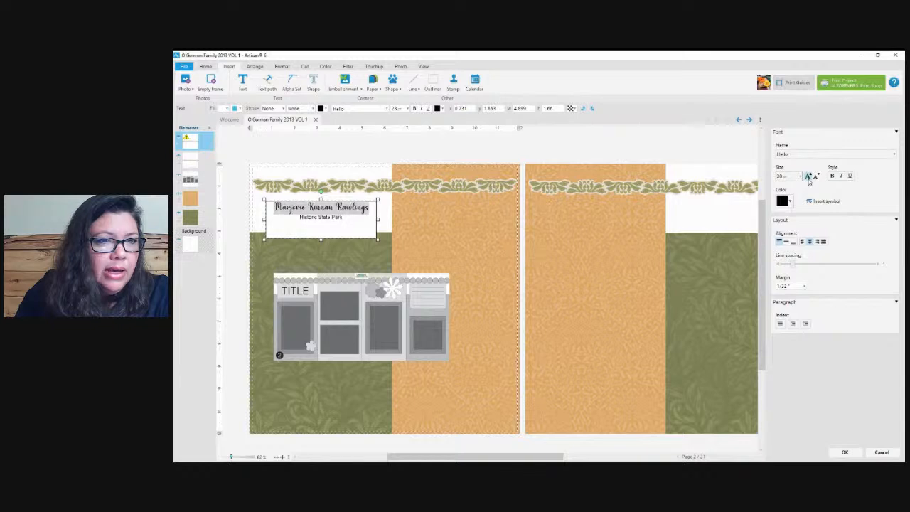
# - Increase the title line "Marjorie Kinnan Rawlings" to 40 pt and widen its text box to about 5.85 inches so the name fits one line
pyautogui.click(809, 178)
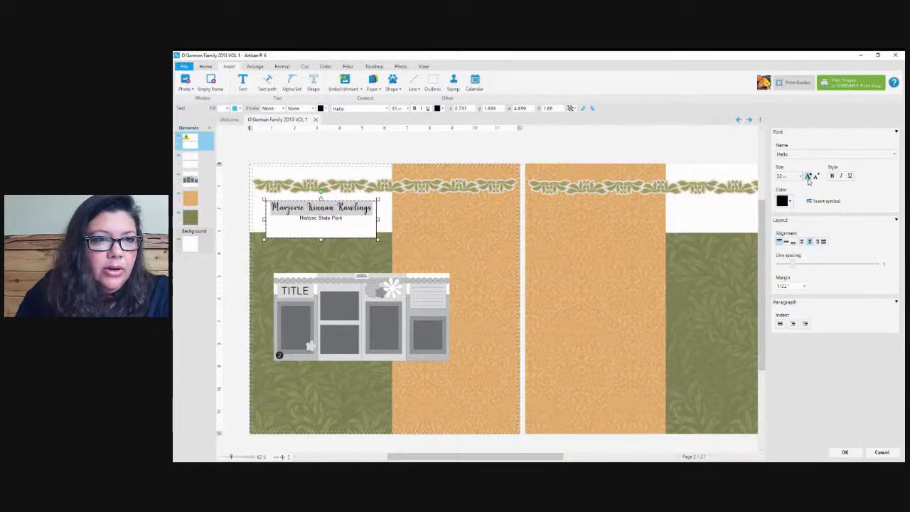
pyautogui.click(808, 178)
pyautogui.click(809, 178)
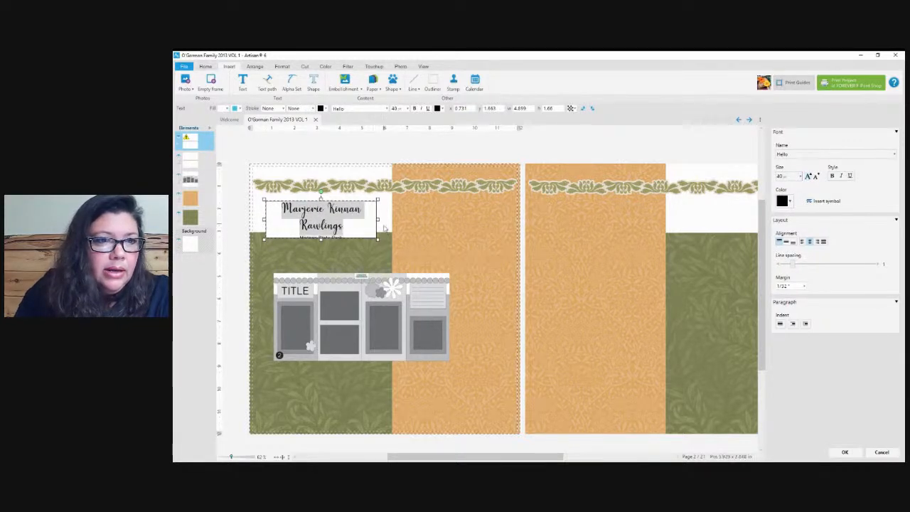
pyautogui.moveTo(378, 220)
pyautogui.mouseDown()
pyautogui.moveTo(398, 220)
pyautogui.moveTo(371, 206)
pyautogui.mouseUp()
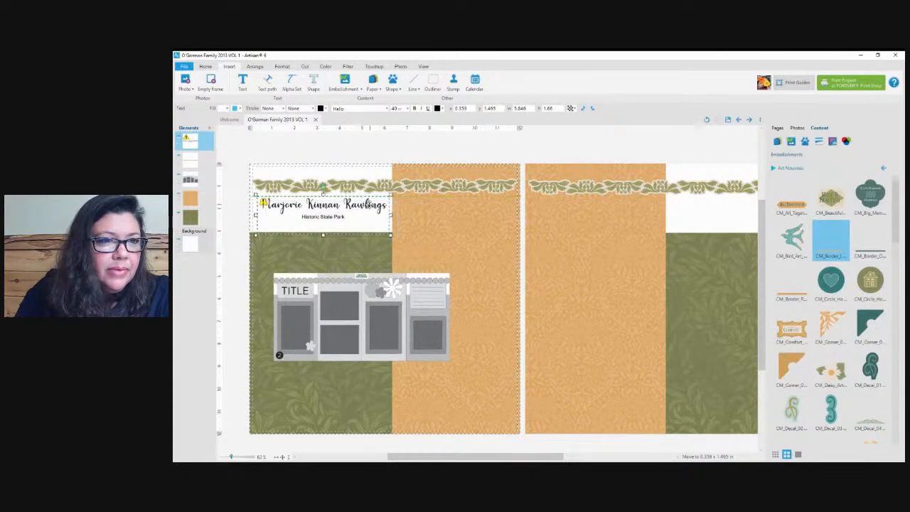
# - Set the font of the title's second line, "Historic State Park", to Bahnschrift Light SemiCondensed
pyautogui.doubleClick(308, 222)
pyautogui.moveTo(302, 219); pyautogui.dragTo(356, 218)
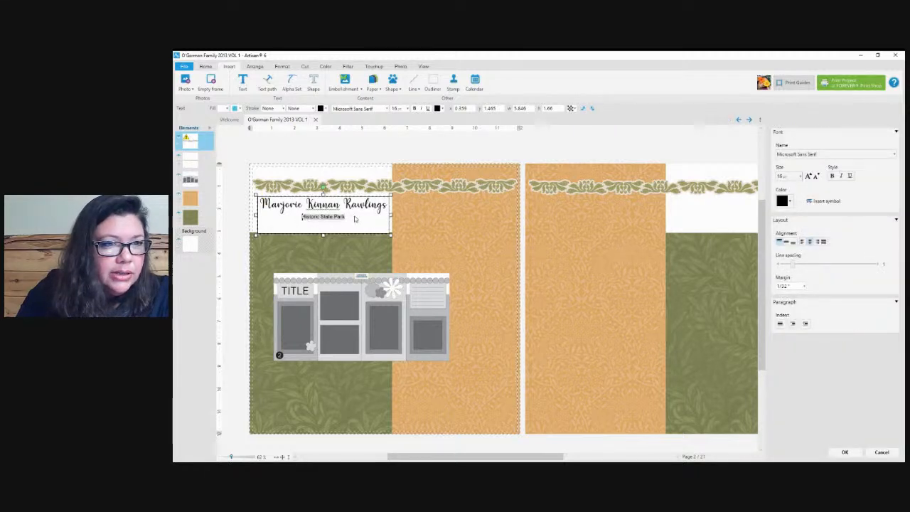
pyautogui.click(385, 109)
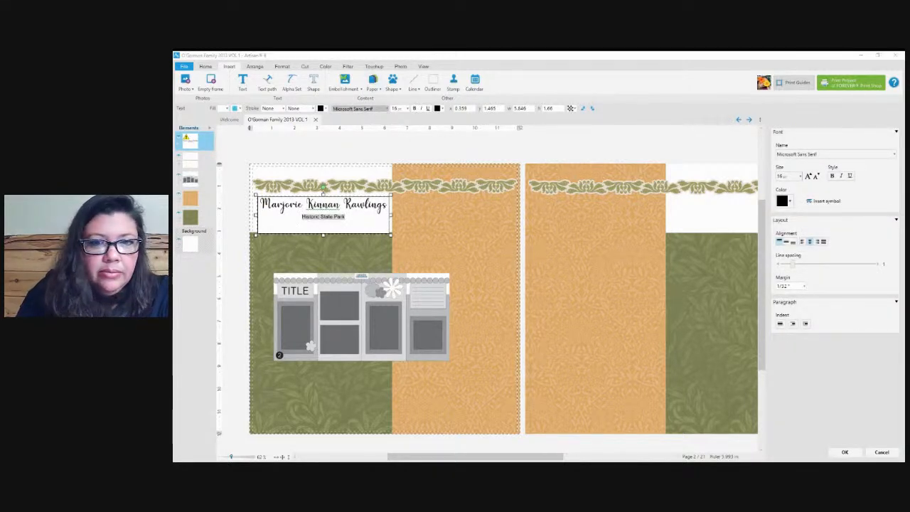
pyautogui.click(894, 155)
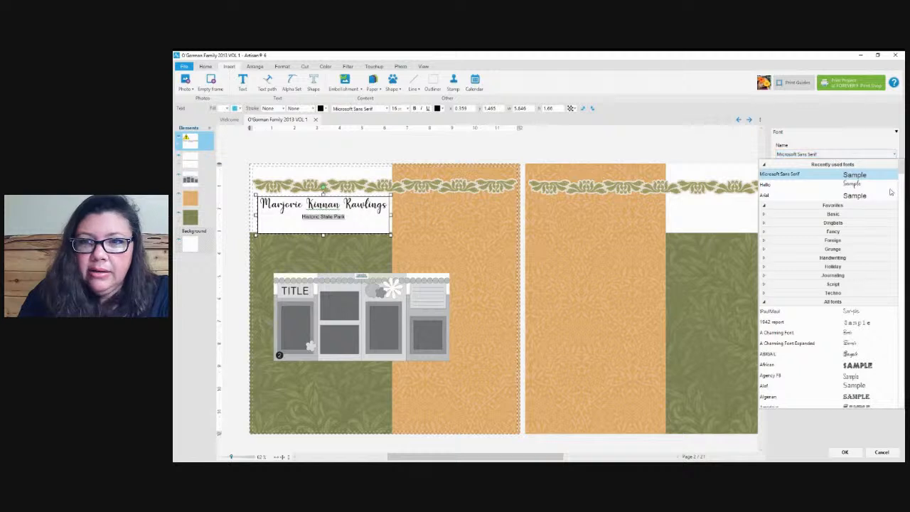
pyautogui.moveTo(902, 169); pyautogui.dragTo(904, 193)
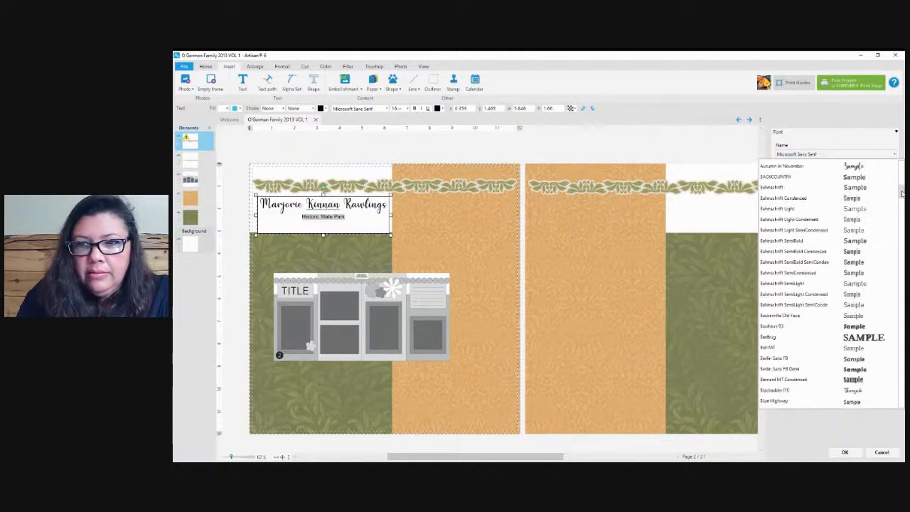
pyautogui.click(869, 229)
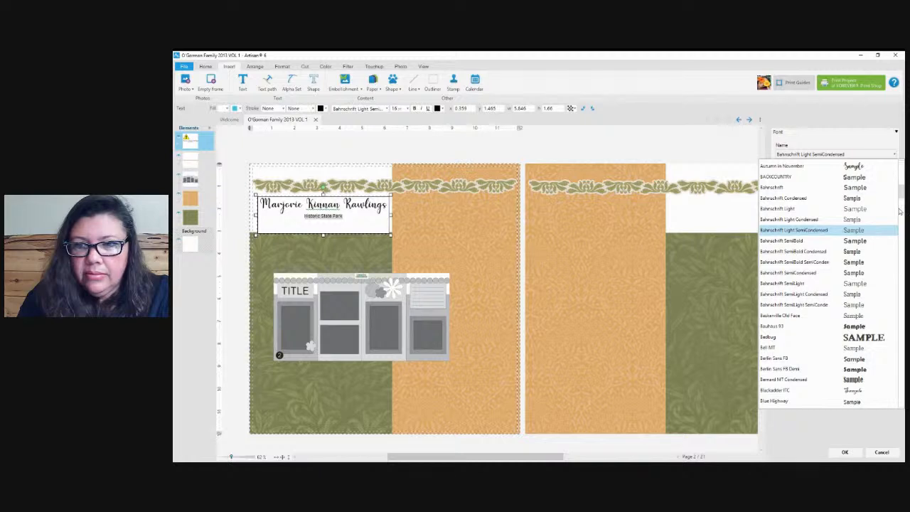
pyautogui.click(871, 232)
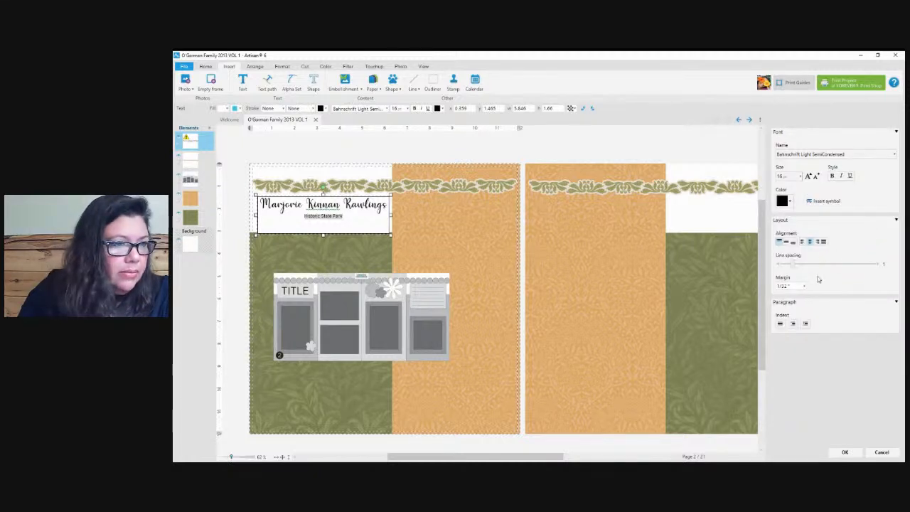
# - Increase "Historic State Park" to 36 pt and recolor it with a green sampled from the leaf paper
pyautogui.click(809, 177)
pyautogui.click(809, 177)
pyautogui.click(809, 177)
pyautogui.click(809, 177)
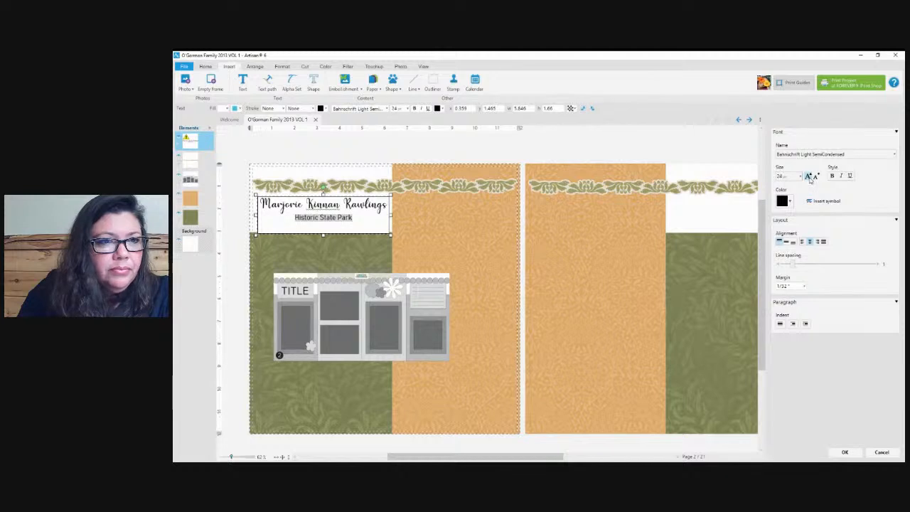
pyautogui.click(809, 177)
pyautogui.click(809, 177)
pyautogui.click(808, 177)
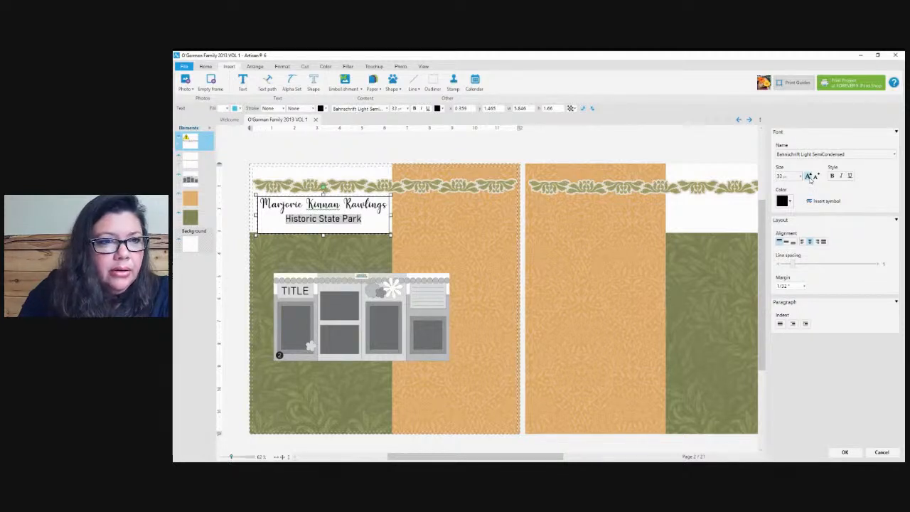
pyautogui.click(809, 177)
pyautogui.click(809, 177)
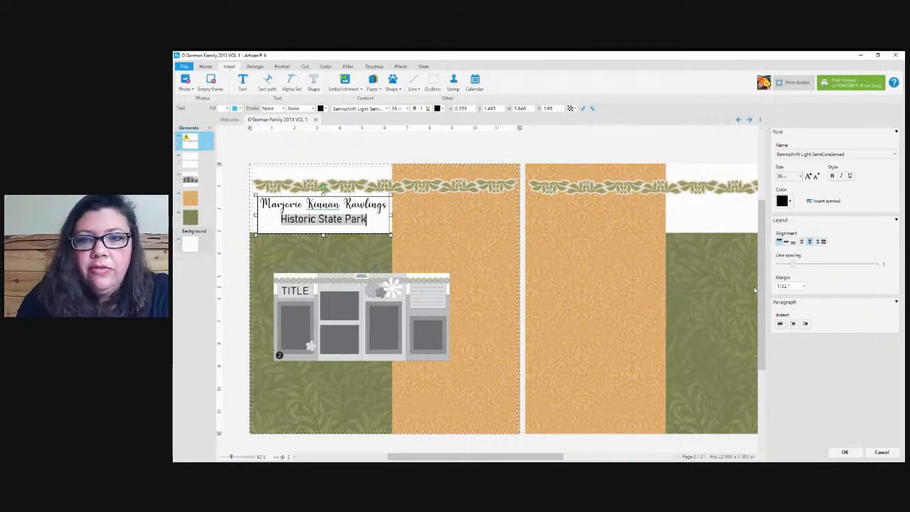
pyautogui.click(785, 202)
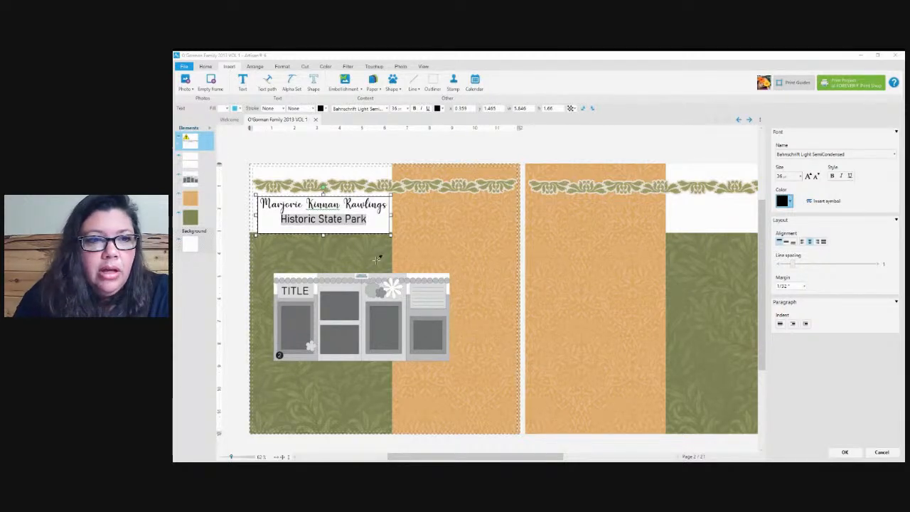
pyautogui.click(345, 244)
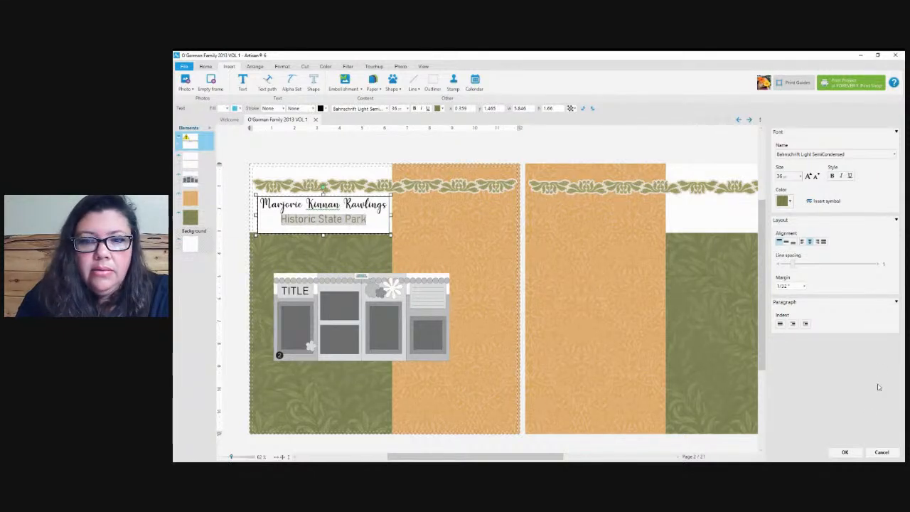
# - Reduce the line spacing of "Historic State Park" to 0.8, increase its size to 40 pt and finish editing the title
pyautogui.click(778, 264)
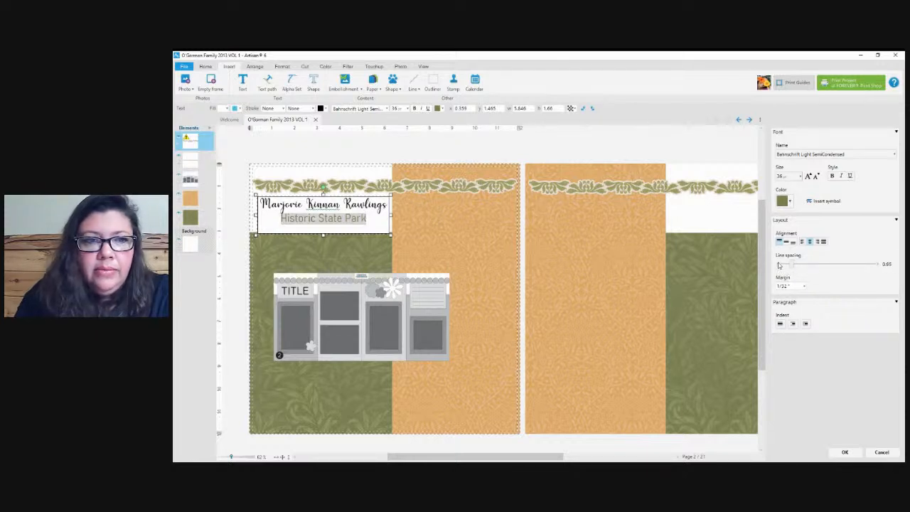
pyautogui.click(780, 266)
pyautogui.click(779, 265)
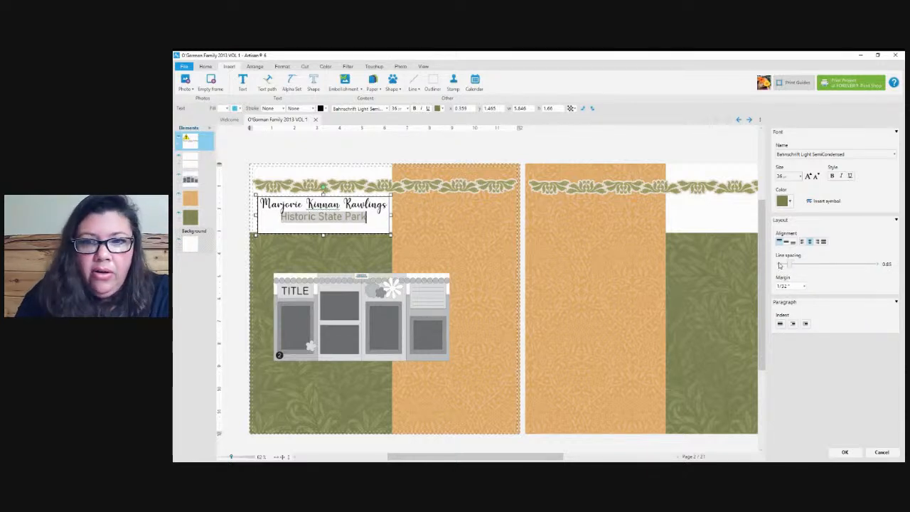
pyautogui.click(779, 265)
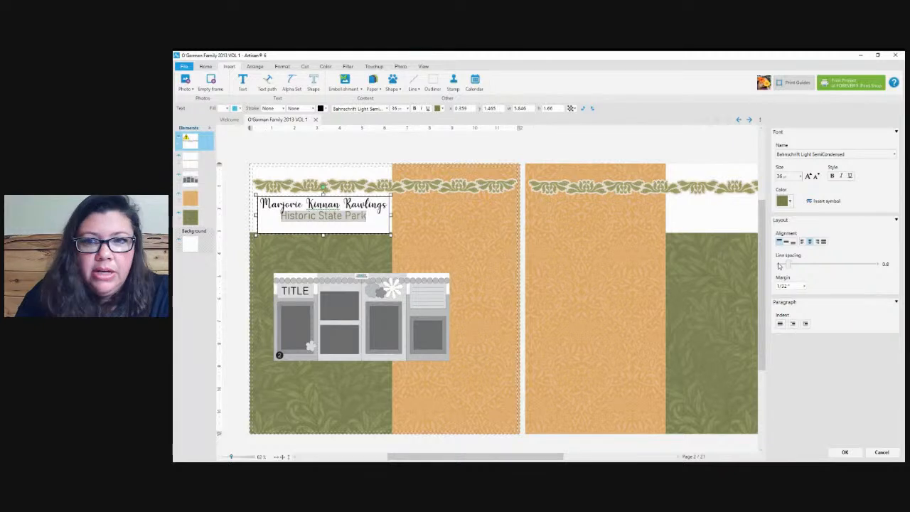
pyautogui.click(809, 176)
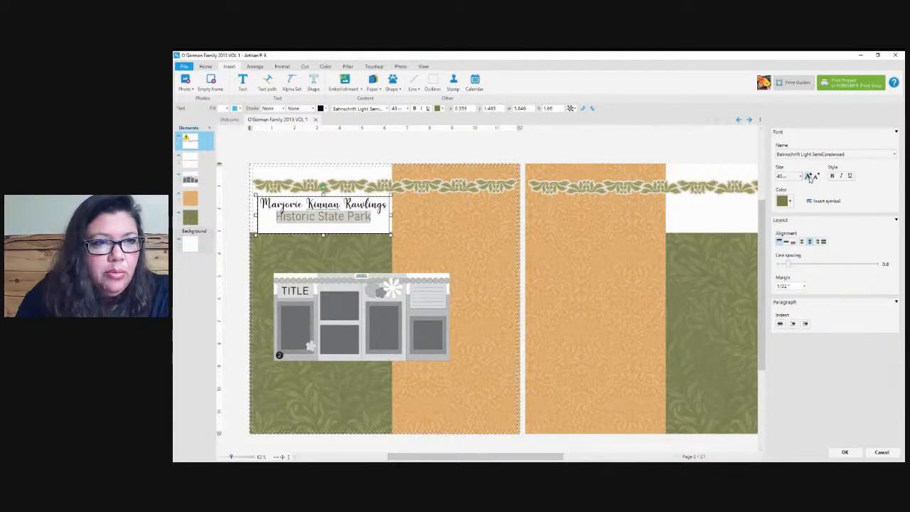
pyautogui.click(845, 452)
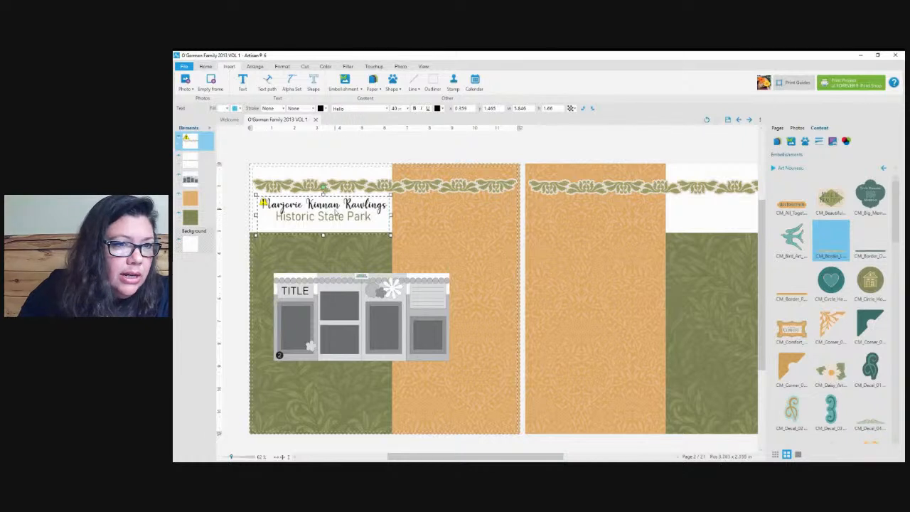
# - Nudge the title text box down to y about 1.57 inches, away from the leaf border
pyautogui.click(348, 154)
pyautogui.click(352, 210)
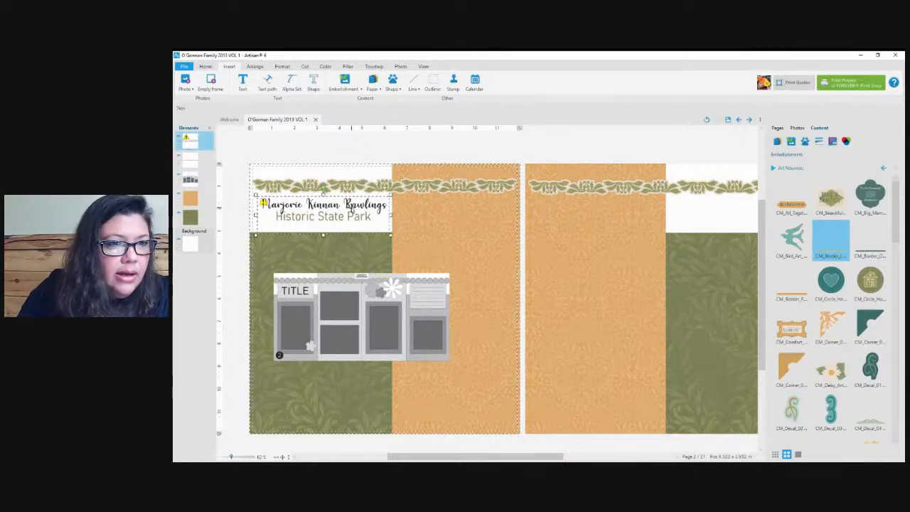
pyautogui.press('Down')
pyautogui.press('Down')
pyautogui.press('Down')
pyautogui.press('Down')
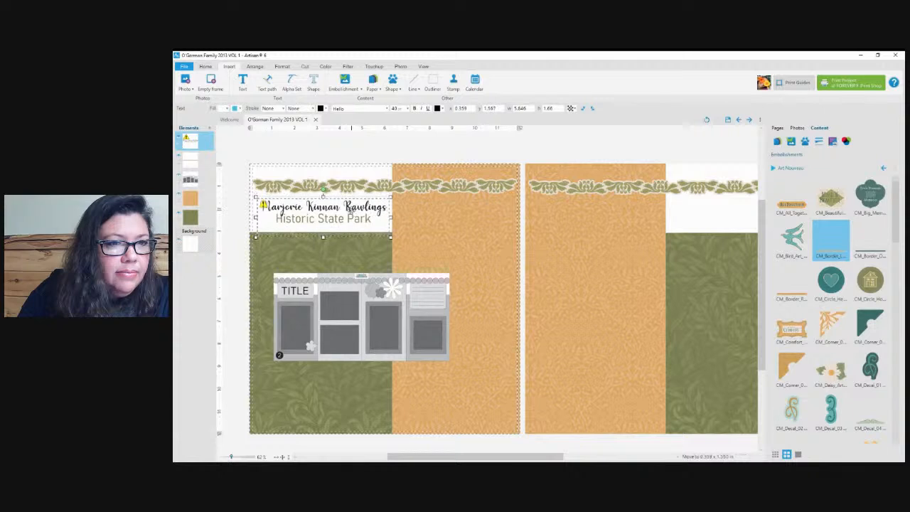
pyautogui.click(359, 153)
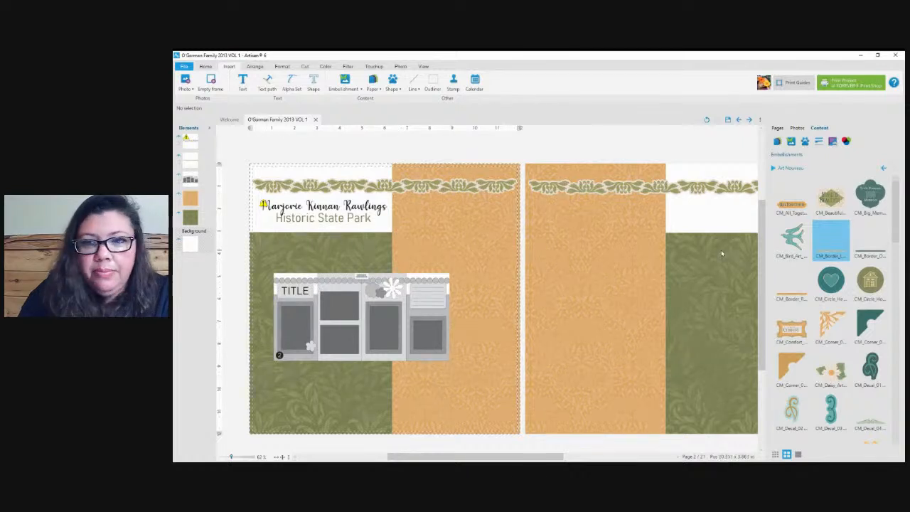
# - Place the Art Nouveau "Memories" word plaque over page 2's title, and stretch it upward to about 4.4 inches tall
pyautogui.scroll(-3, 868, 350)
pyautogui.scroll(-6, 868, 349)
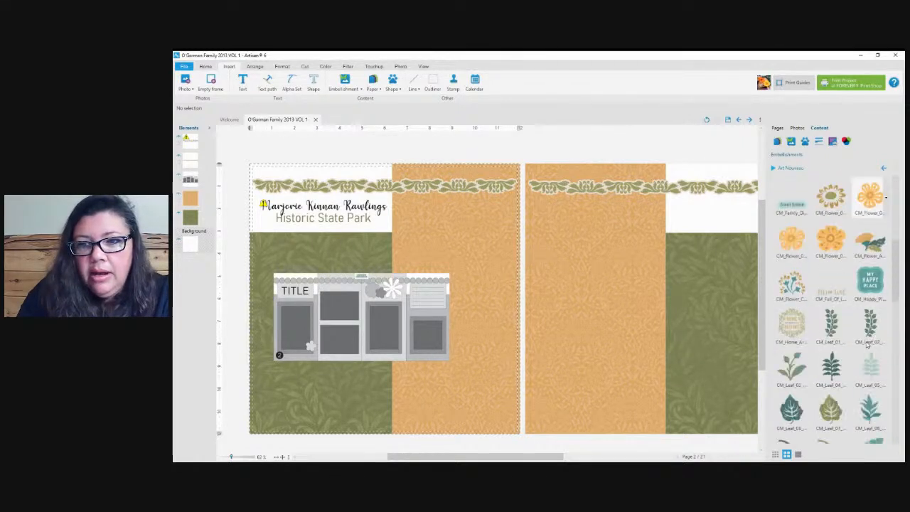
pyautogui.scroll(-5, 868, 345)
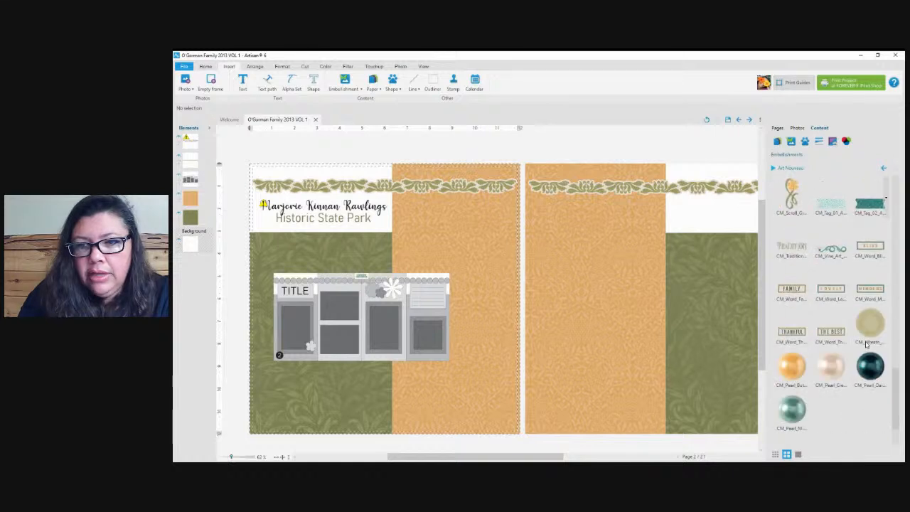
pyautogui.scroll(-3, 866, 345)
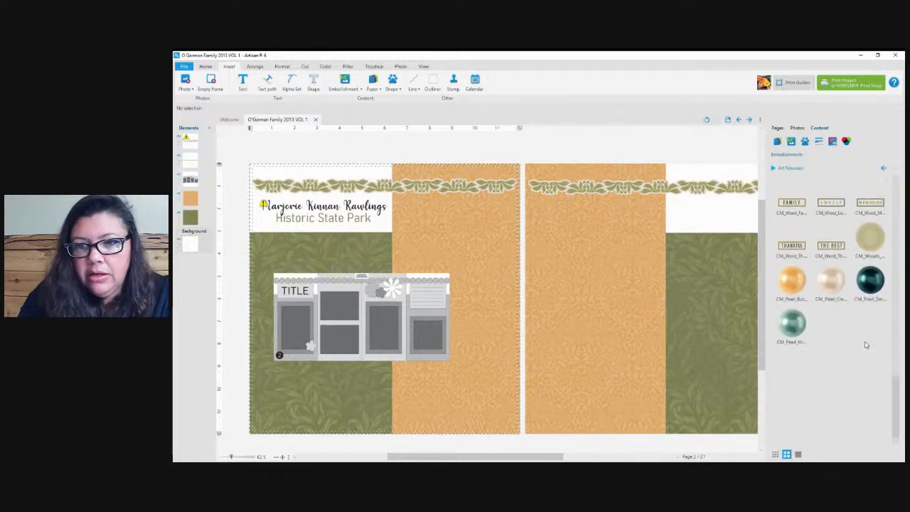
pyautogui.scroll(3, 866, 345)
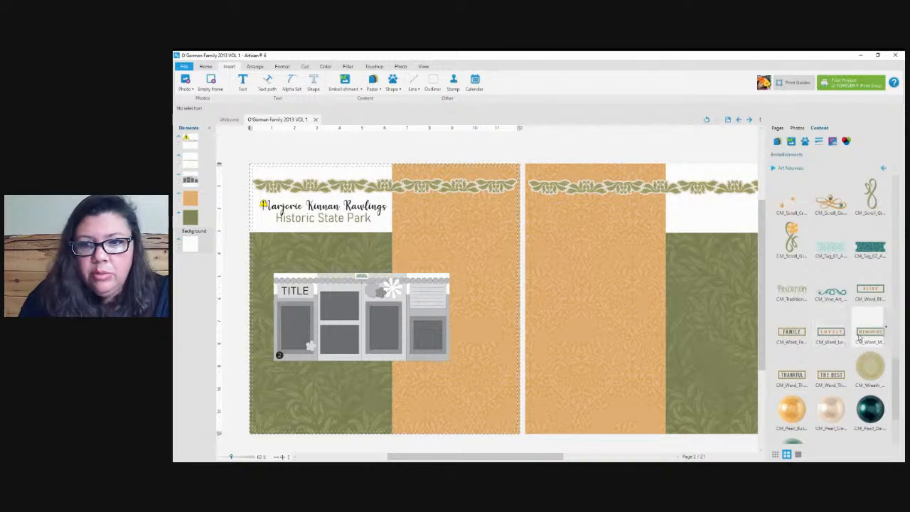
pyautogui.moveTo(875, 340)
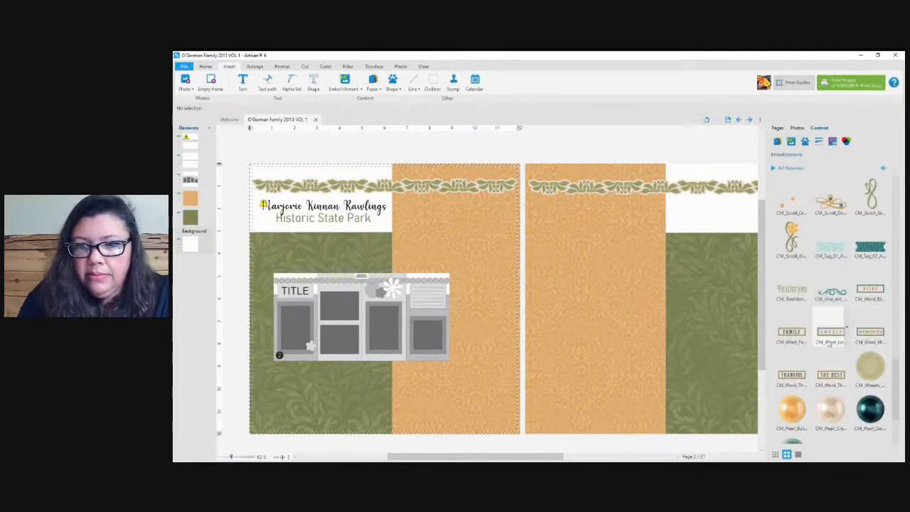
pyautogui.moveTo(880, 332); pyautogui.dragTo(359, 202)
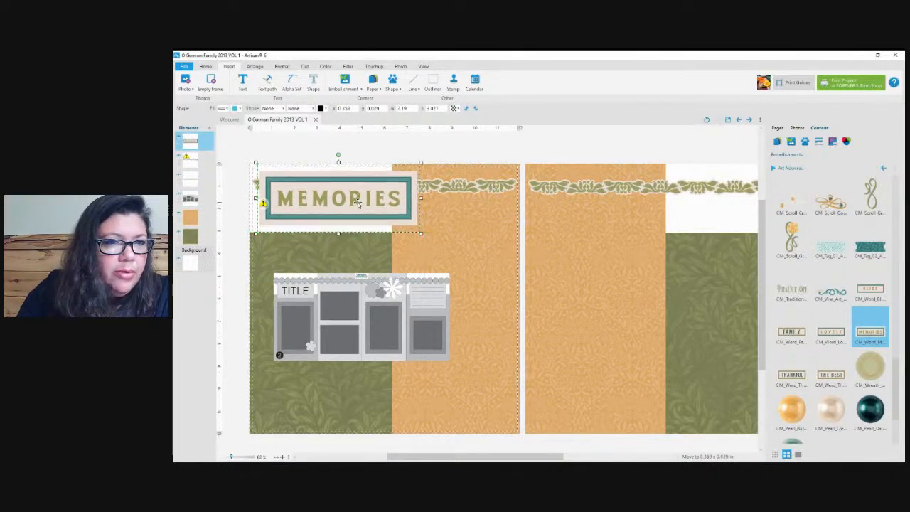
pyautogui.moveTo(339, 162); pyautogui.dragTo(342, 133)
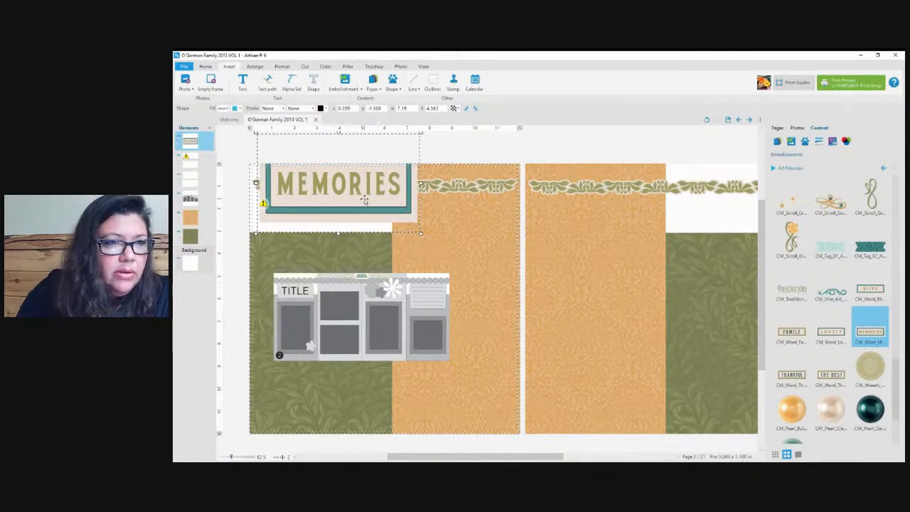
pyautogui.moveTo(357, 215); pyautogui.dragTo(353, 218)
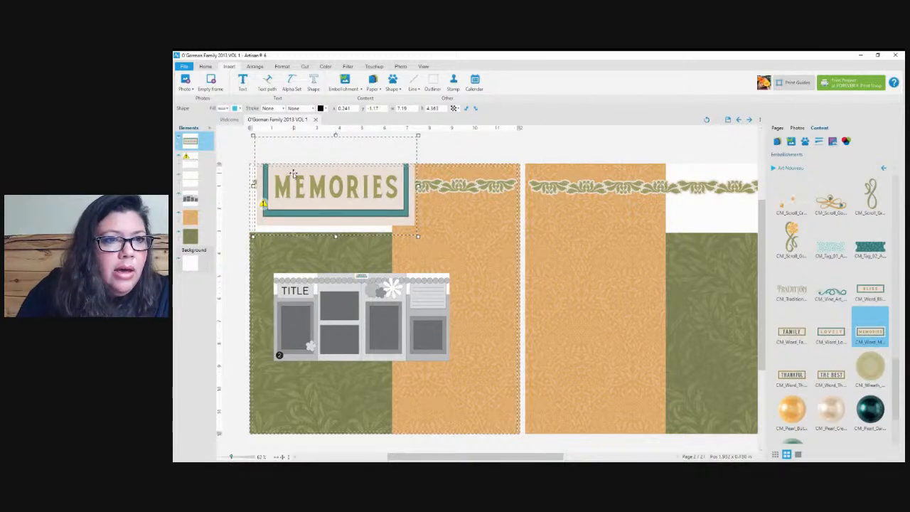
# - Paint over the "MEMORIES" lettering on the plaque with its sampled beige background color, using a brush diameter of about 237
pyautogui.click(374, 66)
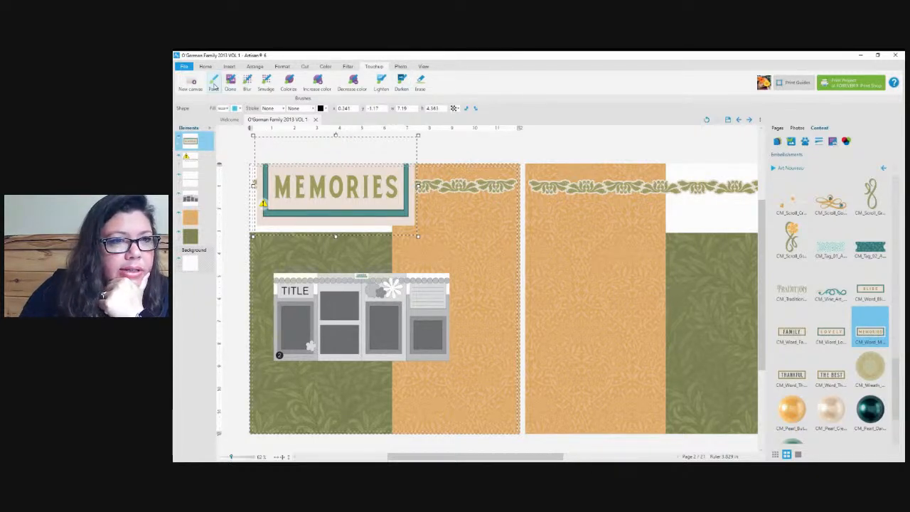
pyautogui.click(213, 82)
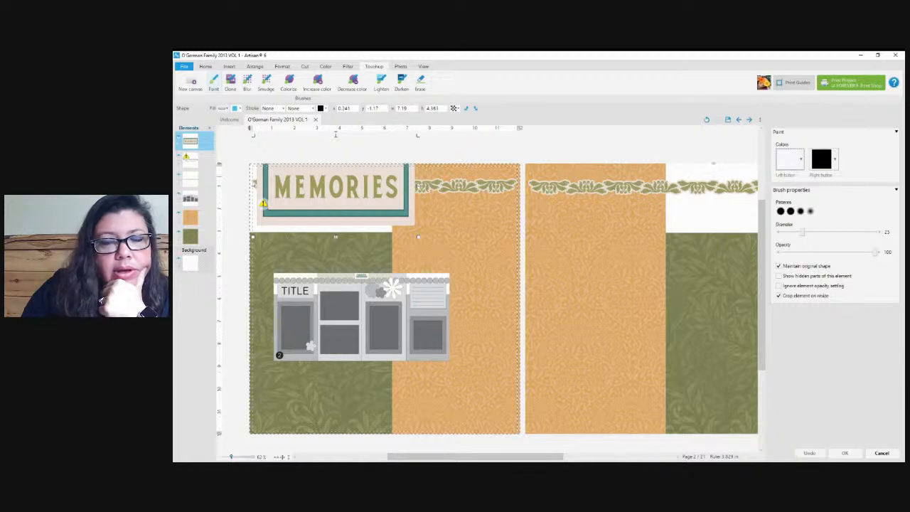
pyautogui.click(801, 160)
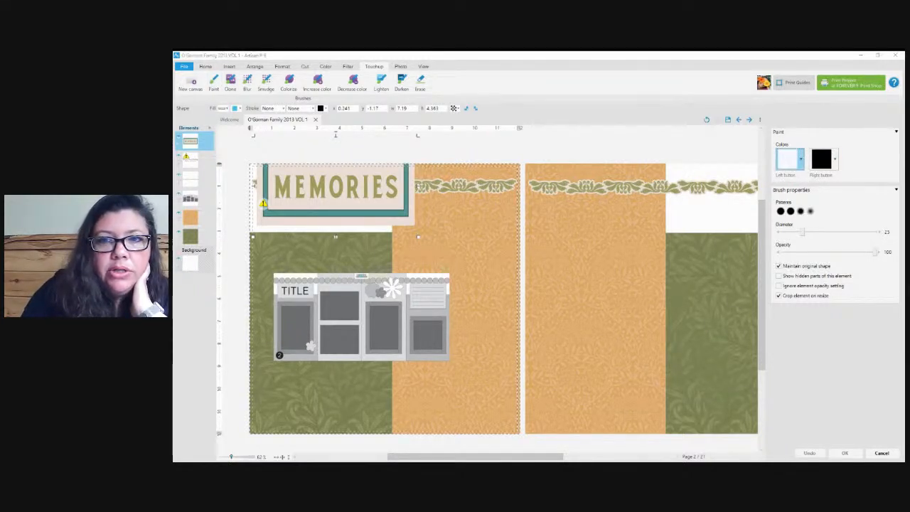
pyautogui.click(365, 202)
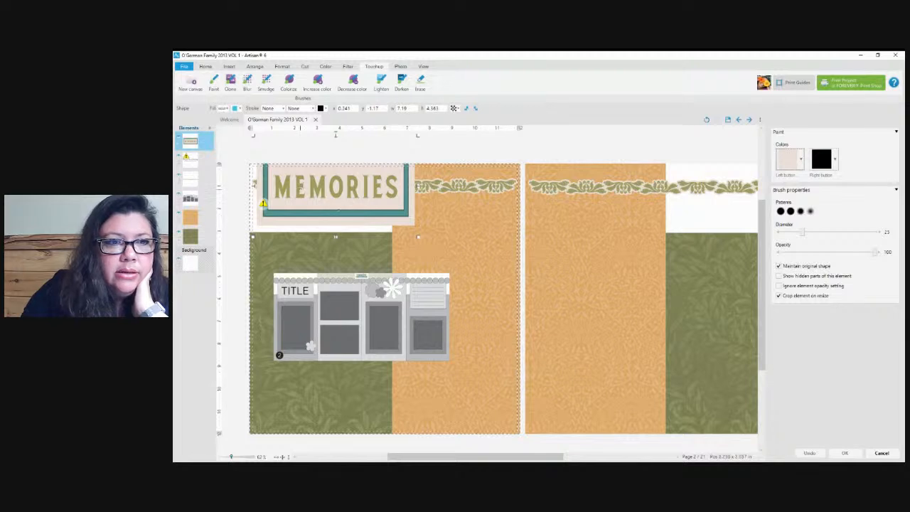
pyautogui.scroll(5, 316, 190)
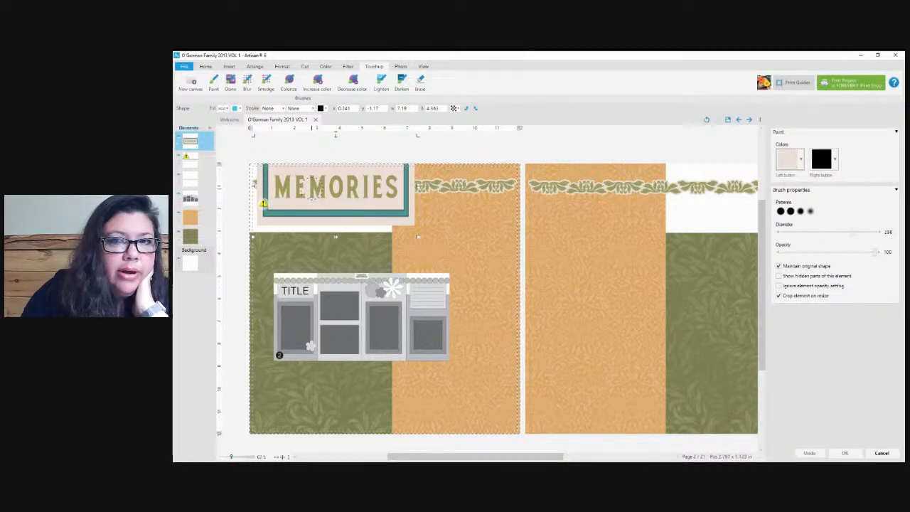
pyautogui.scroll(-1, 313, 182)
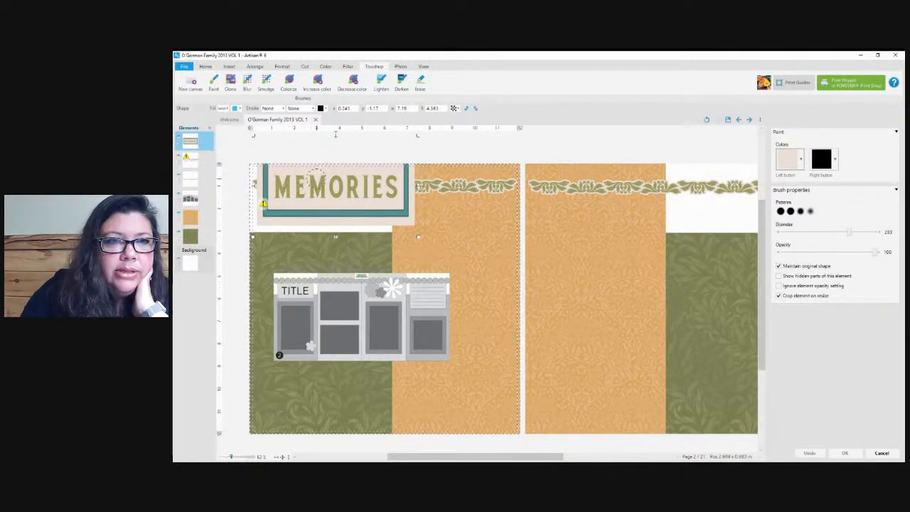
pyautogui.moveTo(295, 185)
pyautogui.mouseDown()
pyautogui.moveTo(391, 182)
pyautogui.moveTo(393, 190)
pyautogui.moveTo(280, 195)
pyautogui.moveTo(346, 187)
pyautogui.mouseUp()
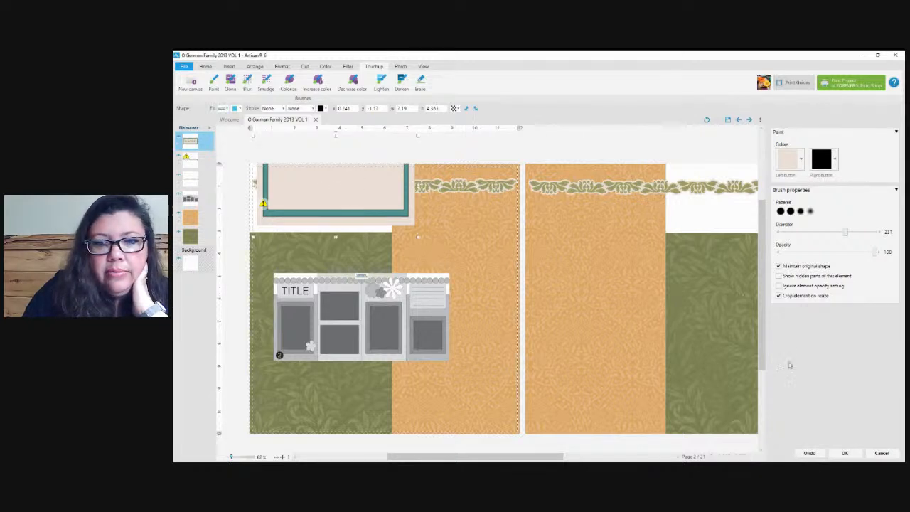
pyautogui.click(846, 453)
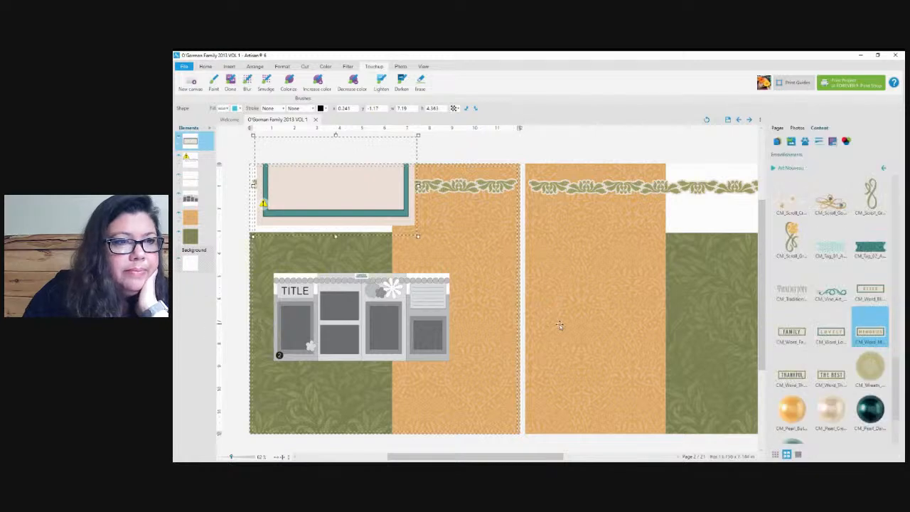
# - Bring the title text in front of the blank plaque and position it inside the plaque's teal frame
pyautogui.moveTo(190, 141); pyautogui.dragTo(187, 162)
pyautogui.moveTo(357, 207); pyautogui.dragTo(365, 186)
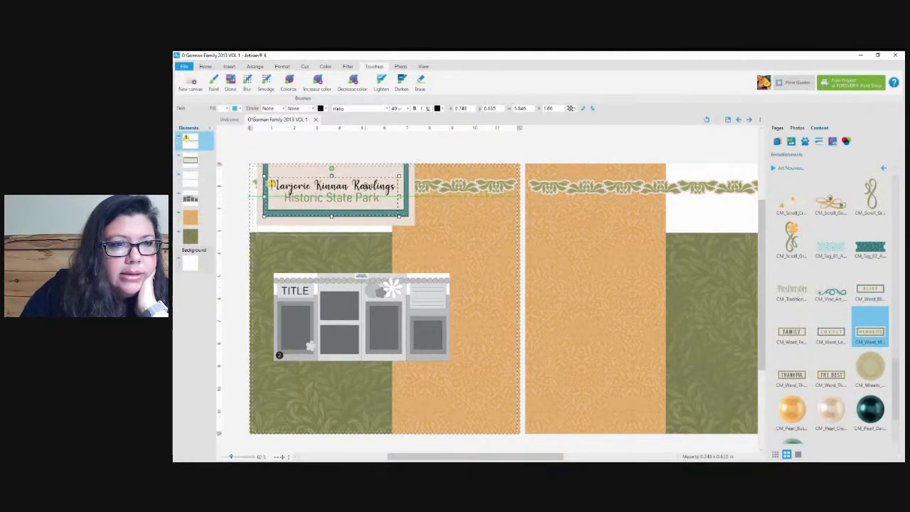
pyautogui.click(407, 223)
pyautogui.moveTo(407, 223); pyautogui.dragTo(411, 226)
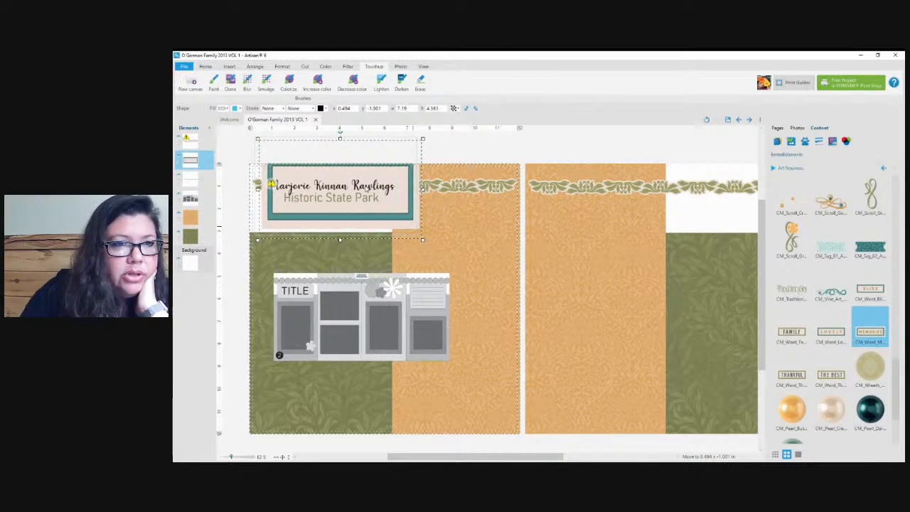
pyautogui.doubleClick(366, 186)
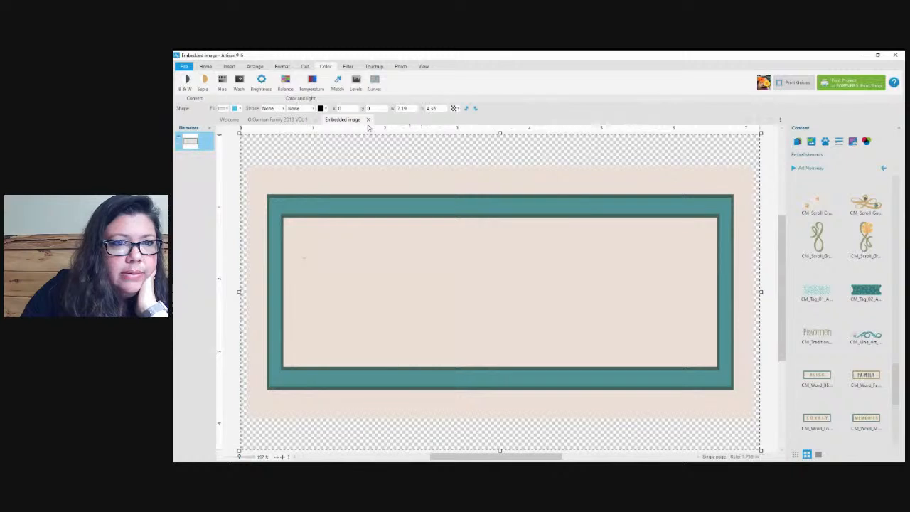
pyautogui.click(367, 121)
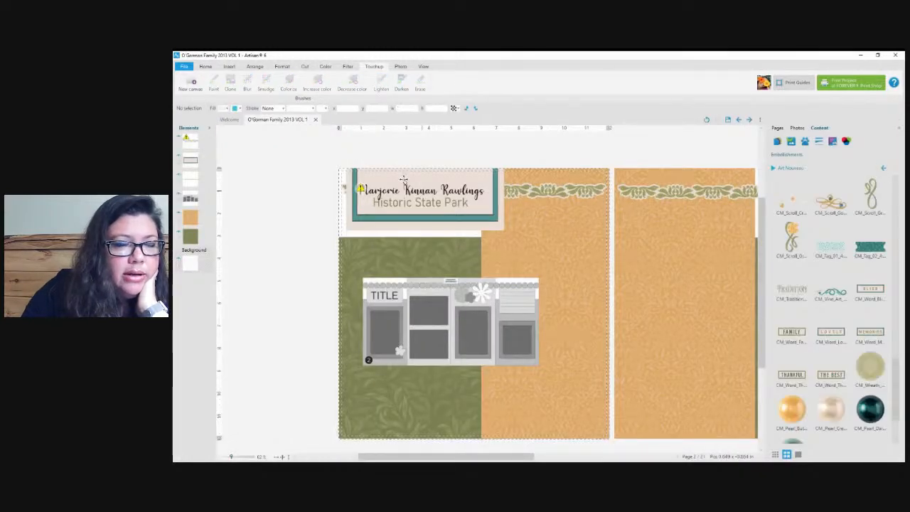
pyautogui.click(361, 188)
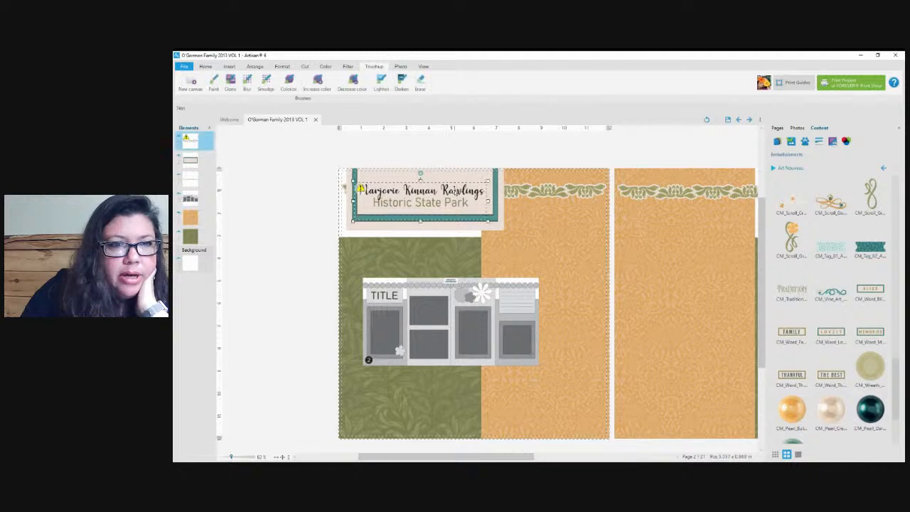
pyautogui.click(534, 246)
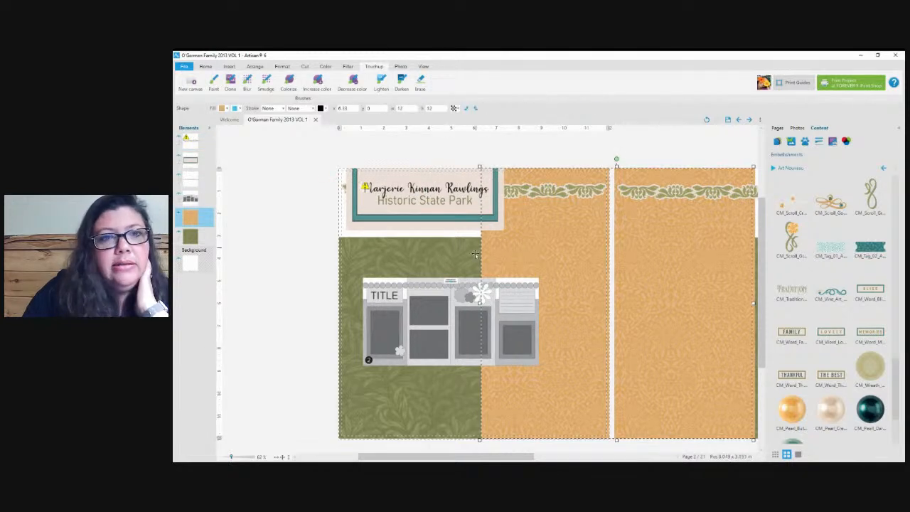
# - Hide the plaque and move the title into the white band beneath the leaf border
pyautogui.click(451, 226)
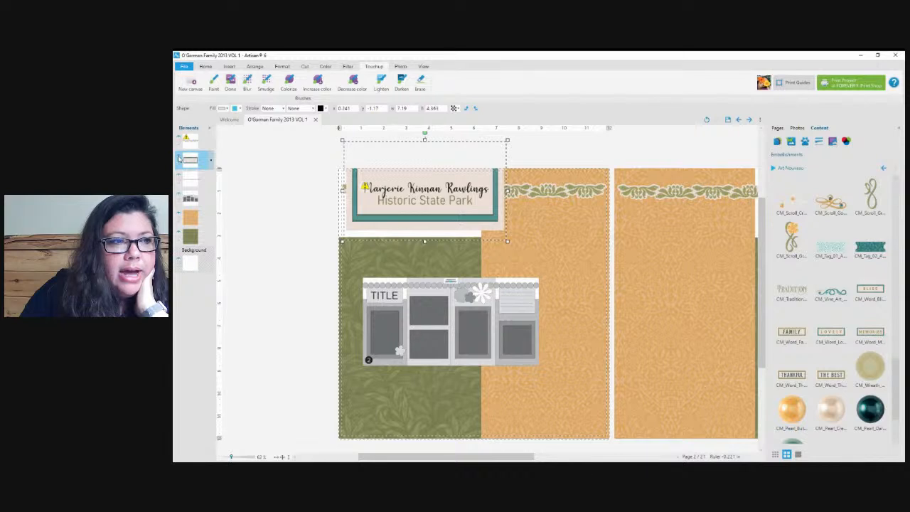
pyautogui.press('Delete')
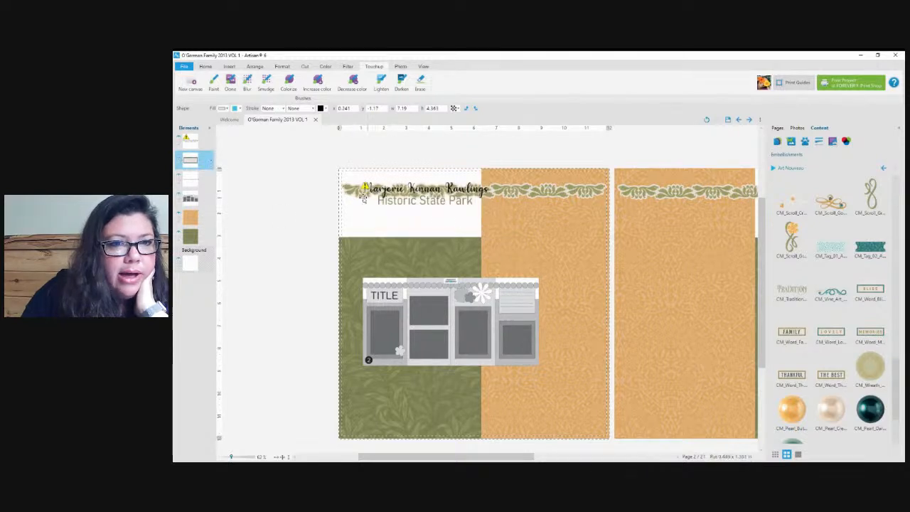
pyautogui.moveTo(438, 202); pyautogui.dragTo(425, 222)
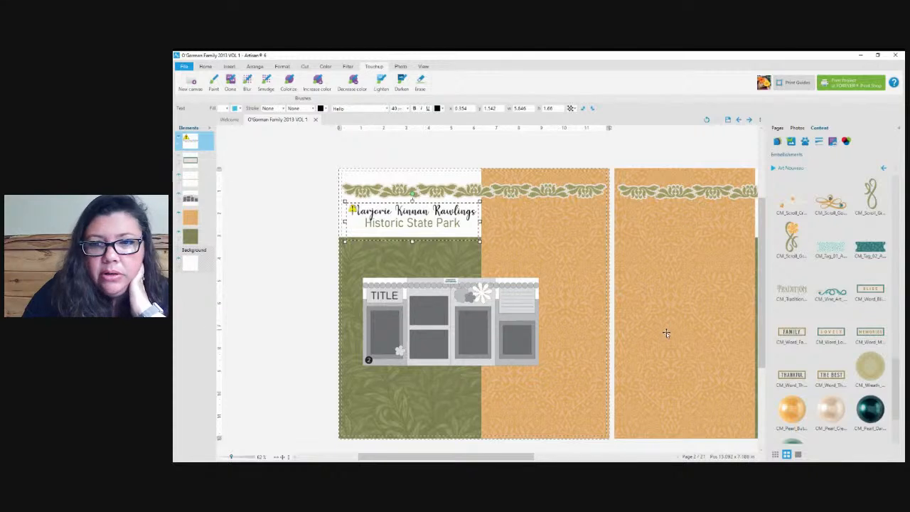
# - Shift the layout sketch slightly to about x 1.21, y 4.49 inches and hide it
pyautogui.scroll(-2, 851, 300)
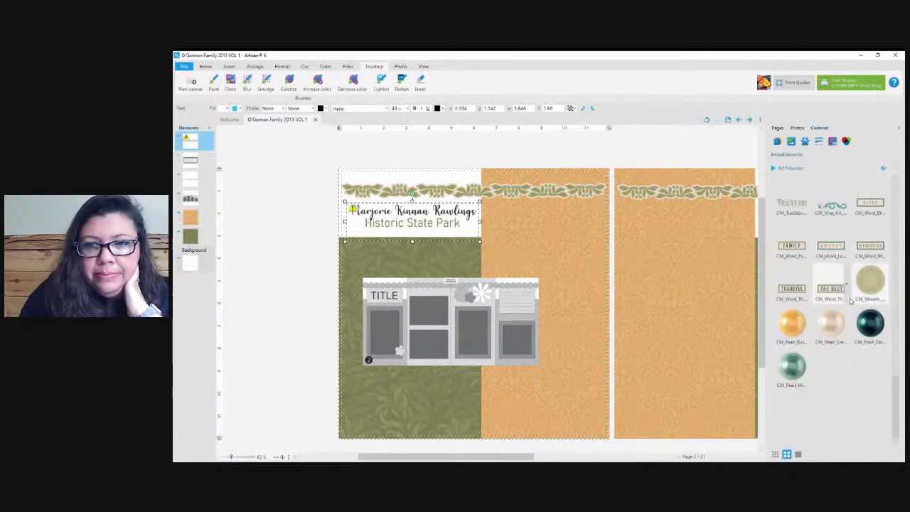
pyautogui.scroll(1, 818, 356)
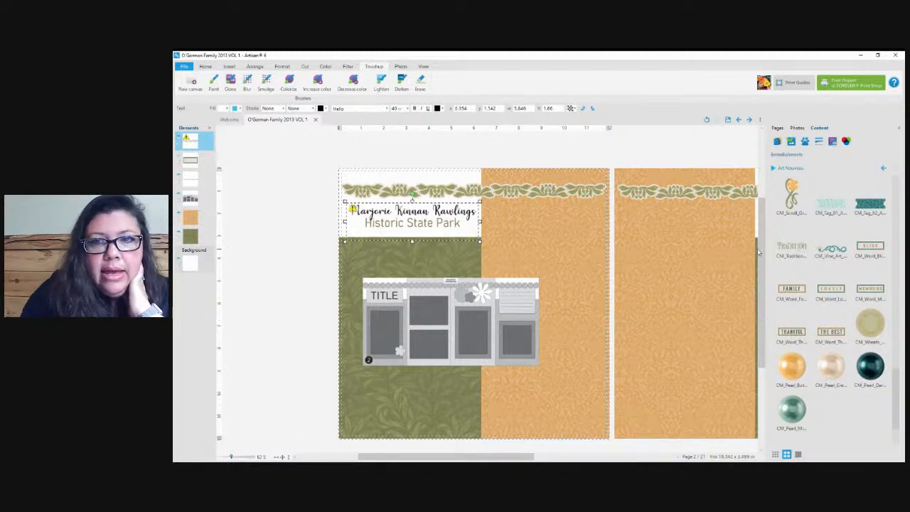
pyautogui.hscroll(4, 422, 459)
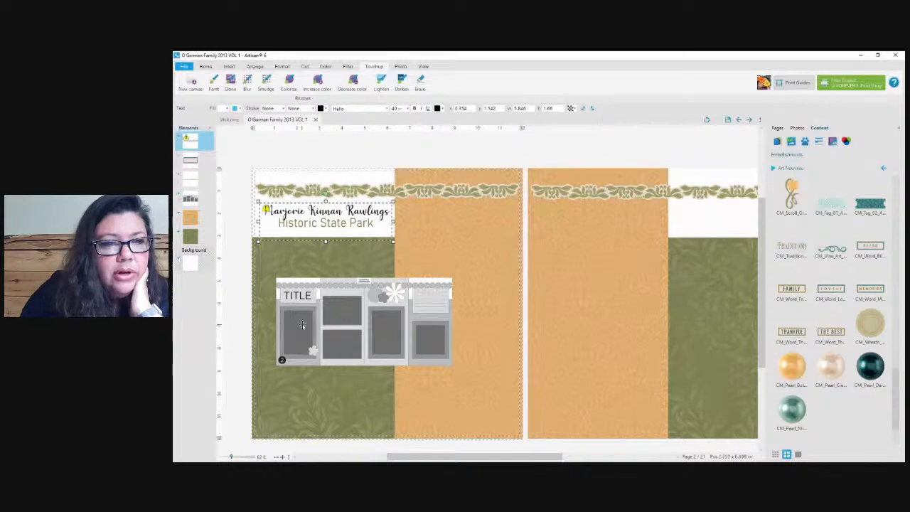
pyautogui.click(368, 346)
pyautogui.moveTo(368, 346); pyautogui.dragTo(371, 337)
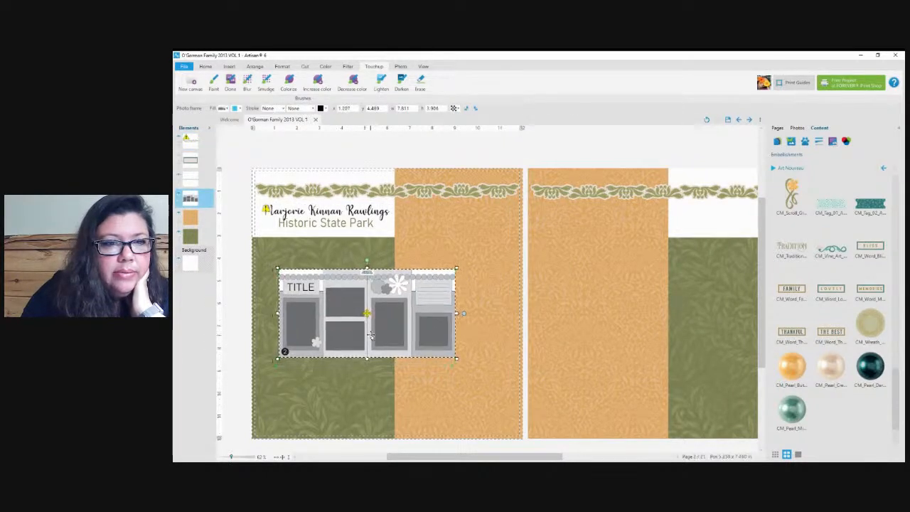
pyautogui.click(179, 196)
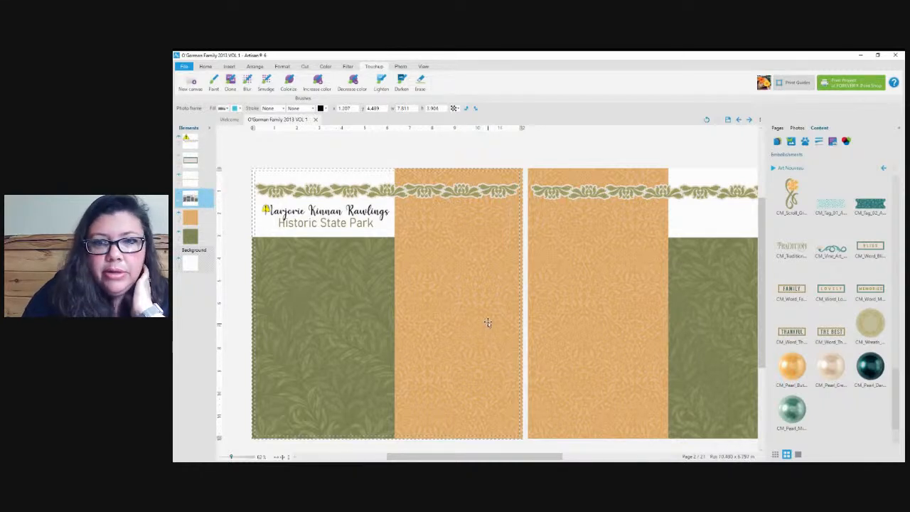
pyautogui.scroll(-1, 488, 322)
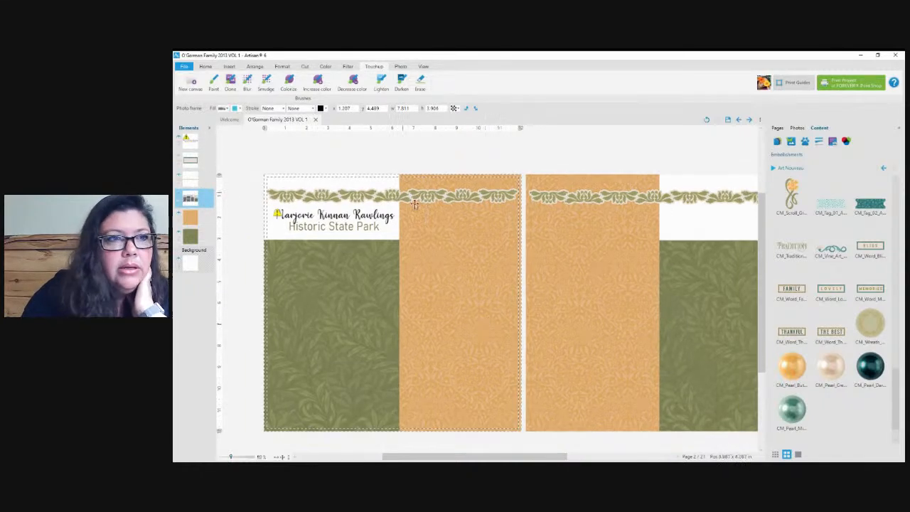
# - Insert an empty photo frame and place it over page 2's green leaf paper, below the title
pyautogui.click(207, 67)
pyautogui.click(230, 66)
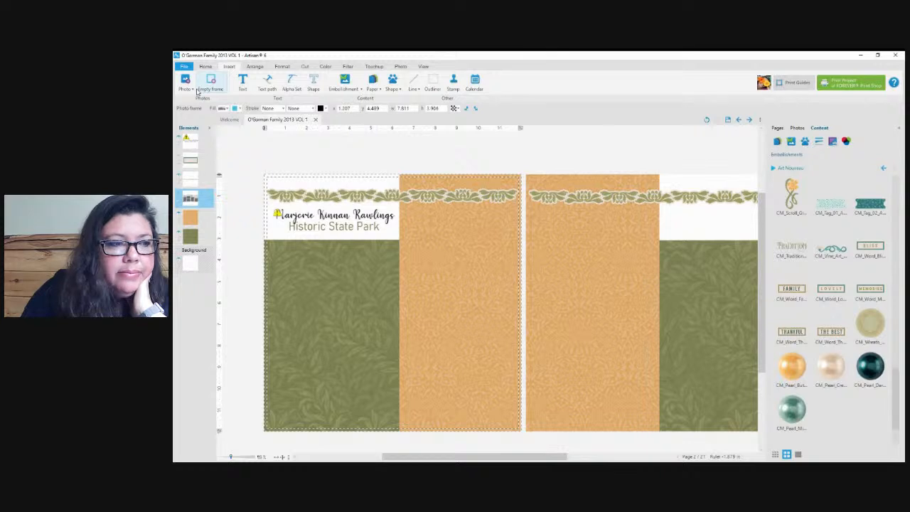
pyautogui.click(215, 89)
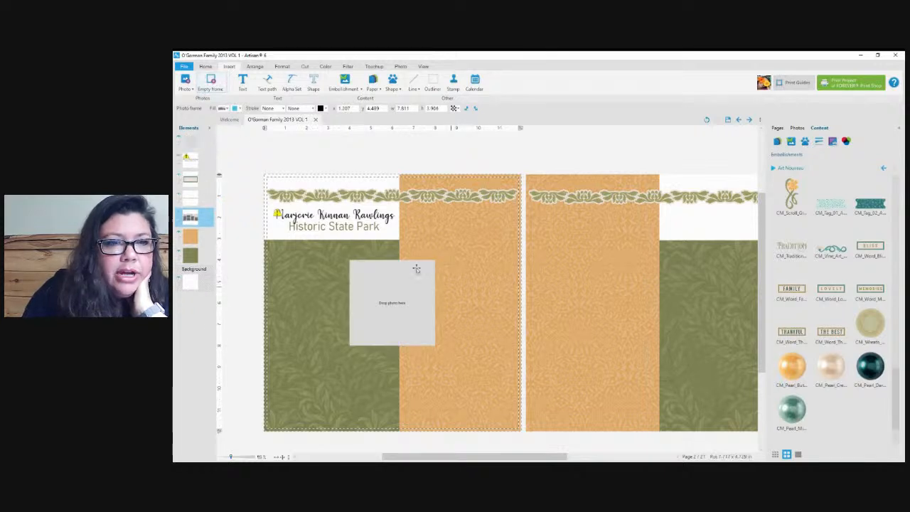
pyautogui.moveTo(416, 321); pyautogui.dragTo(344, 309)
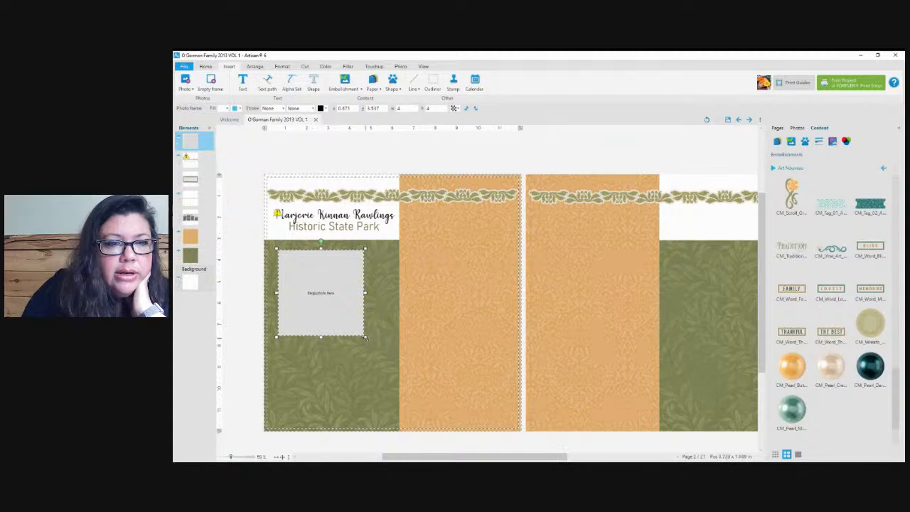
# - Enlarge the empty photo frame to about 5.25 by 7.37 inches and position it at about x 0.57, y 3.80 inches
pyautogui.moveTo(366, 339); pyautogui.dragTo(392, 404)
pyautogui.moveTo(358, 347); pyautogui.dragTo(358, 350)
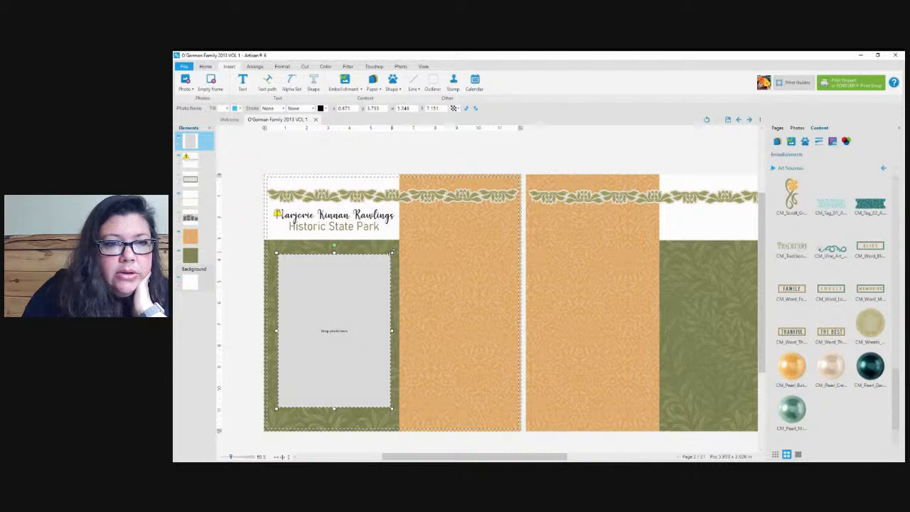
pyautogui.moveTo(358, 332); pyautogui.dragTo(357, 337)
pyautogui.moveTo(334, 413); pyautogui.dragTo(334, 416)
pyautogui.moveTo(341, 371); pyautogui.dragTo(338, 368)
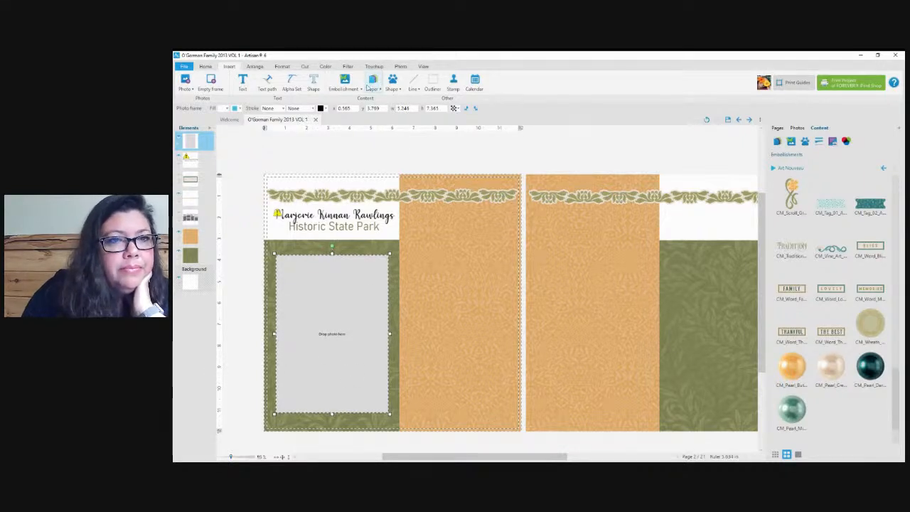
# - Bring the layout sketch to the front to check it against the frame, hide it again and display the project's photos
pyautogui.click(401, 68)
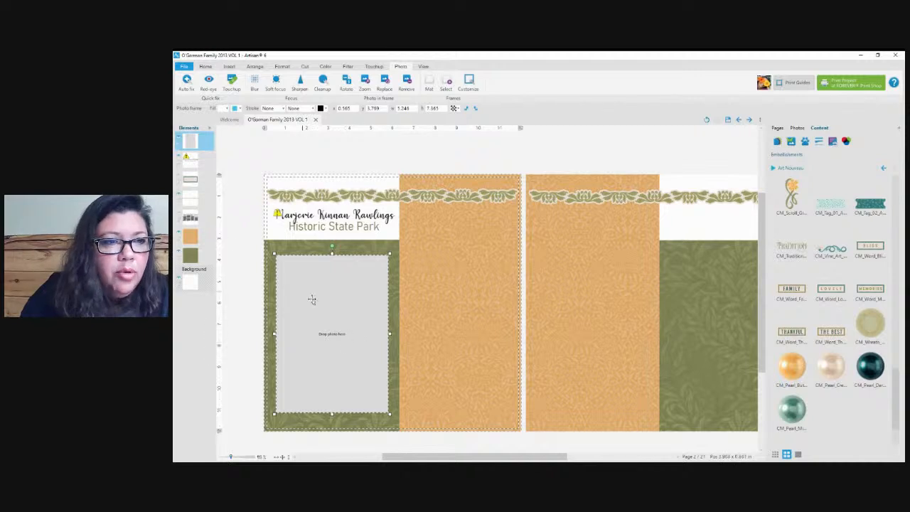
pyautogui.moveTo(191, 218); pyautogui.dragTo(191, 143)
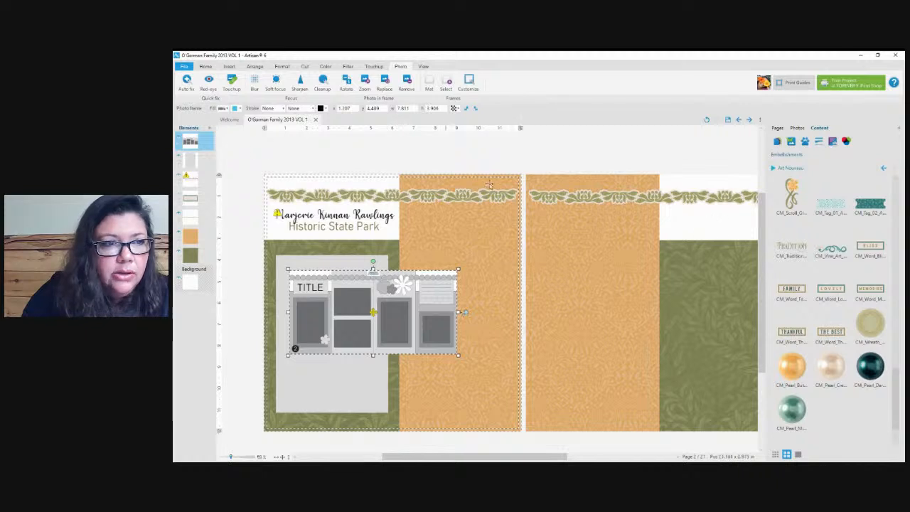
pyautogui.click(181, 141)
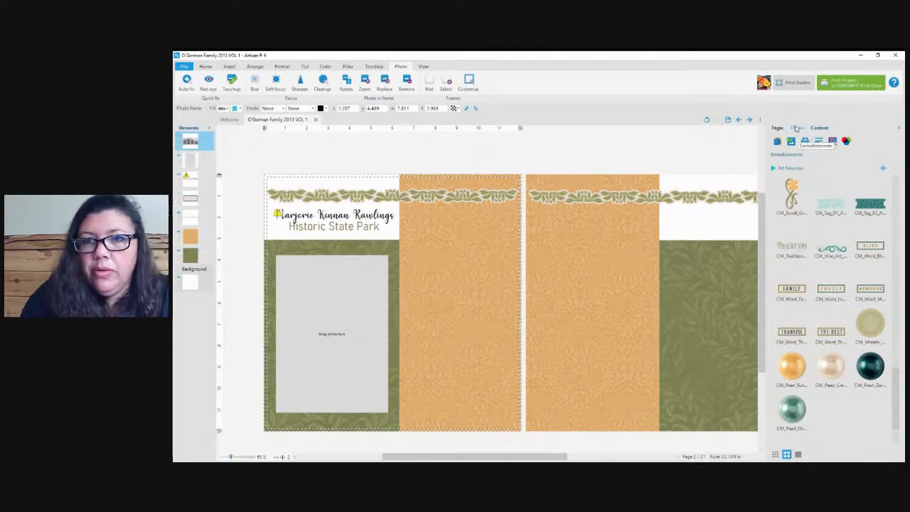
pyautogui.click(805, 141)
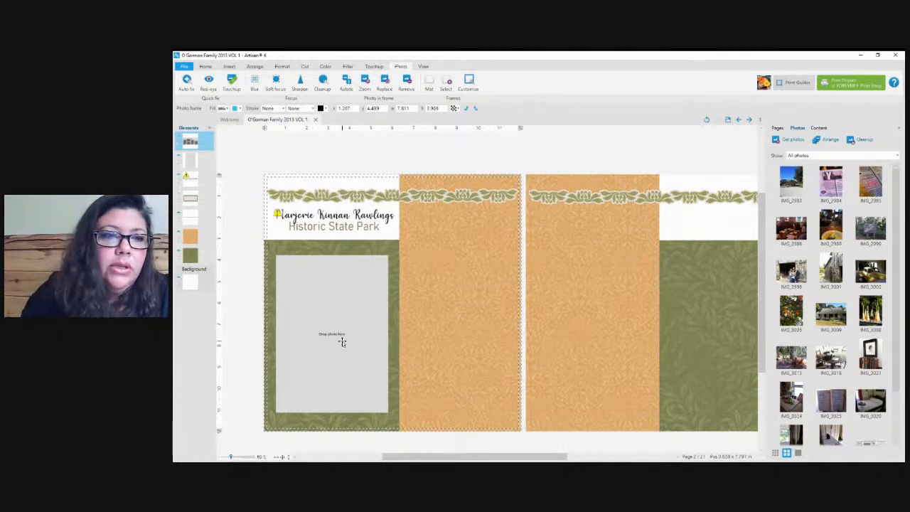
# - Shrink the empty photo frame on the green paper to about 4 by 6 inches
pyautogui.click(336, 307)
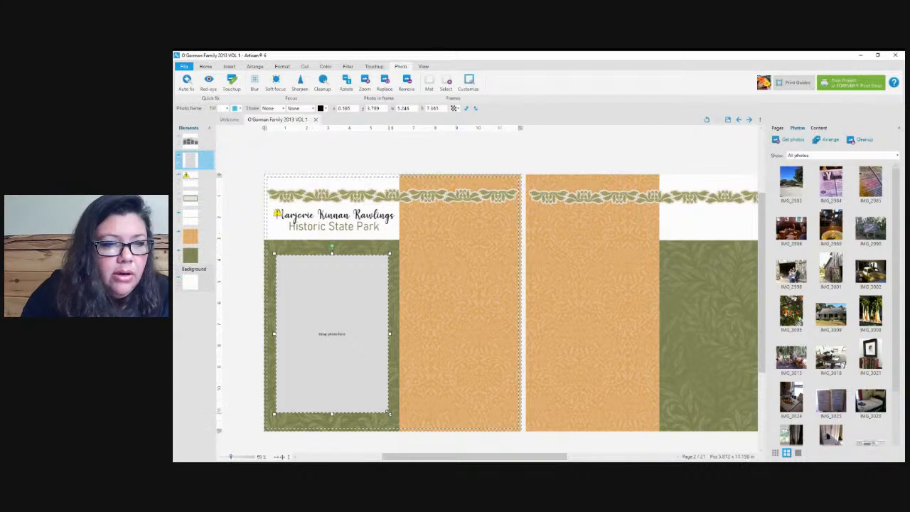
pyautogui.moveTo(388, 411); pyautogui.dragTo(361, 384)
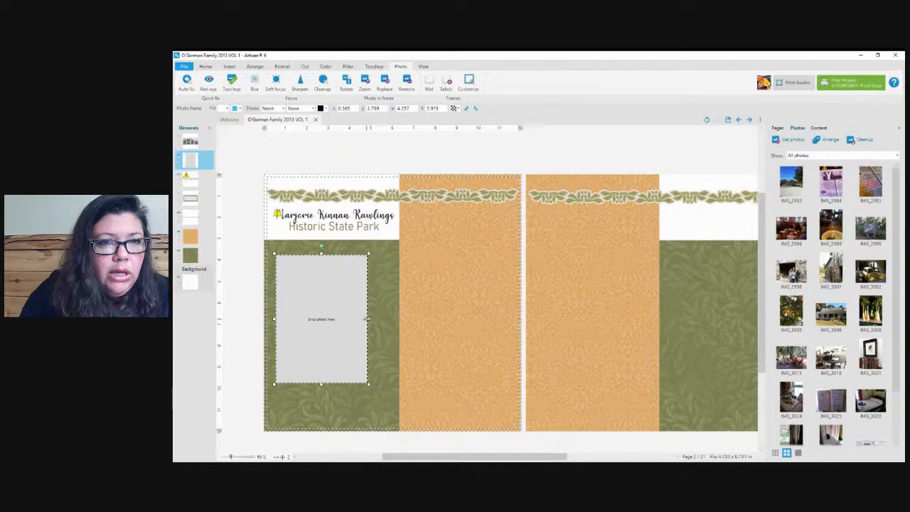
pyautogui.moveTo(368, 320); pyautogui.dragTo(361, 320)
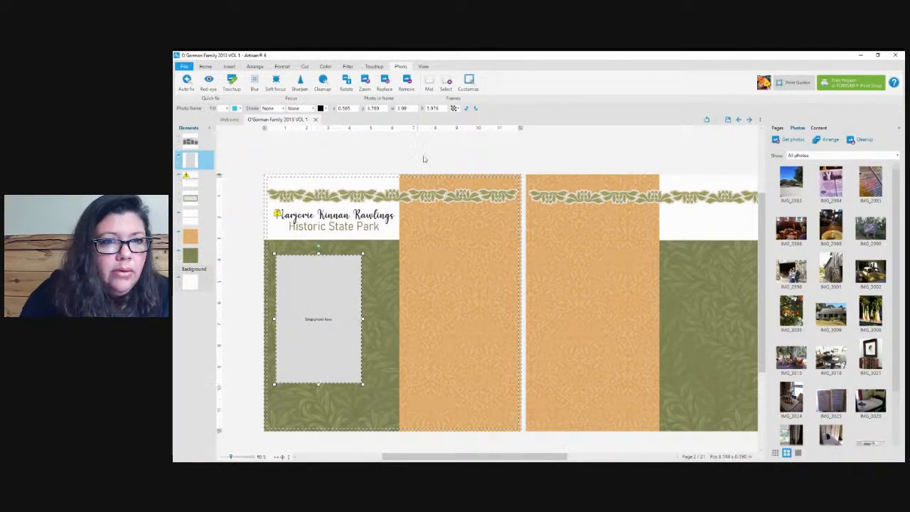
# - Set the empty photo frame on the green paper to 4 by 6 inches and position it at about x 1.14, y 4.39 inches
pyautogui.doubleClick(403, 108)
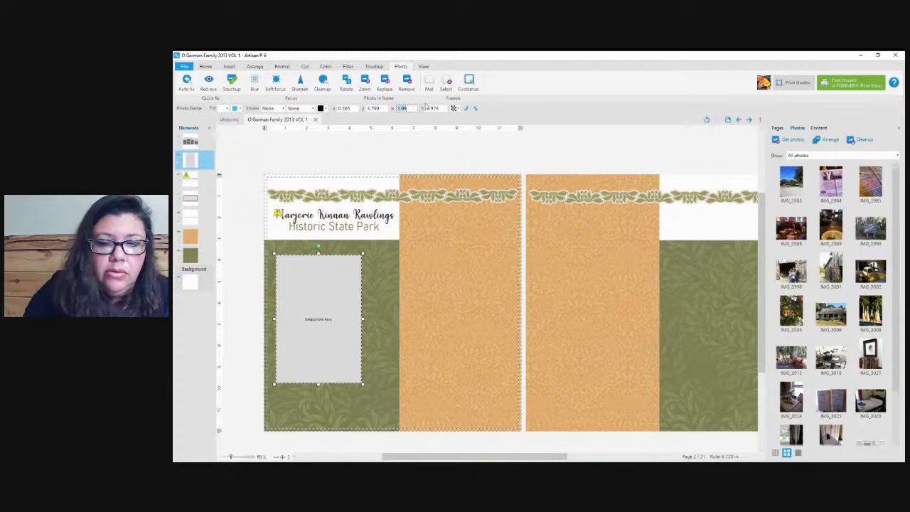
pyautogui.press('Tab')
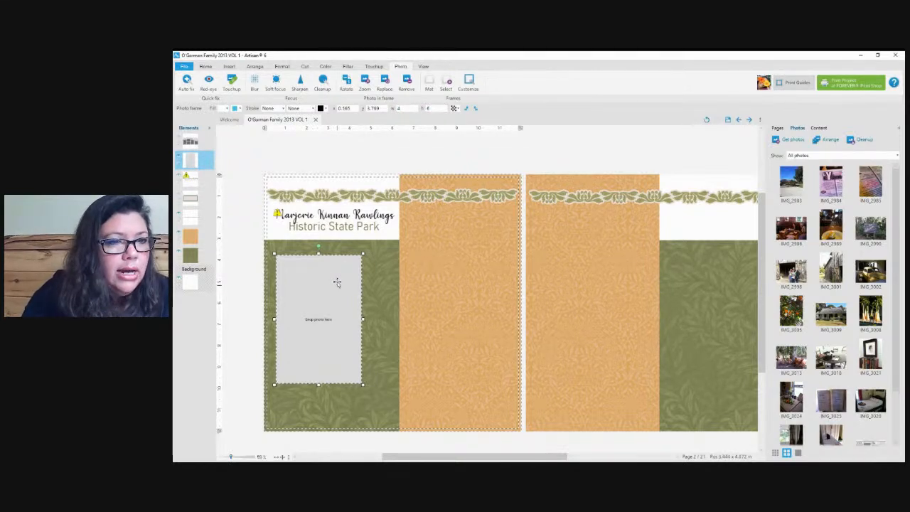
pyautogui.moveTo(337, 282); pyautogui.dragTo(339, 308)
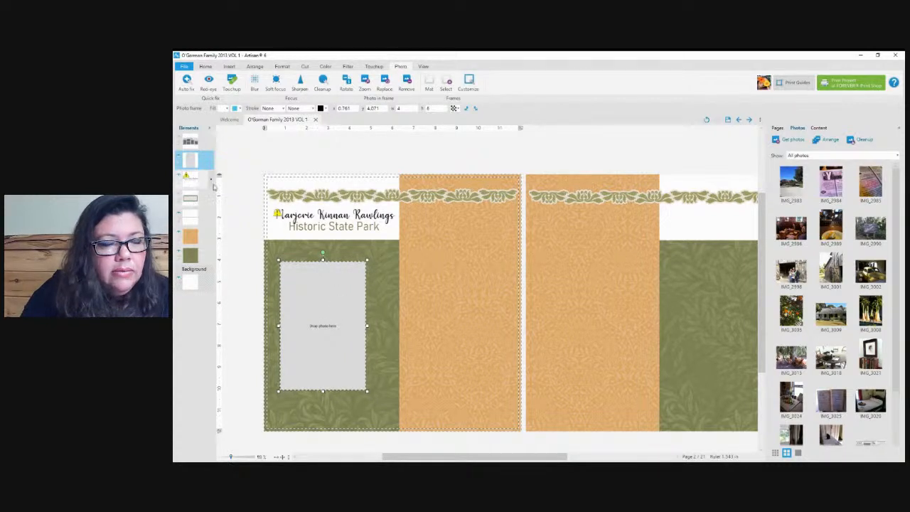
pyautogui.moveTo(319, 309); pyautogui.dragTo(324, 319)
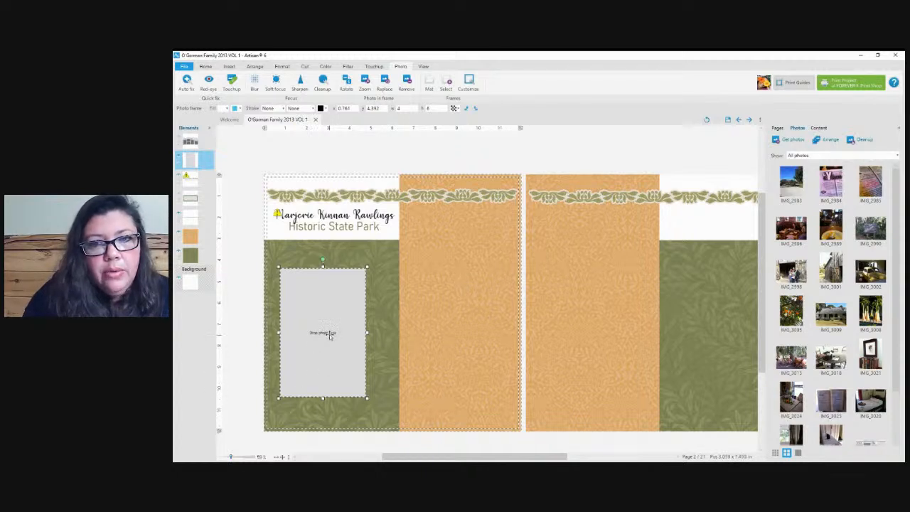
pyautogui.moveTo(314, 342); pyautogui.dragTo(323, 342)
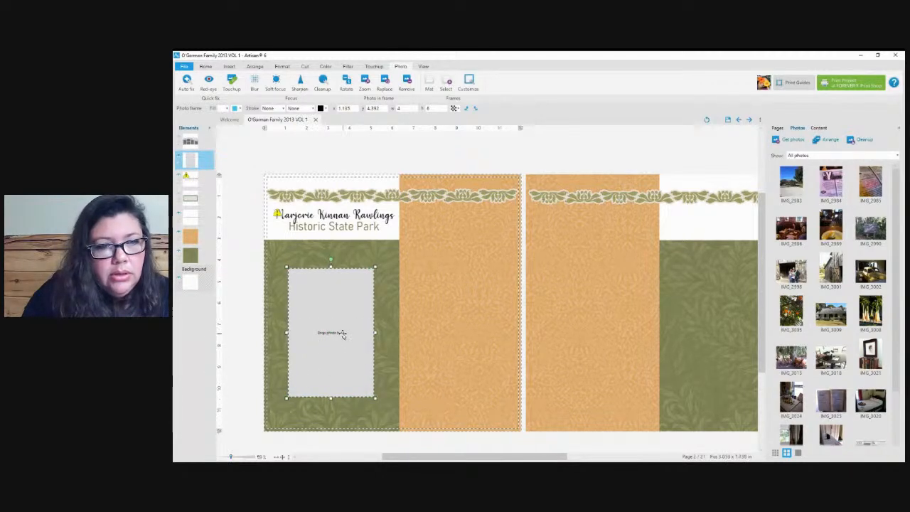
# - Paste a copy of the portrait frame where the green and orange papers meet and resize it to 6 by 4 inches
pyautogui.hotkey('ctrl', 'v')
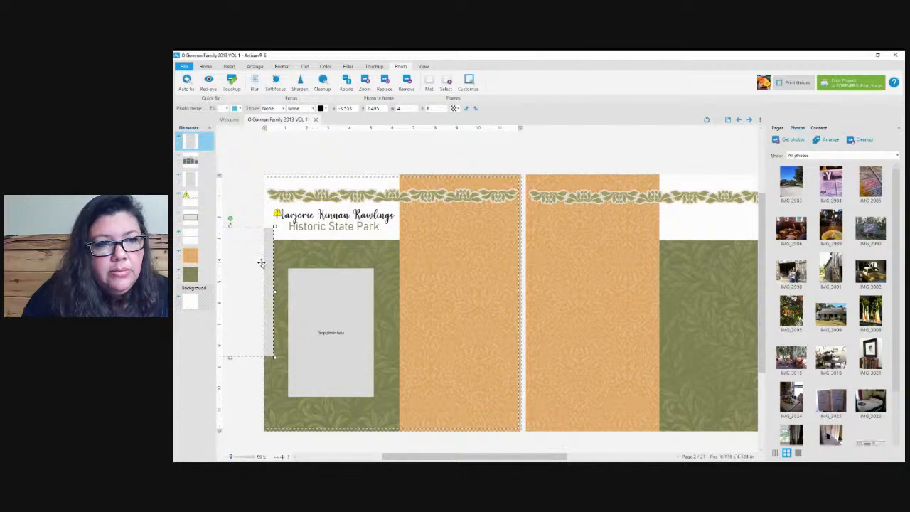
pyautogui.moveTo(269, 263); pyautogui.dragTo(468, 283)
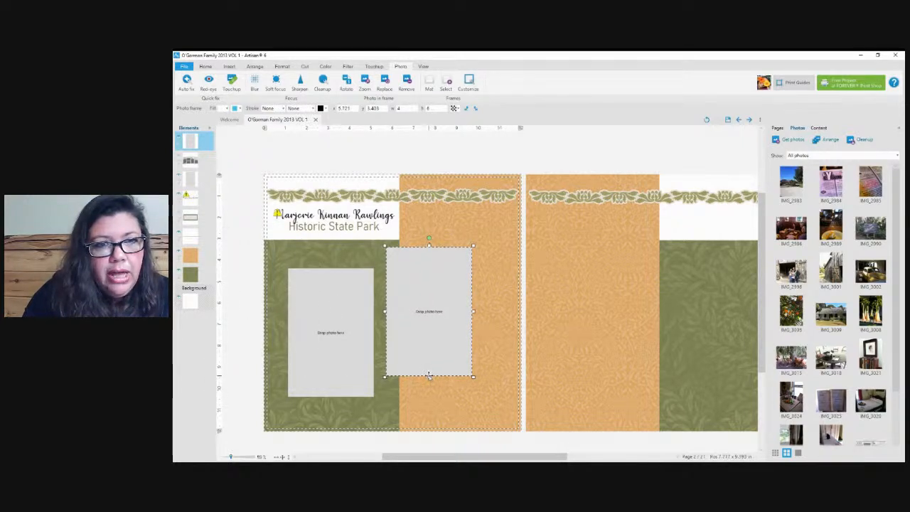
pyautogui.click(406, 111)
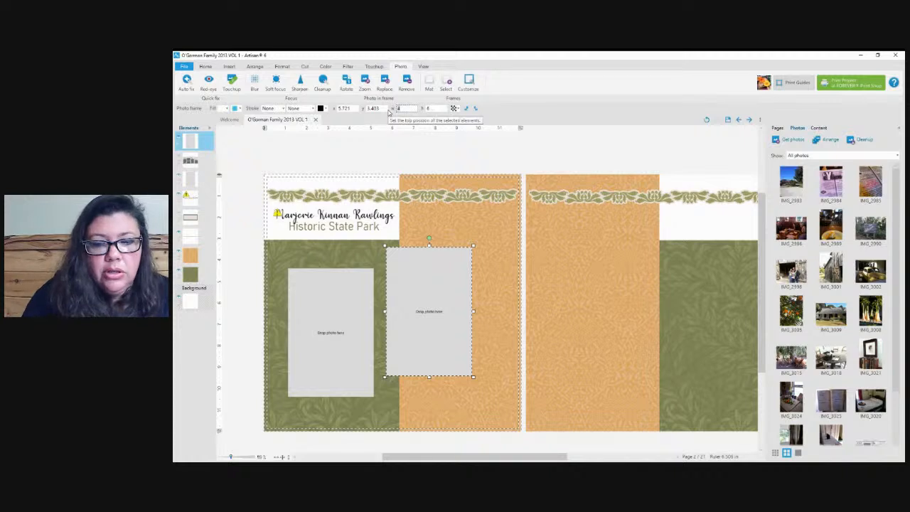
pyautogui.write('6')
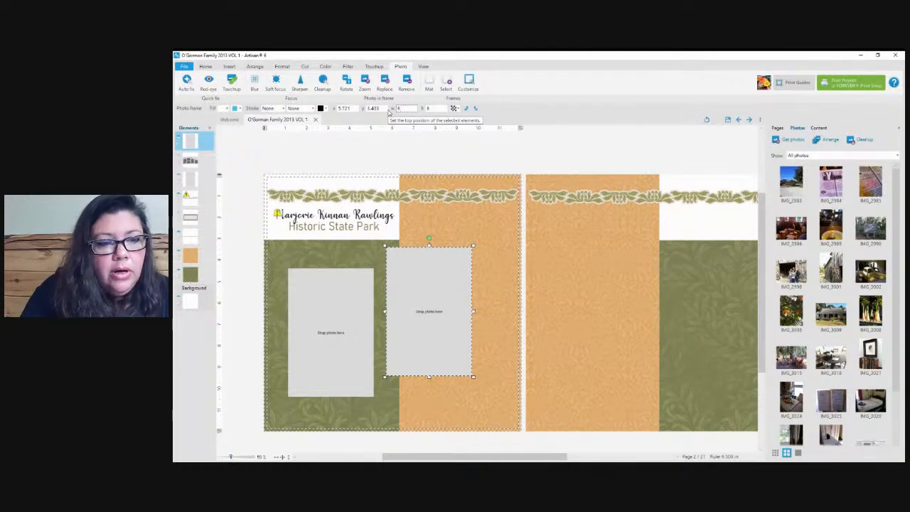
pyautogui.press('Tab')
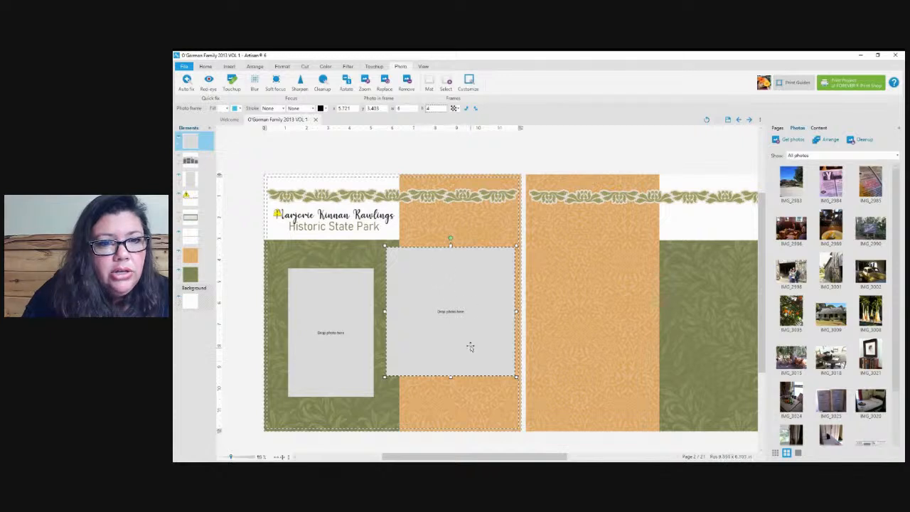
pyautogui.write('4')
pyautogui.press('Return')
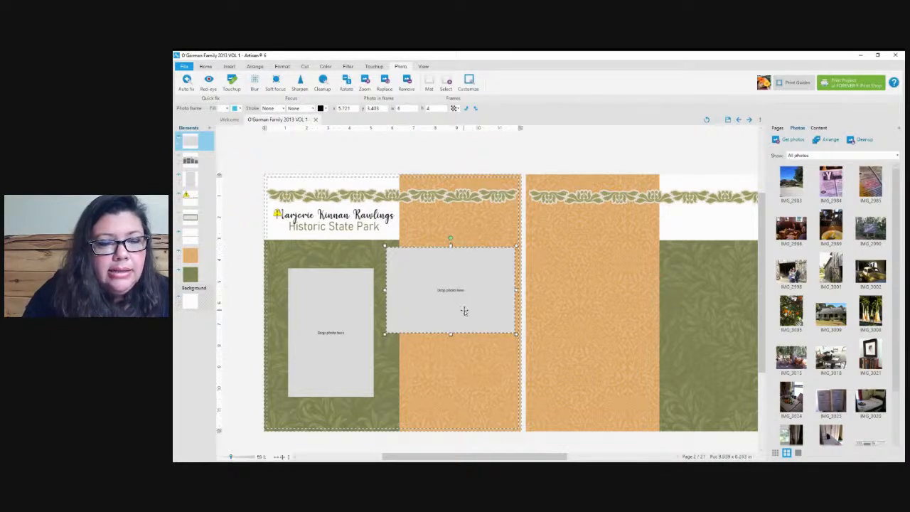
# - Duplicate the 6 by 4 inch landscape frame and place the copy directly below the original on page 2
pyautogui.moveTo(463, 292); pyautogui.dragTo(465, 296)
pyautogui.hotkey('ctrl', 'c')
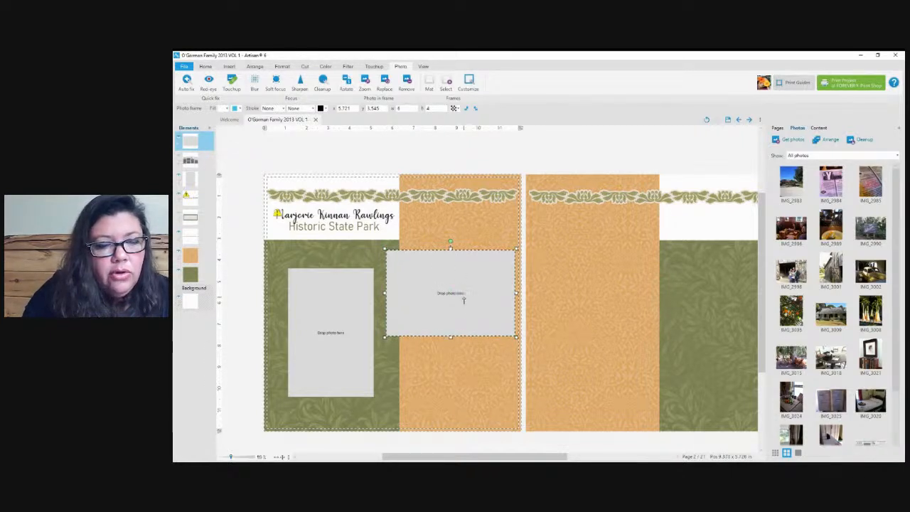
pyautogui.hotkey('ctrl', 'v')
pyautogui.moveTo(272, 292); pyautogui.dragTo(487, 380)
# - Adjust the spacing of the two stacked landscape frames and shift the portrait frame beside them to about x 1.22 inches
pyautogui.moveTo(477, 300); pyautogui.dragTo(473, 293)
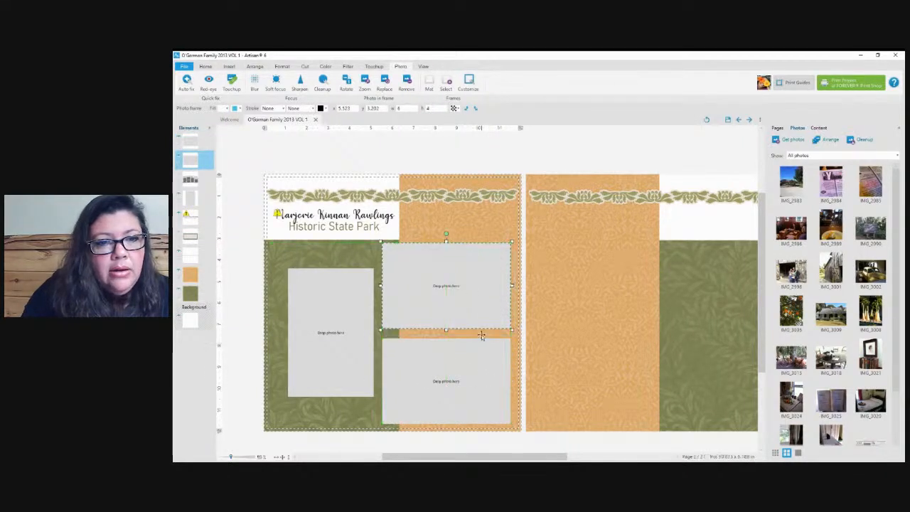
pyautogui.moveTo(468, 382); pyautogui.dragTo(470, 378)
pyautogui.click(356, 363)
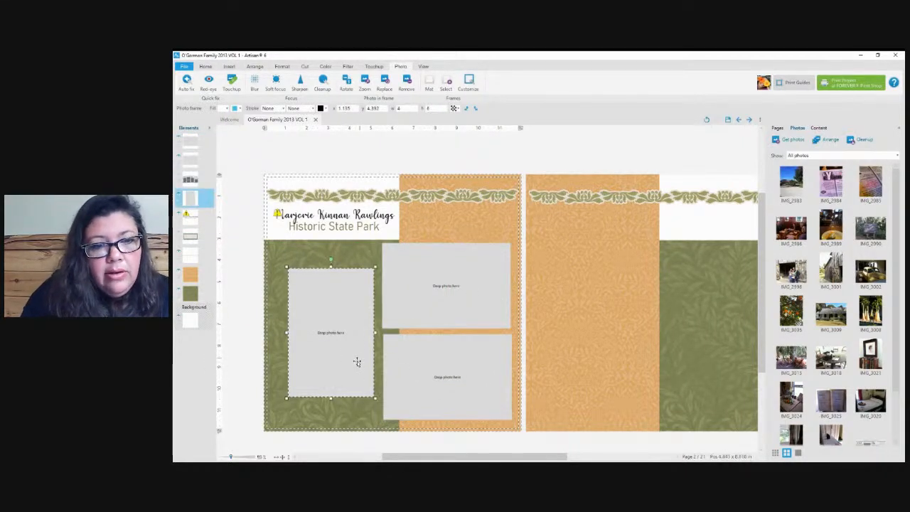
pyautogui.moveTo(447, 287); pyautogui.dragTo(450, 290)
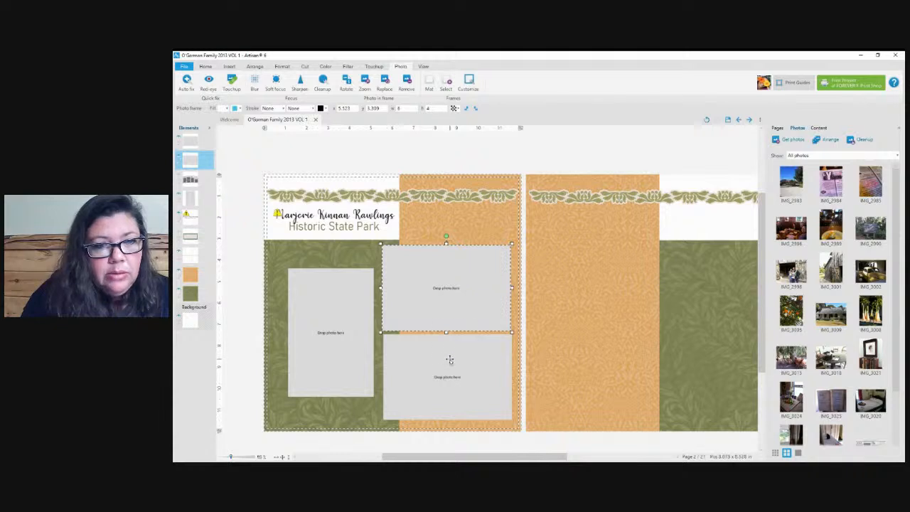
pyautogui.moveTo(450, 360); pyautogui.dragTo(449, 363)
pyautogui.click(458, 295)
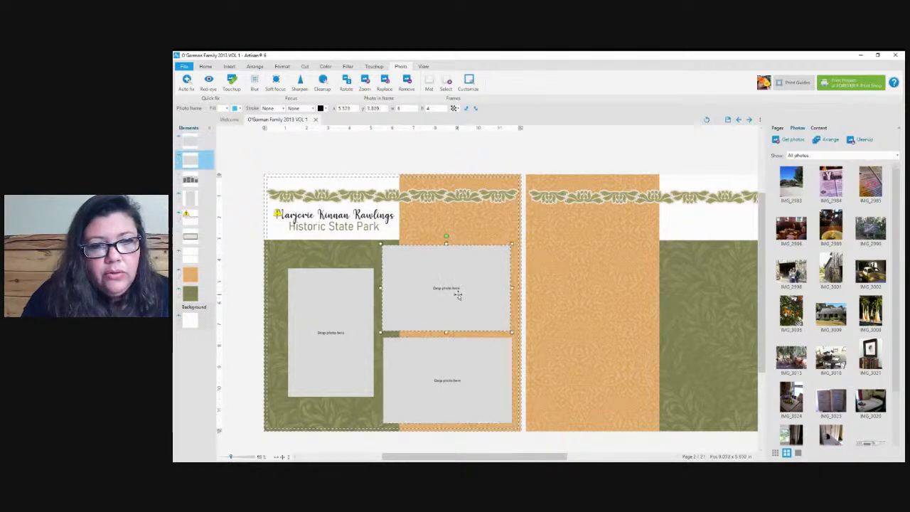
pyautogui.click(349, 333)
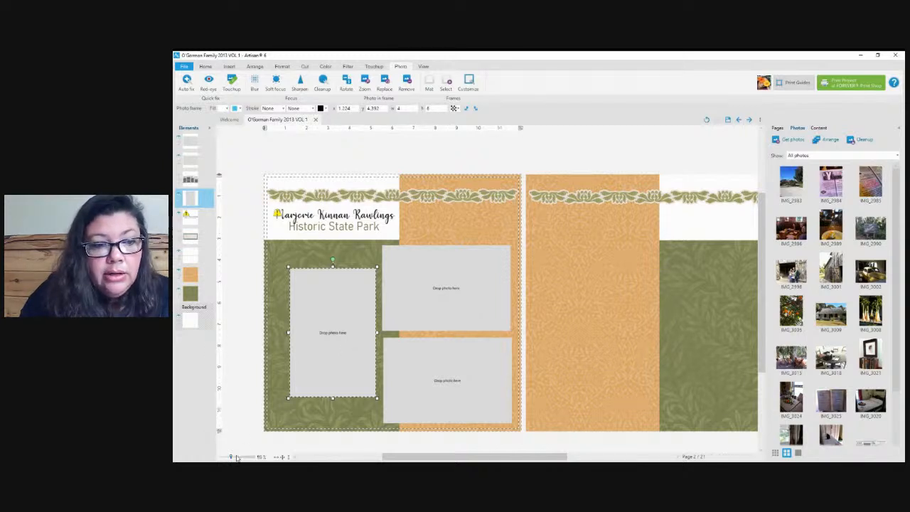
# - Shorten the portrait frame on the green paper from its lower edge to a height of about 2.92 inches
pyautogui.moveTo(230, 457); pyautogui.dragTo(233, 458)
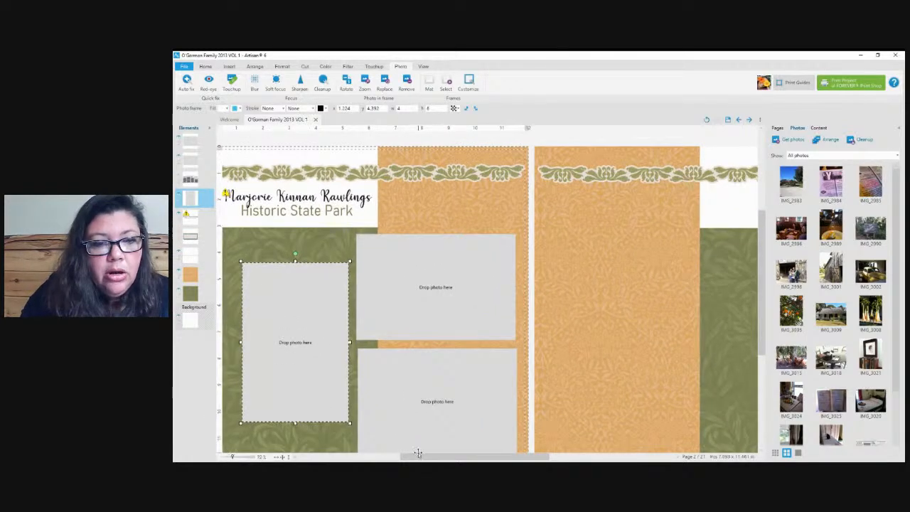
pyautogui.moveTo(422, 458); pyautogui.dragTo(414, 459)
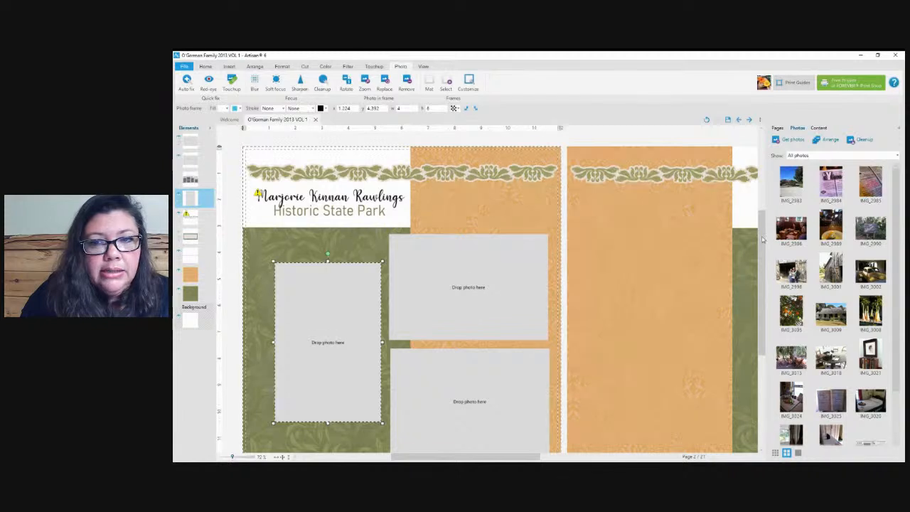
pyautogui.moveTo(766, 240); pyautogui.dragTo(766, 256)
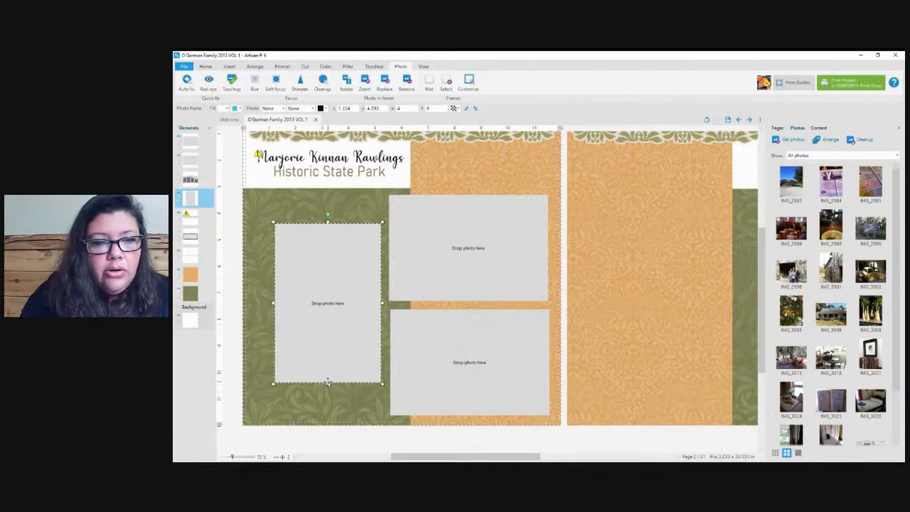
pyautogui.moveTo(327, 384); pyautogui.dragTo(326, 302)
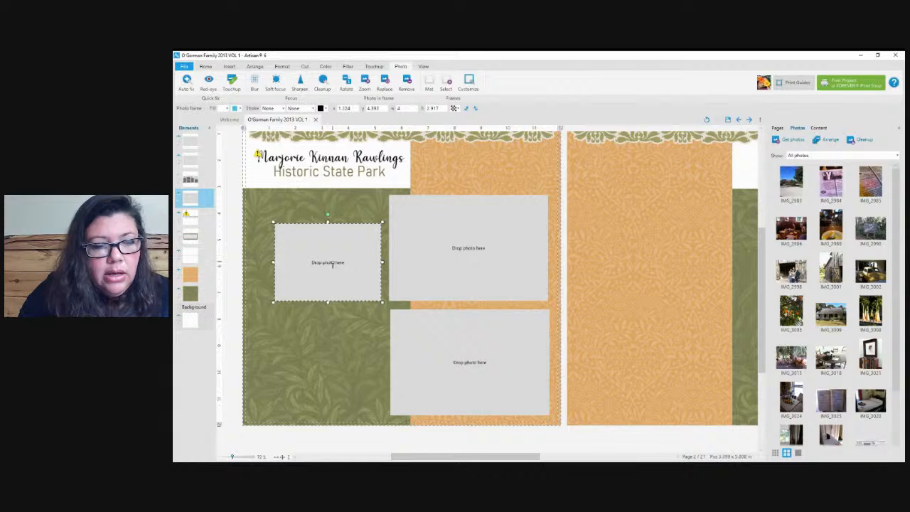
# - Place a copy of the 4 in wide photo frame directly below the original, and shift both small frames slightly up
pyautogui.hotkey('ctrl', 'v')
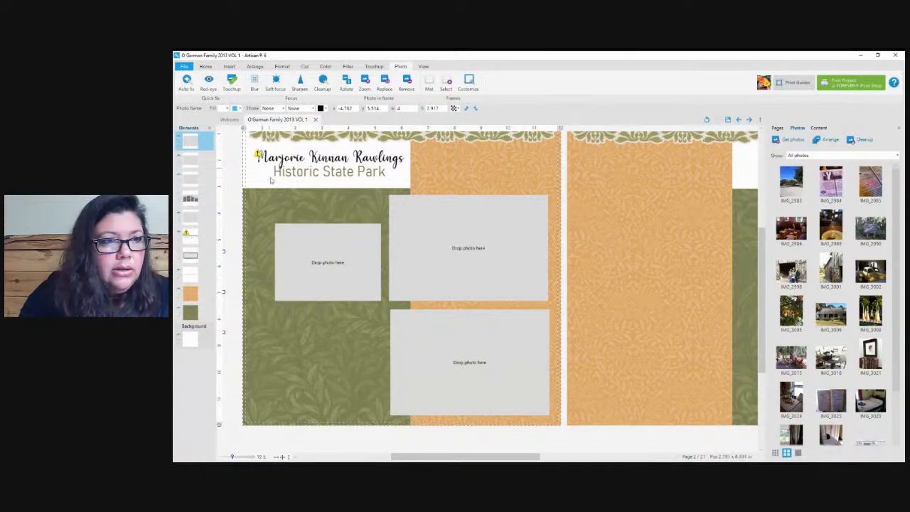
pyautogui.scroll(-2, 297, 289)
pyautogui.moveTo(242, 281); pyautogui.dragTo(373, 325)
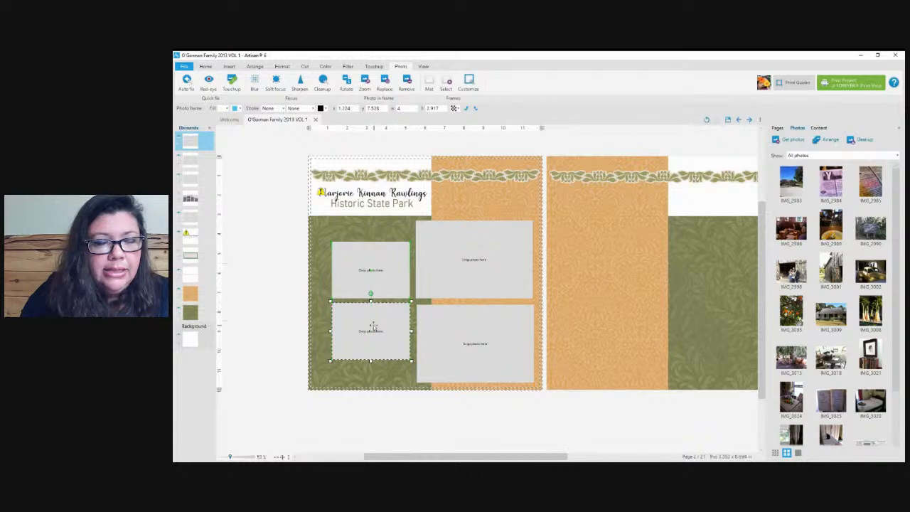
pyautogui.scroll(2, 466, 328)
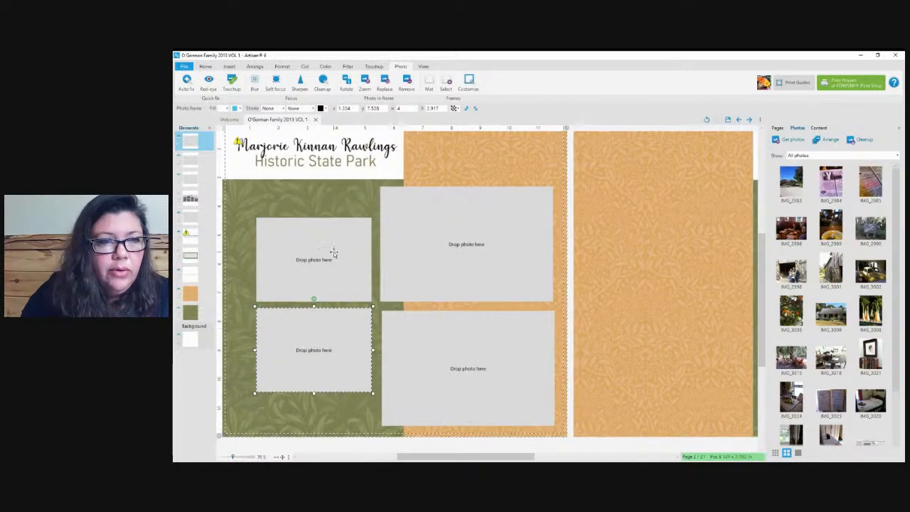
pyautogui.moveTo(325, 258); pyautogui.dragTo(323, 244)
pyautogui.click(315, 334)
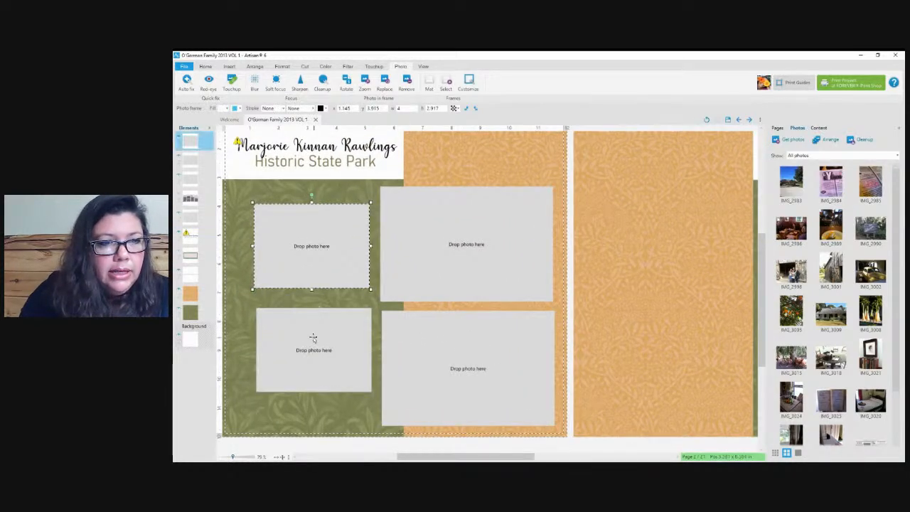
pyautogui.moveTo(314, 338); pyautogui.dragTo(312, 324)
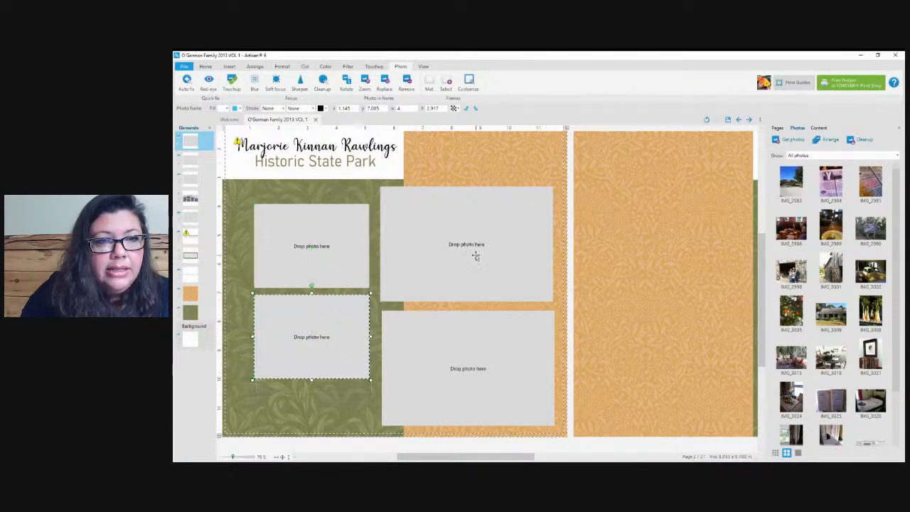
# - Narrow the upper large photo frame to about 2.9 in wide and place a copy beside it, aligned with the lower frame's outer edge
pyautogui.click(476, 256)
pyautogui.moveTo(554, 244); pyautogui.dragTo(465, 246)
pyautogui.hotkey('ctrl', 'c')
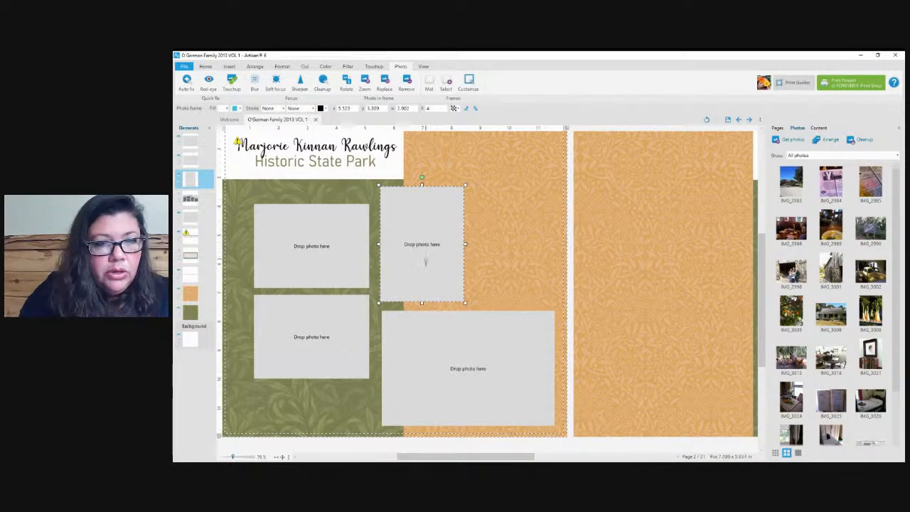
pyautogui.hotkey('ctrl', 'v')
pyautogui.scroll(-3, 344, 294)
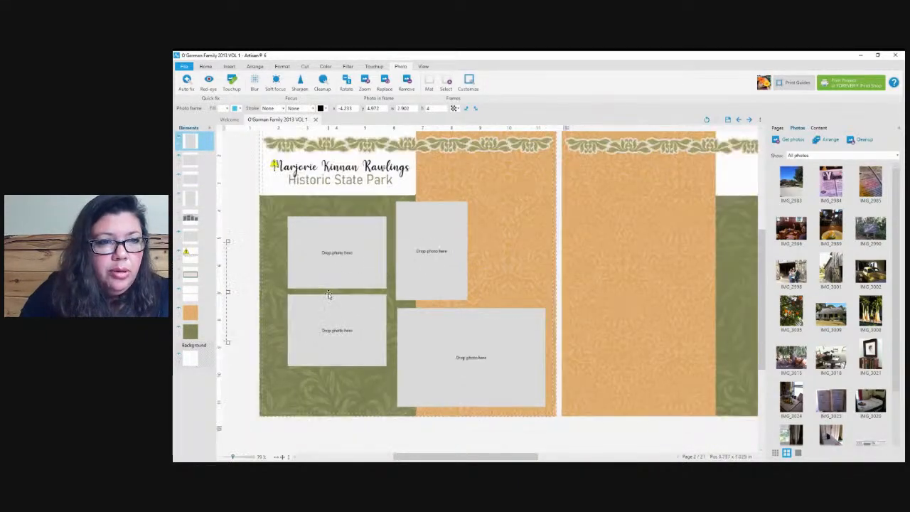
pyautogui.moveTo(242, 293); pyautogui.dragTo(522, 258)
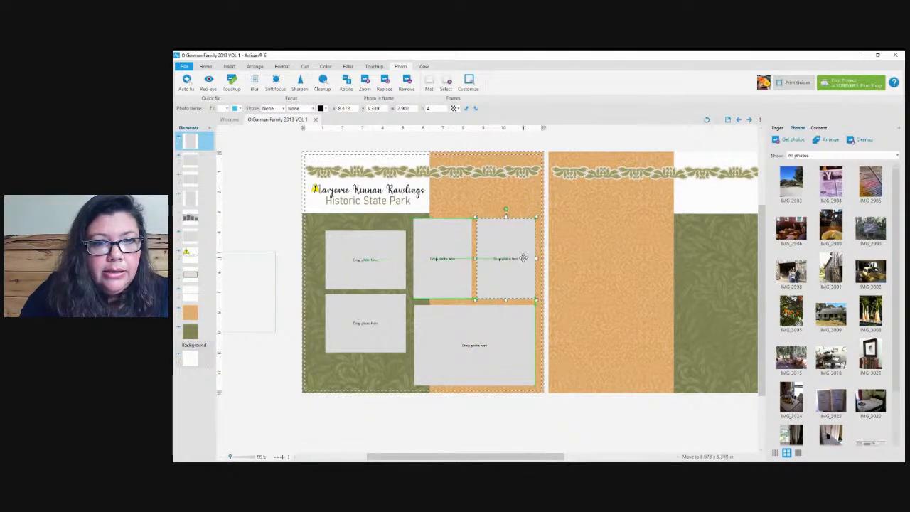
pyautogui.scroll(2, 496, 318)
pyautogui.scroll(2, 489, 311)
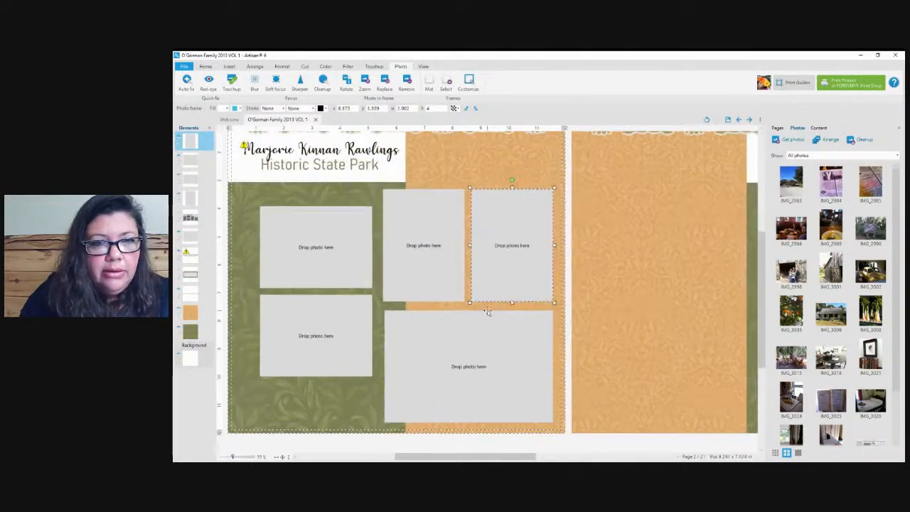
# - Move the two small frames up to the tall frames' top edge and add a third 4 in wide frame at the column's bottom
pyautogui.click(455, 362)
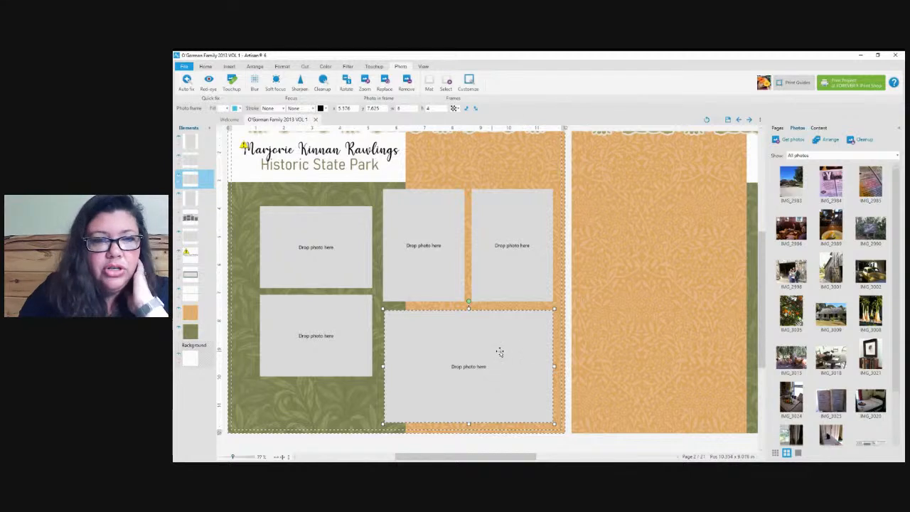
pyautogui.scroll(-1, 456, 334)
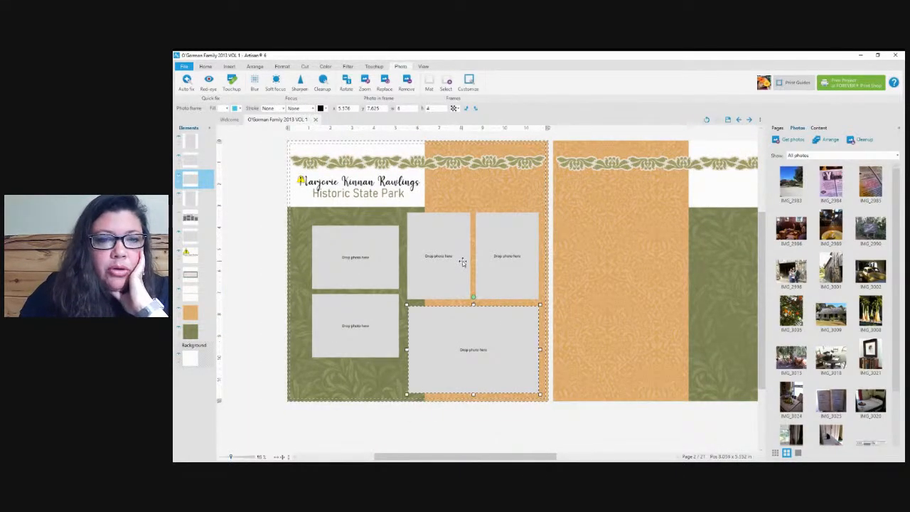
pyautogui.moveTo(367, 267); pyautogui.dragTo(368, 252)
pyautogui.moveTo(366, 332); pyautogui.dragTo(359, 318)
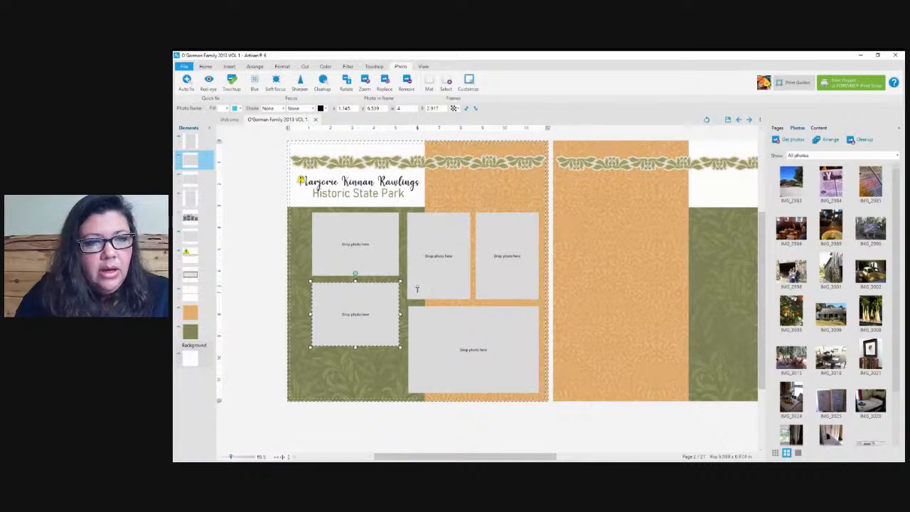
pyautogui.hotkey('ctrl', 'v')
pyautogui.moveTo(238, 287); pyautogui.dragTo(362, 350)
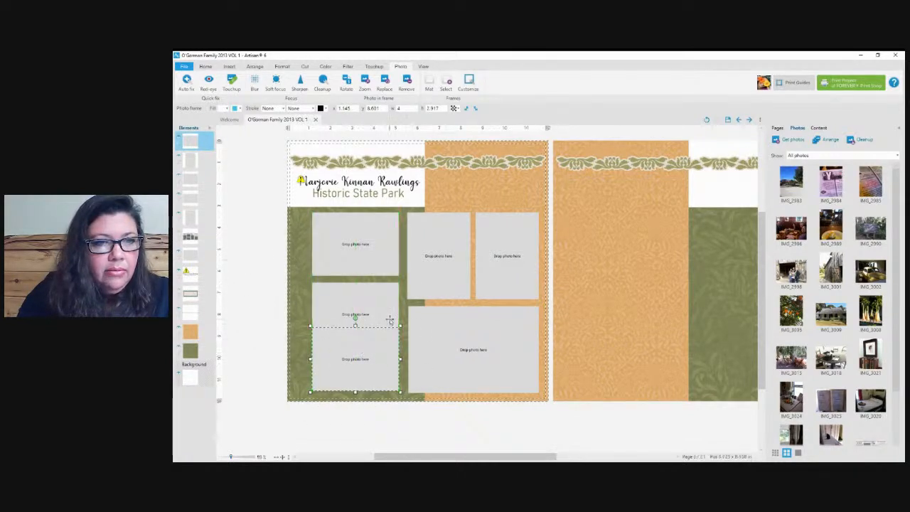
pyautogui.moveTo(376, 300); pyautogui.dragTo(376, 294)
# - Reduce the height of the three small frames to about 2.6 in, leaving narrow even gaps between them
pyautogui.click(374, 252)
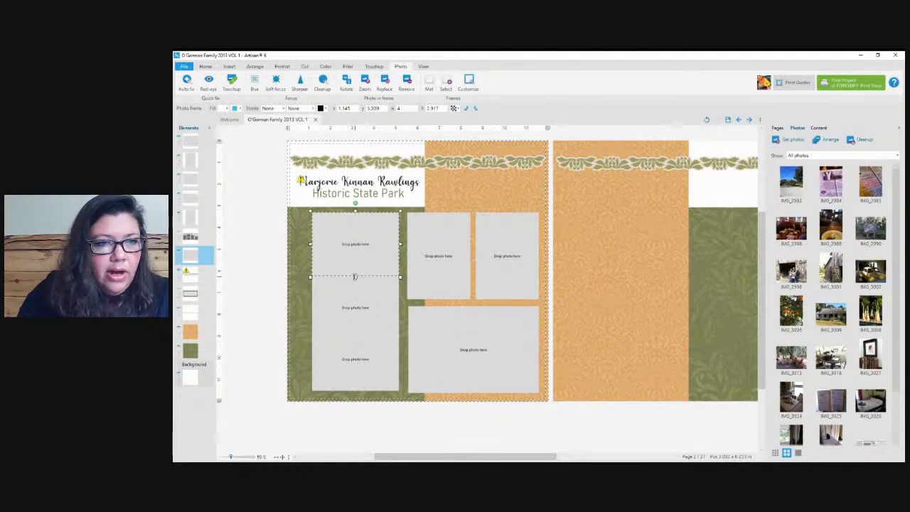
pyautogui.moveTo(355, 277); pyautogui.dragTo(355, 269)
pyautogui.click(361, 320)
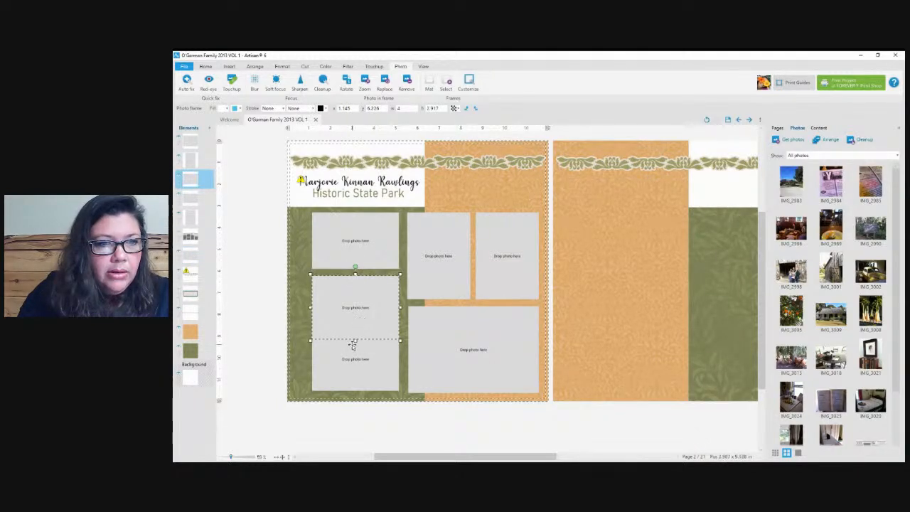
pyautogui.moveTo(355, 340); pyautogui.dragTo(371, 302)
pyautogui.click(354, 351)
pyautogui.click(361, 304)
pyautogui.click(382, 358)
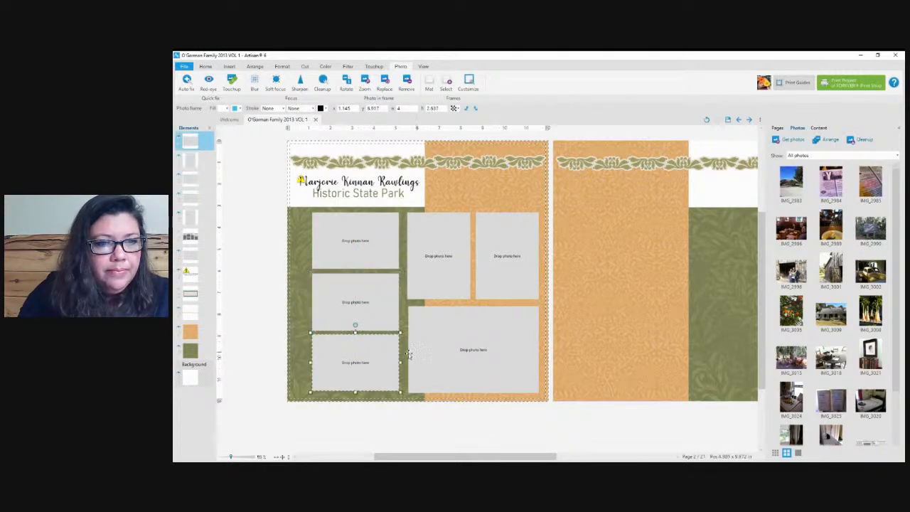
pyautogui.click(377, 313)
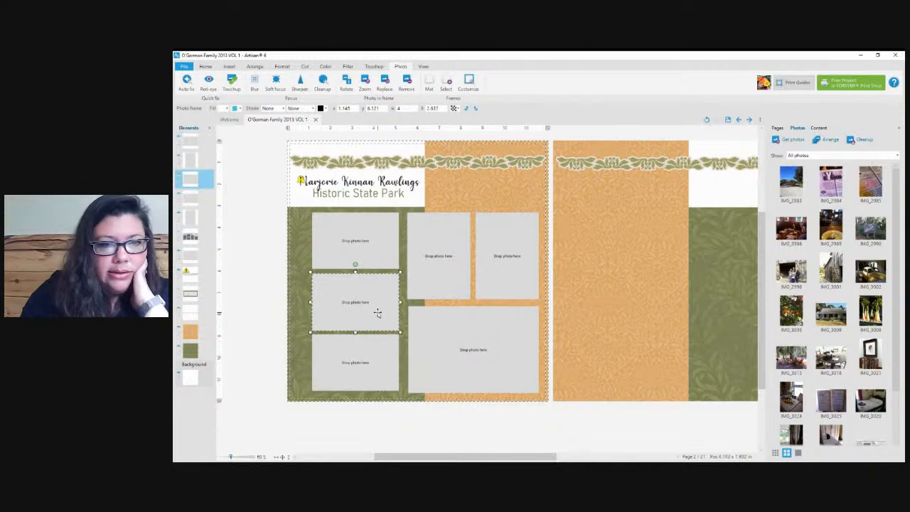
pyautogui.press('Up')
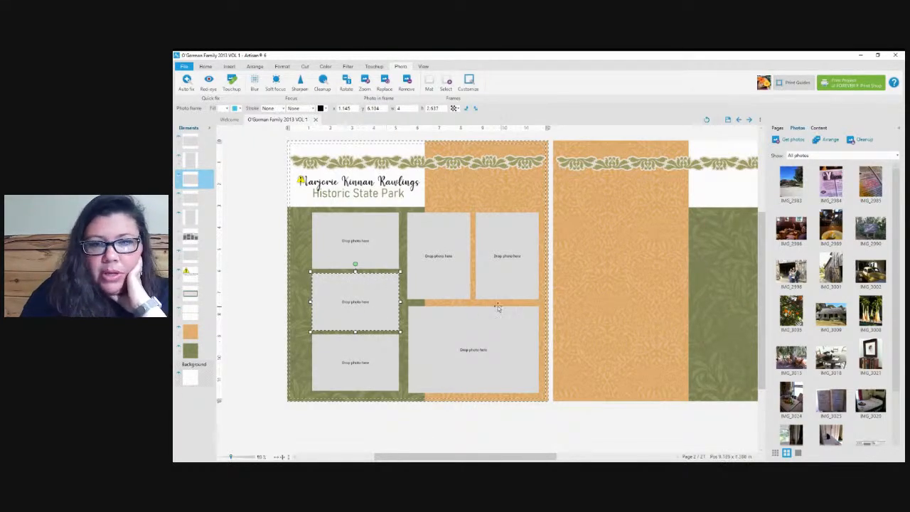
# - Shift all six photo frames together about 0.33 in towards the page's left edge
pyautogui.keyDown('shift'); pyautogui.click(373, 250); pyautogui.keyUp('shift')
pyautogui.keyDown('shift'); pyautogui.click(372, 362); pyautogui.keyUp('shift')
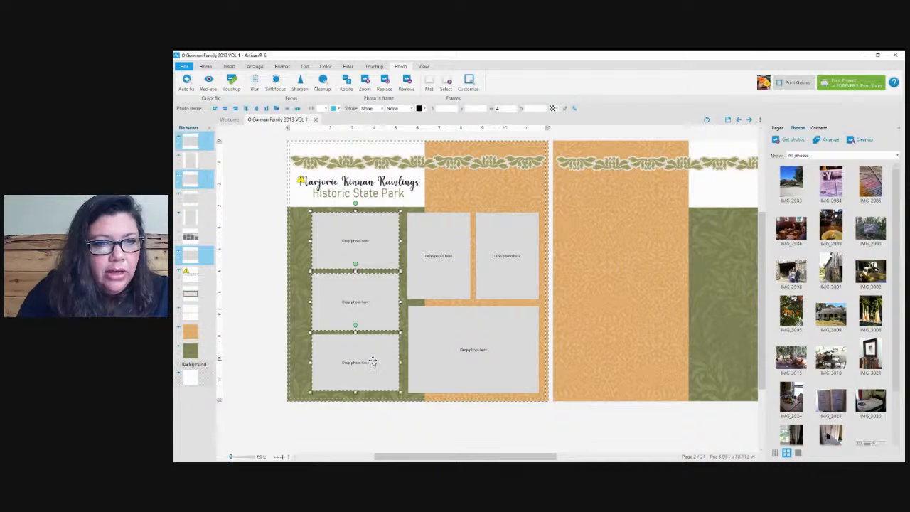
pyautogui.keyDown('shift'); pyautogui.click(450, 256); pyautogui.keyUp('shift')
pyautogui.keyDown('shift'); pyautogui.click(443, 337); pyautogui.keyUp('shift')
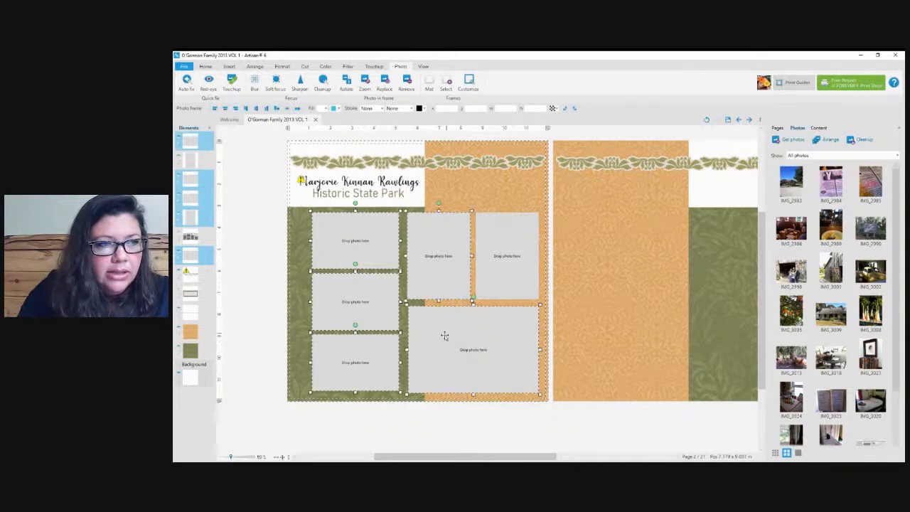
pyautogui.keyDown('shift'); pyautogui.click(490, 273); pyautogui.keyUp('shift')
pyautogui.press('Left')
pyautogui.press('Left')
pyautogui.press('Left')
pyautogui.press('Left')
pyautogui.press('Left')
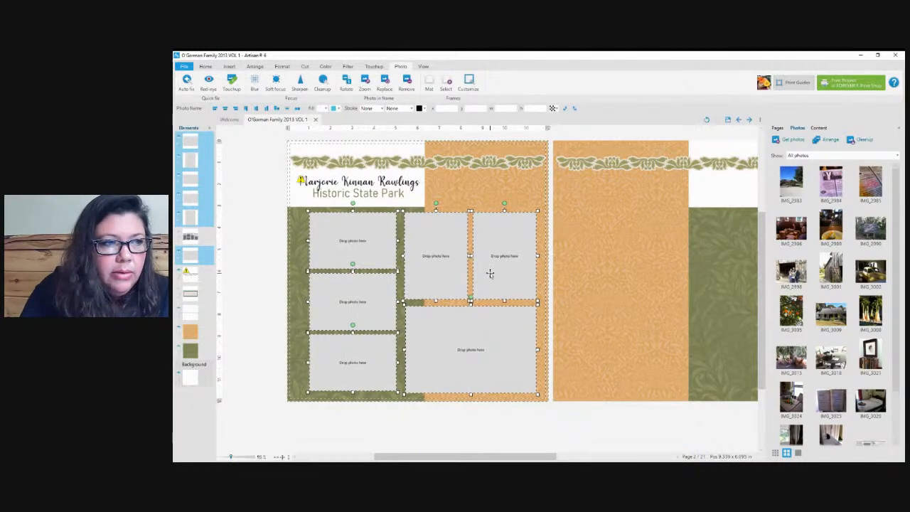
pyautogui.press('Left')
pyautogui.press('Left')
pyautogui.press('Left')
pyautogui.press('Left')
pyautogui.press('Left')
pyautogui.press('Left')
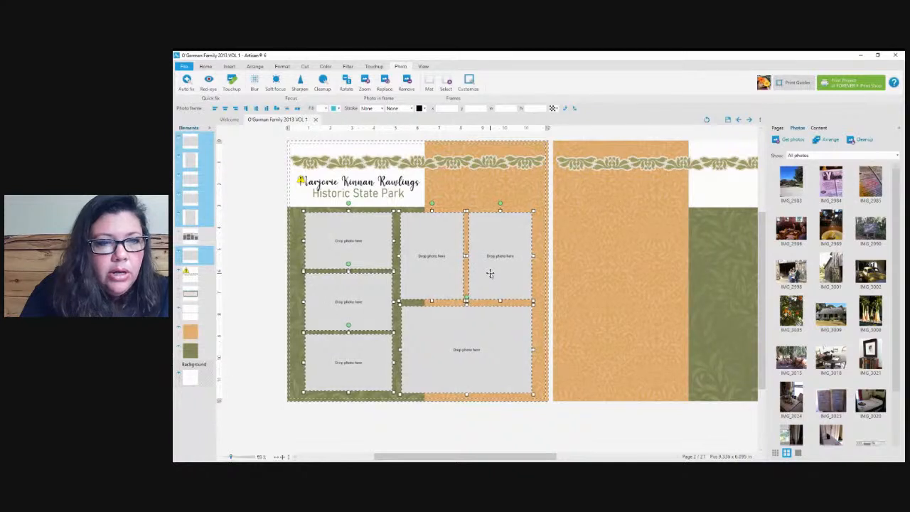
pyautogui.press('Left')
pyautogui.press('Left')
pyautogui.press('Left')
pyautogui.press('Left')
pyautogui.press('Left')
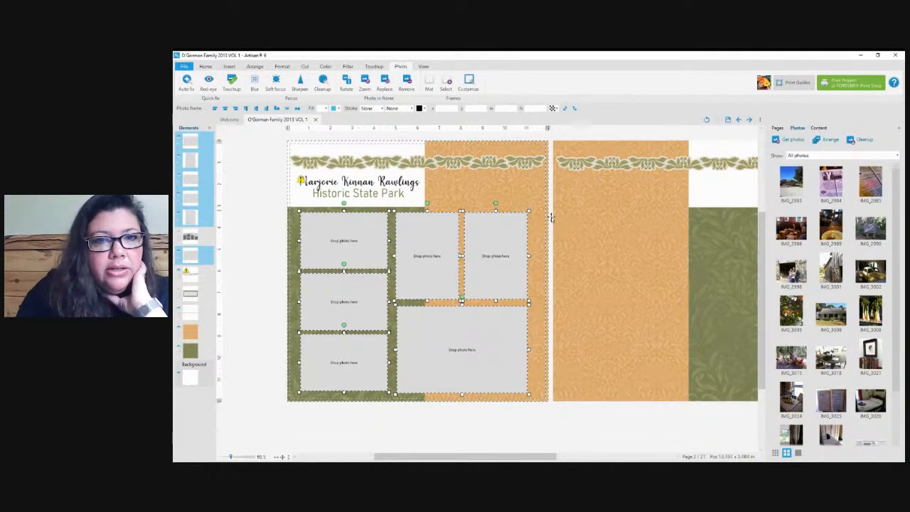
# - Raise the green patterned background shape to a y position of about 2.9 in, widening the green strip above the frames
pyautogui.click(537, 353)
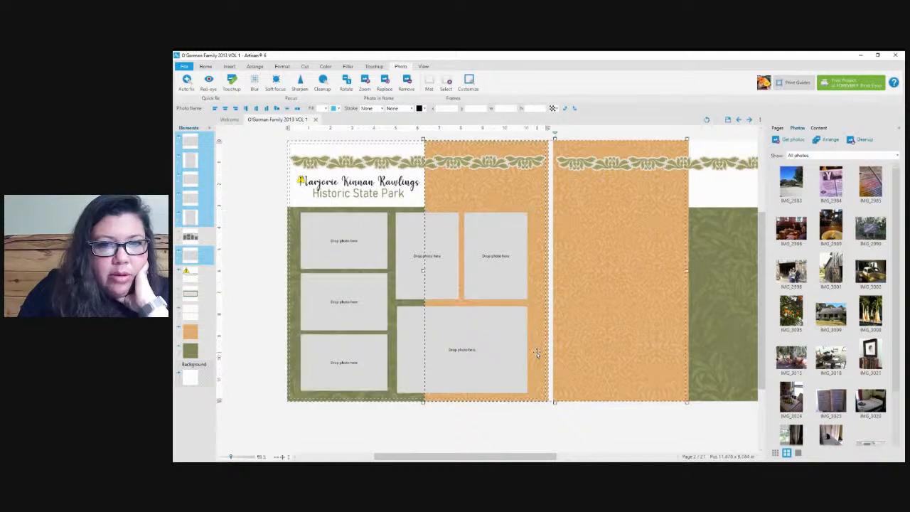
pyautogui.click(389, 210)
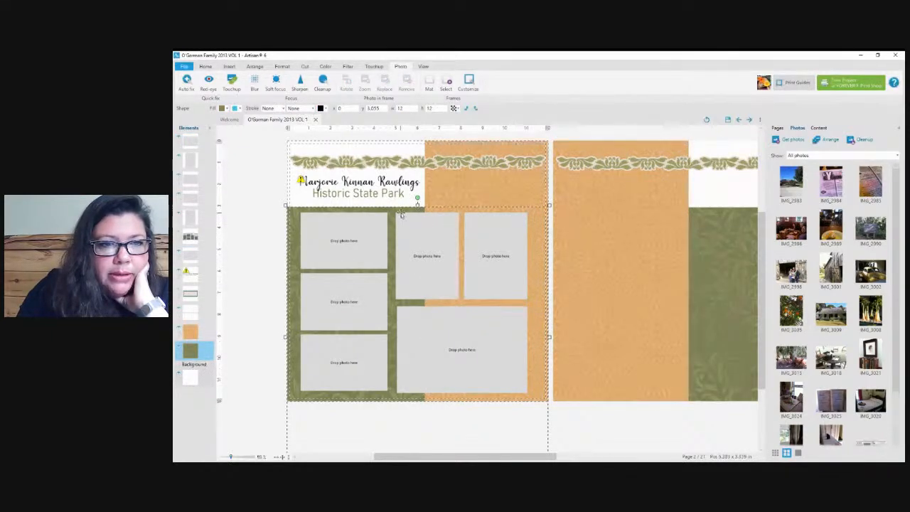
pyautogui.moveTo(390, 211); pyautogui.dragTo(390, 209)
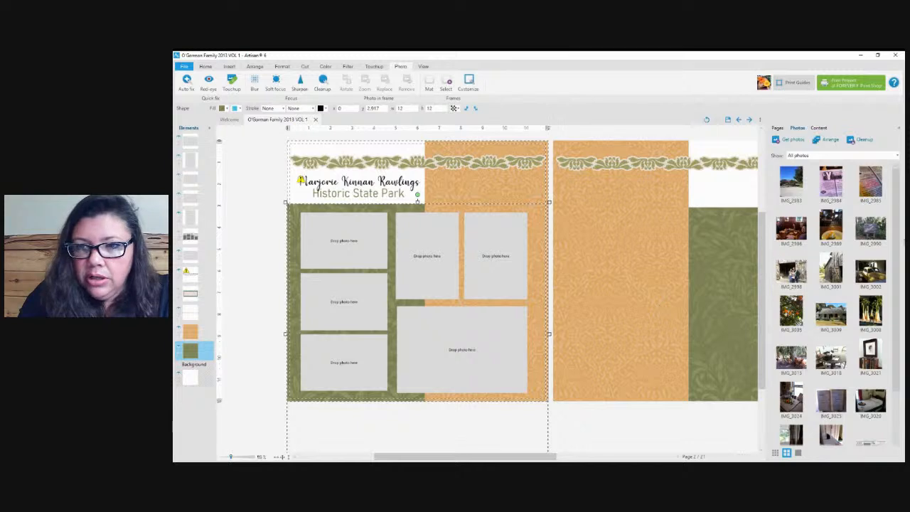
# - Fill the top small frame with the sign photo IMG_2990 and enlarge and slightly rotate it so the sign fills the frame
pyautogui.moveTo(873, 234)
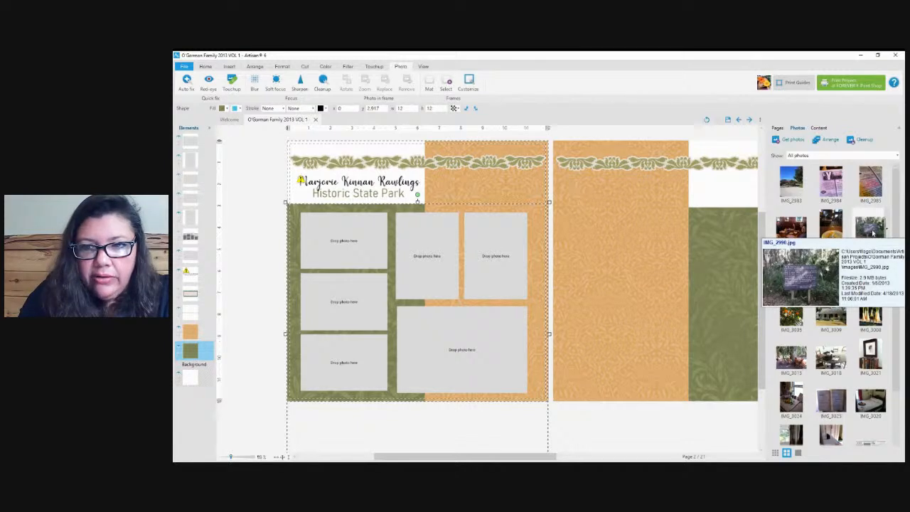
pyautogui.moveTo(873, 233); pyautogui.dragTo(354, 242)
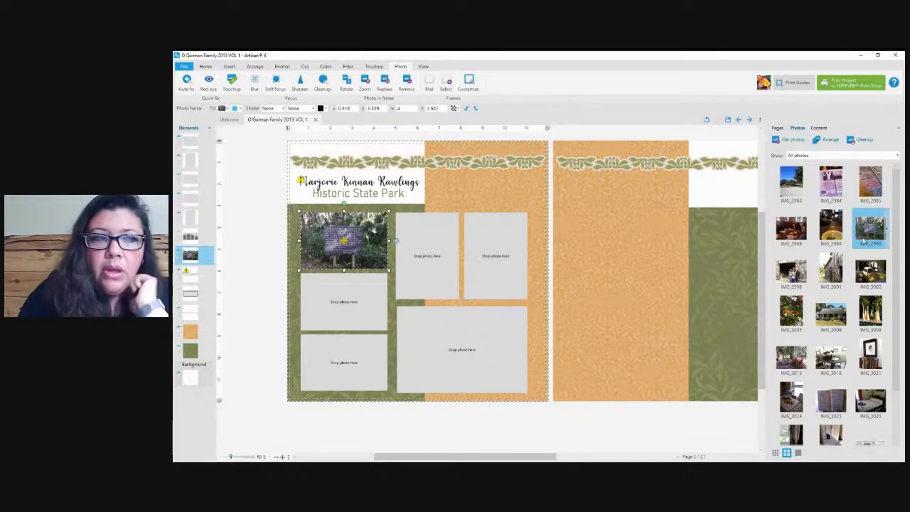
pyautogui.moveTo(868, 237)
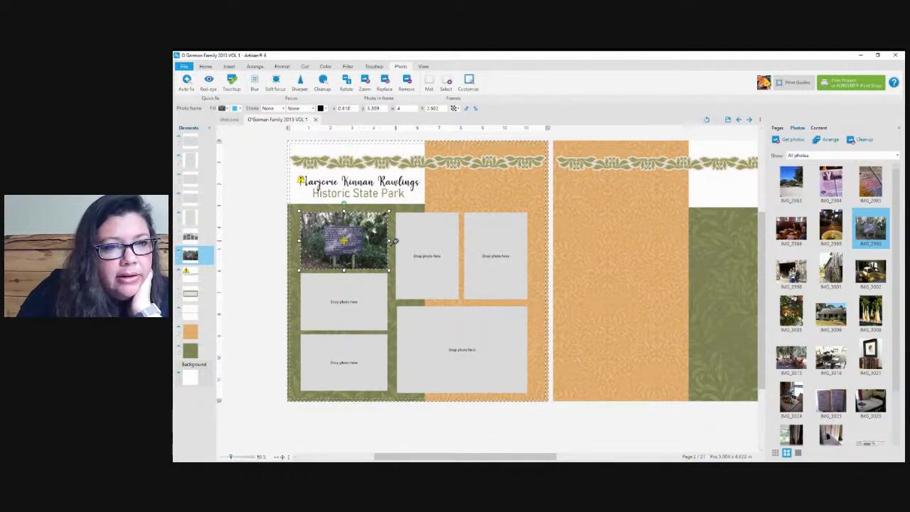
pyautogui.moveTo(396, 241); pyautogui.dragTo(396, 232)
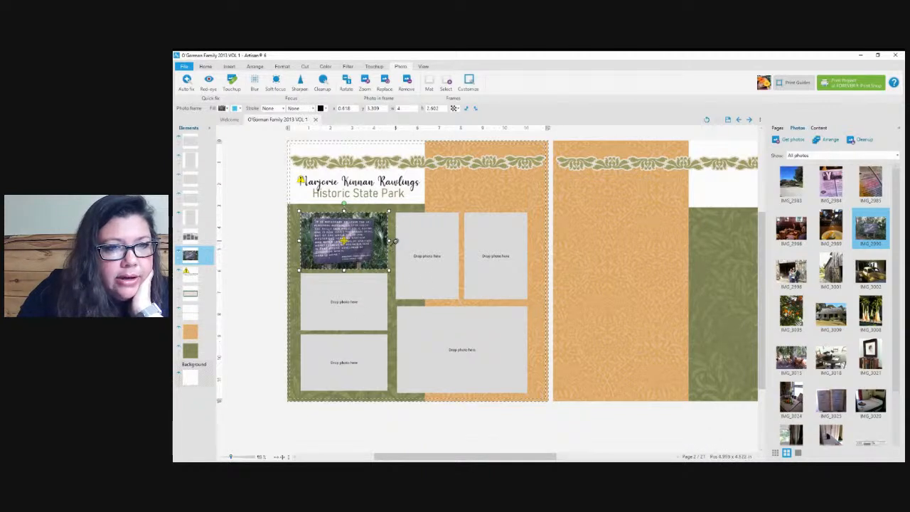
pyautogui.moveTo(397, 241); pyautogui.dragTo(397, 242)
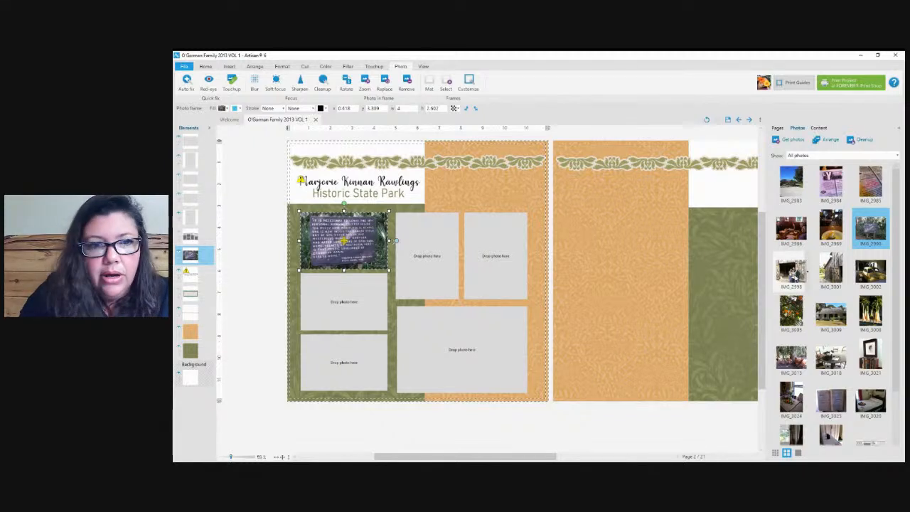
# - Fill the large lower frame with the family photo taken at the barn doors
pyautogui.moveTo(807, 274)
pyautogui.moveTo(796, 273); pyautogui.dragTo(460, 344)
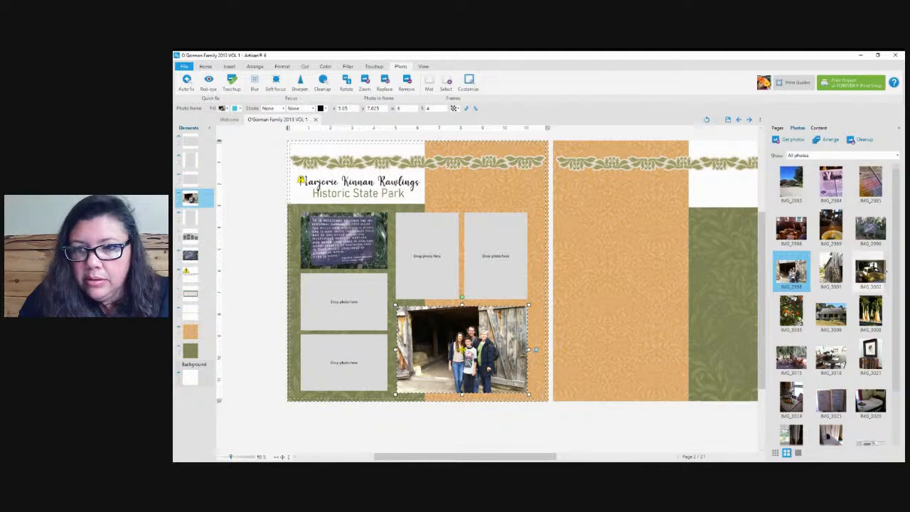
# - Filter the photo list to photos not used and fill the middle small frame with the photo of the house
pyautogui.click(840, 158)
pyautogui.click(836, 171)
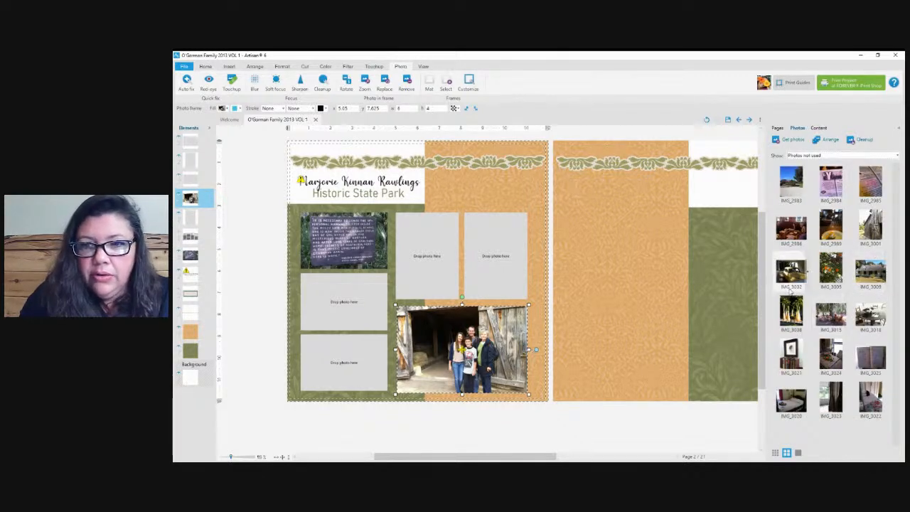
pyautogui.moveTo(847, 272)
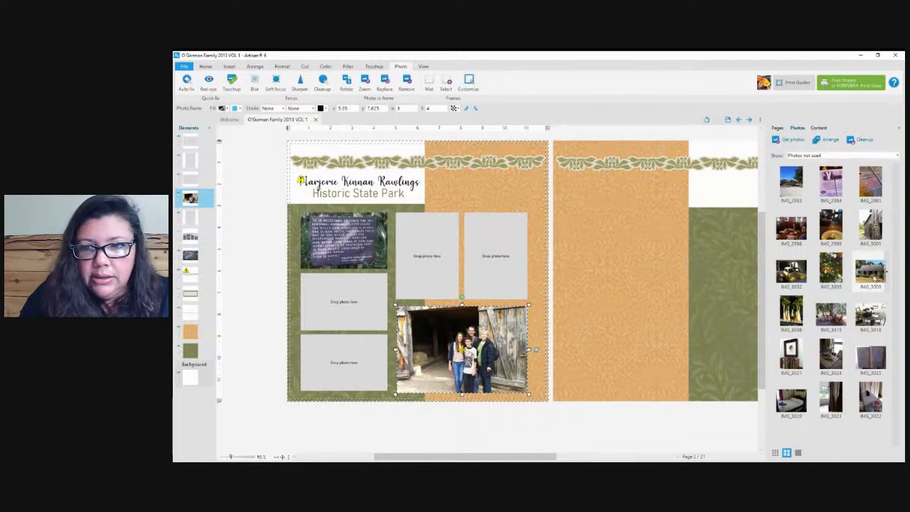
pyautogui.moveTo(871, 270); pyautogui.dragTo(367, 304)
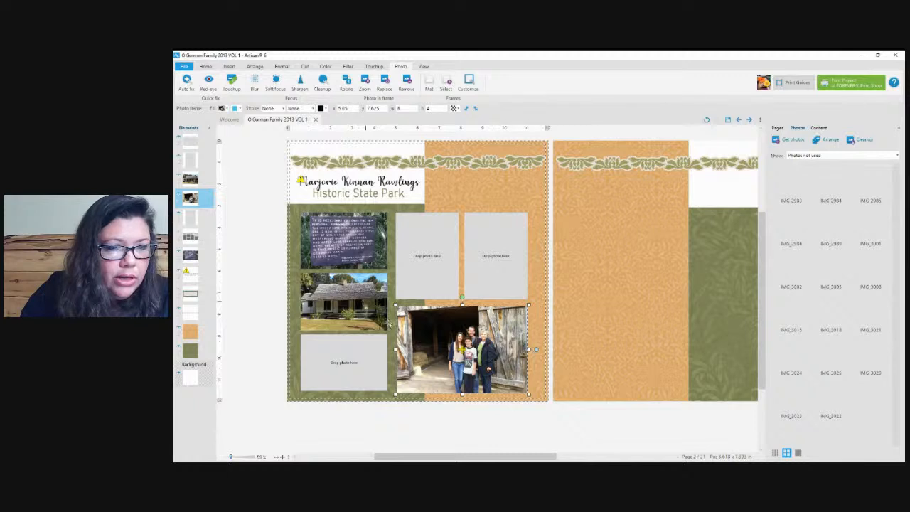
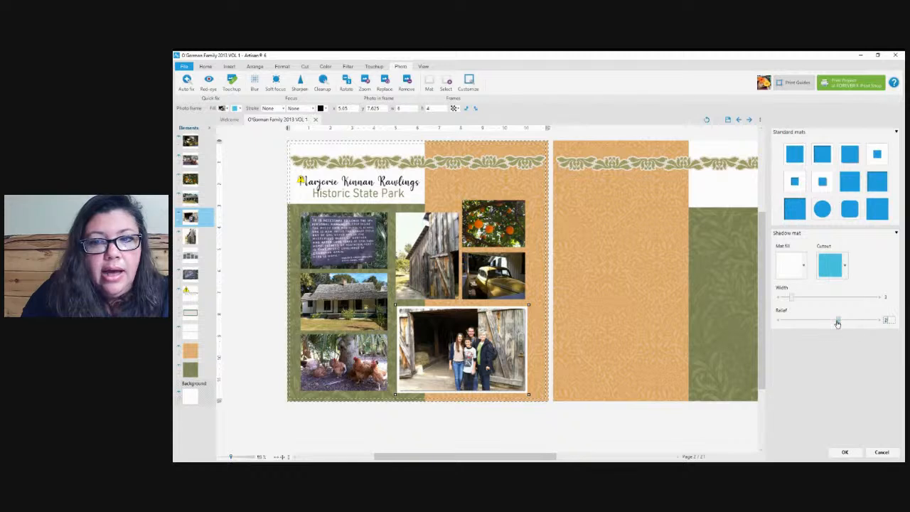
# - Reduce the relief of the shadow mat around the barn-door family photo and apply the mat
pyautogui.moveTo(835, 324); pyautogui.dragTo(833, 320)
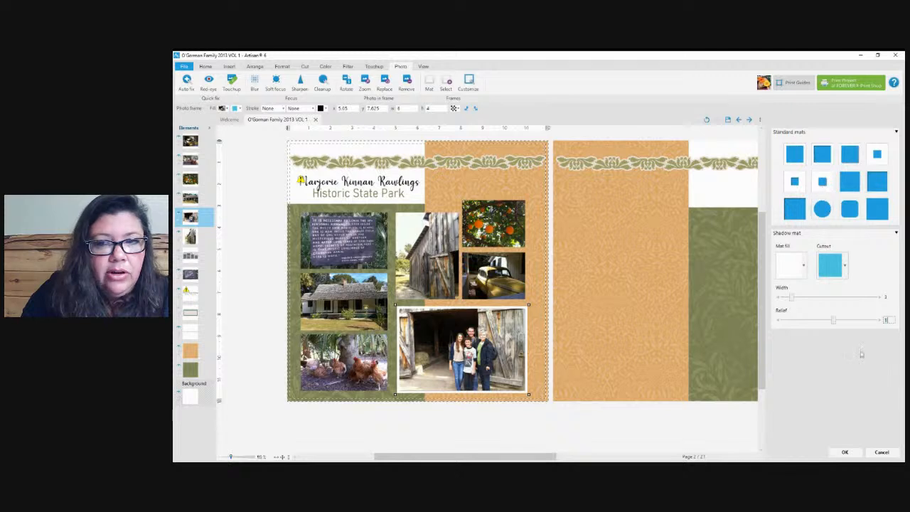
pyautogui.click(845, 452)
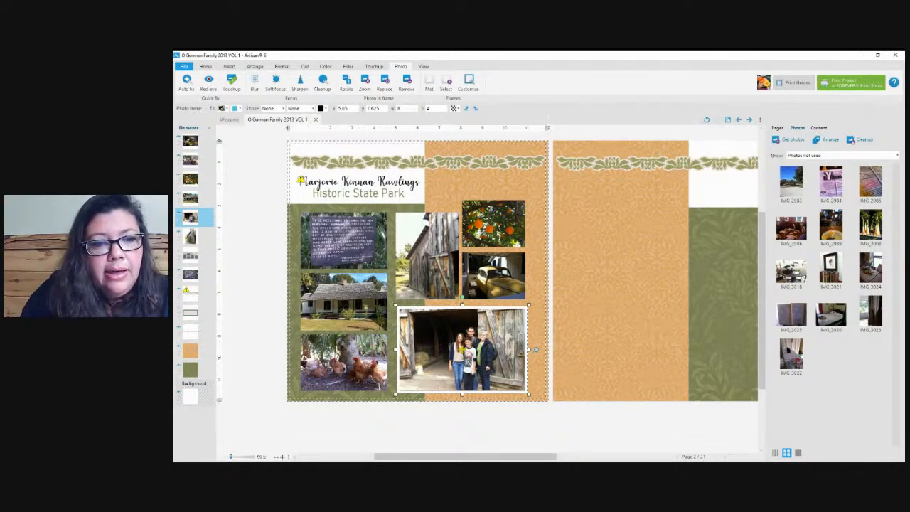
# - Select all seven photo frames on page 2, from the sign photo to the barn-door family photo, and copy them
pyautogui.moveTo(451, 460)
pyautogui.mouseDown()
pyautogui.moveTo(481, 460)
pyautogui.moveTo(466, 459)
pyautogui.mouseUp()
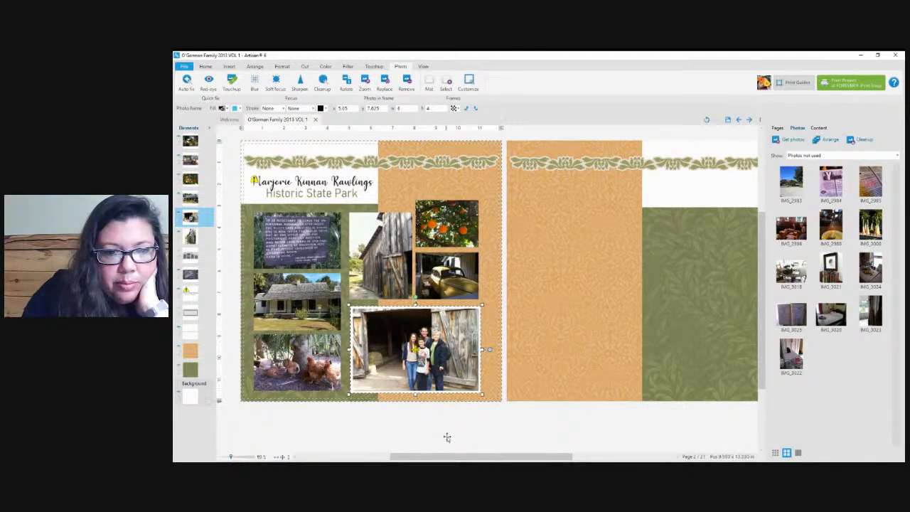
pyautogui.moveTo(427, 457); pyautogui.dragTo(431, 458)
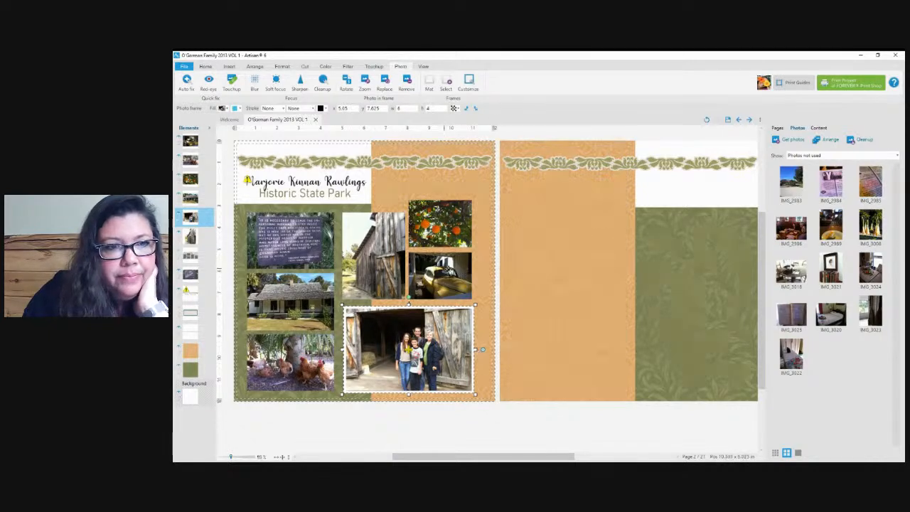
pyautogui.click(290, 265)
pyautogui.keyDown('ctrl'); pyautogui.click(291, 302); pyautogui.keyUp('ctrl')
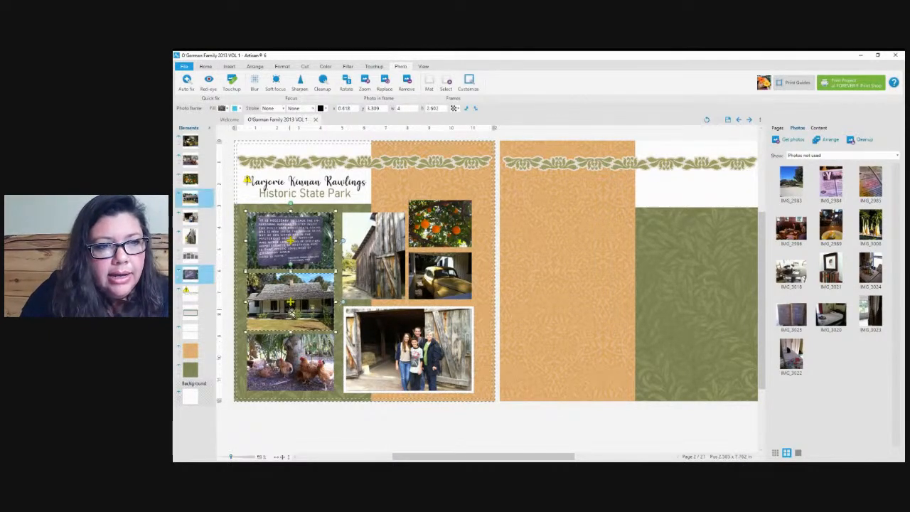
pyautogui.keyDown('ctrl'); pyautogui.click(305, 360); pyautogui.keyUp('ctrl')
pyautogui.keyDown('ctrl'); pyautogui.click(369, 269); pyautogui.keyUp('ctrl')
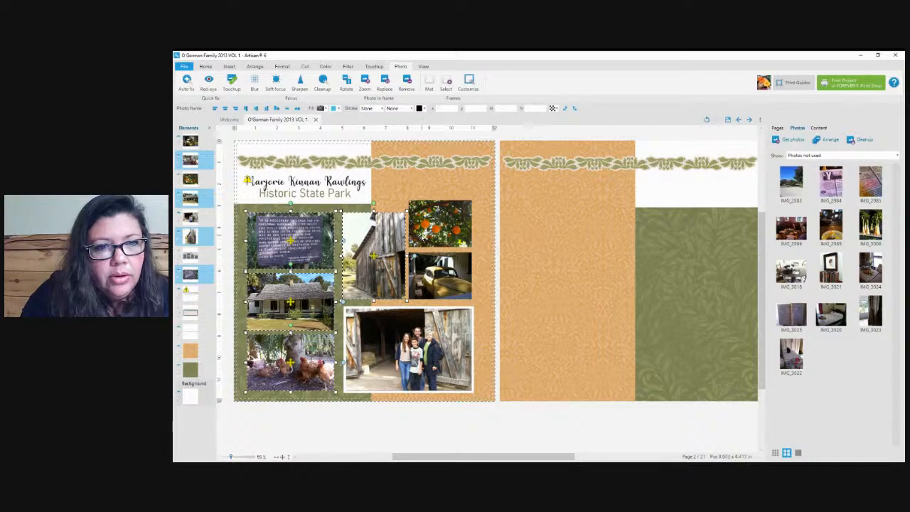
pyautogui.keyDown('ctrl'); pyautogui.click(423, 235); pyautogui.keyUp('ctrl')
pyautogui.keyDown('ctrl'); pyautogui.click(436, 273); pyautogui.keyUp('ctrl')
pyautogui.keyDown('ctrl'); pyautogui.click(428, 341); pyautogui.keyUp('ctrl')
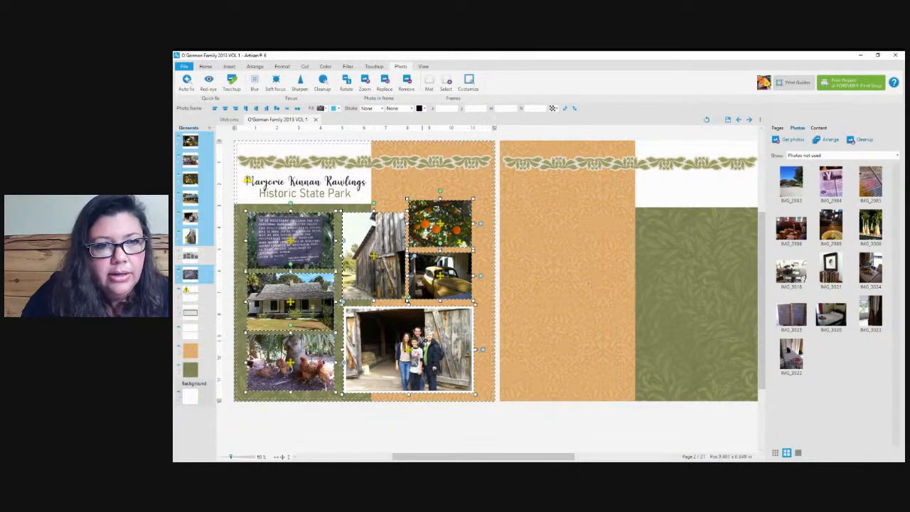
pyautogui.rightClick(380, 330)
pyautogui.click(406, 344)
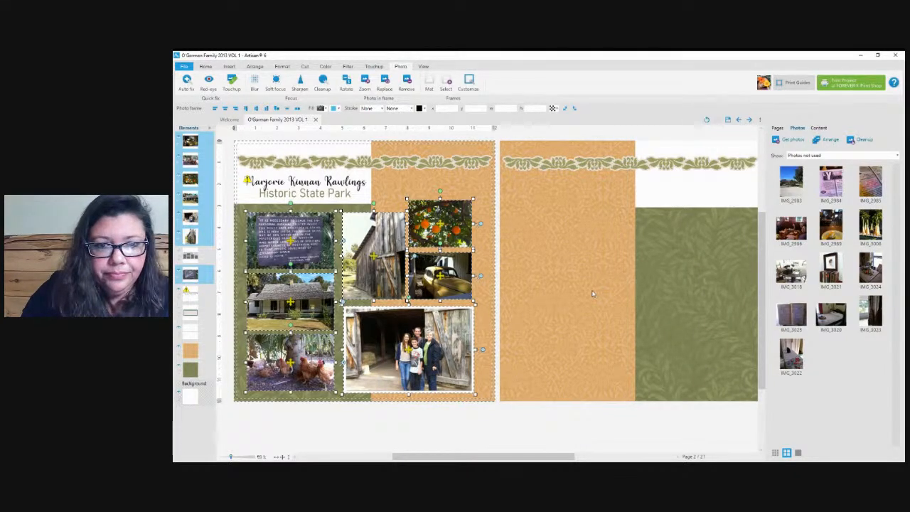
# - Paste the copied photo frames onto page 3 and shift the whole group so it sits within the page
pyautogui.click(694, 201)
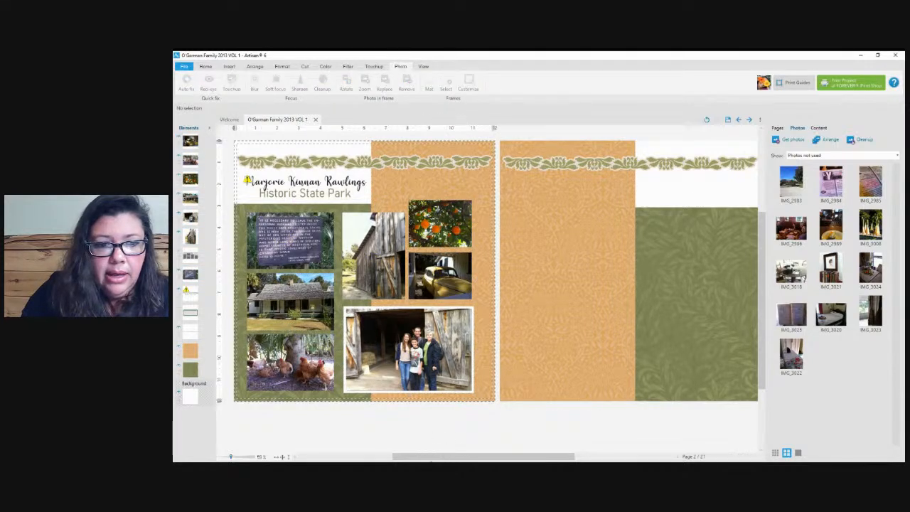
pyautogui.moveTo(432, 461); pyautogui.dragTo(445, 460)
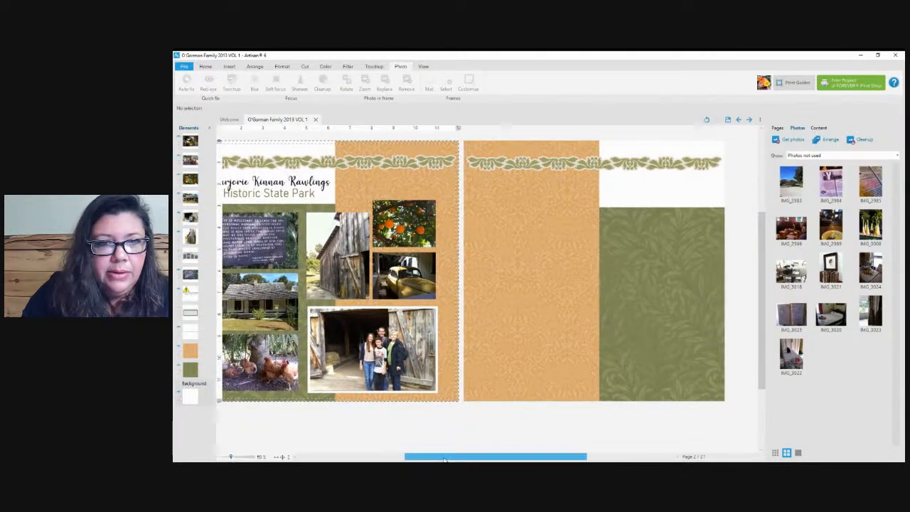
pyautogui.click(509, 310)
pyautogui.click(688, 209)
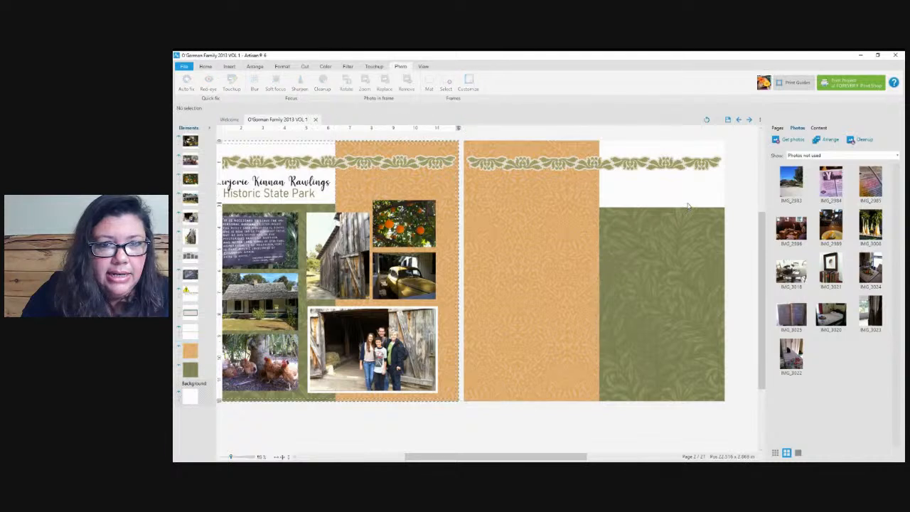
pyautogui.rightClick(629, 199)
pyautogui.click(651, 281)
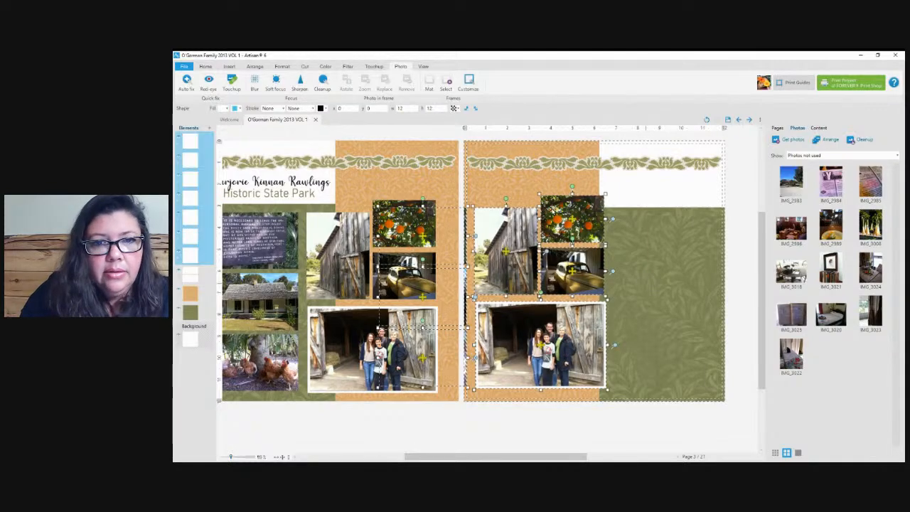
pyautogui.moveTo(555, 253); pyautogui.dragTo(612, 246)
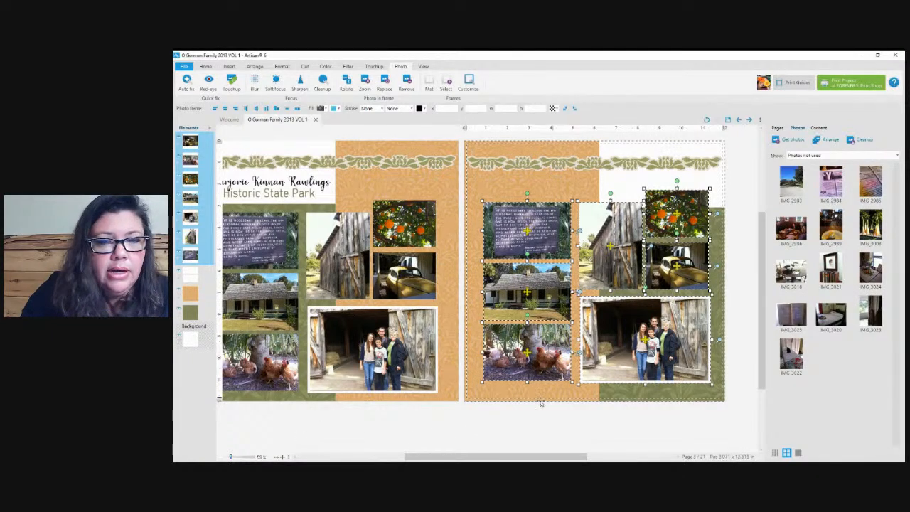
# - Look through all photos in the photo list, and return the list to photos not used
pyautogui.click(803, 155)
pyautogui.click(803, 163)
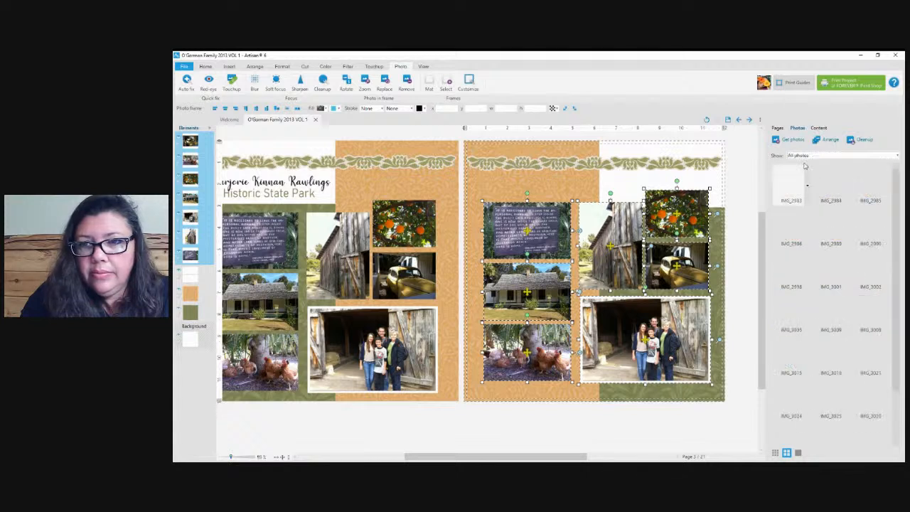
pyautogui.moveTo(896, 221); pyautogui.dragTo(896, 392)
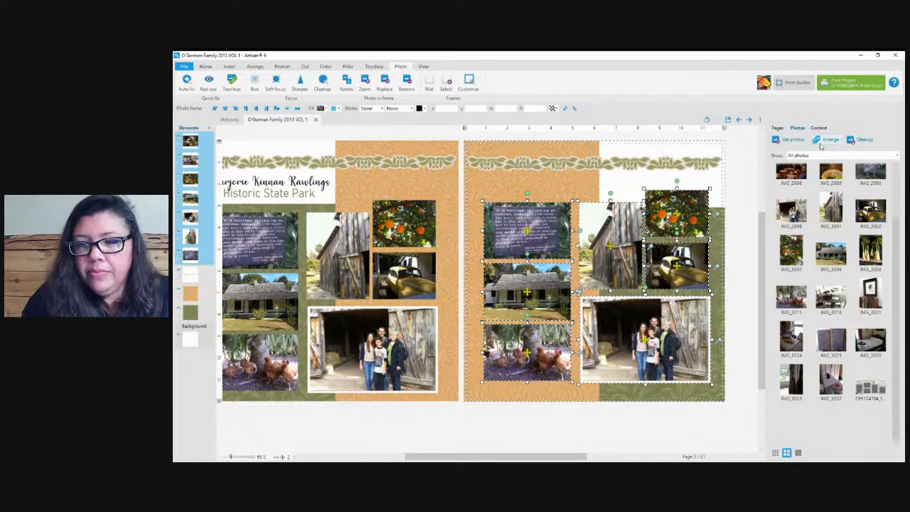
pyautogui.click(801, 156)
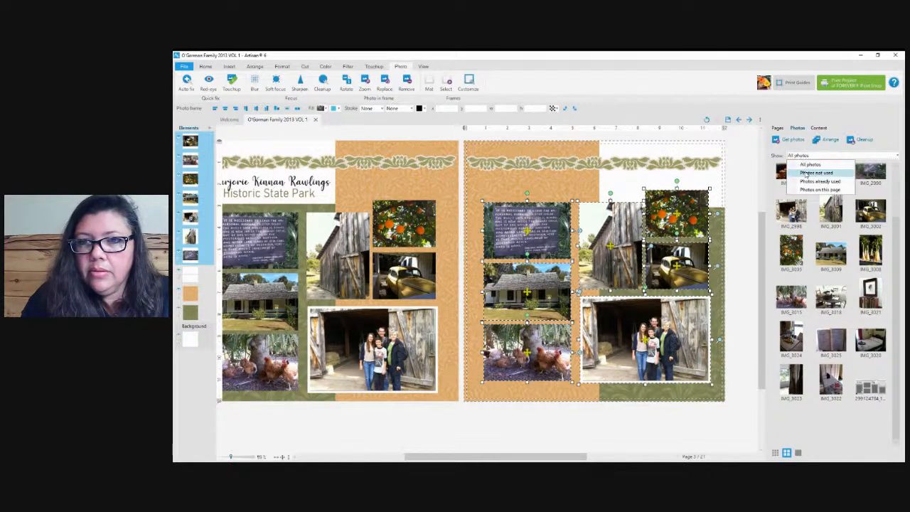
pyautogui.click(807, 183)
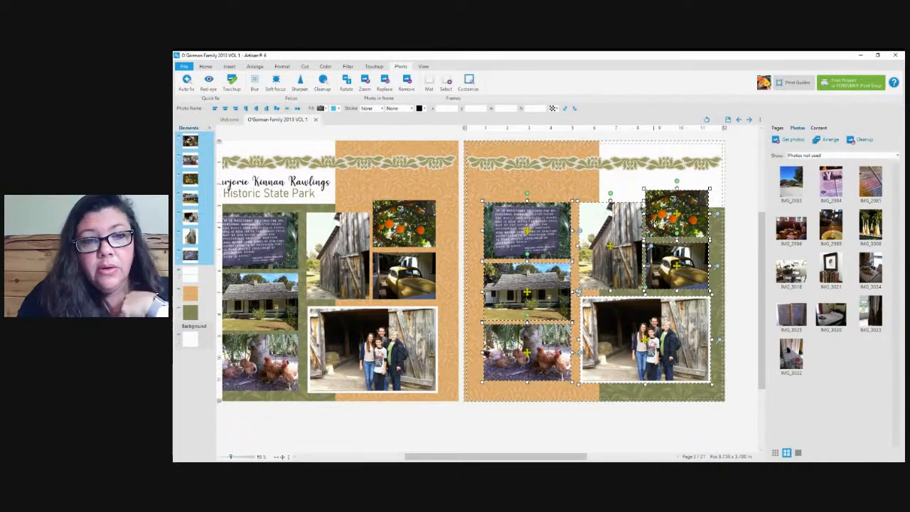
# - Show the page overview and inspect page 3's green, orange, border and background layers one by one
pyautogui.click(778, 129)
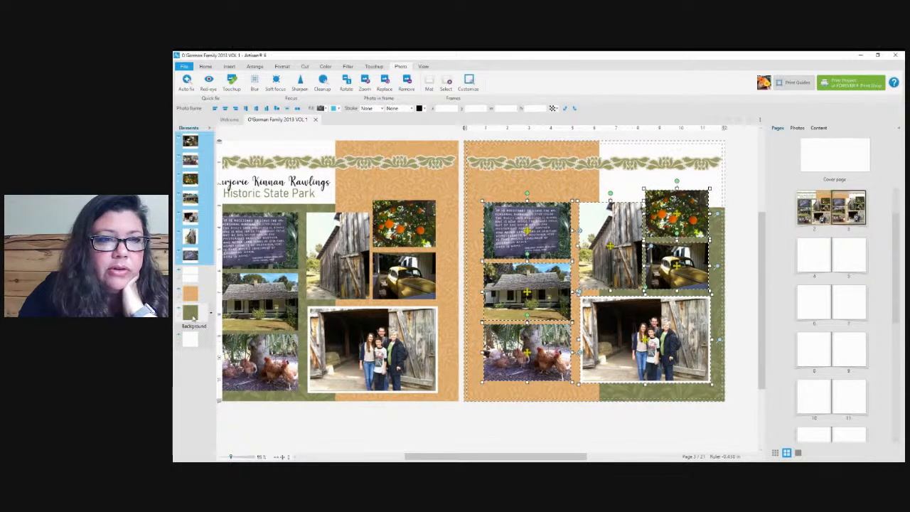
pyautogui.click(194, 311)
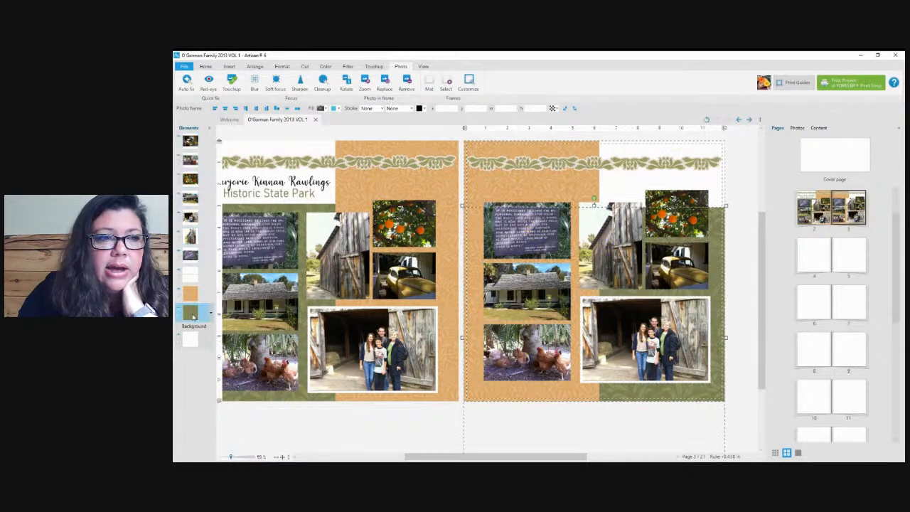
pyautogui.click(191, 295)
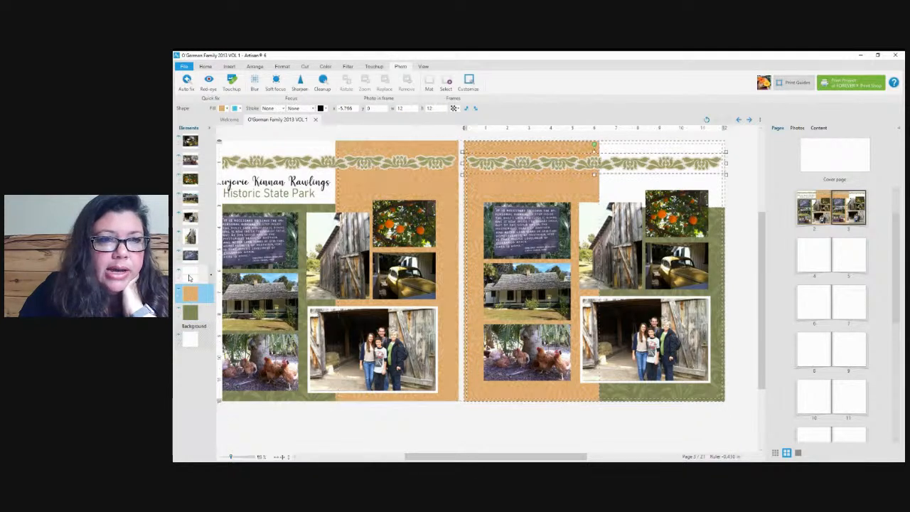
pyautogui.click(189, 277)
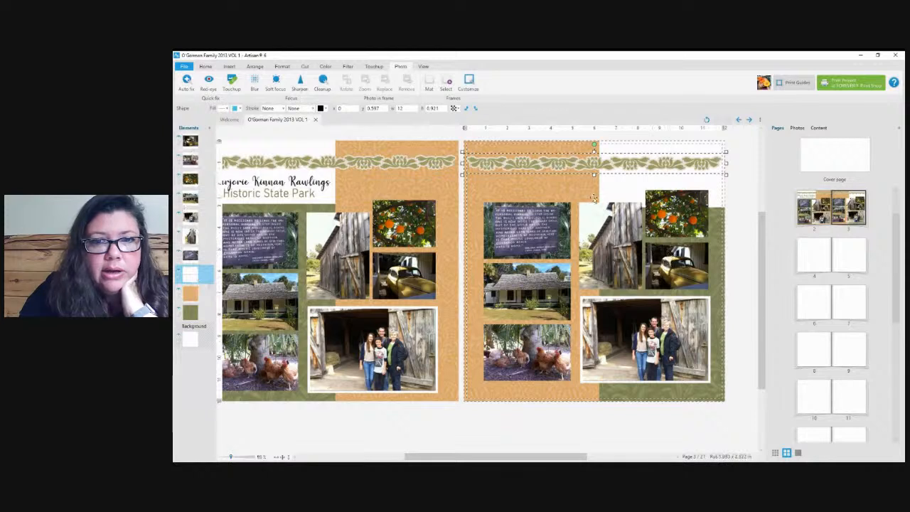
pyautogui.click(612, 194)
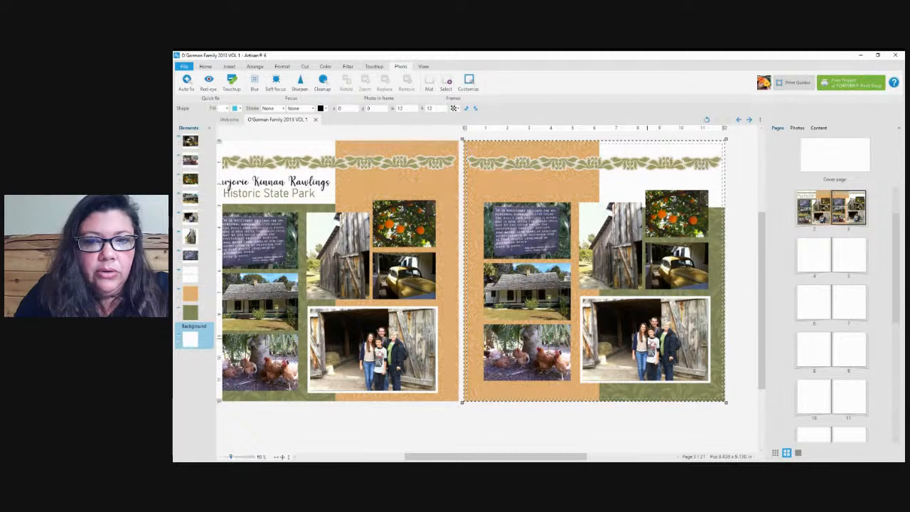
# - Move page 3's family photo frame to the upper orange area and resize it to 4 in wide by 6 in high
pyautogui.moveTo(646, 338); pyautogui.dragTo(549, 232)
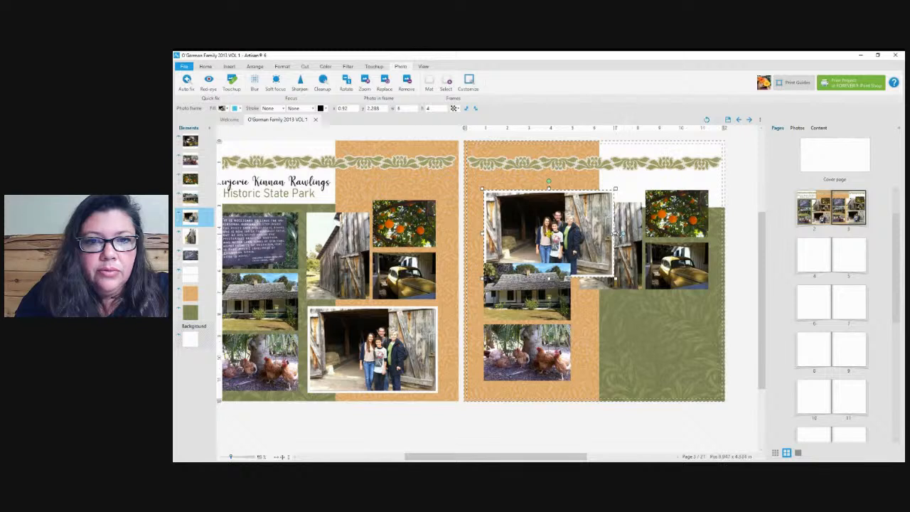
pyautogui.moveTo(615, 234); pyautogui.dragTo(573, 243)
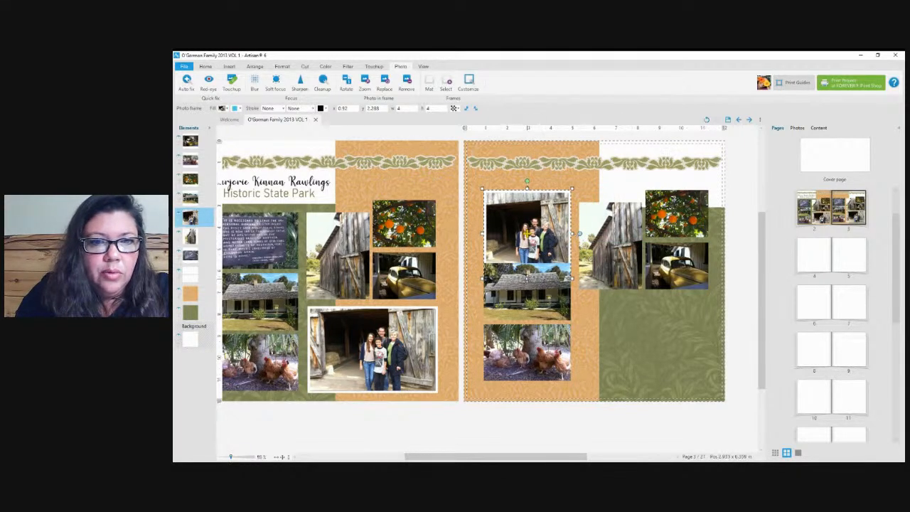
pyautogui.moveTo(527, 277); pyautogui.dragTo(525, 304)
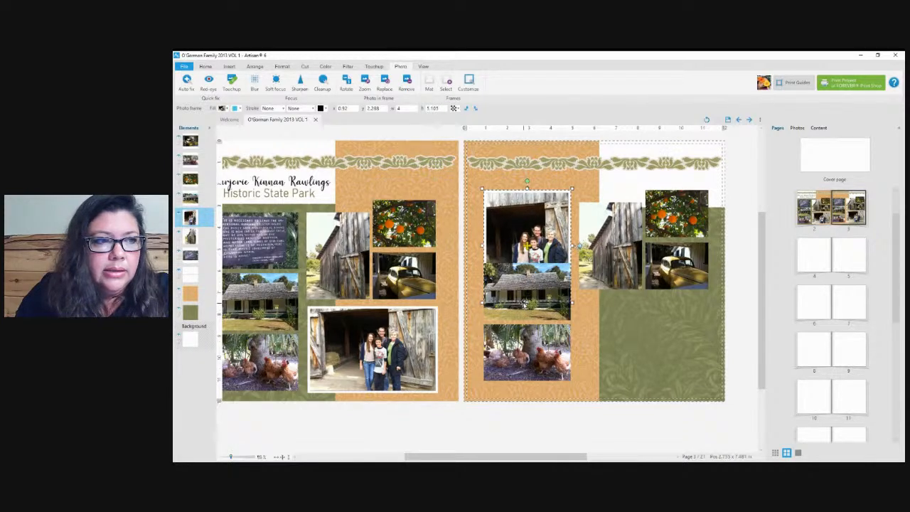
pyautogui.moveTo(427, 108); pyautogui.dragTo(443, 108)
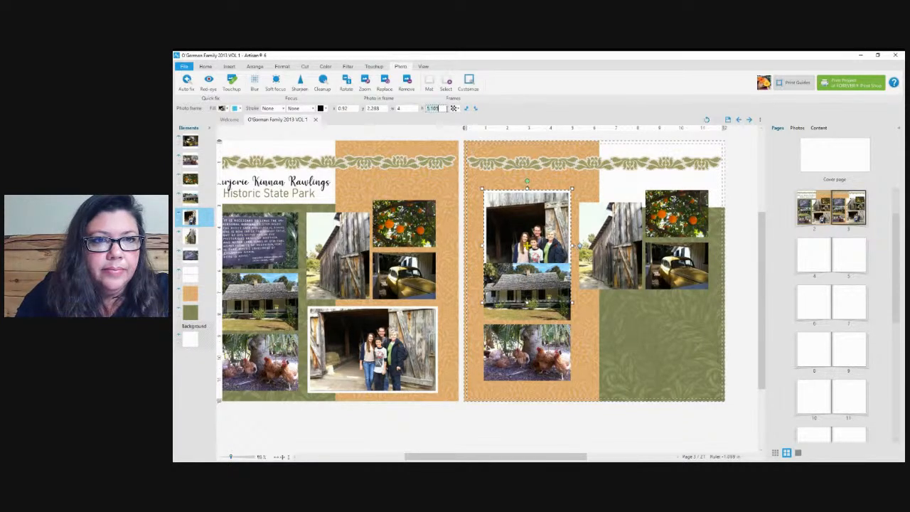
pyautogui.press('Return')
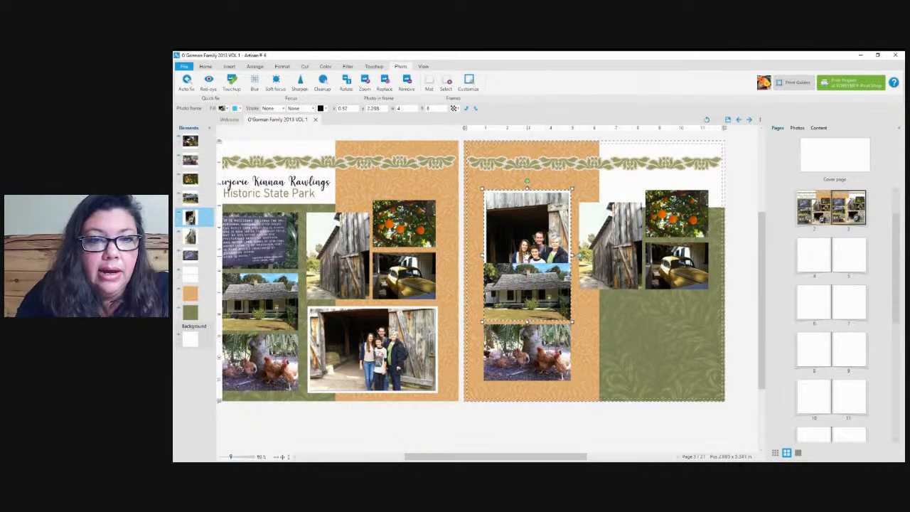
# - Move page 3's sign and house frames onto the green area and stack the tall family frame above the chickens frame on the orange strip
pyautogui.moveTo(521, 256); pyautogui.dragTo(520, 250)
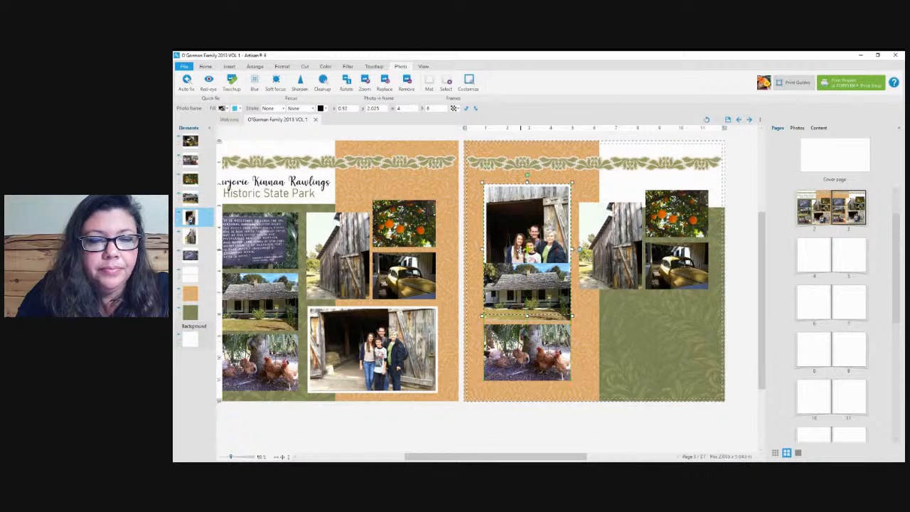
pyautogui.moveTo(539, 295); pyautogui.dragTo(530, 304)
pyautogui.moveTo(547, 288); pyautogui.dragTo(615, 278)
pyautogui.moveTo(520, 247); pyautogui.dragTo(620, 352)
pyautogui.moveTo(603, 255); pyautogui.dragTo(536, 271)
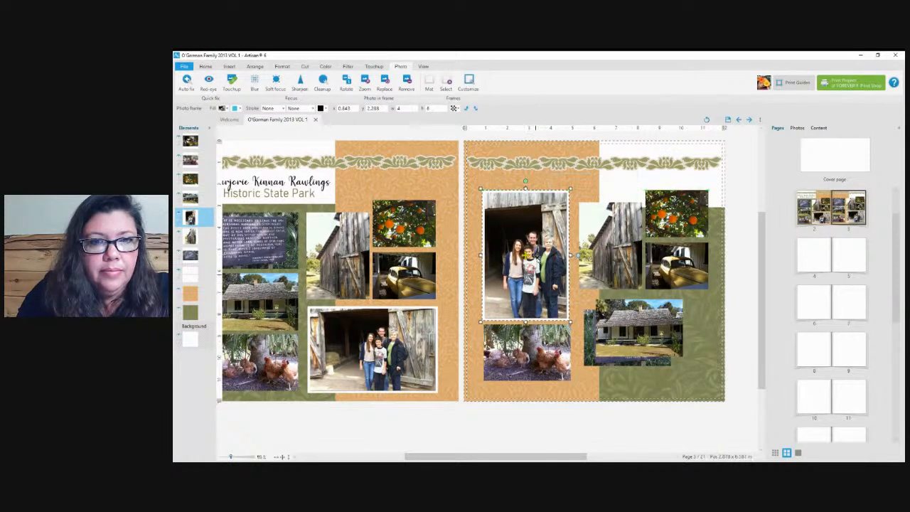
pyautogui.moveTo(546, 362); pyautogui.dragTo(547, 374)
pyautogui.moveTo(533, 276); pyautogui.dragTo(532, 283)
# - Shift page 3's barn frame slightly downward and replace the tall frame's family picture with the framed-portrait photo IMG_3021
pyautogui.click(616, 263)
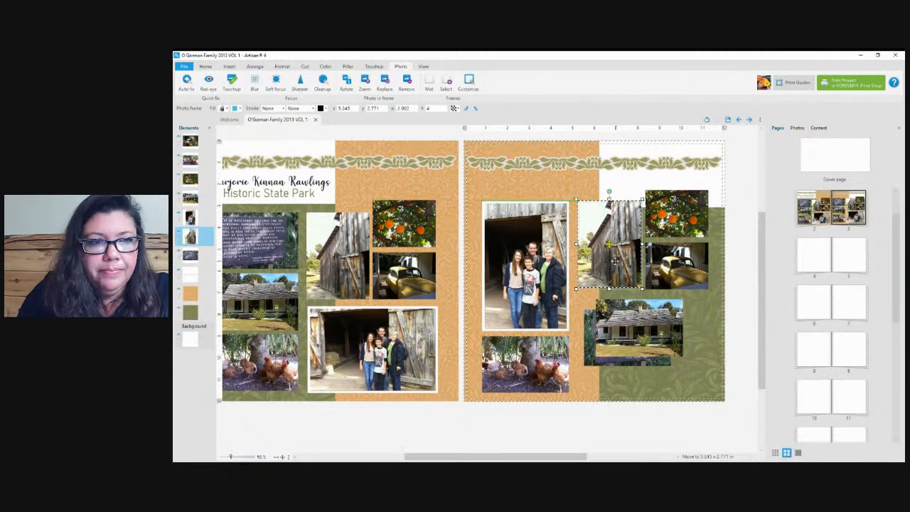
pyautogui.moveTo(616, 261); pyautogui.dragTo(621, 271)
pyautogui.click(798, 128)
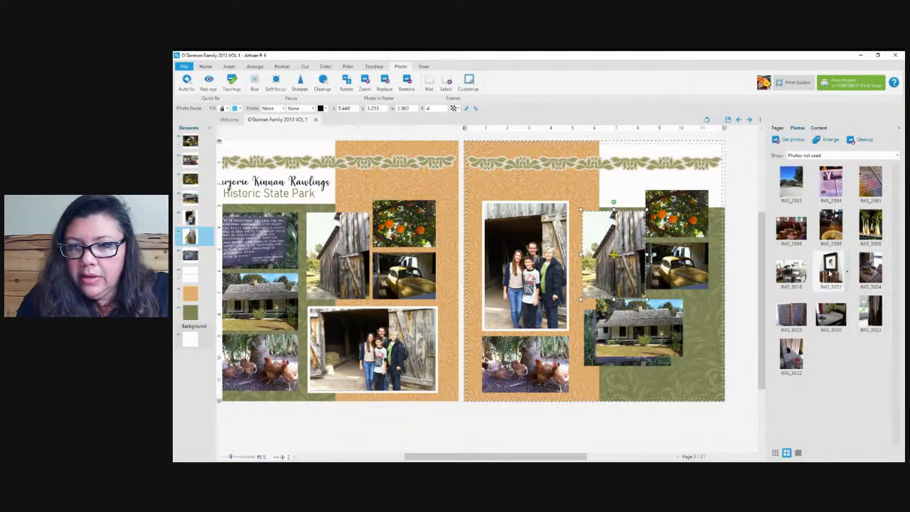
pyautogui.moveTo(829, 273); pyautogui.dragTo(548, 271)
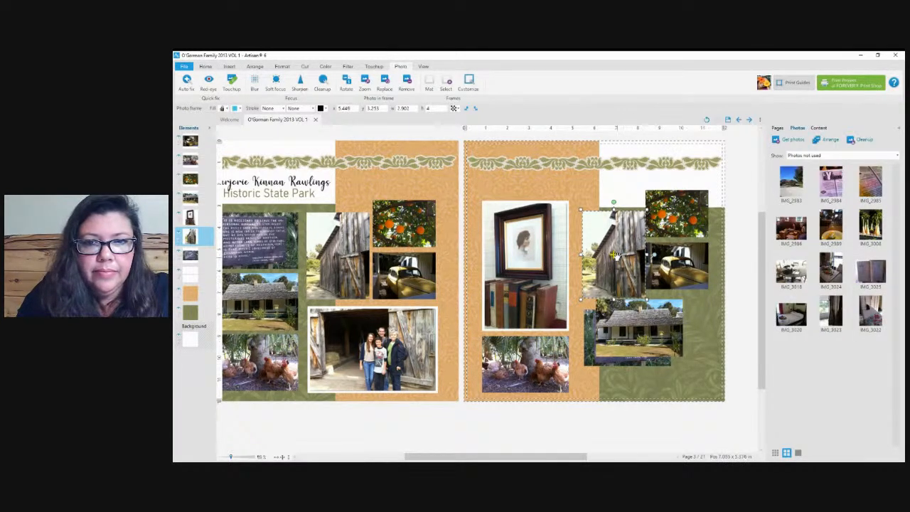
# - Move page 3's oranges, yellow car and barn frames to the lower green area and place the house frame beside the tall frame
pyautogui.moveTo(669, 231); pyautogui.dragTo(658, 347)
pyautogui.moveTo(681, 260); pyautogui.dragTo(663, 334)
pyautogui.click(636, 267)
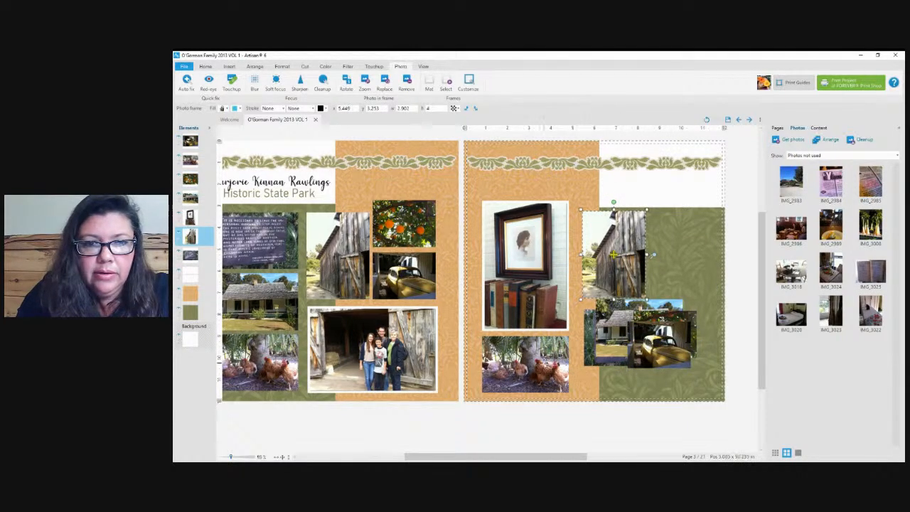
pyautogui.click(556, 360)
pyautogui.moveTo(629, 325); pyautogui.dragTo(661, 357)
pyautogui.moveTo(608, 307); pyautogui.dragTo(594, 292)
pyautogui.moveTo(602, 227); pyautogui.dragTo(621, 250)
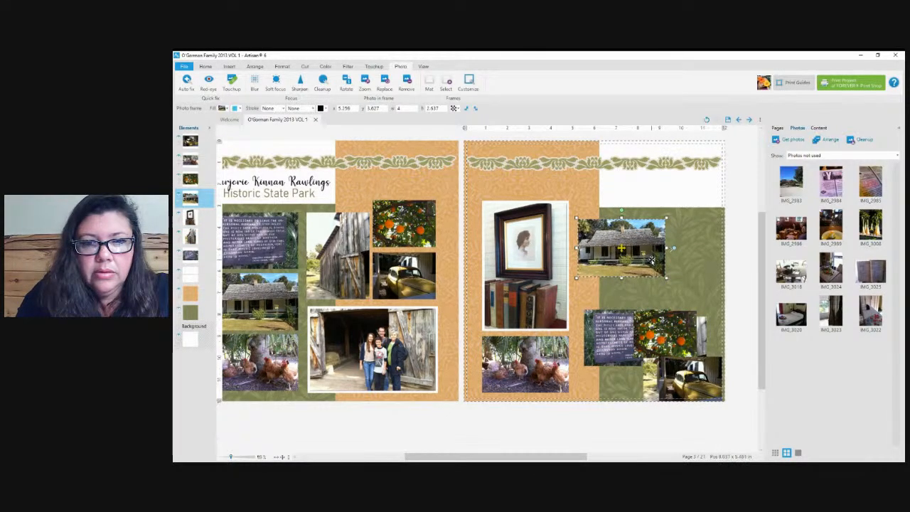
# - Enlarge page 3's house frame to about 5.6 in wide by 3.5 in high, fill it with IMG_3018, and put IMG_3020 in the chickens frame
pyautogui.moveTo(667, 277); pyautogui.dragTo(702, 294)
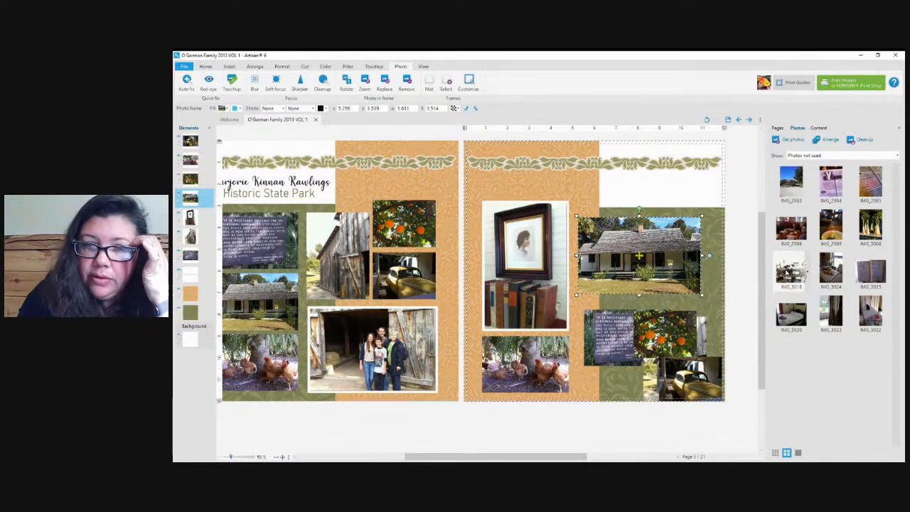
pyautogui.moveTo(731, 259); pyautogui.dragTo(672, 270)
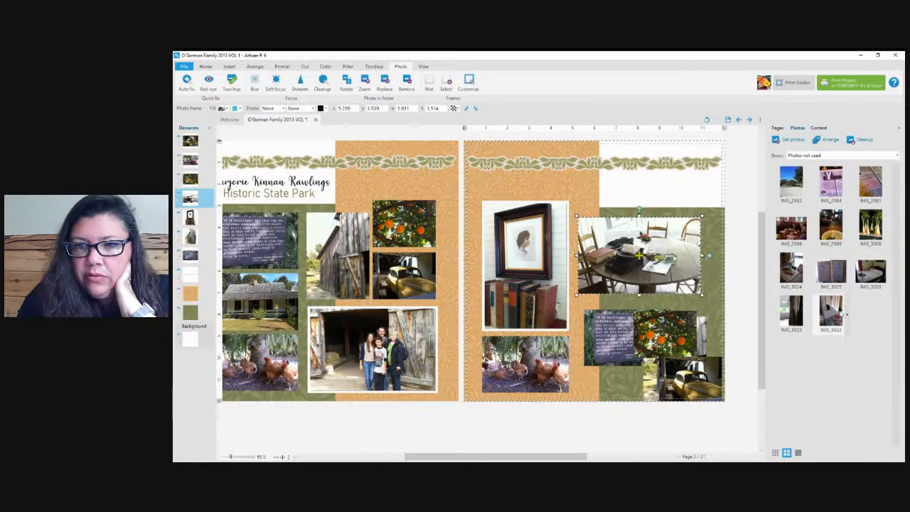
pyautogui.moveTo(626, 359); pyautogui.dragTo(627, 337)
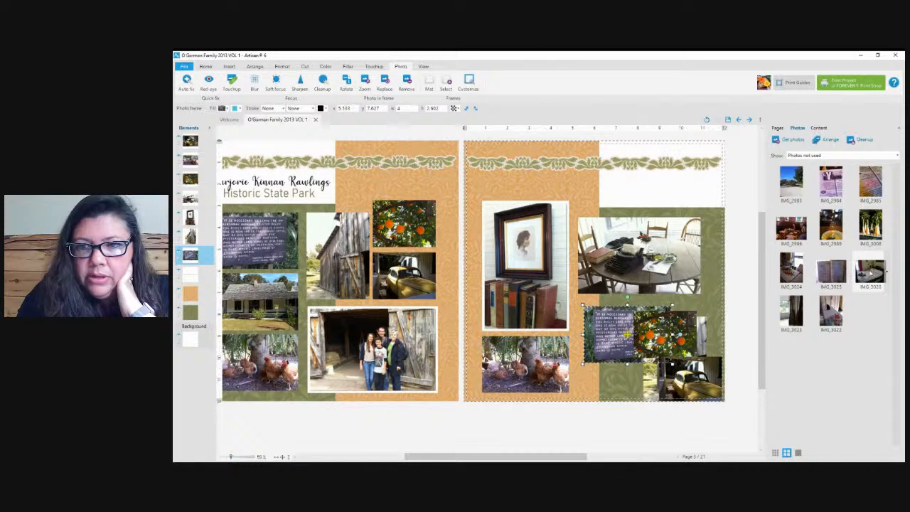
pyautogui.moveTo(871, 273); pyautogui.dragTo(647, 349)
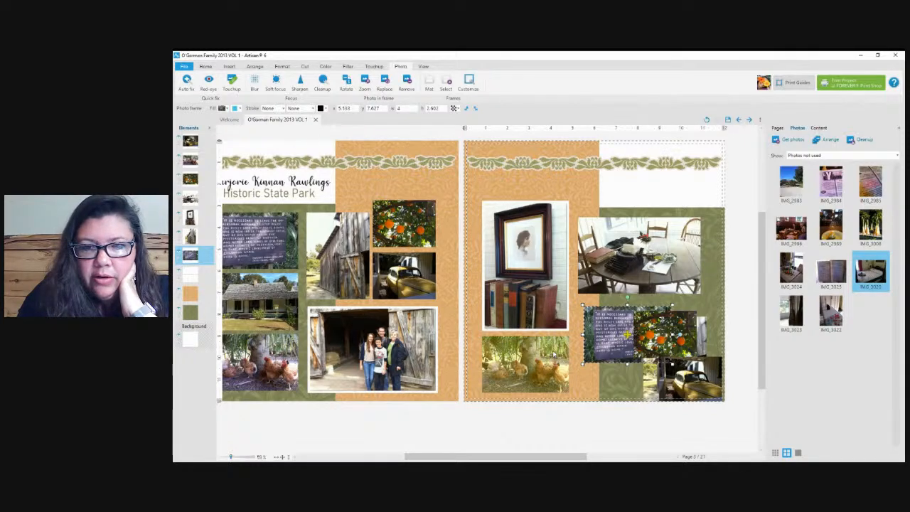
# - Position page 3's sign frame under the table photo with the barn frame beside it, moving the oranges frame up and the table frame slightly right
pyautogui.moveTo(556, 354); pyautogui.dragTo(598, 331)
pyautogui.moveTo(682, 342); pyautogui.dragTo(676, 291)
pyautogui.moveTo(687, 343); pyautogui.dragTo(698, 319)
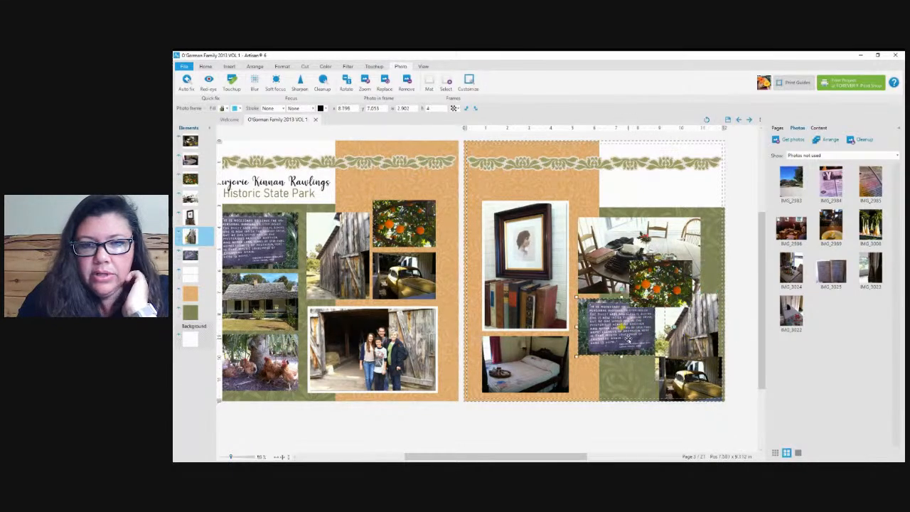
pyautogui.click(628, 337)
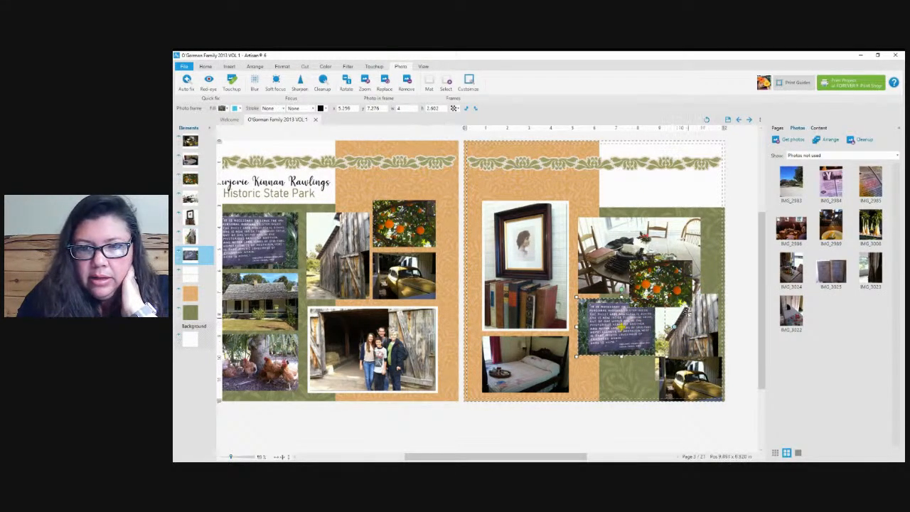
pyautogui.moveTo(688, 314); pyautogui.dragTo(672, 313)
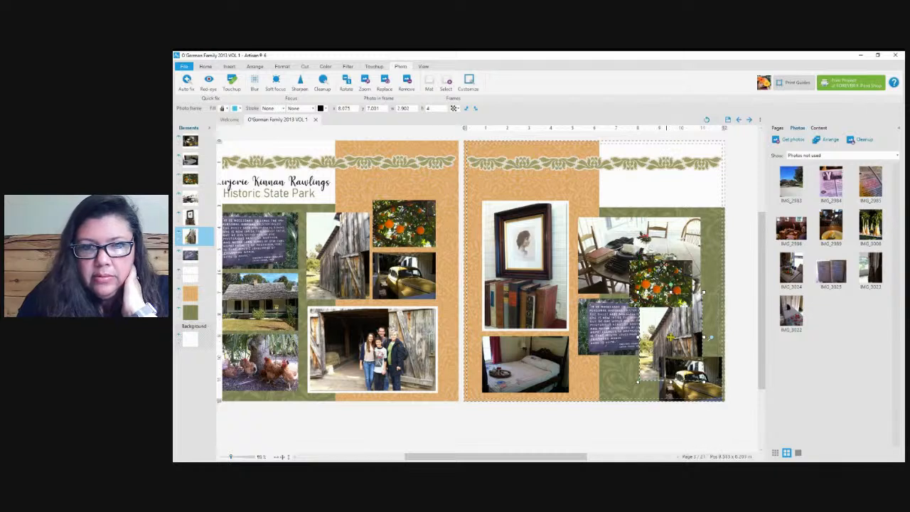
pyautogui.moveTo(667, 248); pyautogui.dragTo(674, 249)
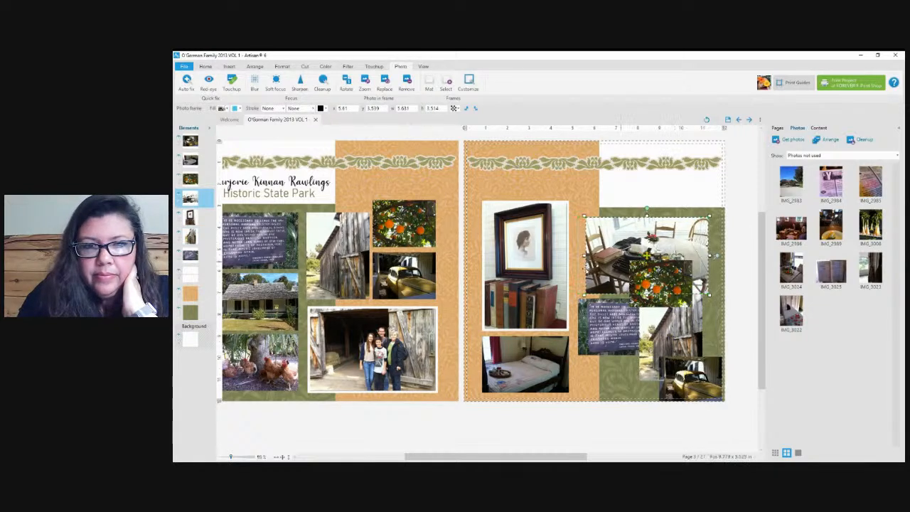
# - Shift page 3's portrait and bed frames slightly right and delete the sign frame
pyautogui.click(530, 272)
pyautogui.moveTo(530, 273); pyautogui.dragTo(534, 272)
pyautogui.moveTo(536, 362); pyautogui.dragTo(540, 364)
pyautogui.click(599, 345)
pyautogui.moveTo(599, 344); pyautogui.dragTo(593, 350)
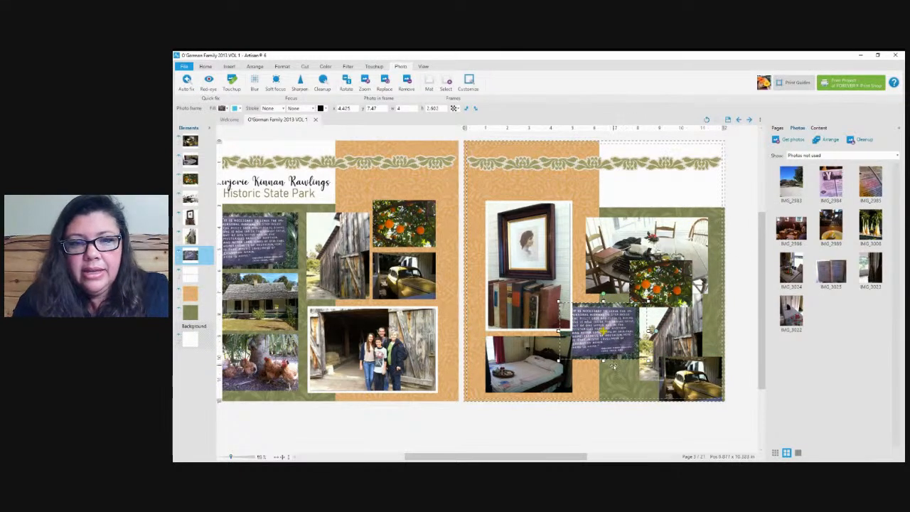
pyautogui.press('Delete')
# - Move page 3's oranges frame into the space left by the sign and shift the table frame slightly right
pyautogui.moveTo(658, 285); pyautogui.dragTo(610, 324)
pyautogui.click(623, 249)
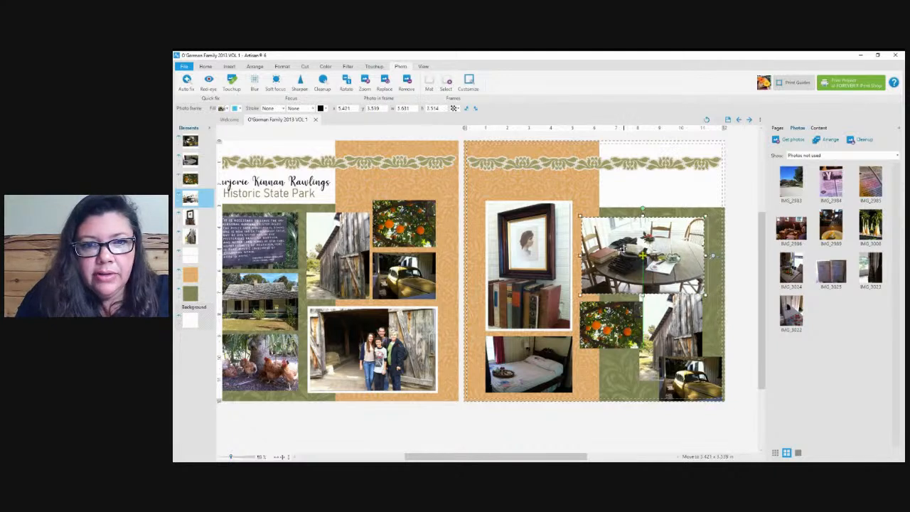
pyautogui.moveTo(624, 249); pyautogui.dragTo(631, 250)
# - Enlarge page 3's portrait frame slightly and the bed frame below it to about 4.7 in wide
pyautogui.click(526, 250)
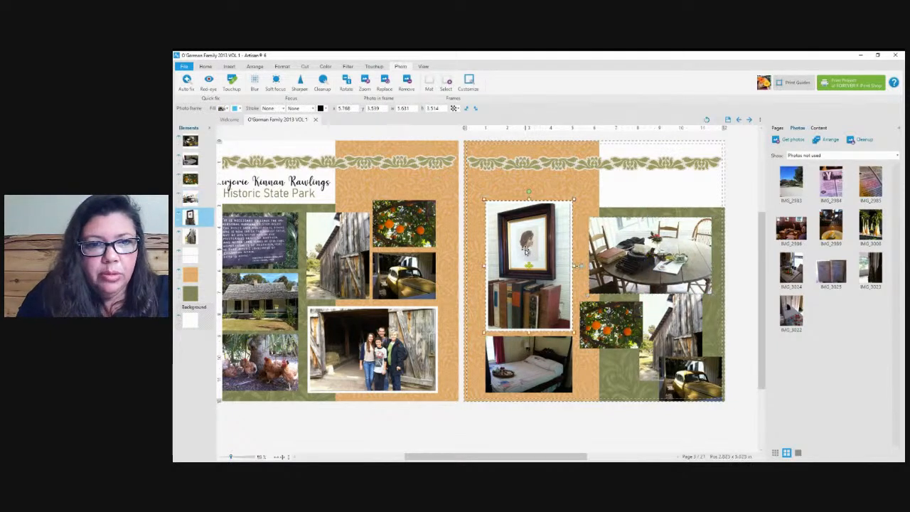
pyautogui.moveTo(575, 197); pyautogui.dragTo(580, 186)
pyautogui.click(538, 365)
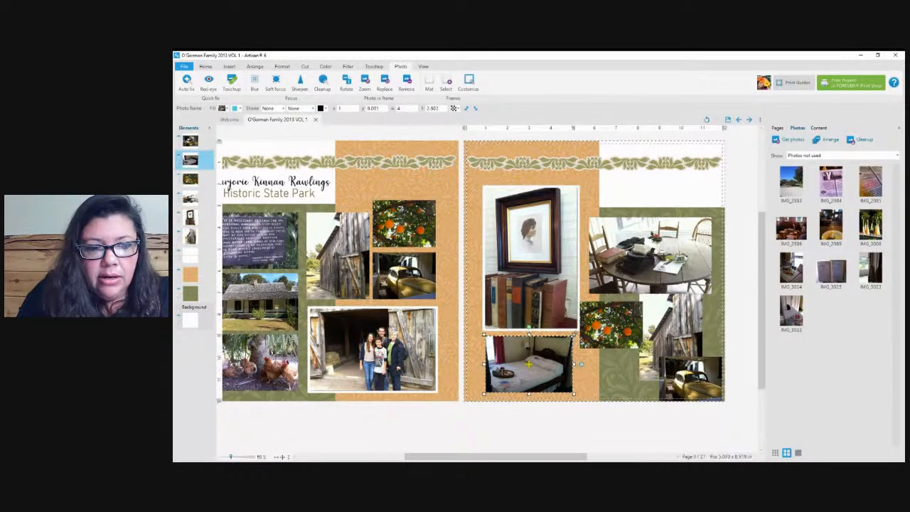
pyautogui.moveTo(573, 334); pyautogui.dragTo(589, 326)
pyautogui.moveTo(547, 351); pyautogui.dragTo(550, 352)
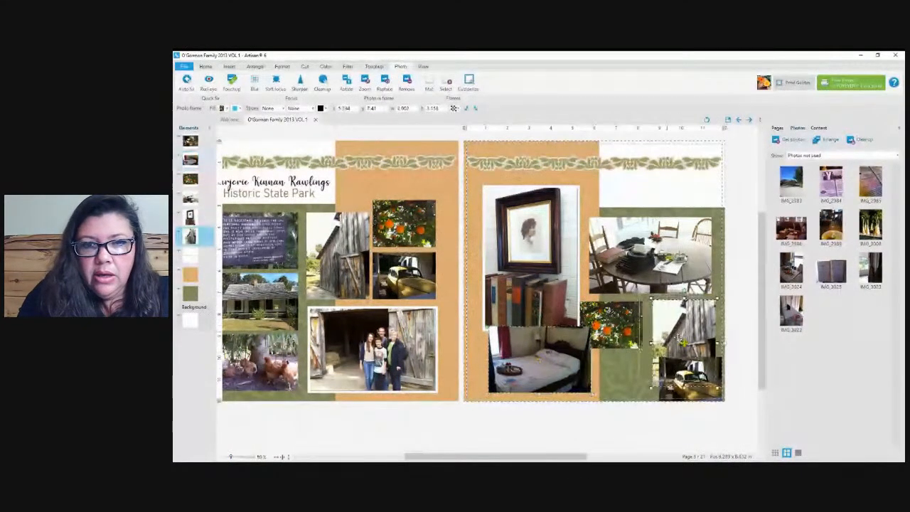
# - Align page 3's oranges frame under the table frame and fit the barn frame beside it at about 2.5 in wide by 3.4 in high
pyautogui.click(644, 321)
pyautogui.moveTo(650, 321); pyautogui.dragTo(656, 322)
pyautogui.click(649, 252)
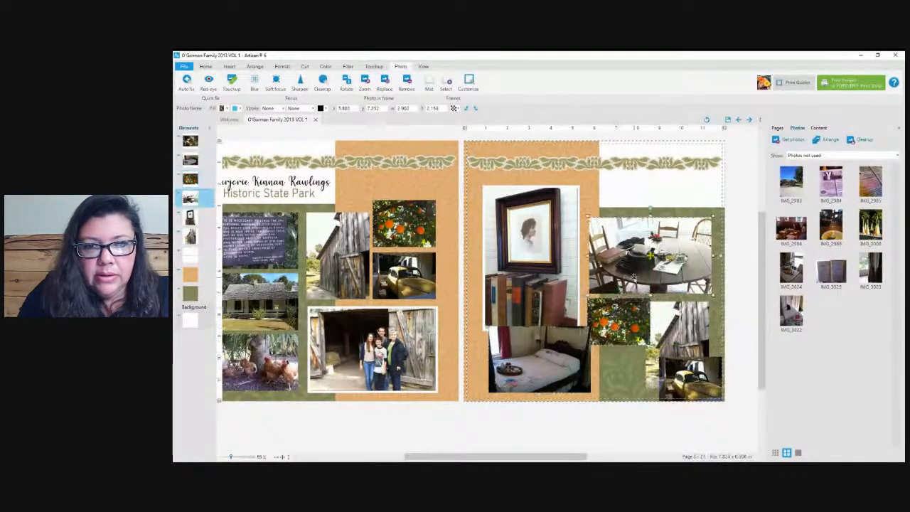
pyautogui.moveTo(634, 279); pyautogui.dragTo(631, 278)
pyautogui.moveTo(683, 330); pyautogui.dragTo(683, 337)
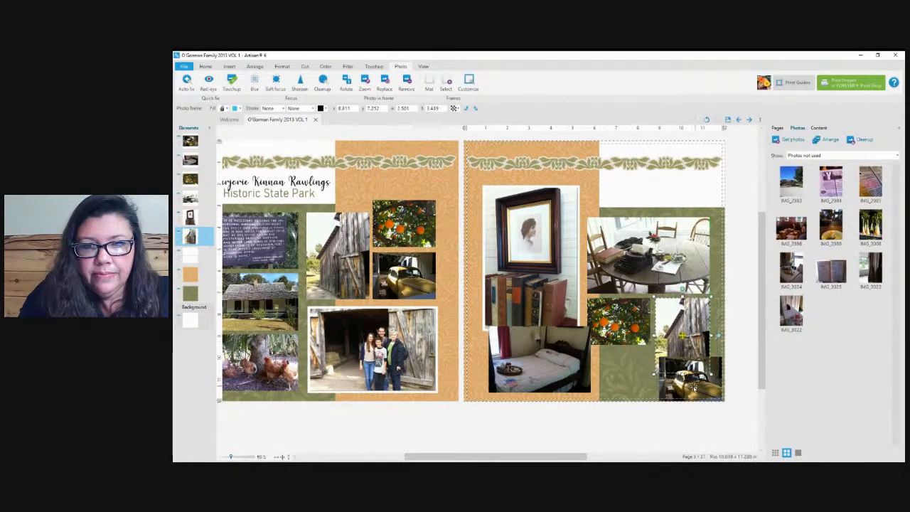
# - Place page 3's yellow car frame below the oranges frame at about 2.6 in wide and close the barn photo's embedded image
pyautogui.moveTo(687, 379); pyautogui.dragTo(623, 367)
pyautogui.moveTo(683, 361); pyautogui.dragTo(685, 365)
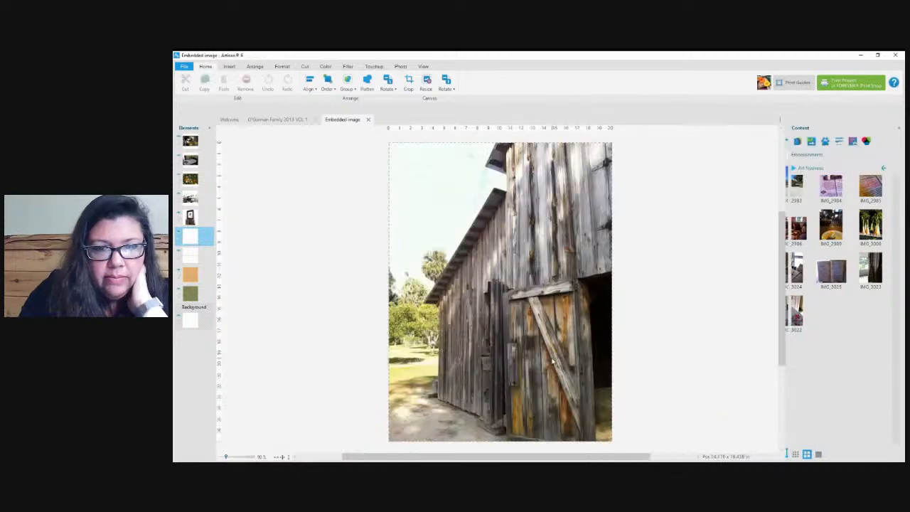
pyautogui.click(369, 120)
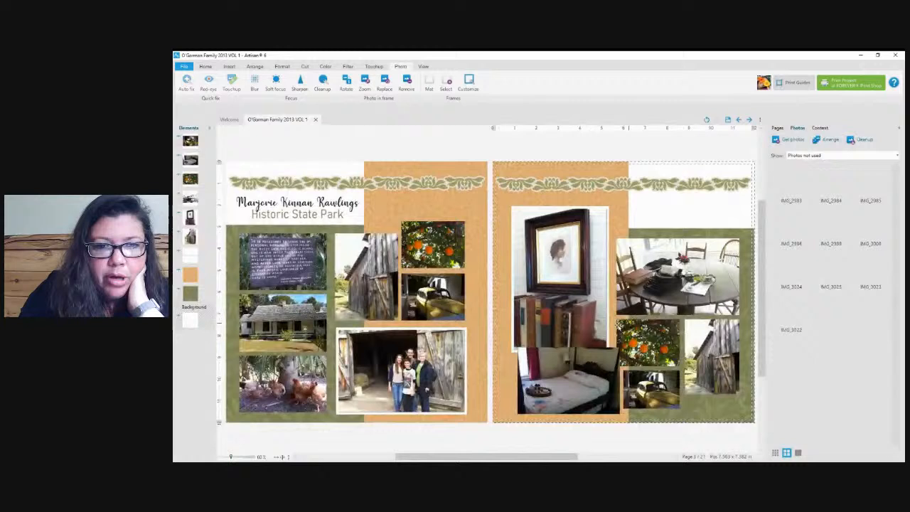
# - Send page 3's bed frame behind the portrait frame and nudge the bed and yellow car frames slightly right
pyautogui.click(192, 162)
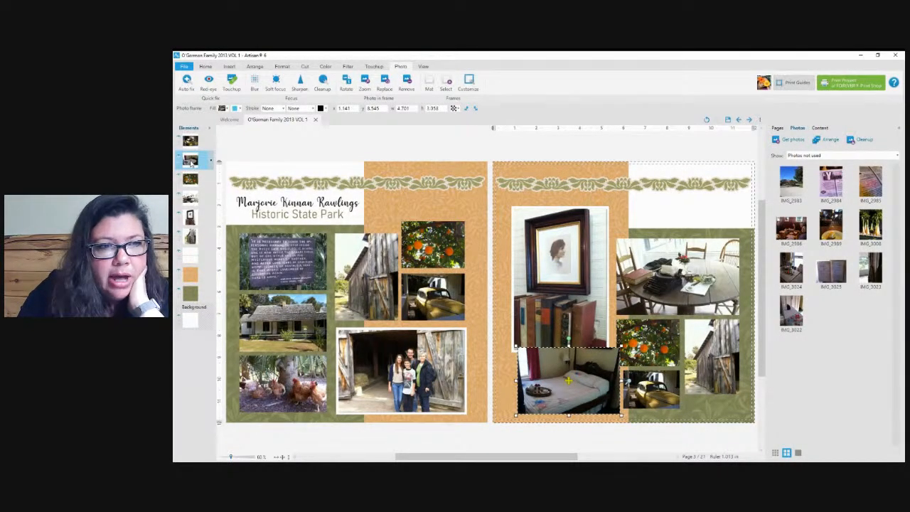
pyautogui.moveTo(199, 222); pyautogui.dragTo(200, 227)
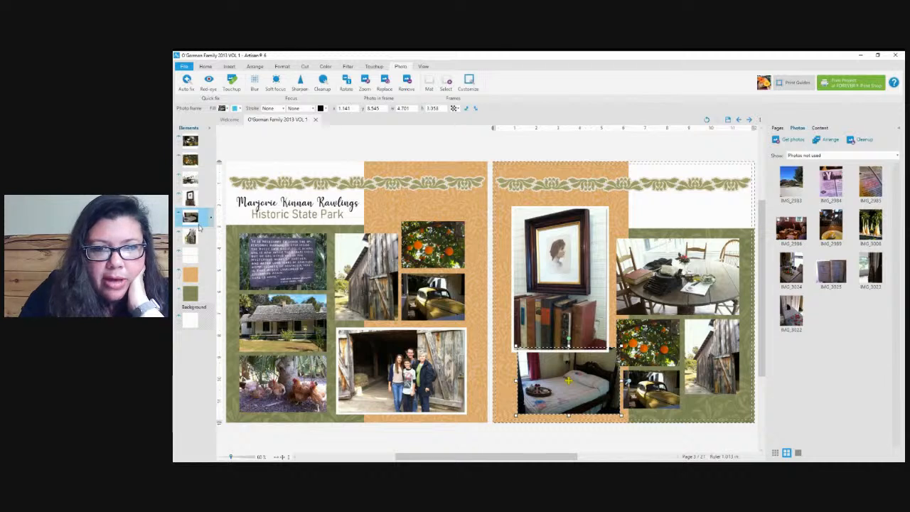
pyautogui.moveTo(565, 395); pyautogui.dragTo(566, 394)
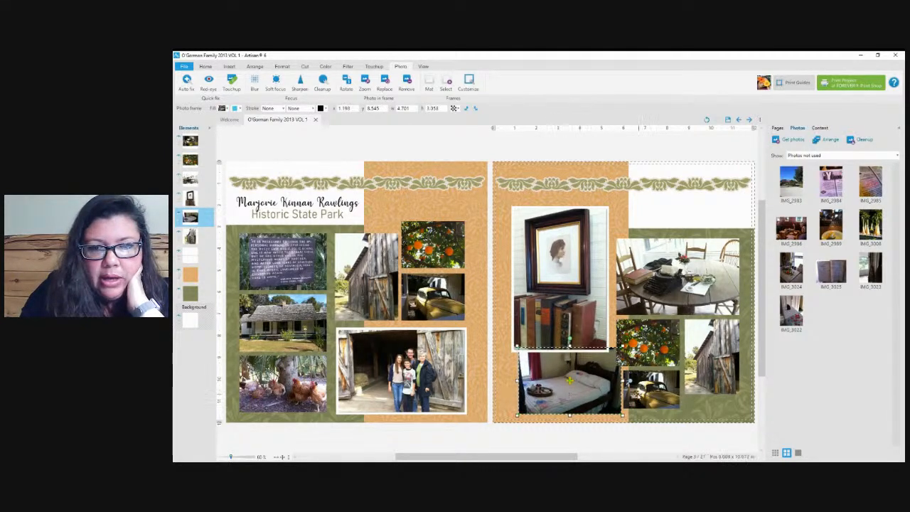
pyautogui.moveTo(639, 395); pyautogui.dragTo(645, 395)
pyautogui.moveTo(686, 375); pyautogui.dragTo(653, 389)
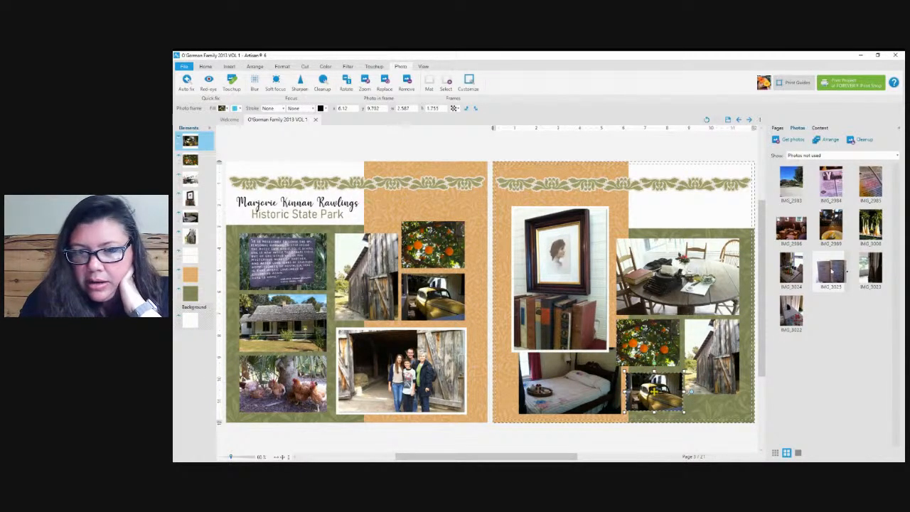
# - Replace page 3's oranges picture with the open-book photo IMG_3025 and the barn picture with IMG_3024
pyautogui.moveTo(832, 272); pyautogui.dragTo(671, 350)
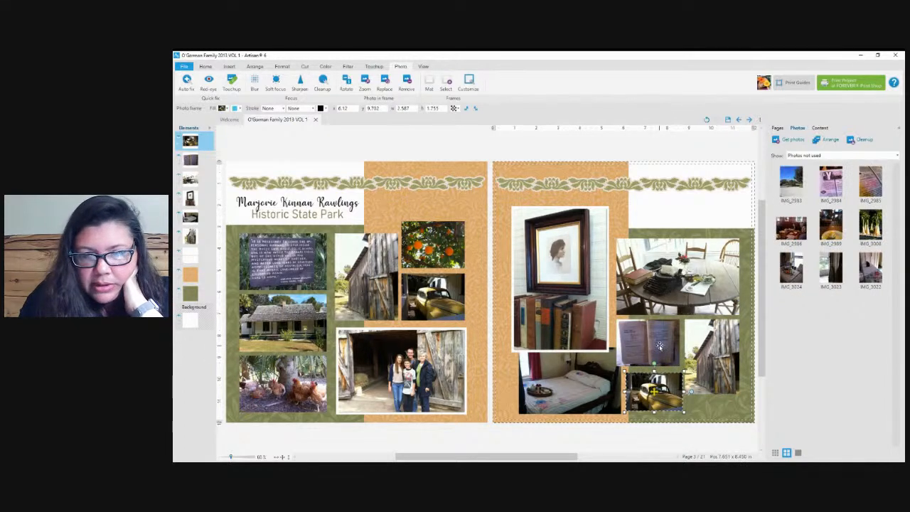
pyautogui.click(660, 347)
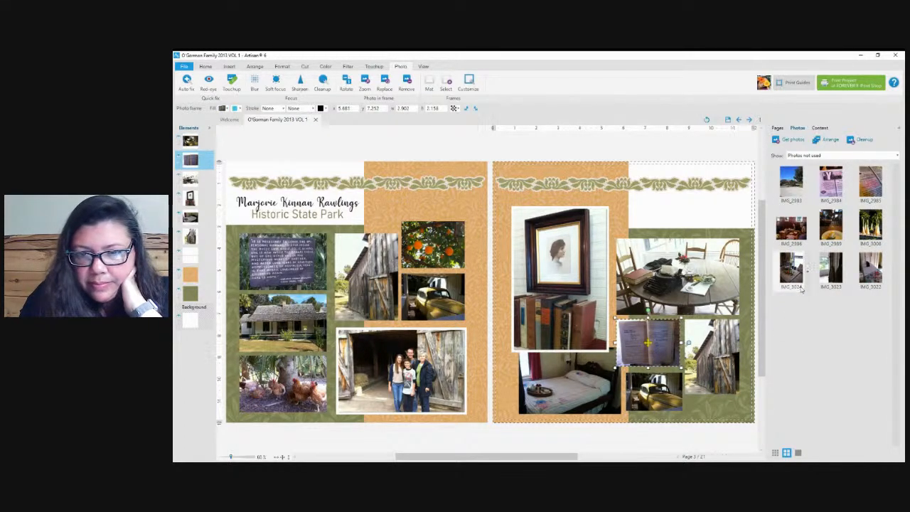
pyautogui.moveTo(793, 276); pyautogui.dragTo(719, 360)
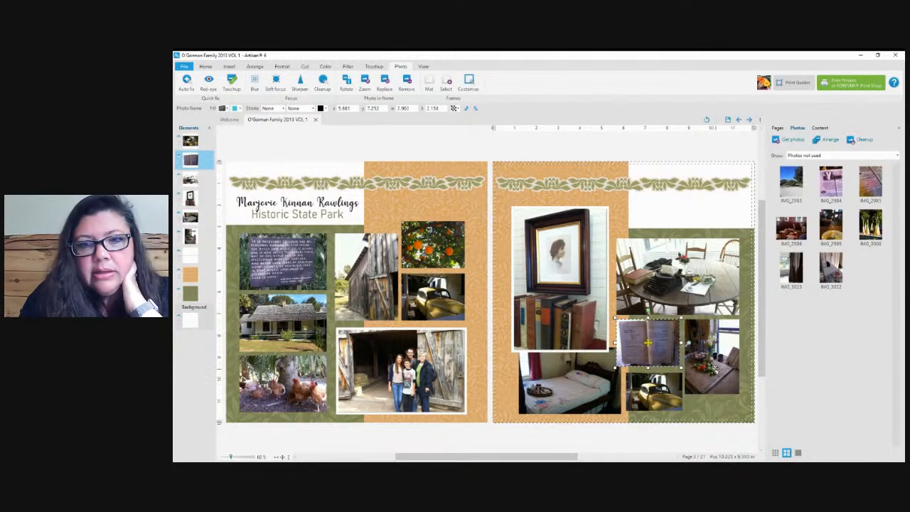
pyautogui.click(712, 355)
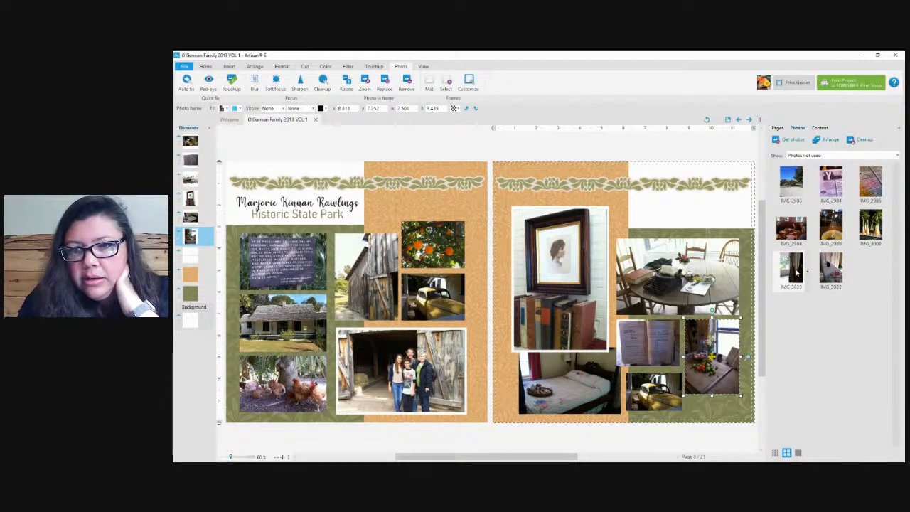
pyautogui.moveTo(797, 272)
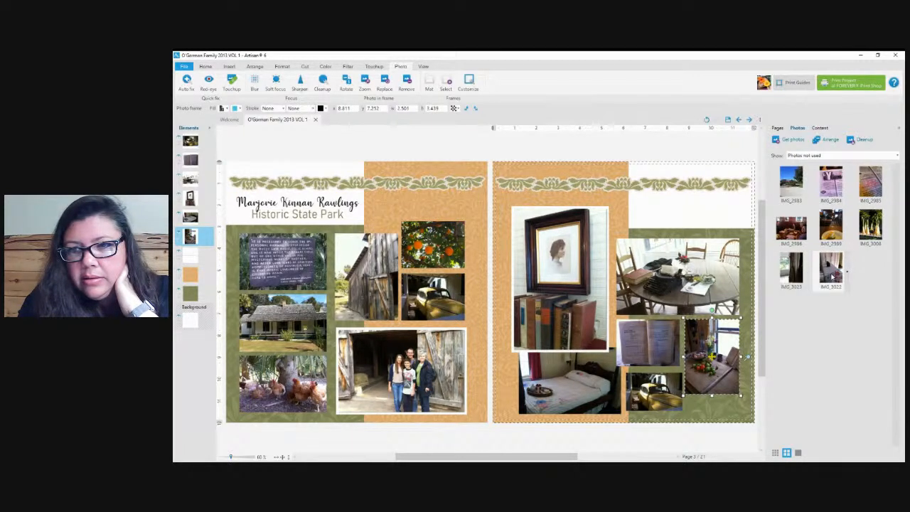
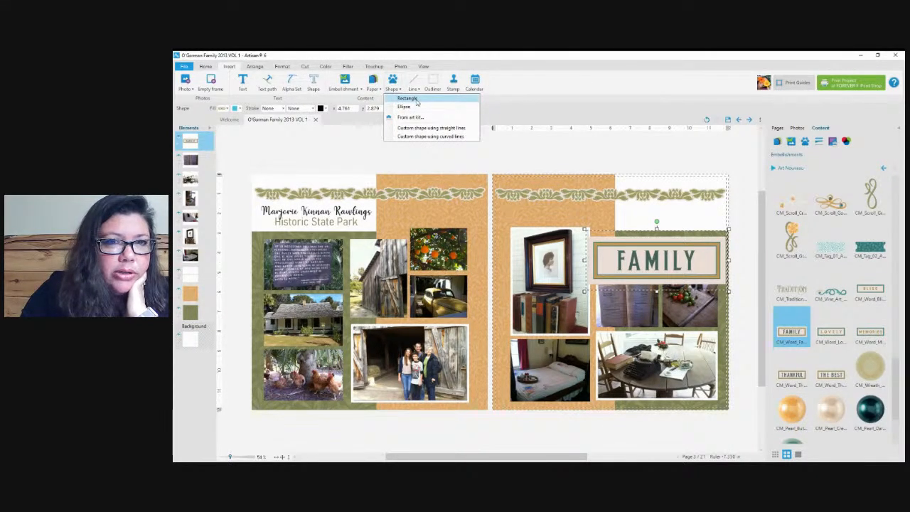
# - Draw a rectangle about 9.9 in wide by 1.2 in high above page 3's photos and set its stroke width to None
pyautogui.click(415, 101)
pyautogui.moveTo(608, 316); pyautogui.dragTo(621, 227)
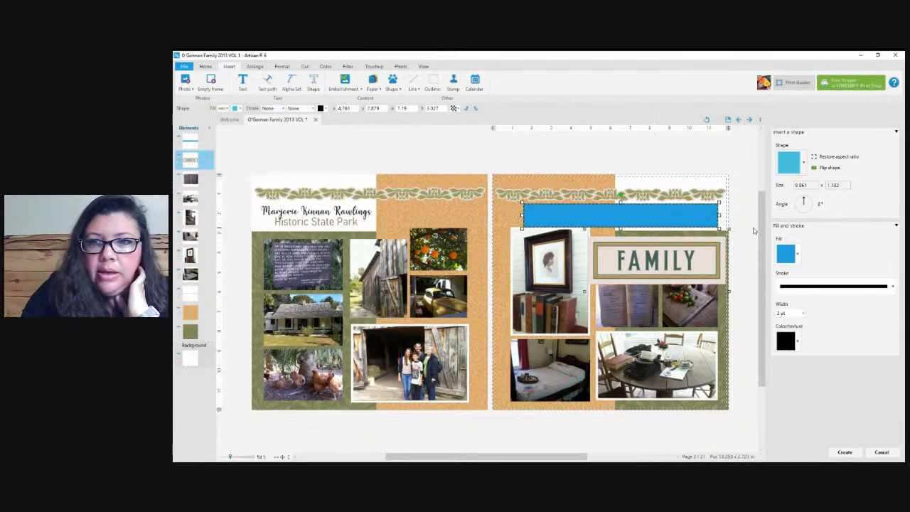
pyautogui.click(801, 314)
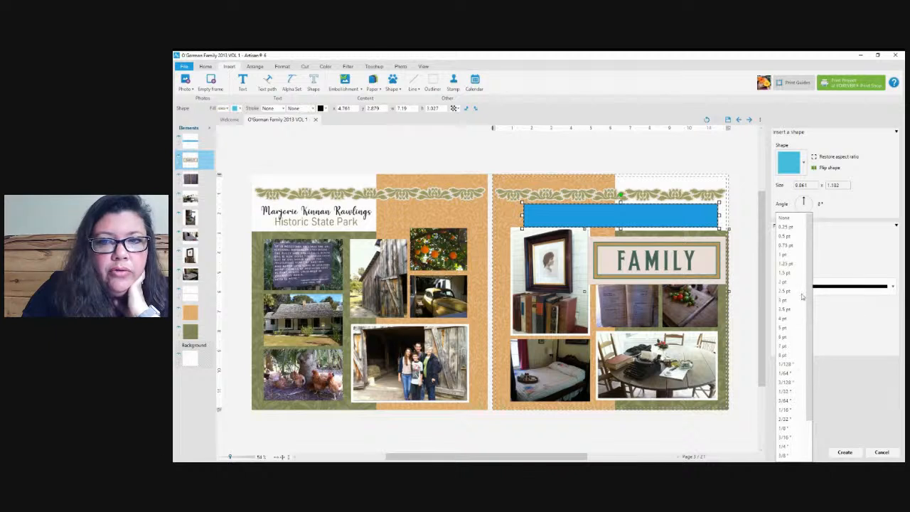
pyautogui.click(785, 217)
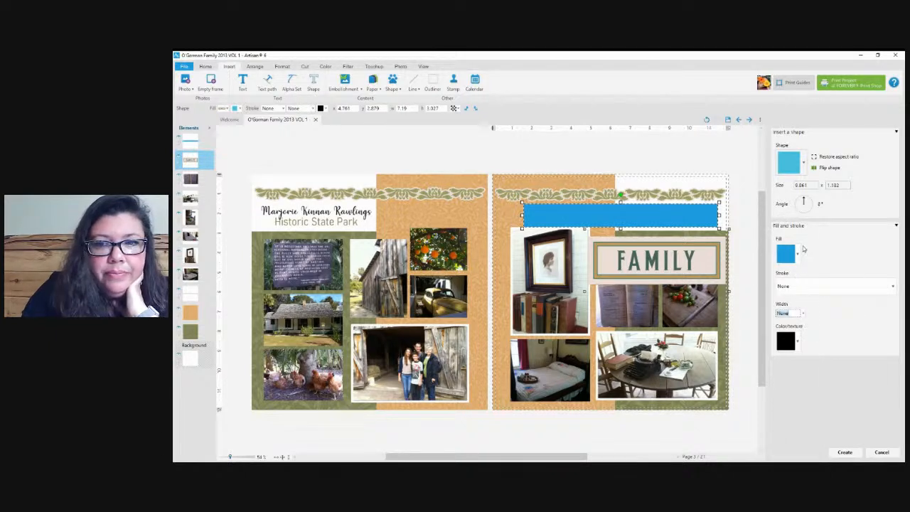
# - Create the rectangle with a solid fill sampled from the FAMILY embellishment's pale background, and select that embellishment
pyautogui.click(798, 254)
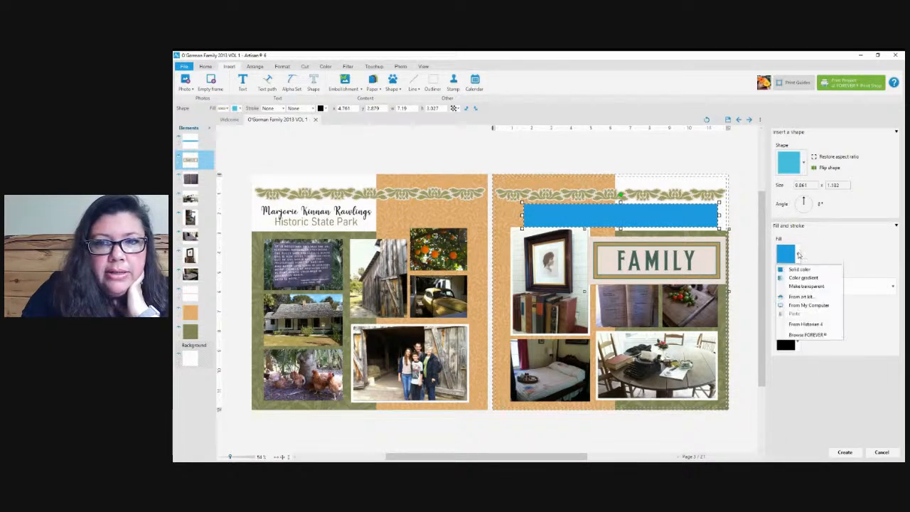
pyautogui.click(805, 272)
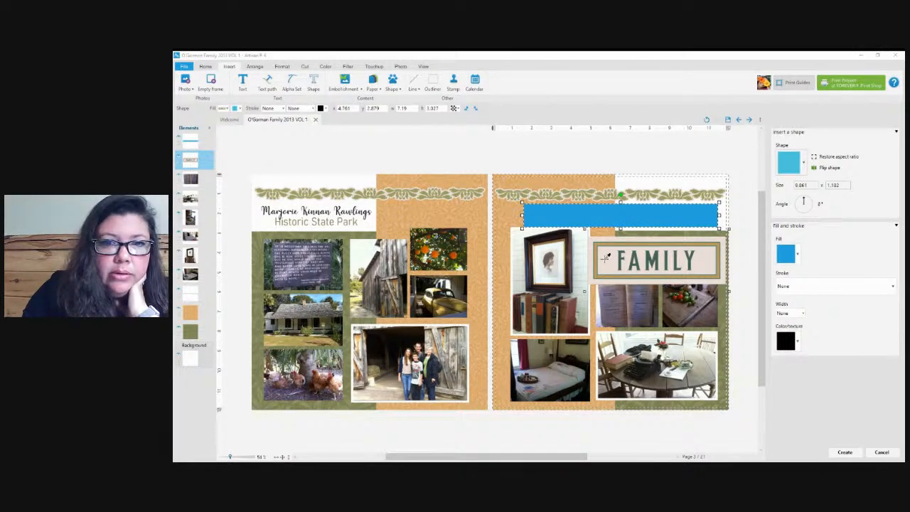
pyautogui.click(606, 259)
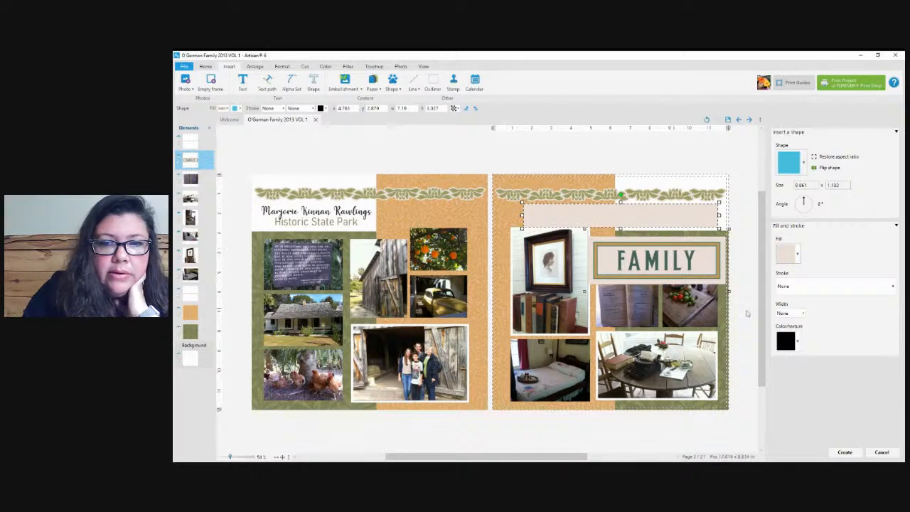
pyautogui.click(845, 452)
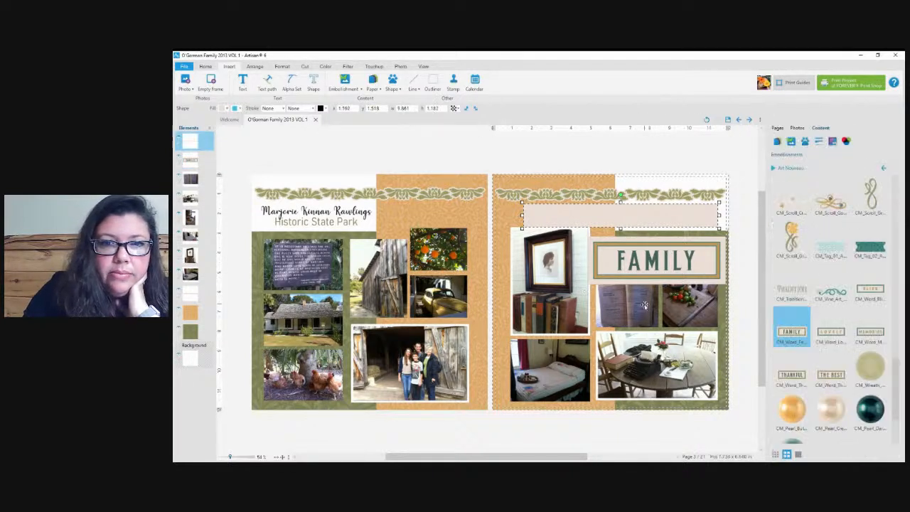
pyautogui.click(647, 260)
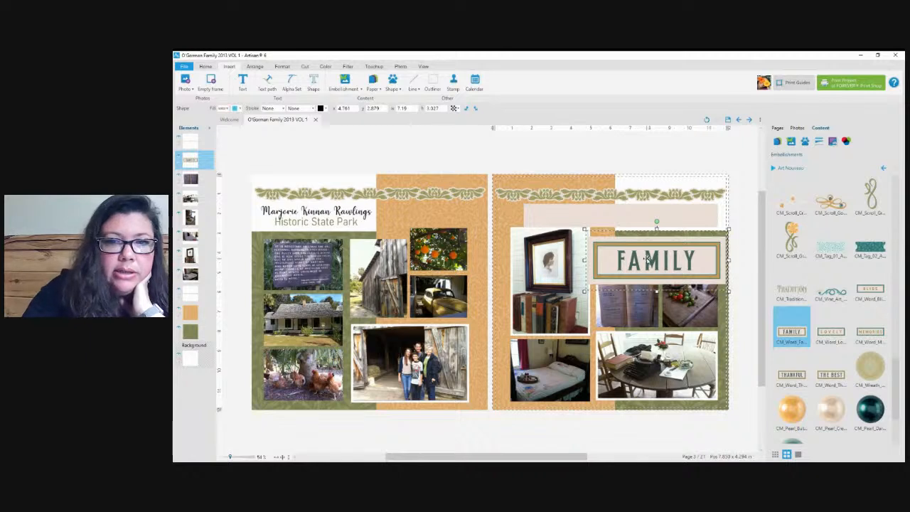
# - Delete the FAMILY embellishment, shorten page 3's pale rectangle to about 1 in high, and nudge it slightly down
pyautogui.press('Delete')
pyautogui.click(570, 218)
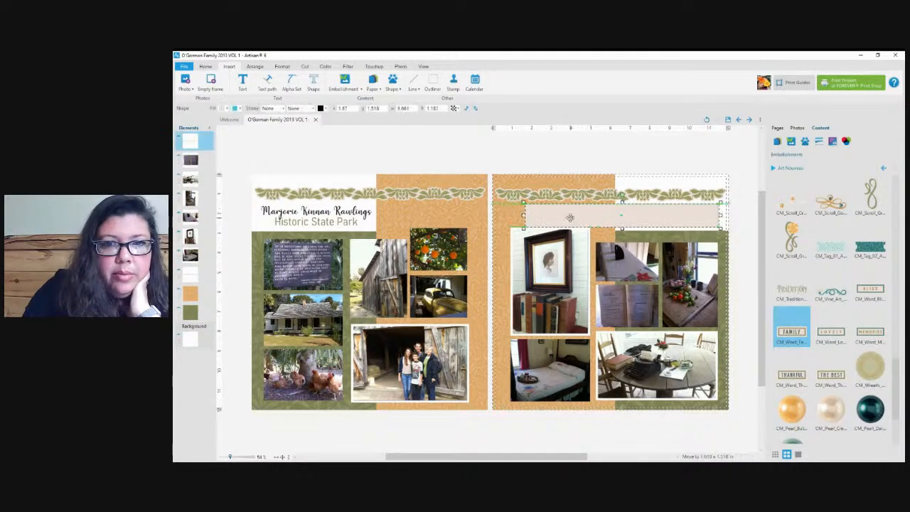
pyautogui.moveTo(570, 217); pyautogui.dragTo(569, 218)
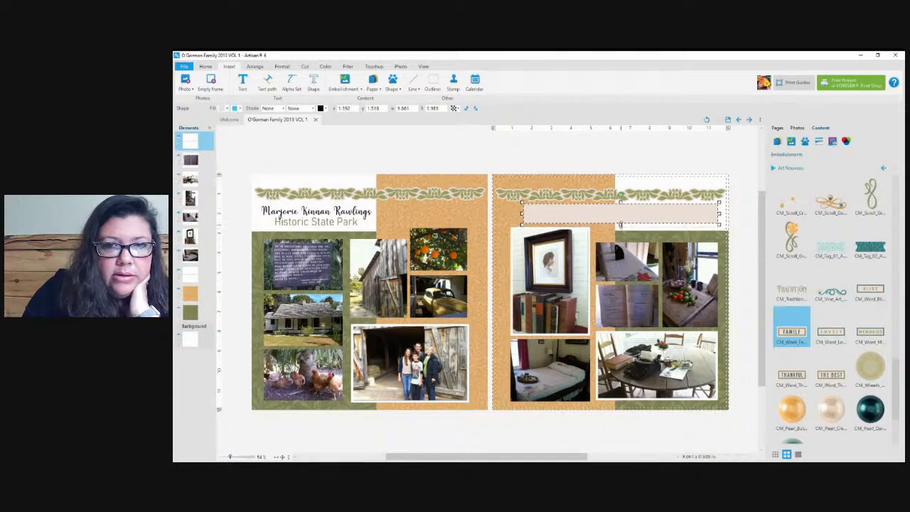
pyautogui.click(645, 241)
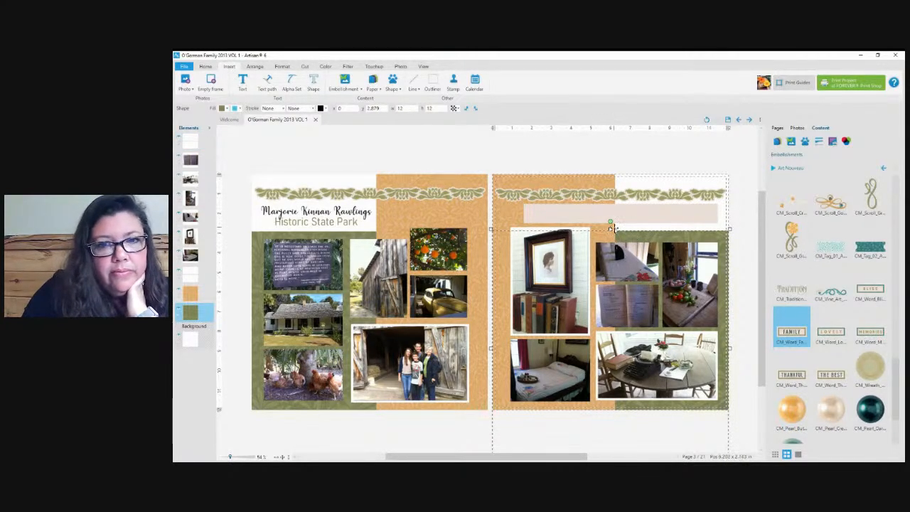
pyautogui.click(615, 222)
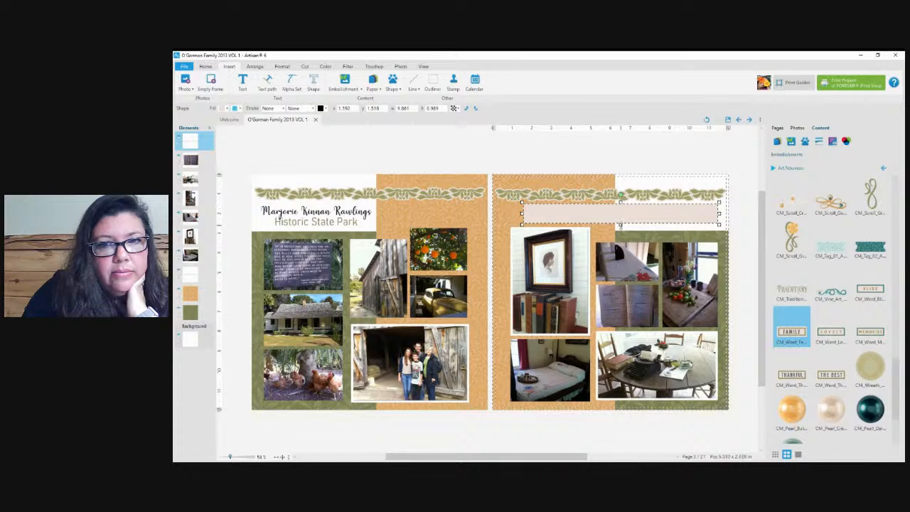
pyautogui.moveTo(631, 214); pyautogui.dragTo(632, 216)
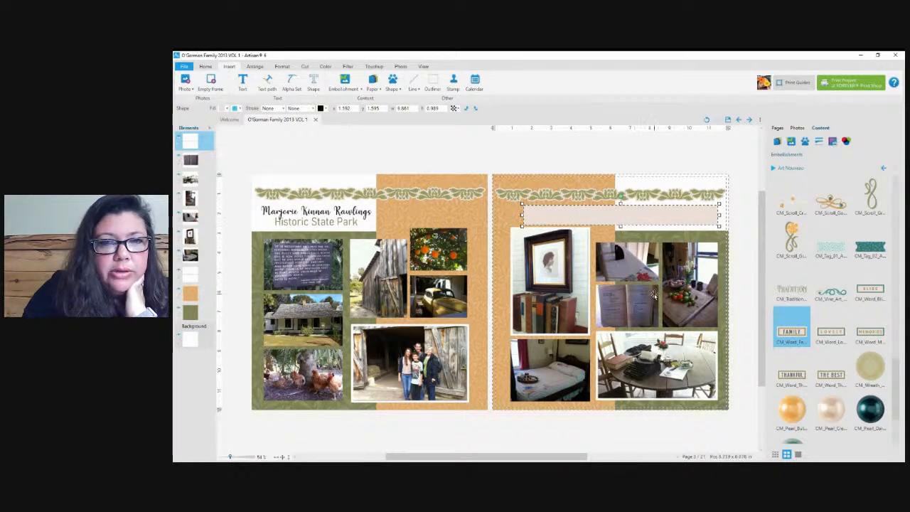
# - Extend the pale rectangle downward to about 1.6 in high and layer it behind all of page 3's photos
pyautogui.click(667, 186)
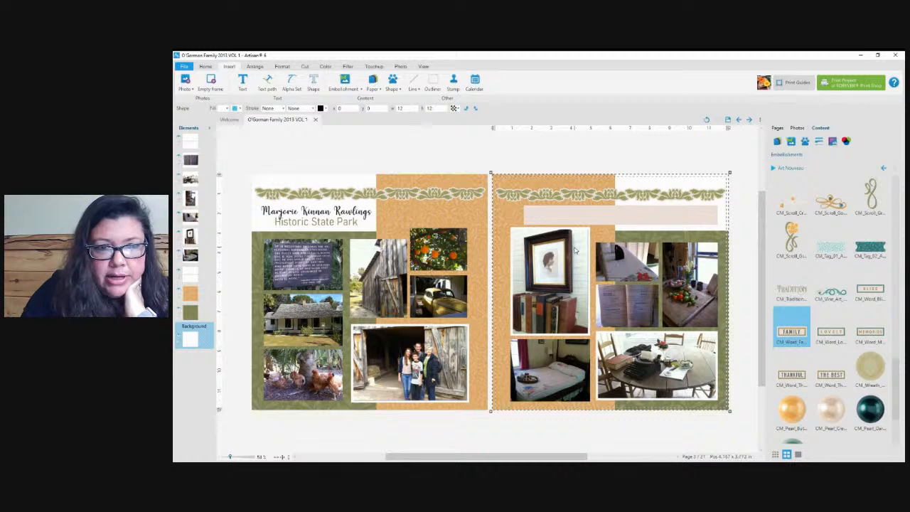
pyautogui.click(646, 218)
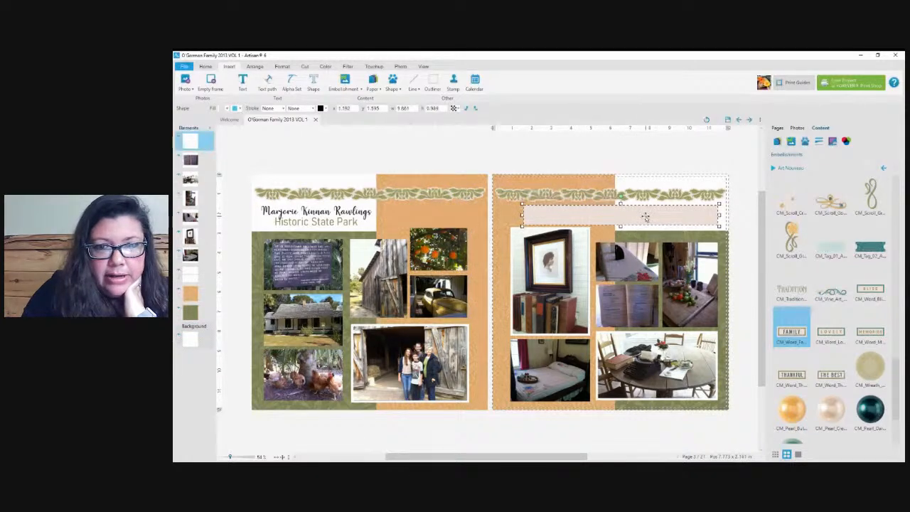
pyautogui.moveTo(620, 226); pyautogui.dragTo(620, 237)
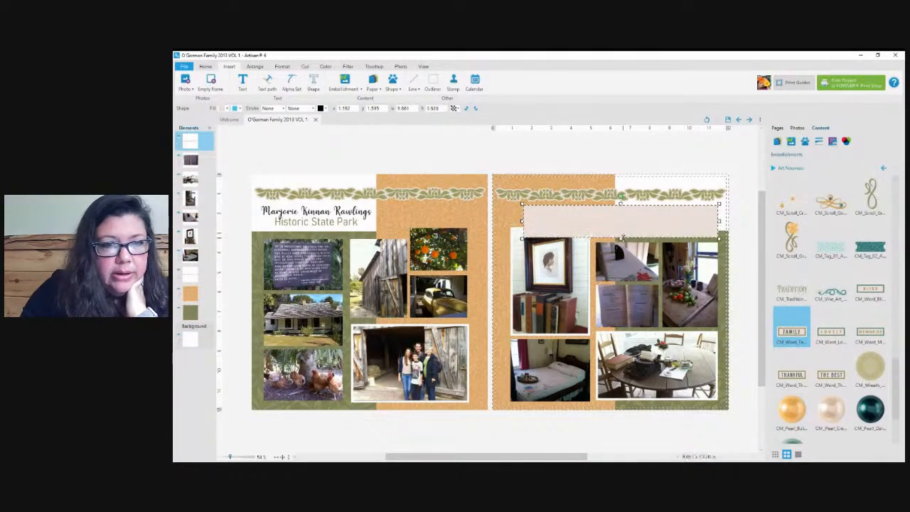
pyautogui.moveTo(191, 142); pyautogui.dragTo(196, 254)
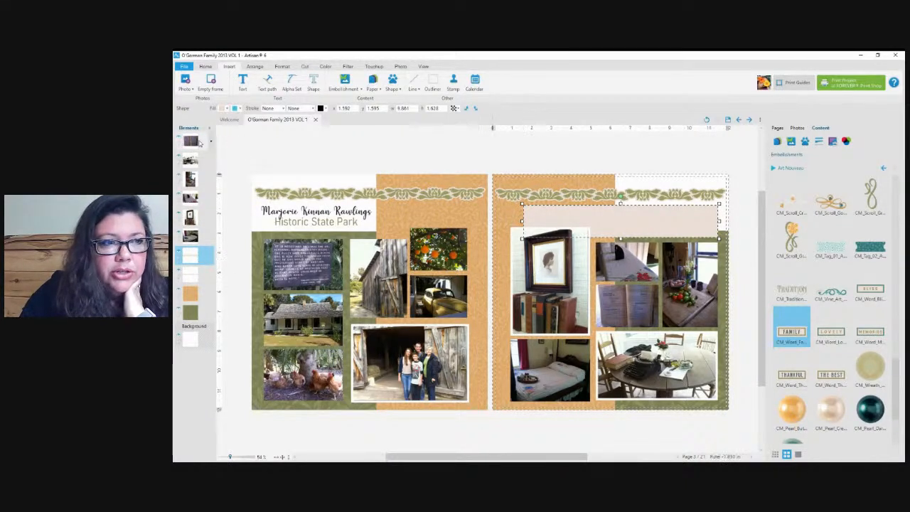
pyautogui.click(661, 184)
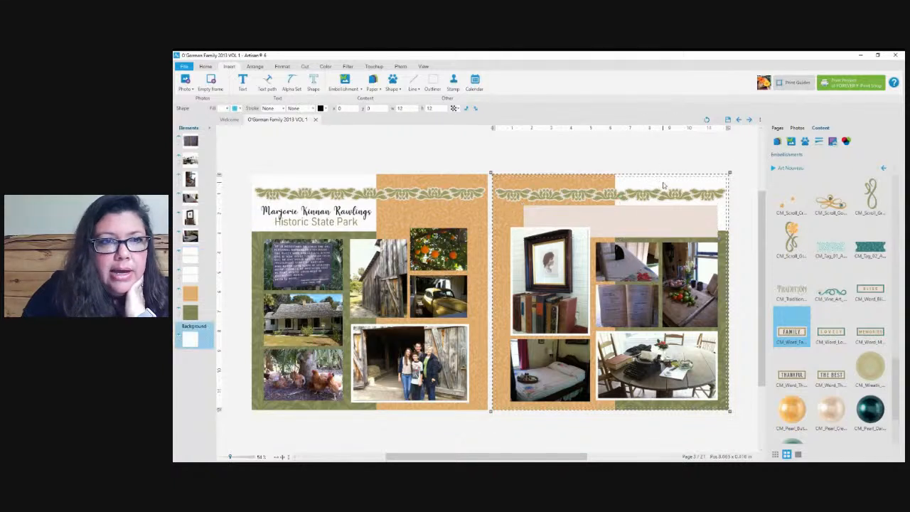
# - Start a text box over the pale rectangle, sized about 9.2 in wide by 0.9 in high
pyautogui.click(244, 82)
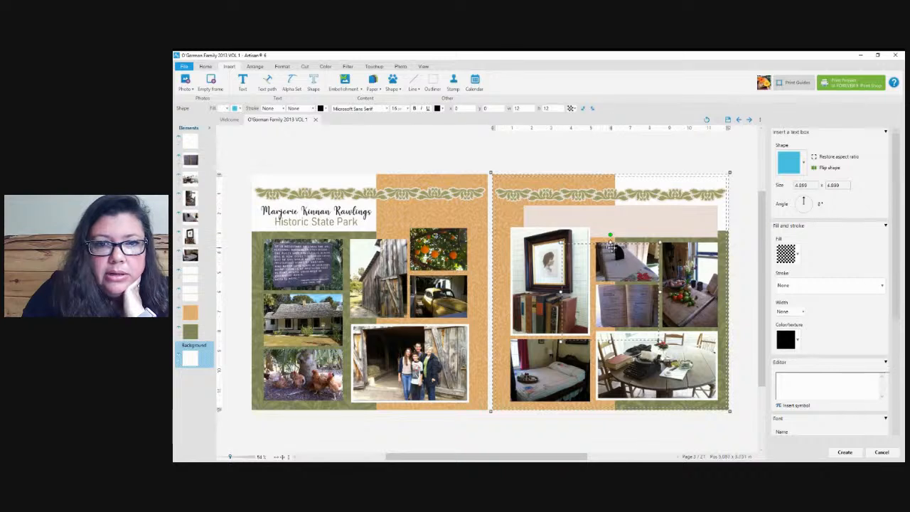
pyautogui.click(580, 218)
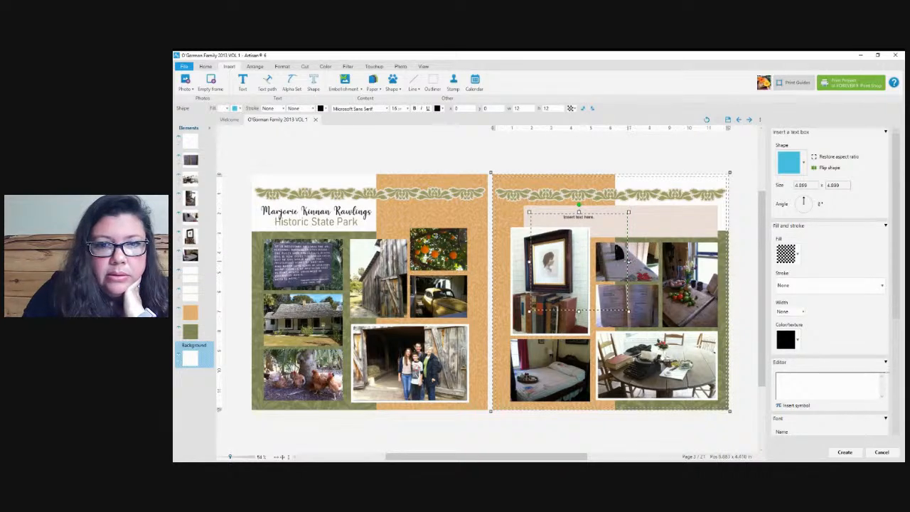
pyautogui.moveTo(629, 261); pyautogui.dragTo(713, 261)
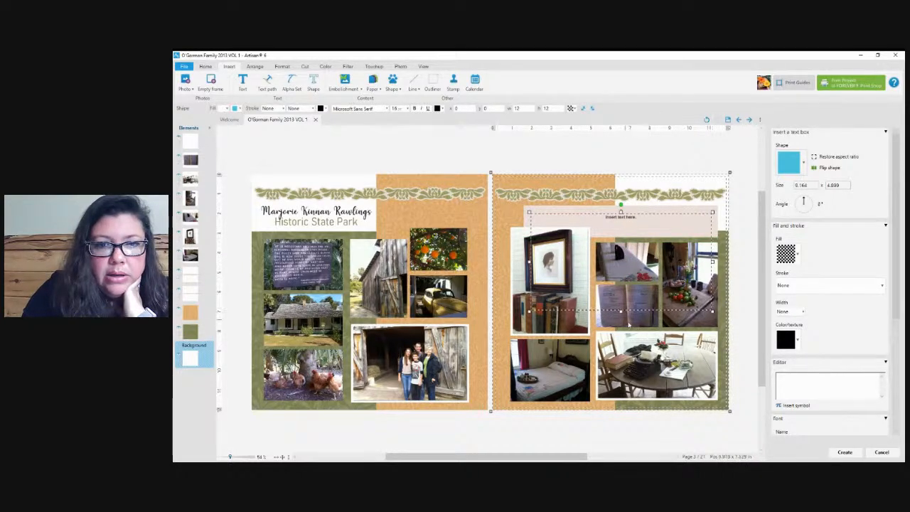
pyautogui.moveTo(621, 311); pyautogui.dragTo(617, 238)
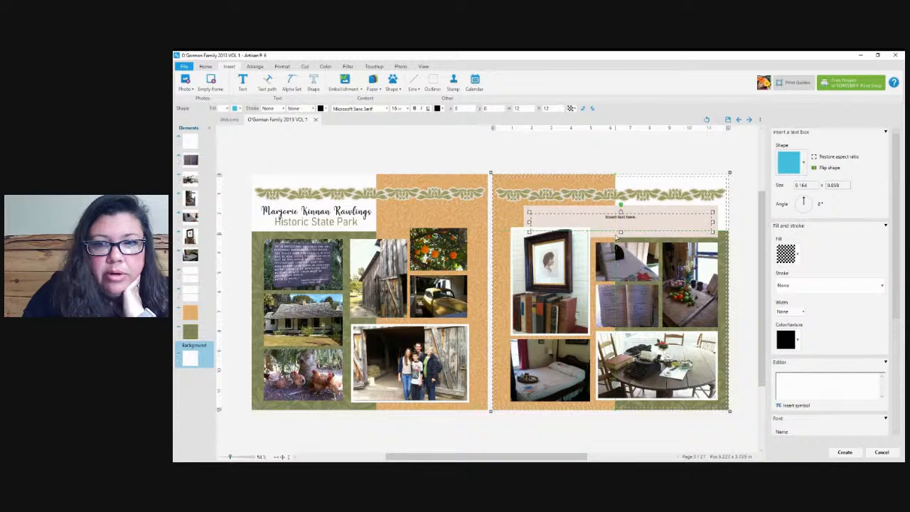
# - Set the new text box's font to Bahnschrift SemiLight SemiCondensed and create the box
pyautogui.scroll(-2, 901, 313)
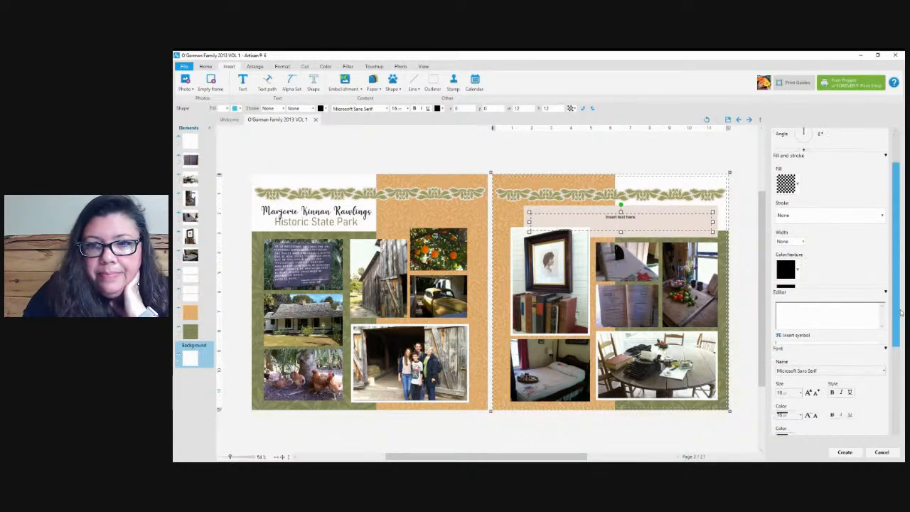
pyautogui.scroll(-2, 901, 313)
pyautogui.click(832, 297)
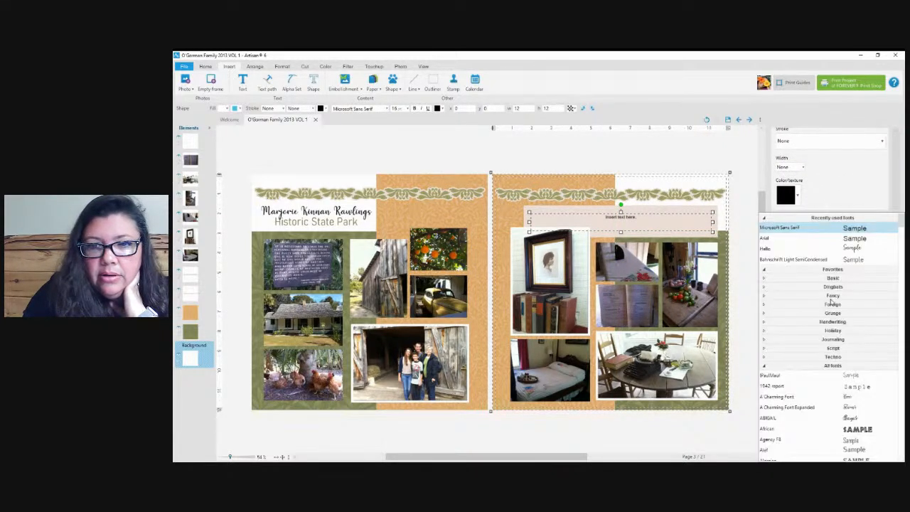
pyautogui.click(878, 259)
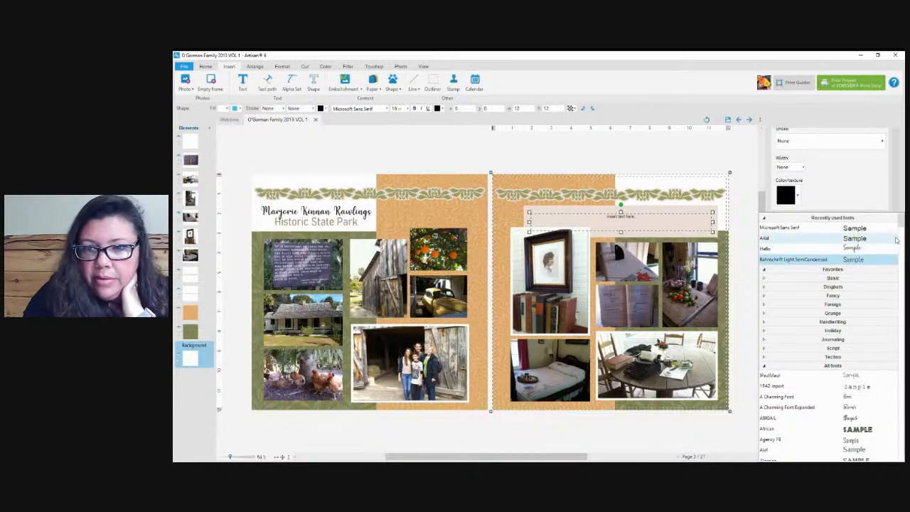
pyautogui.scroll(-2, 903, 223)
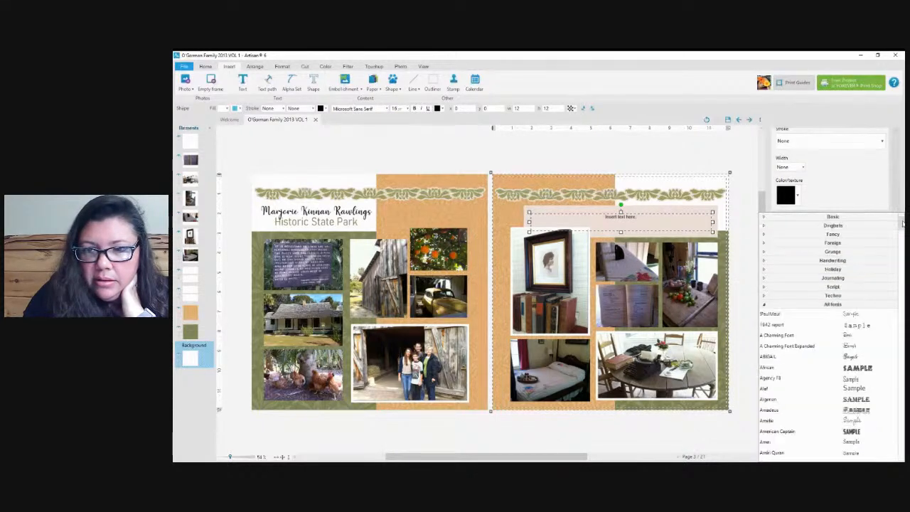
pyautogui.moveTo(903, 223); pyautogui.dragTo(905, 246)
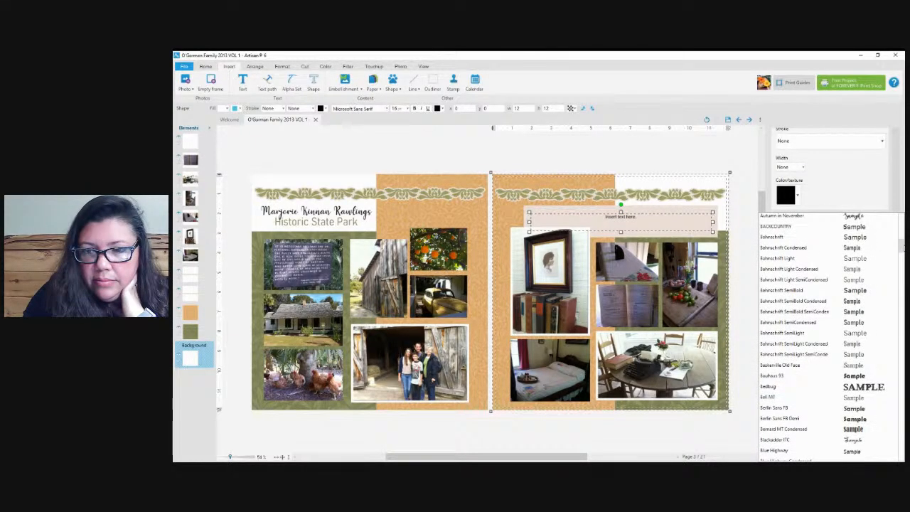
pyautogui.click(862, 356)
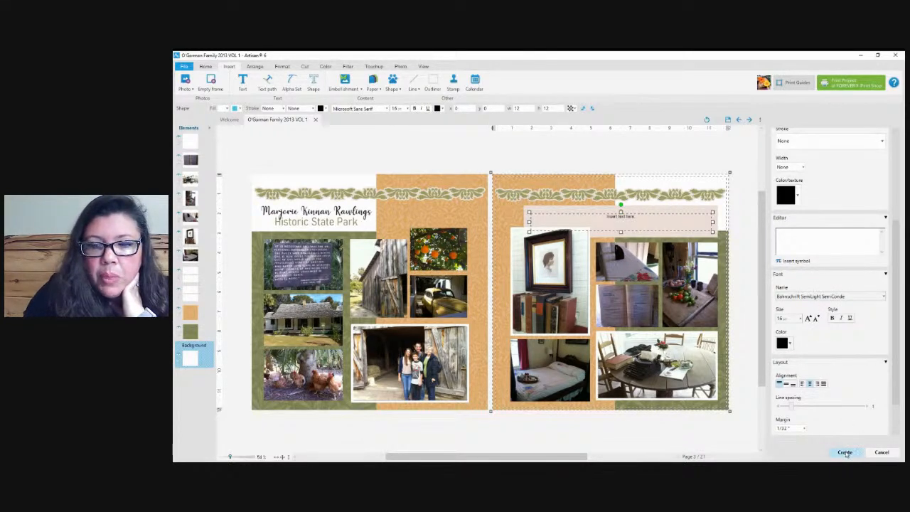
pyautogui.click(846, 453)
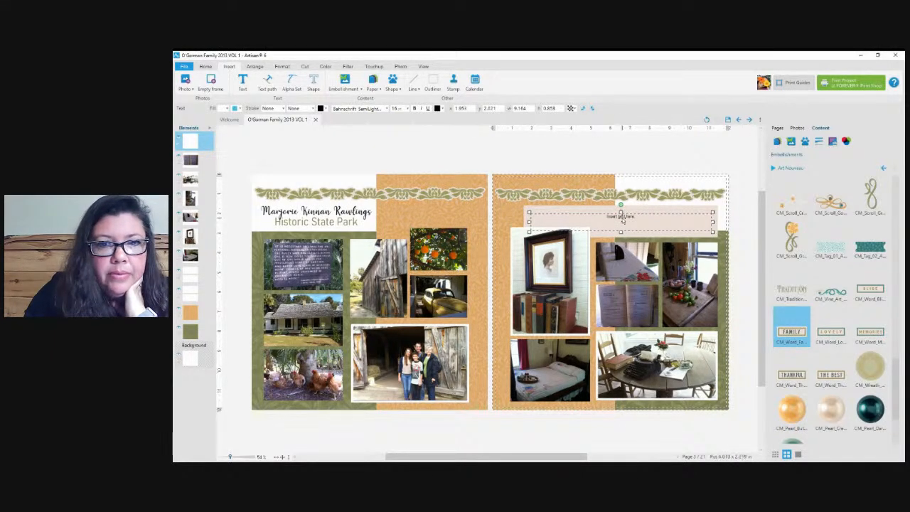
# - Paste the copied Marjorie Kinnan Rawlings history text into the text box and apply it
pyautogui.doubleClick(623, 222)
pyautogui.rightClick(623, 221)
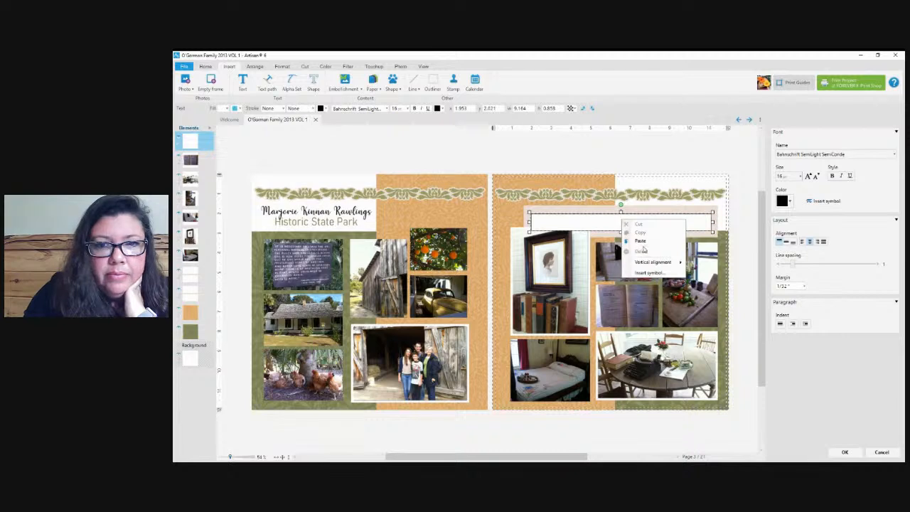
pyautogui.click(644, 242)
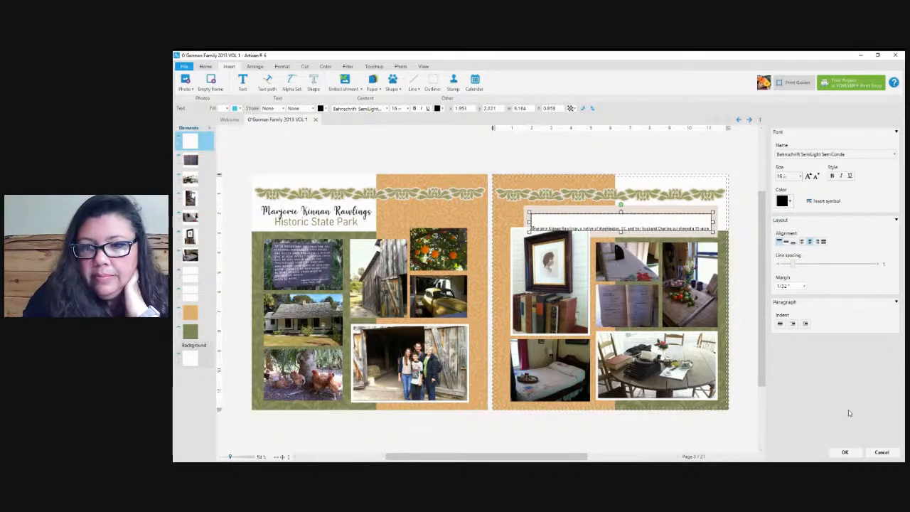
pyautogui.click(845, 452)
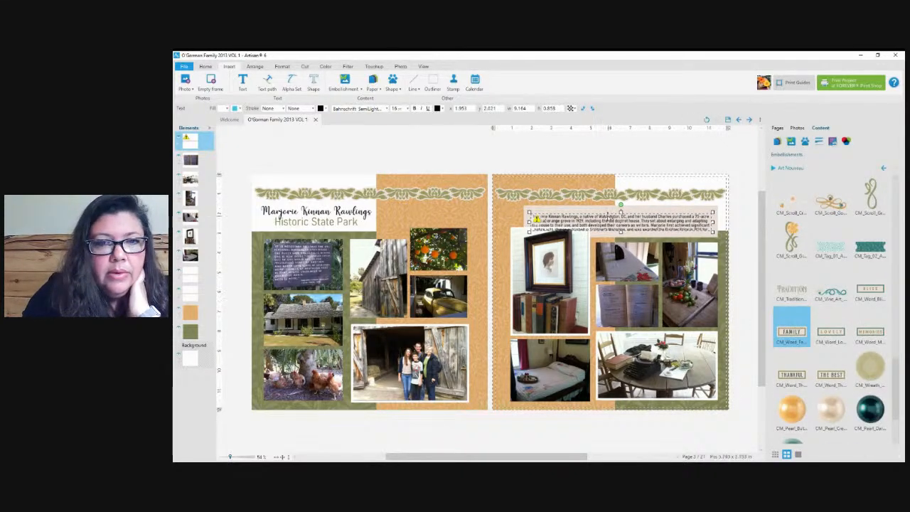
# - Enlarge the history text box to about 1.5 in high and remove the reference mark after "home" in the first paragraph
pyautogui.doubleClick(613, 222)
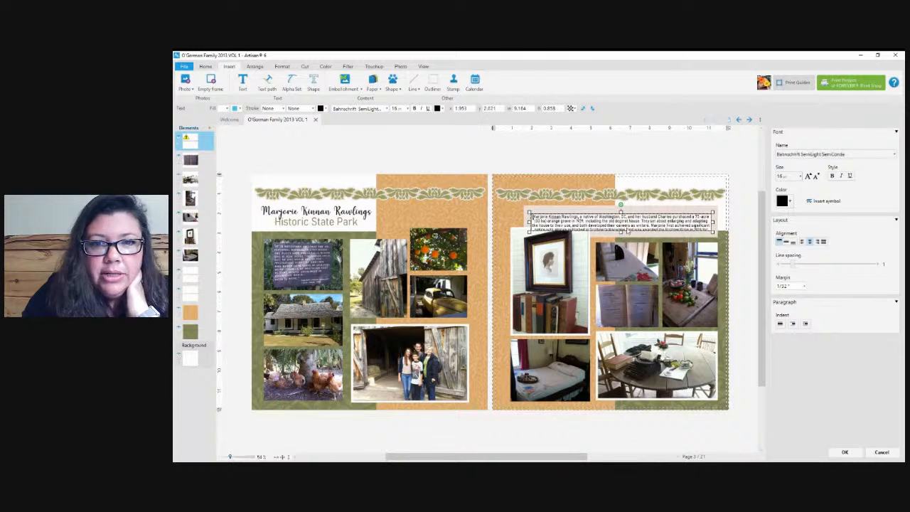
pyautogui.moveTo(621, 233)
pyautogui.mouseDown()
pyautogui.moveTo(621, 207)
pyautogui.moveTo(622, 240)
pyautogui.mouseUp()
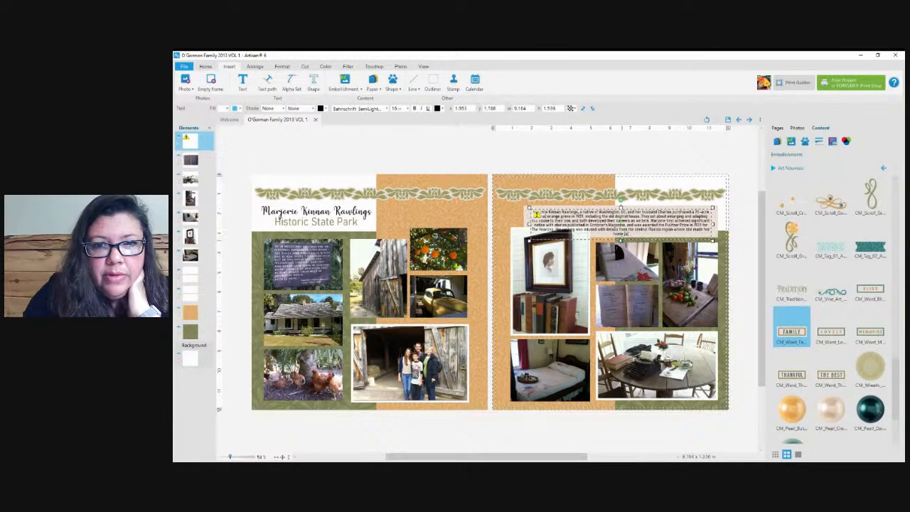
pyautogui.doubleClick(633, 235)
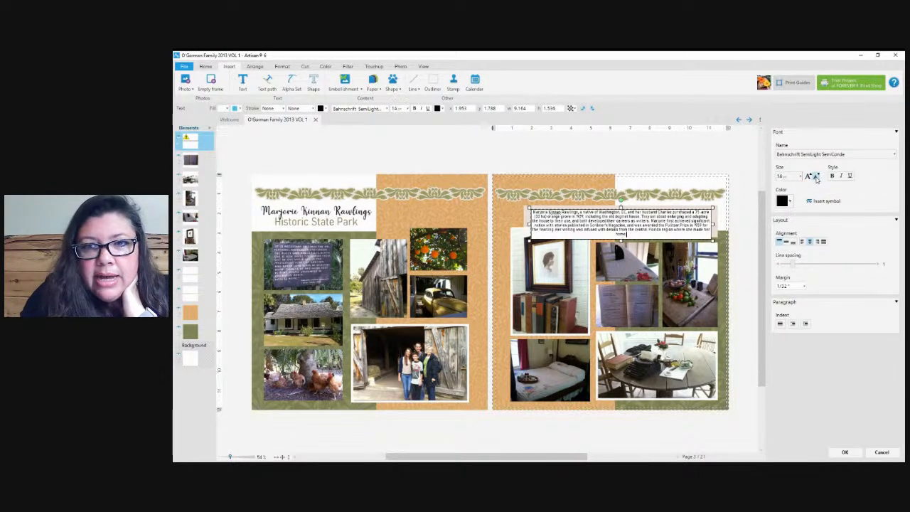
pyautogui.click(845, 452)
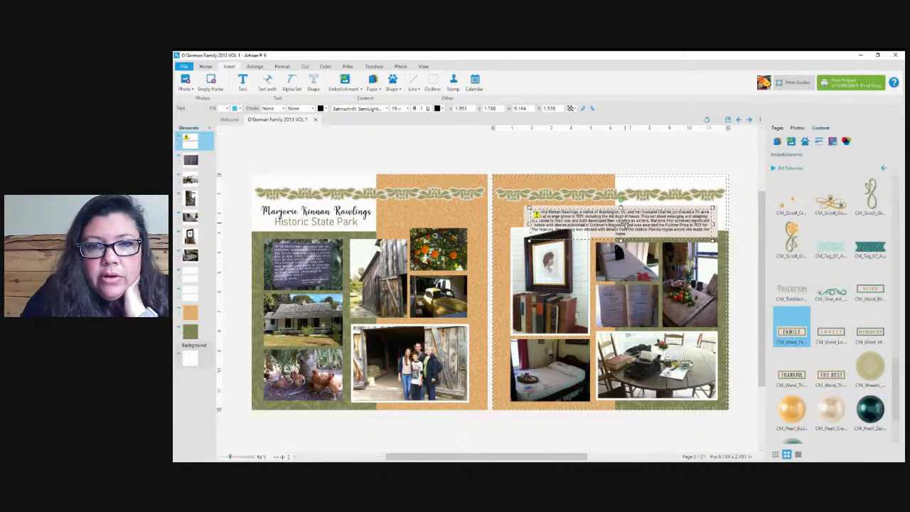
# - Select the first history paragraph and reduce its font size to one step below 13 pt
pyautogui.doubleClick(625, 225)
pyautogui.moveTo(625, 235); pyautogui.dragTo(528, 210)
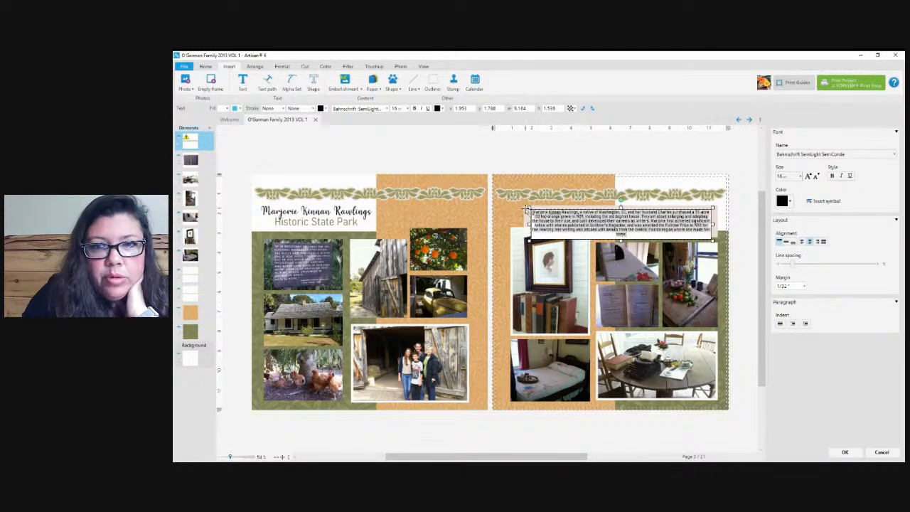
pyautogui.click(817, 179)
pyautogui.click(816, 178)
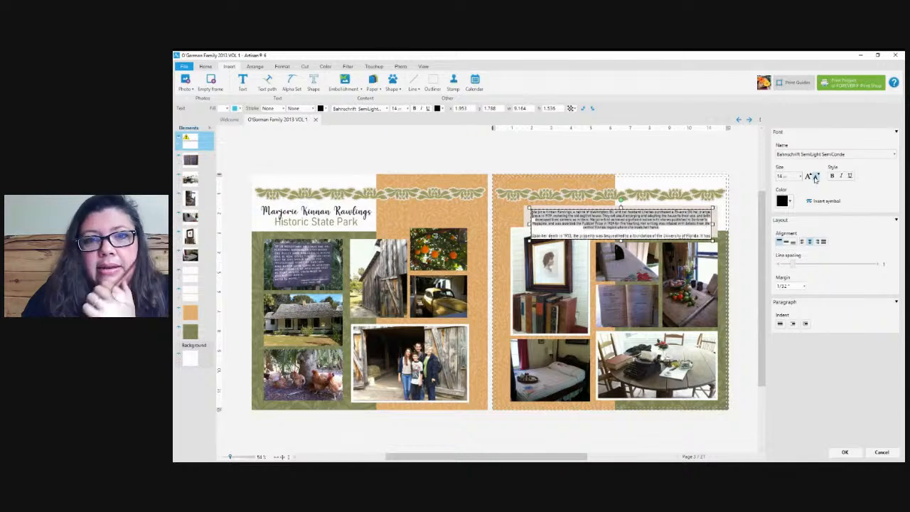
pyautogui.click(816, 178)
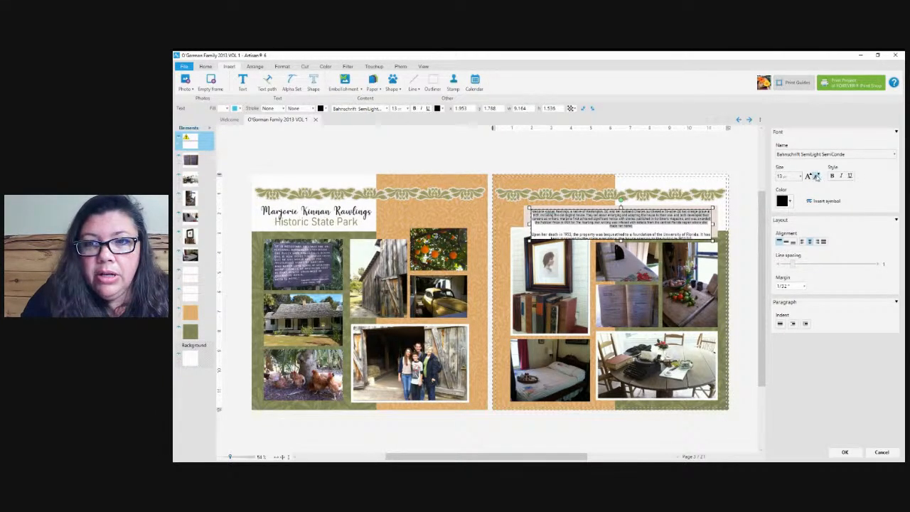
pyautogui.click(817, 179)
# - Select the second history paragraph and reduce its font size to 12 pt
pyautogui.click(537, 230)
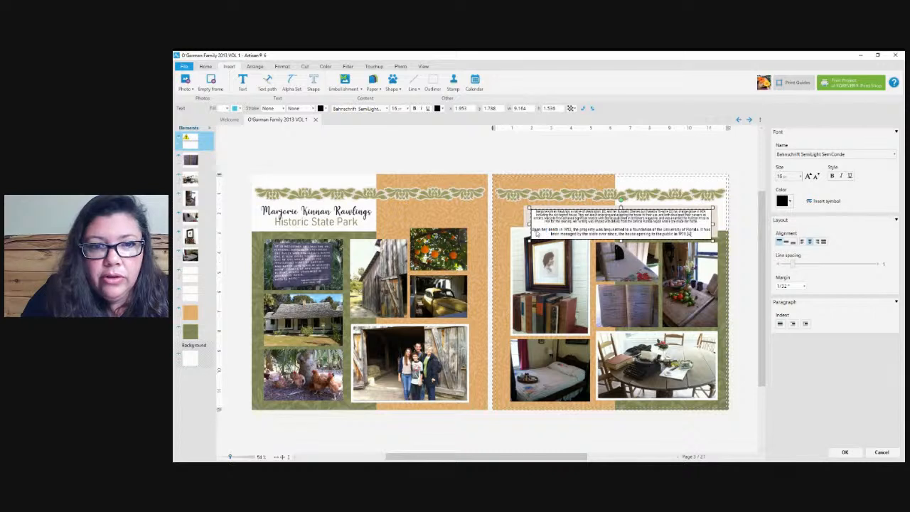
pyautogui.moveTo(538, 229); pyautogui.dragTo(718, 241)
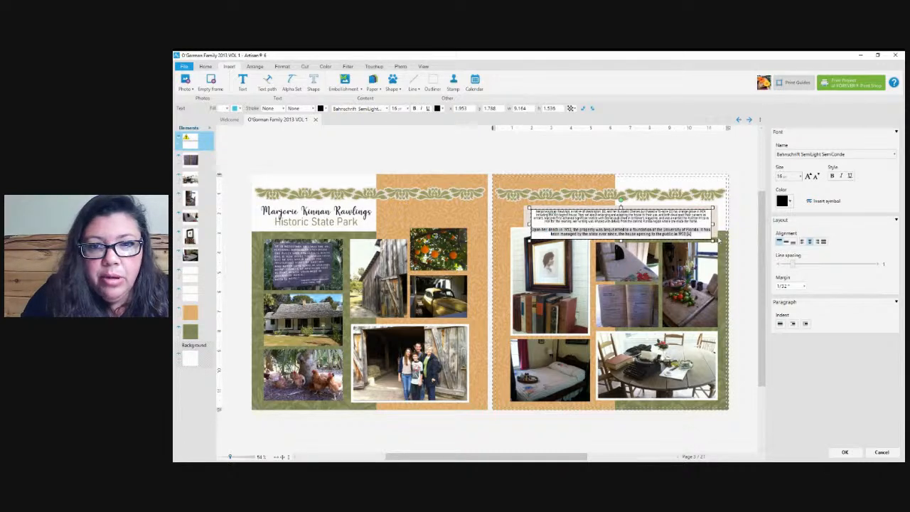
pyautogui.click(817, 179)
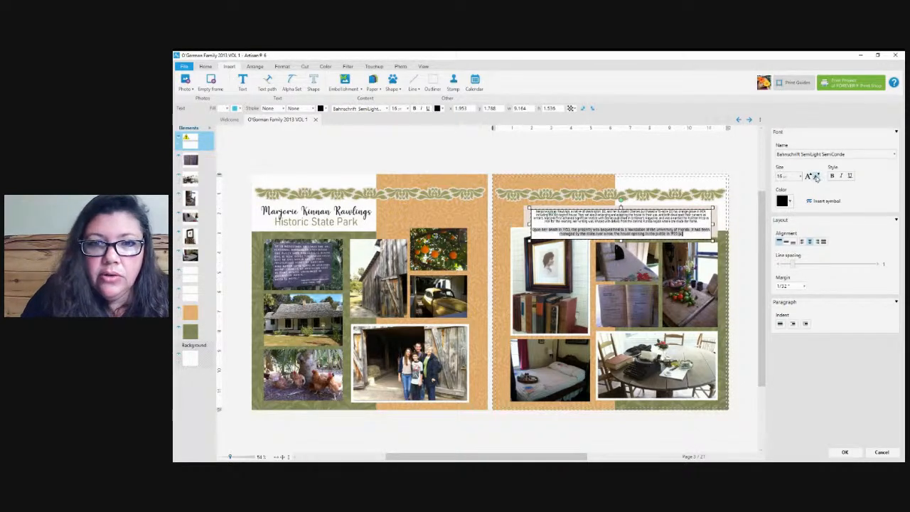
pyautogui.click(816, 178)
pyautogui.click(816, 178)
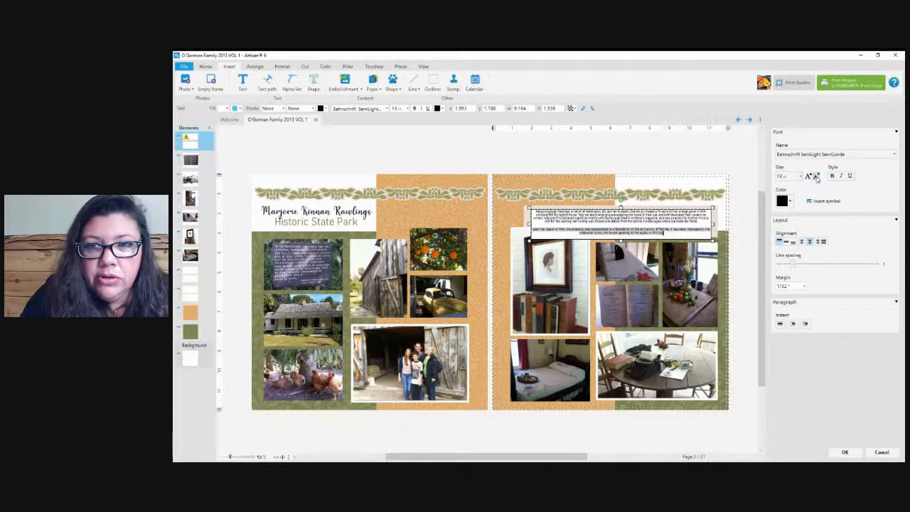
pyautogui.click(817, 179)
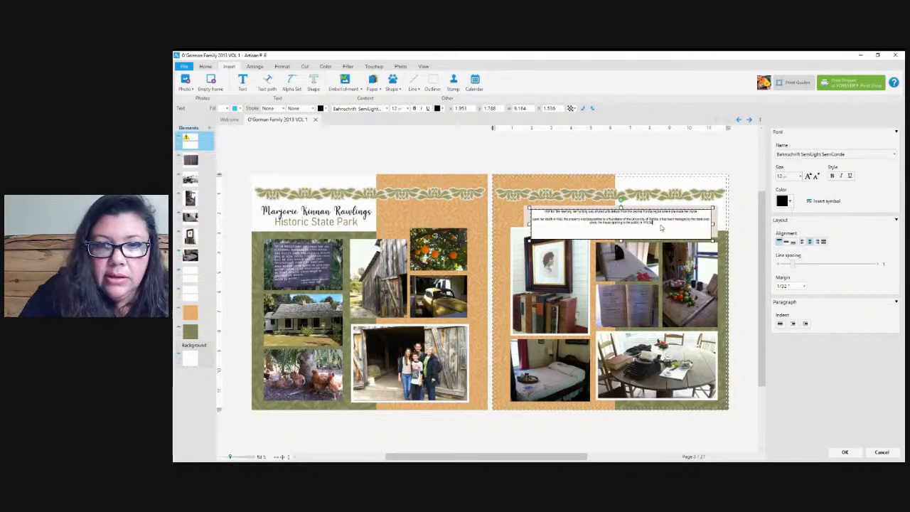
# - Remove the reference mark at the end of the history text and join the second paragraph onto the first
pyautogui.scroll(1, 661, 228)
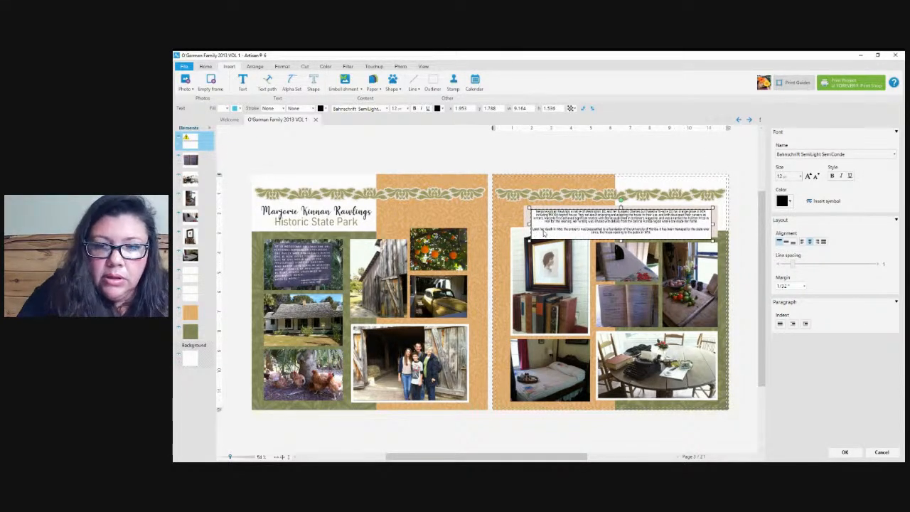
pyautogui.press('BackSpace')
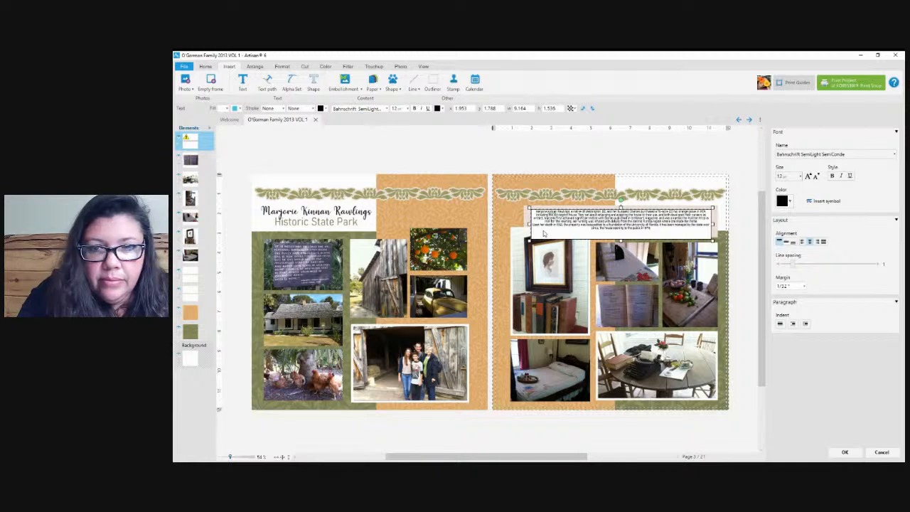
pyautogui.press('BackSpace')
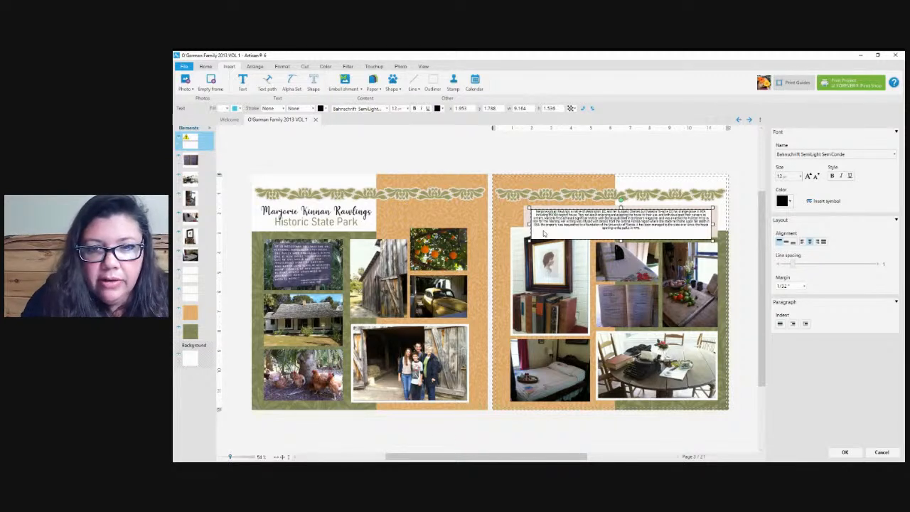
# - Right-align the entire history text and apply the change
pyautogui.click(802, 243)
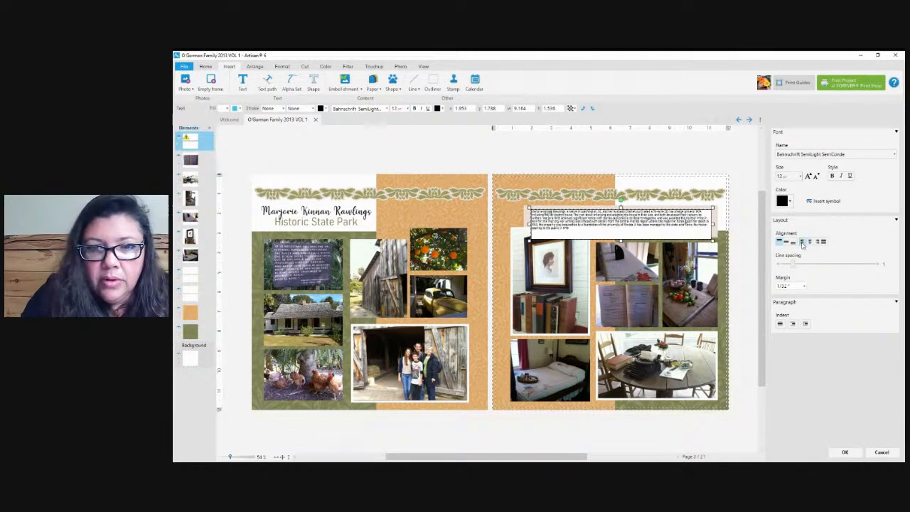
pyautogui.click(734, 223)
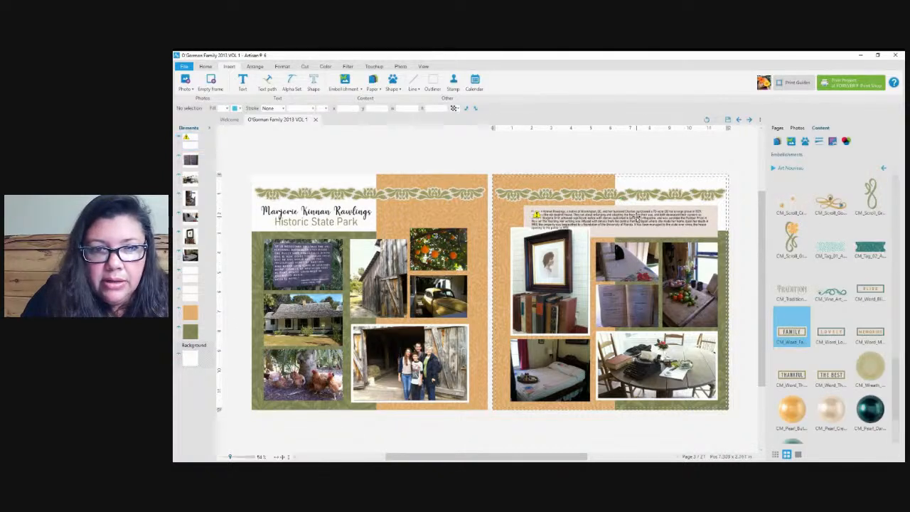
pyautogui.doubleClick(598, 223)
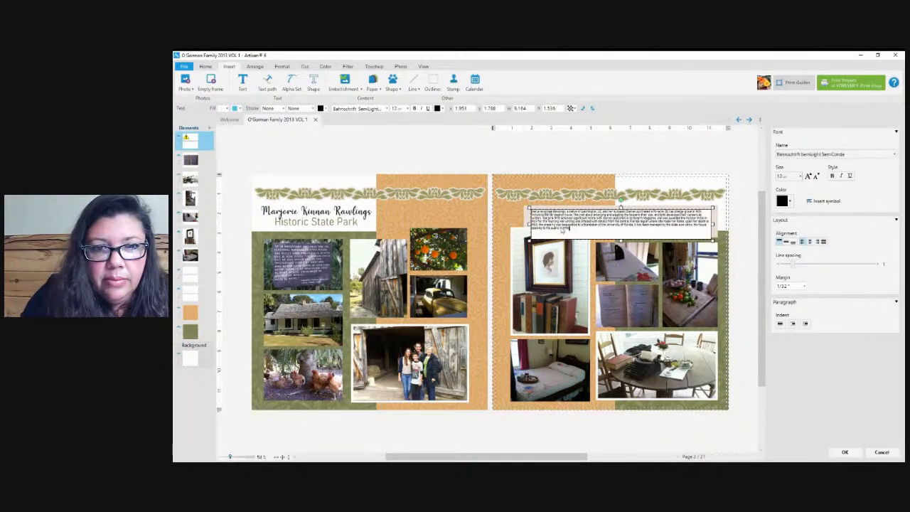
pyautogui.moveTo(570, 230); pyautogui.dragTo(528, 212)
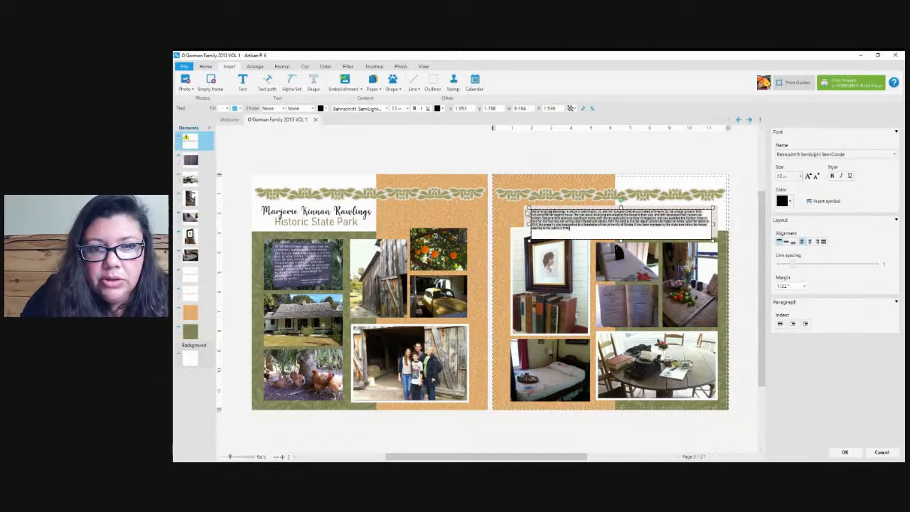
pyautogui.click(818, 242)
pyautogui.click(737, 216)
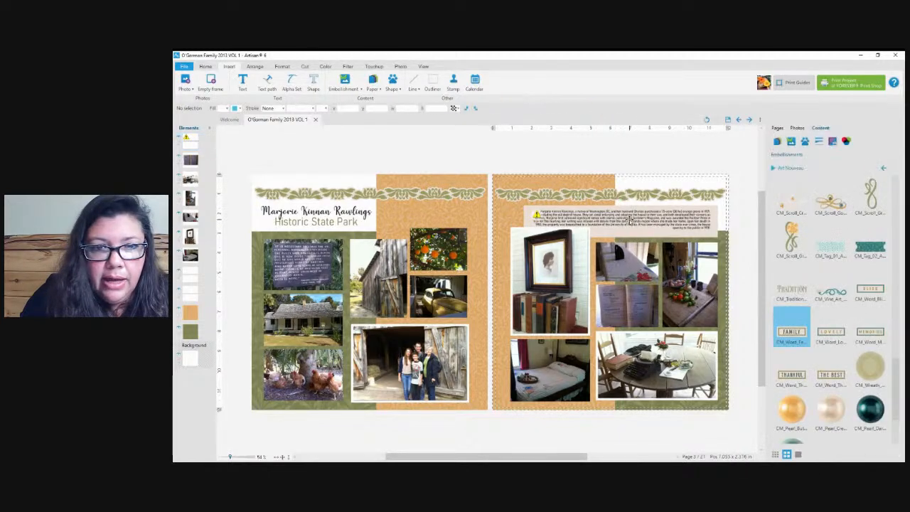
# - Shorten the framed-portrait photo on page 3 from its upper edge to about 5.45 in high
pyautogui.click(578, 250)
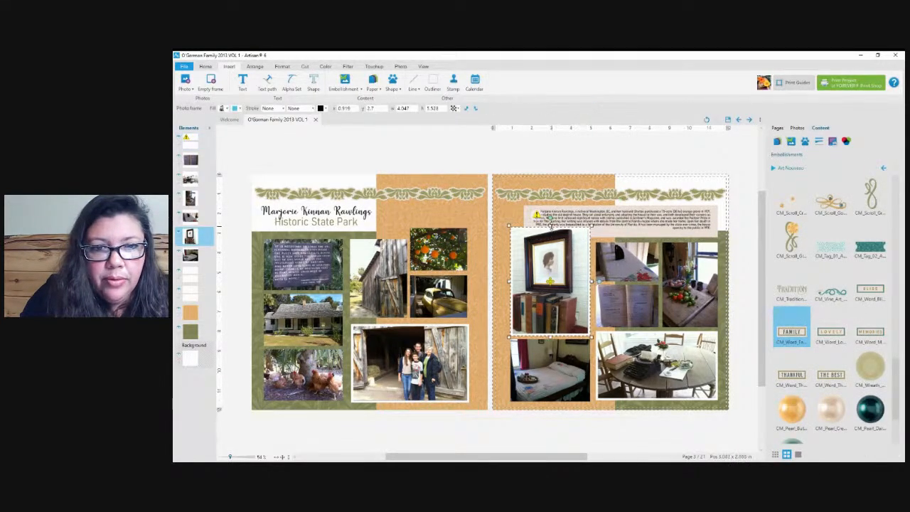
pyautogui.moveTo(550, 225); pyautogui.dragTo(552, 228)
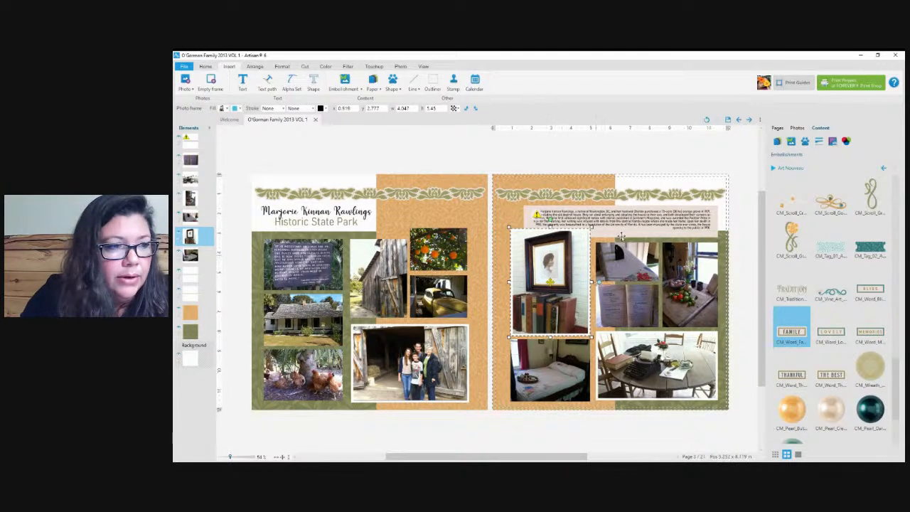
# - Increase the entire history text's font size to 13 pt and apply it
pyautogui.click(642, 222)
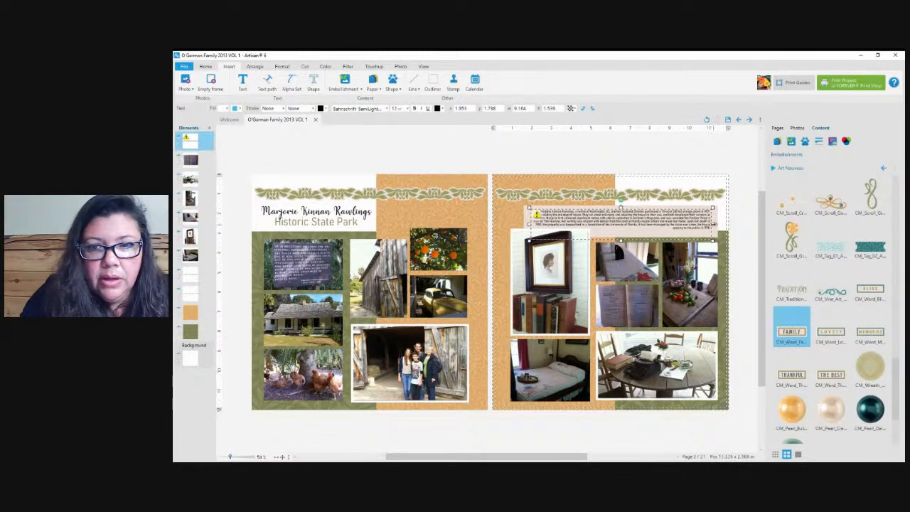
pyautogui.doubleClick(675, 221)
pyautogui.moveTo(539, 212); pyautogui.dragTo(700, 235)
pyautogui.click(808, 176)
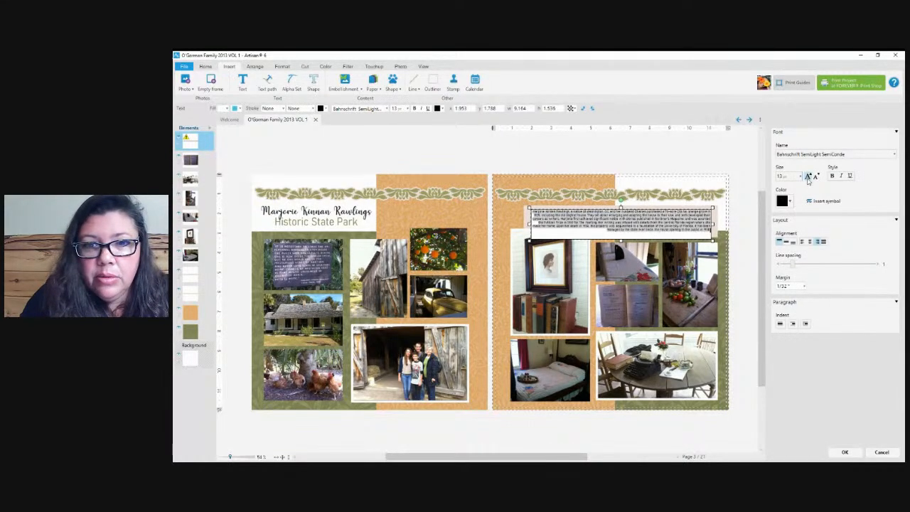
pyautogui.click(737, 211)
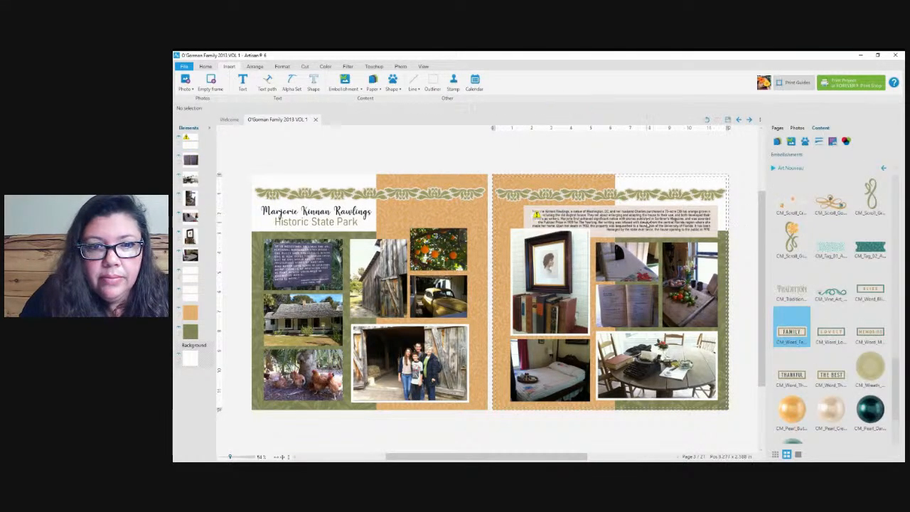
# - Lower the framed-portrait photo's upper edge further so that the photo is about 5.35 in high, clear of the history text
pyautogui.click(633, 221)
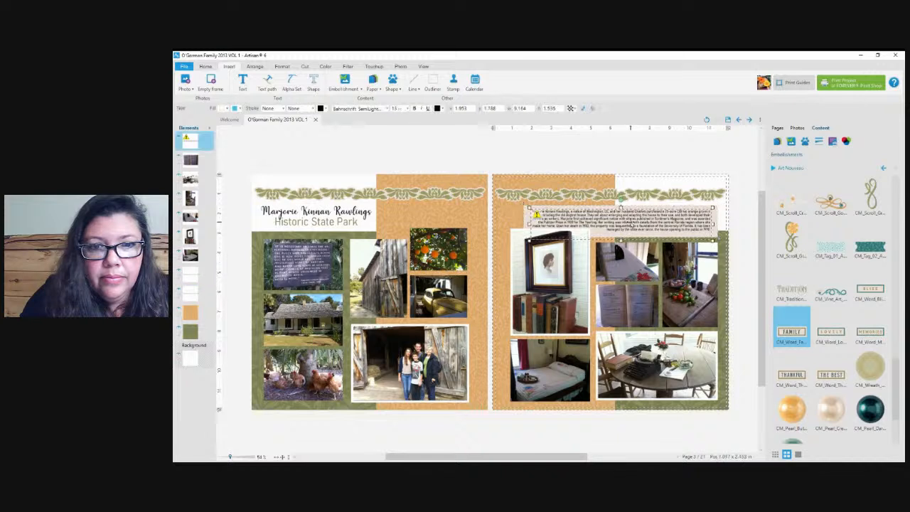
pyautogui.moveTo(631, 222); pyautogui.dragTo(629, 225)
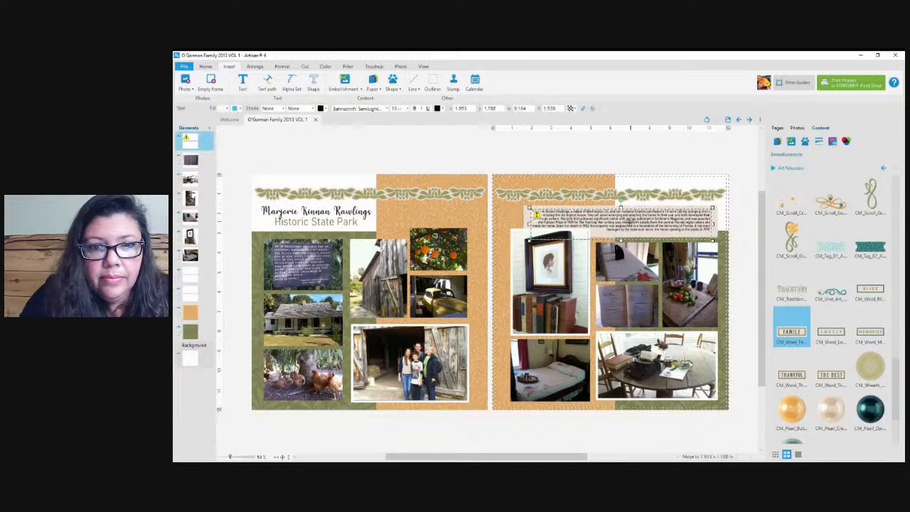
pyautogui.click(548, 233)
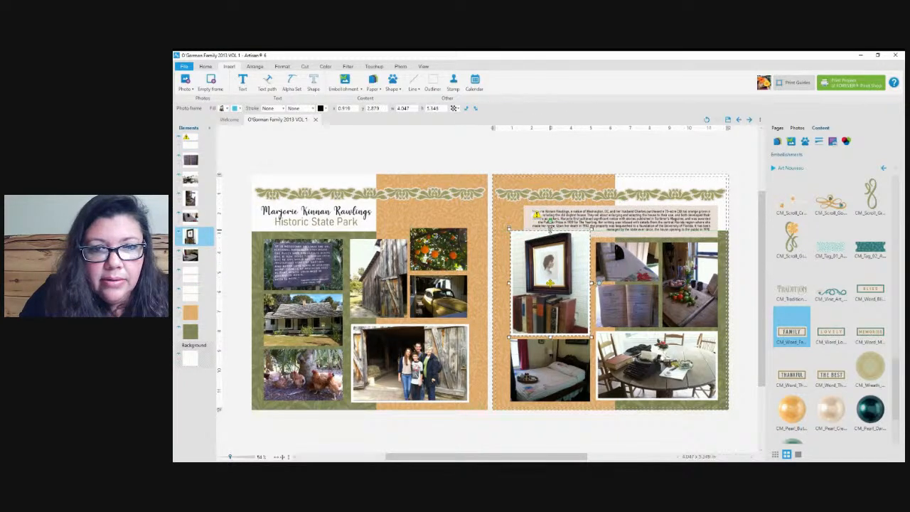
pyautogui.click(722, 220)
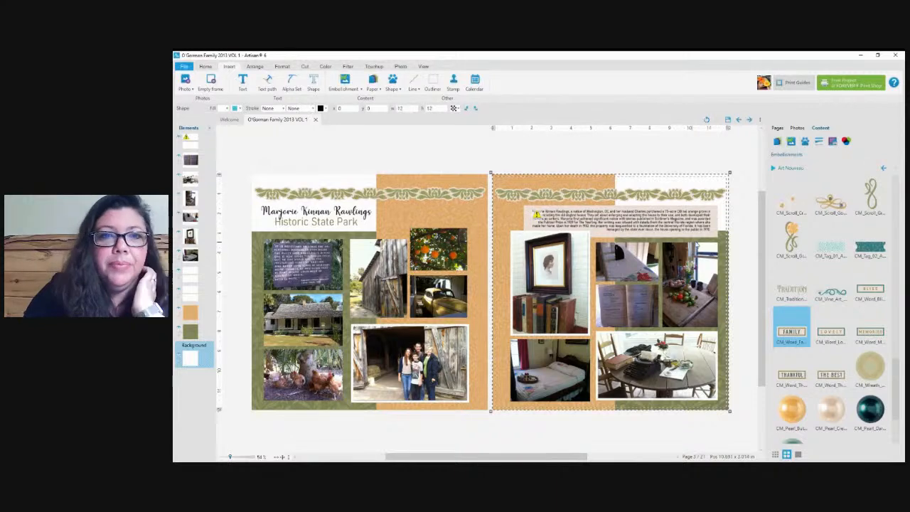
# - Look over the spread and browse the Art Nouveau embellishments for a suitable accent, picking the Peace one
pyautogui.click(666, 217)
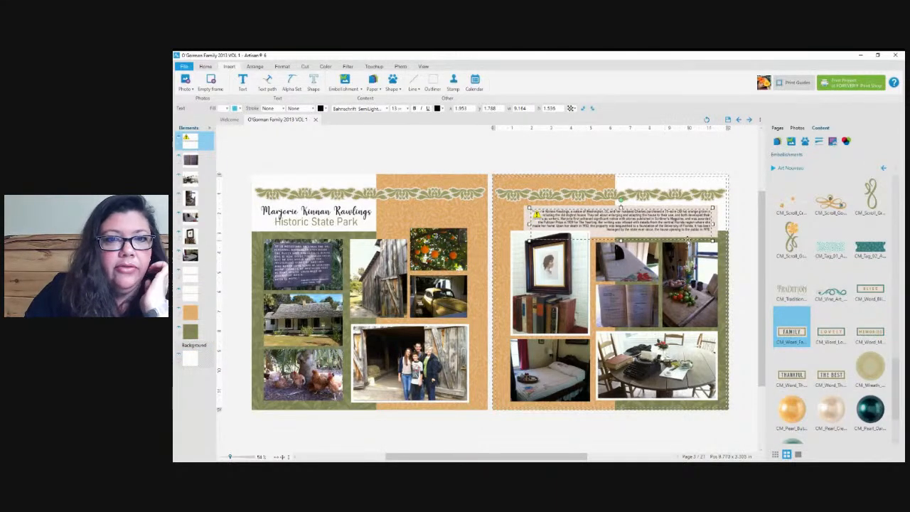
pyautogui.scroll(4, 712, 250)
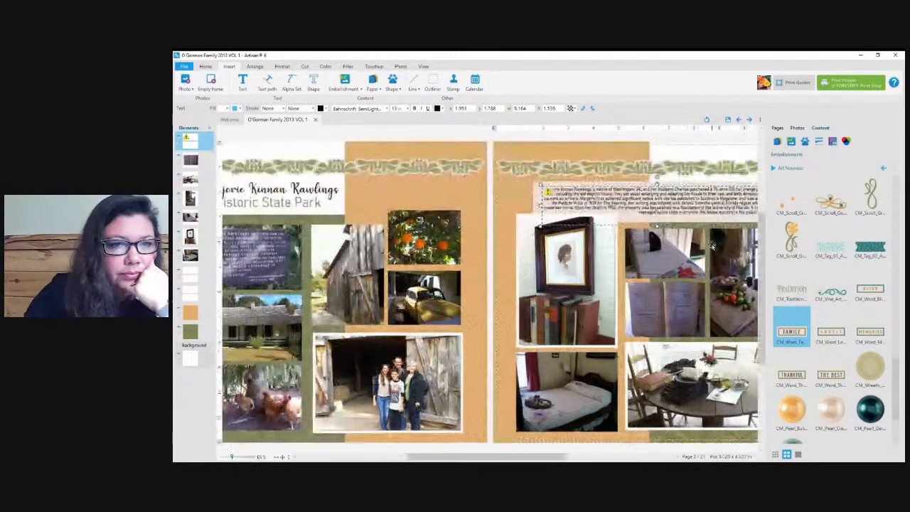
pyautogui.scroll(-3, 711, 249)
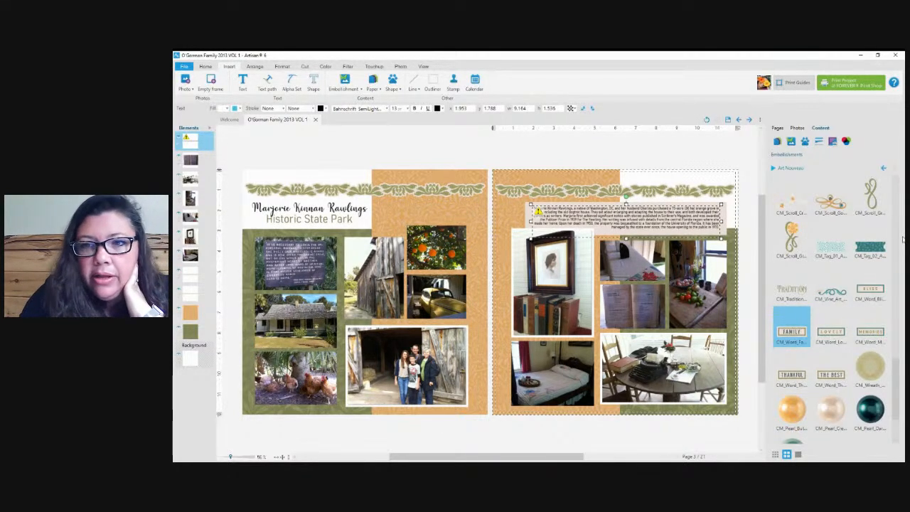
pyautogui.scroll(10, 895, 228)
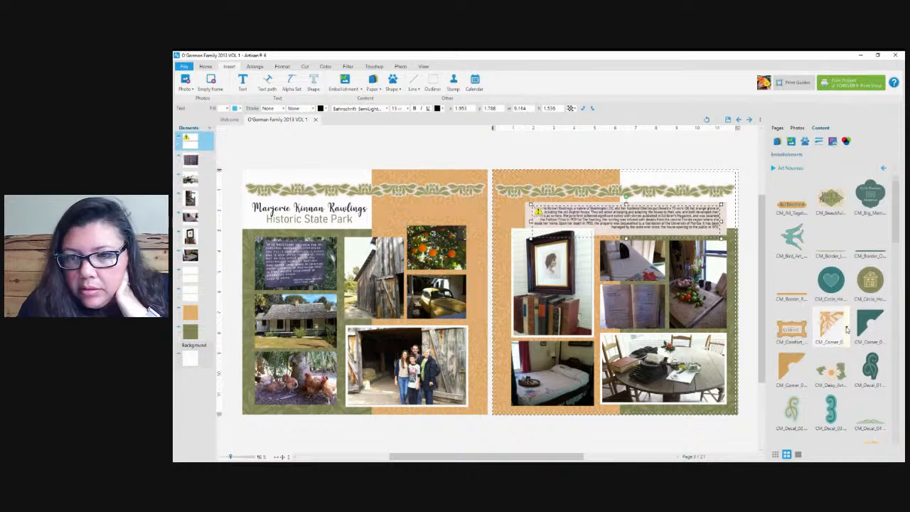
pyautogui.scroll(-10, 811, 349)
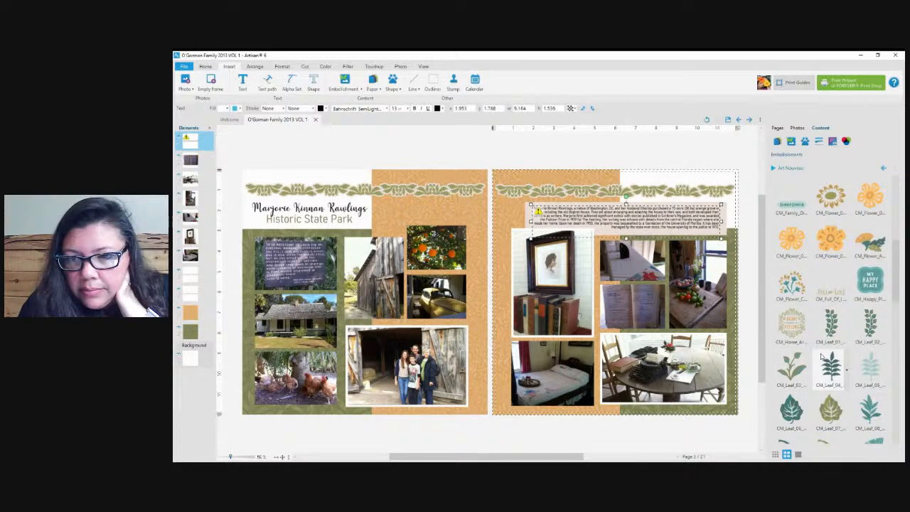
pyautogui.scroll(1, 821, 356)
pyautogui.scroll(-8, 822, 351)
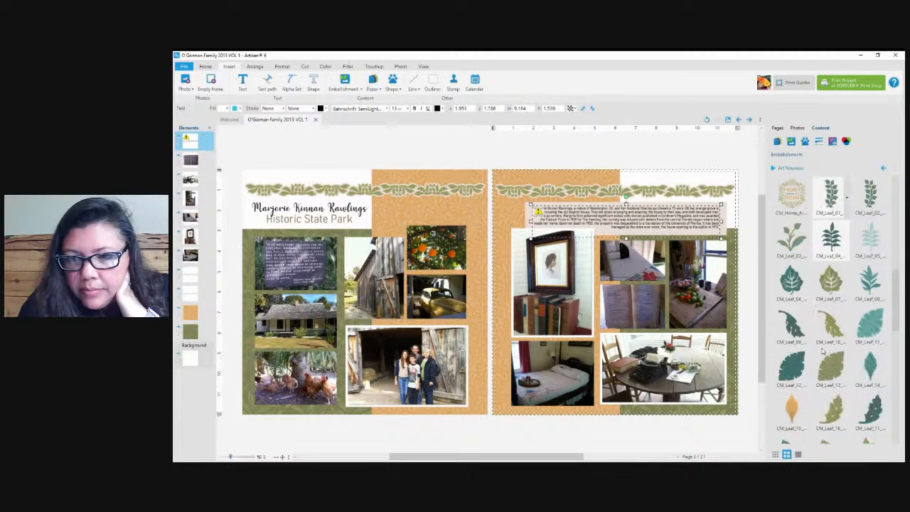
pyautogui.scroll(-1, 823, 351)
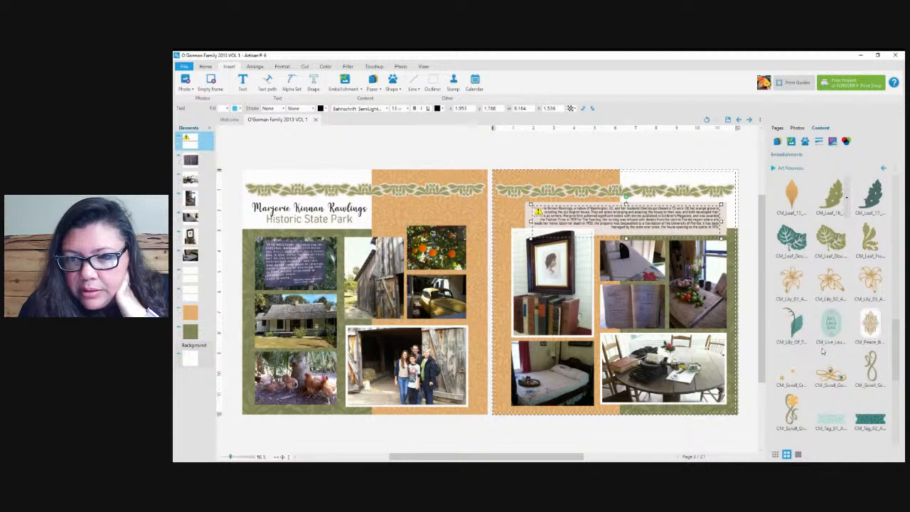
pyautogui.click(869, 331)
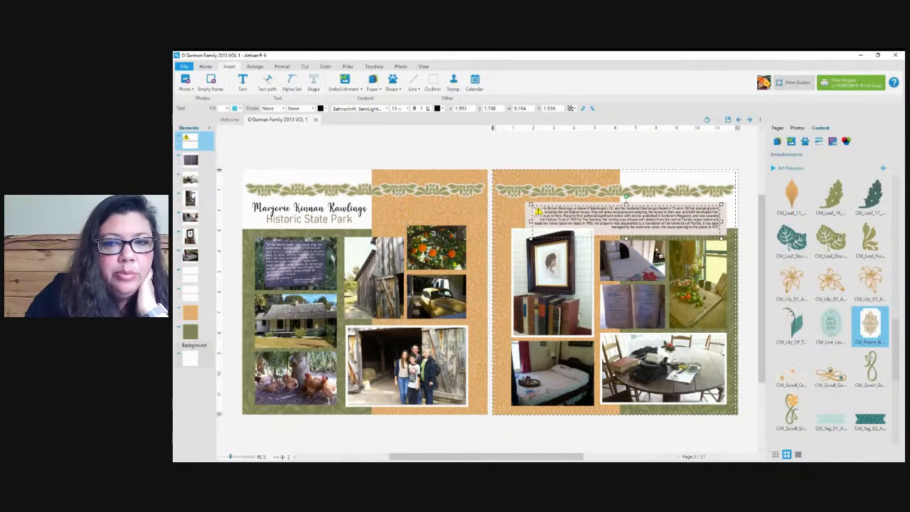
# - Examine the history text and photo arrangement on page 3 up close
pyautogui.click(396, 222)
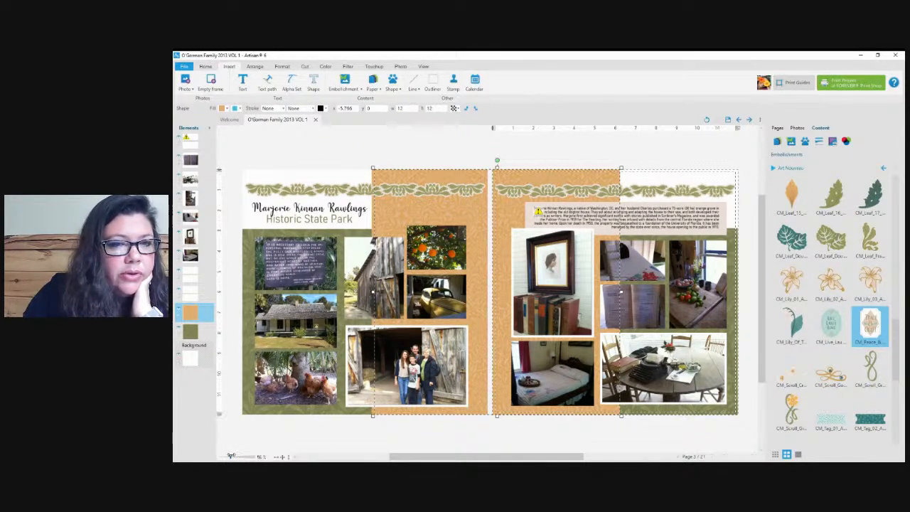
pyautogui.click(269, 447)
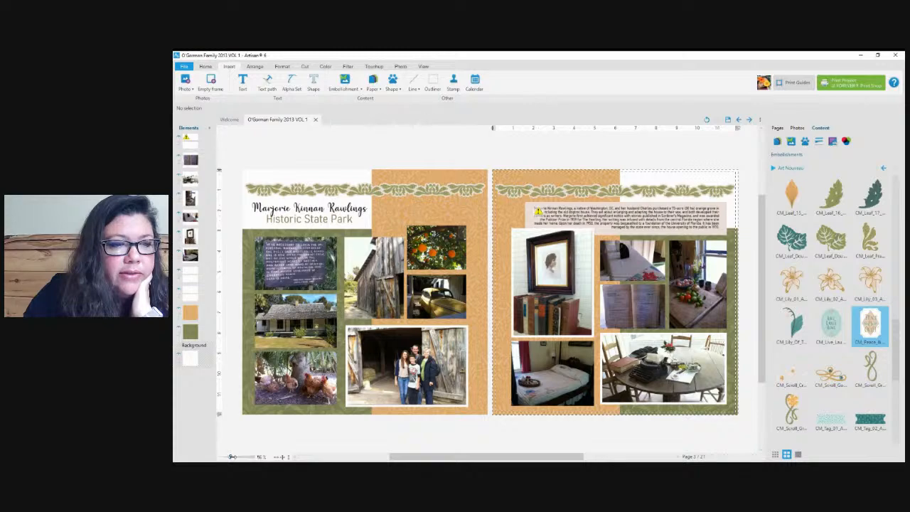
pyautogui.moveTo(230, 456); pyautogui.dragTo(234, 461)
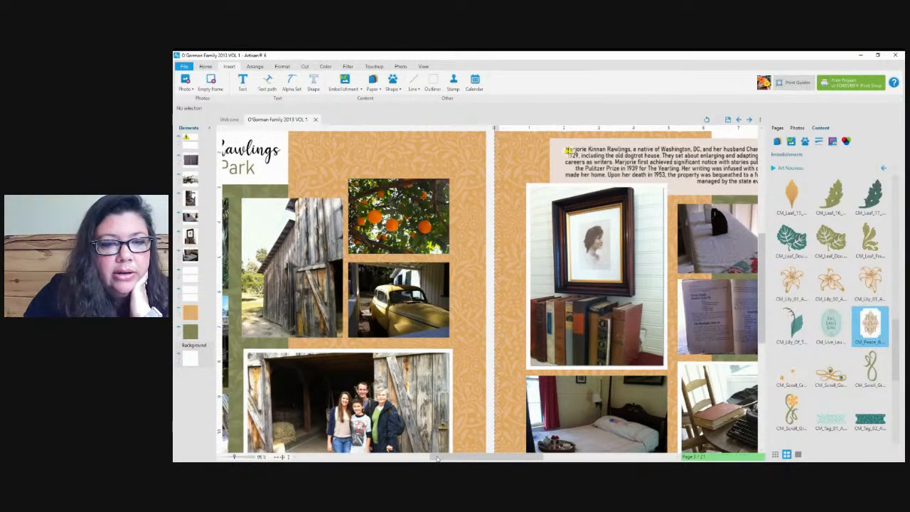
pyautogui.moveTo(437, 459); pyautogui.dragTo(474, 459)
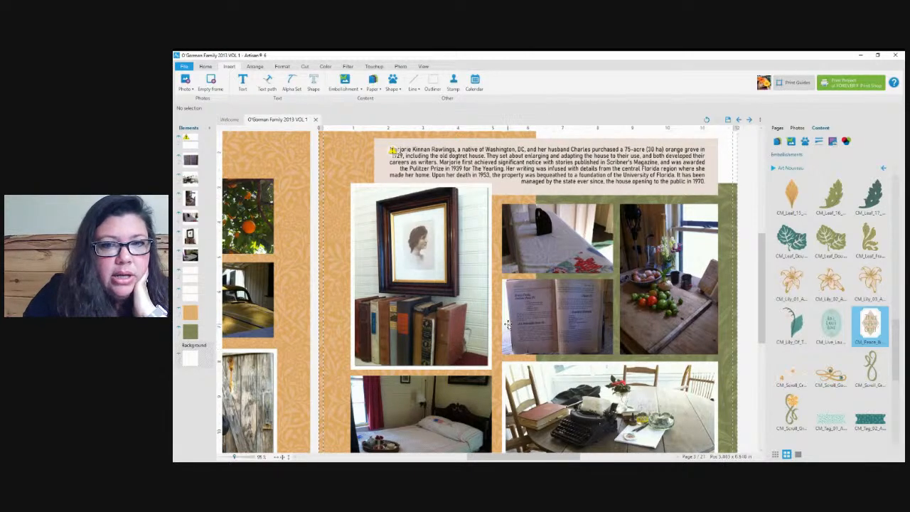
pyautogui.scroll(-2, 508, 325)
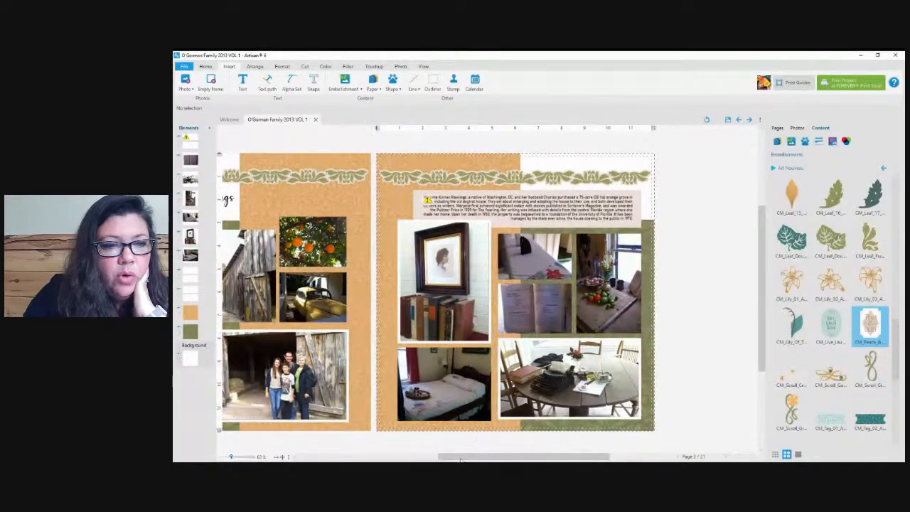
# - Add the LOVELY word embellishment to page 2 beside the title and shrink it to about 2.87 in wide
pyautogui.moveTo(461, 459); pyautogui.dragTo(415, 459)
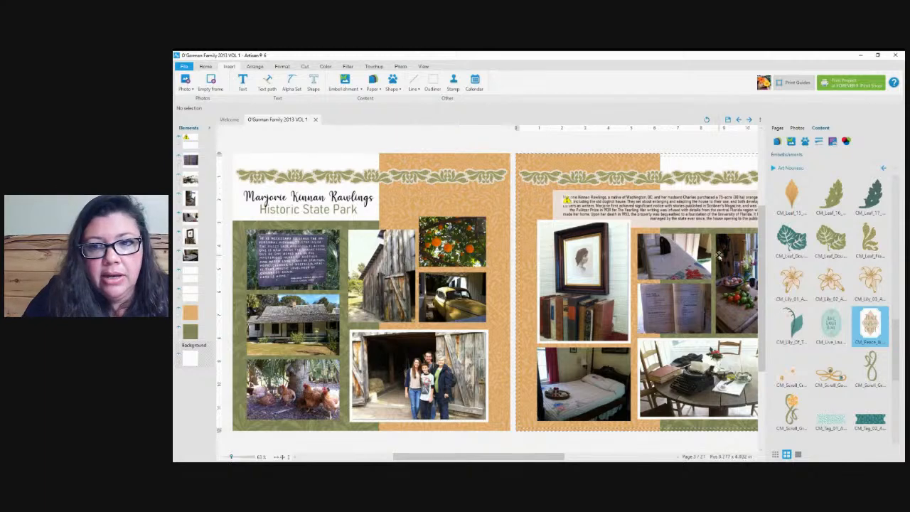
pyautogui.click(439, 197)
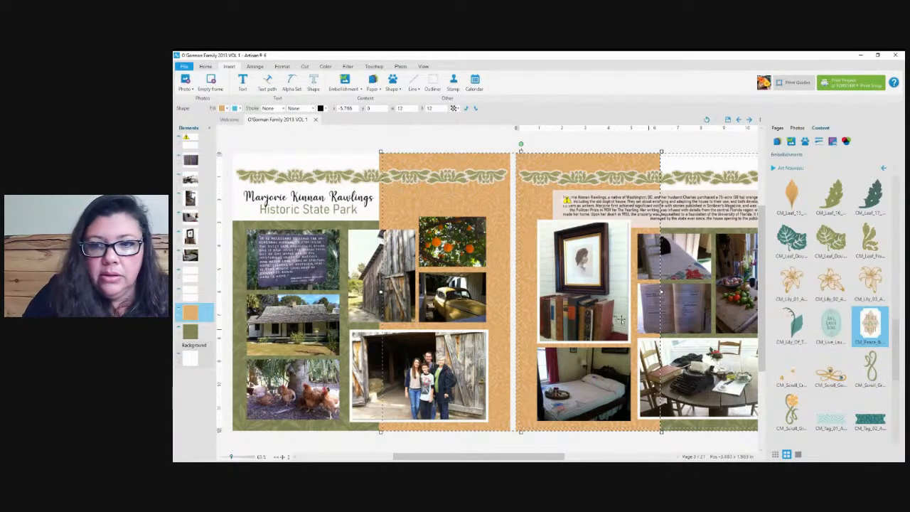
pyautogui.scroll(-4, 846, 386)
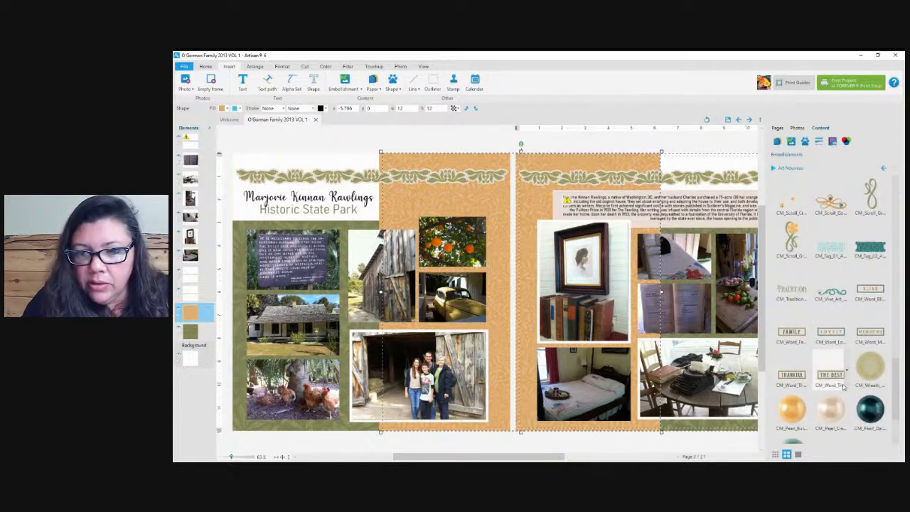
pyautogui.scroll(-1, 838, 382)
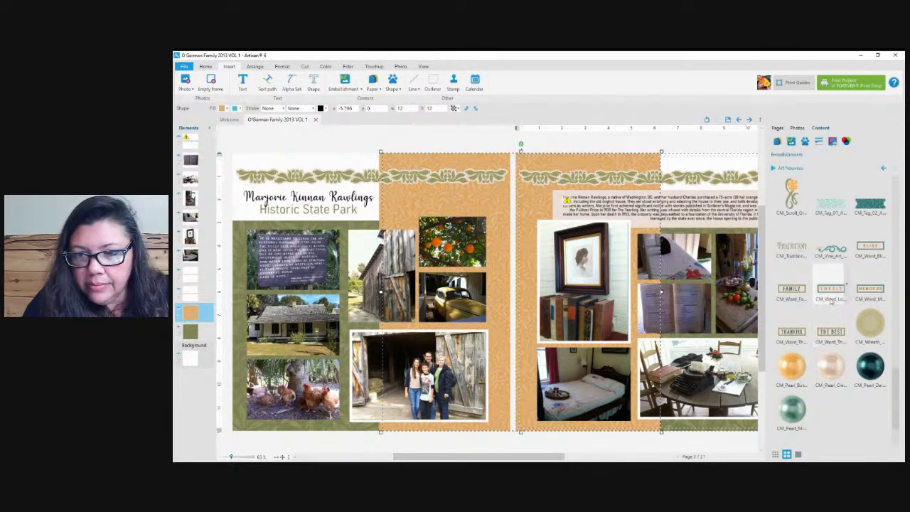
pyautogui.click(834, 298)
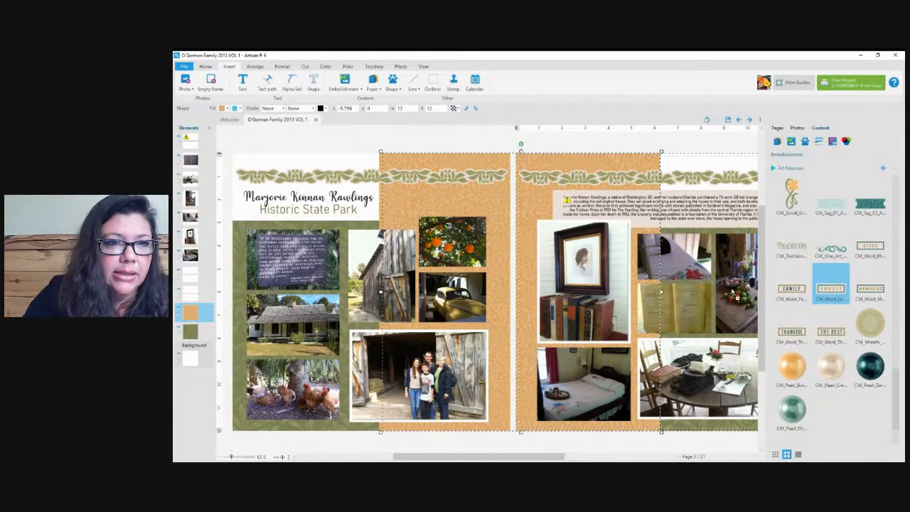
pyautogui.click(300, 160)
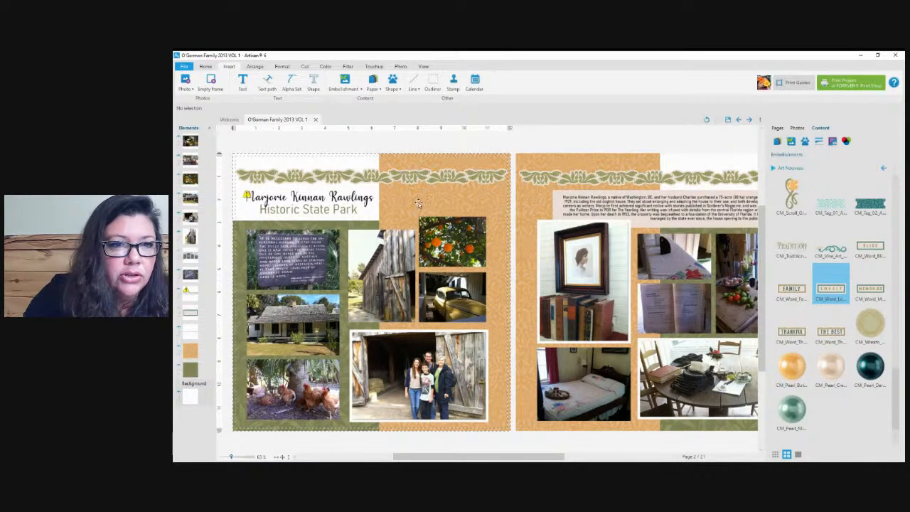
pyautogui.moveTo(419, 205); pyautogui.dragTo(425, 206)
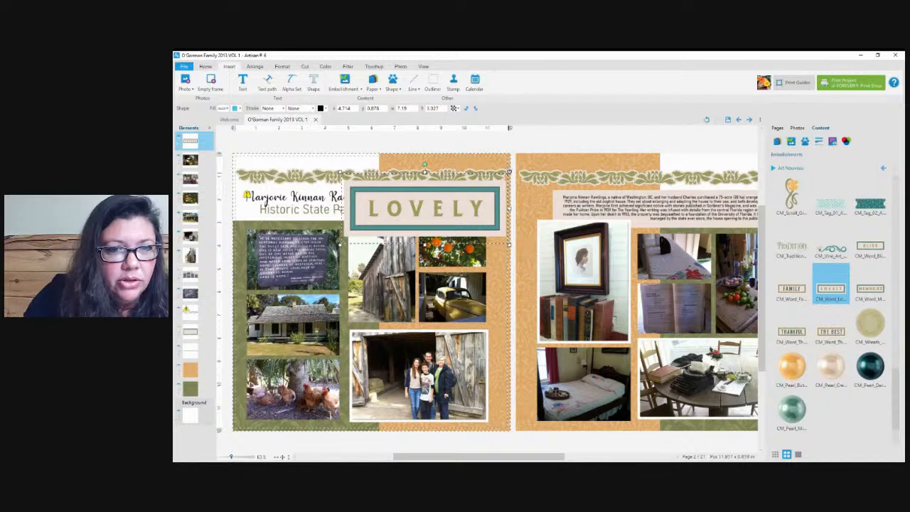
pyautogui.moveTo(510, 172); pyautogui.dragTo(432, 216)
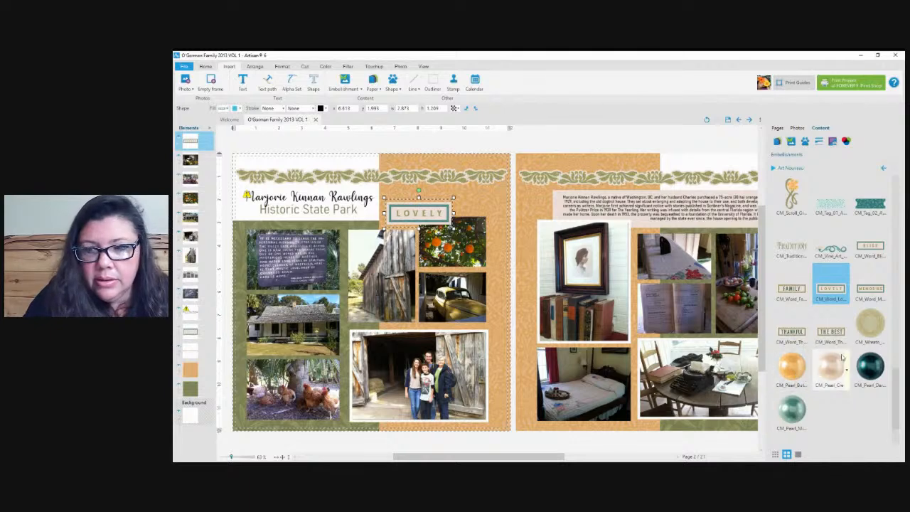
# - Add the Art Nouveau daisy embellishment to the upper part of page 2 and shrink it to about 4.52 in wide
pyautogui.scroll(1, 847, 352)
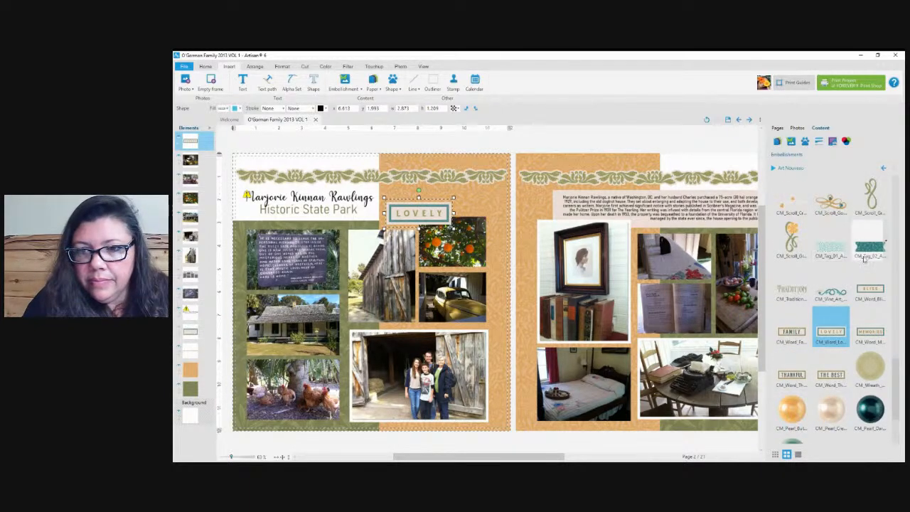
pyautogui.scroll(2, 850, 242)
pyautogui.scroll(3, 848, 241)
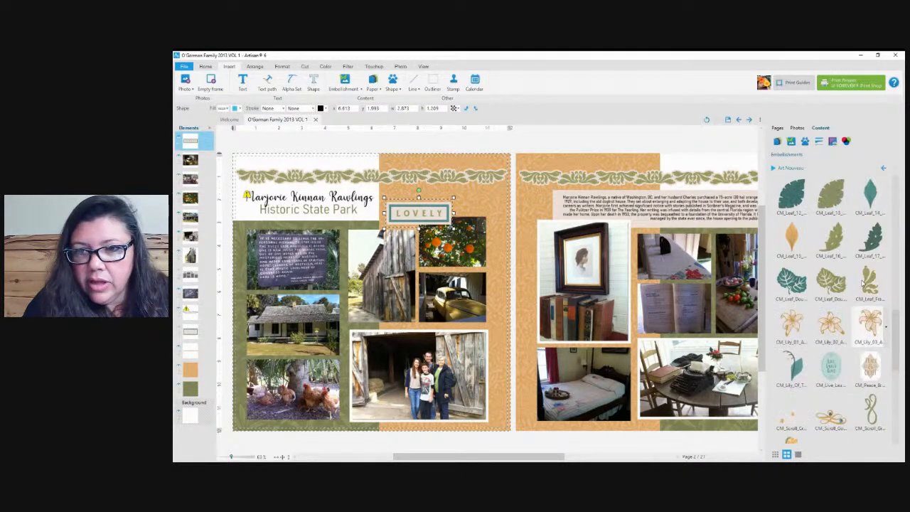
pyautogui.moveTo(845, 283)
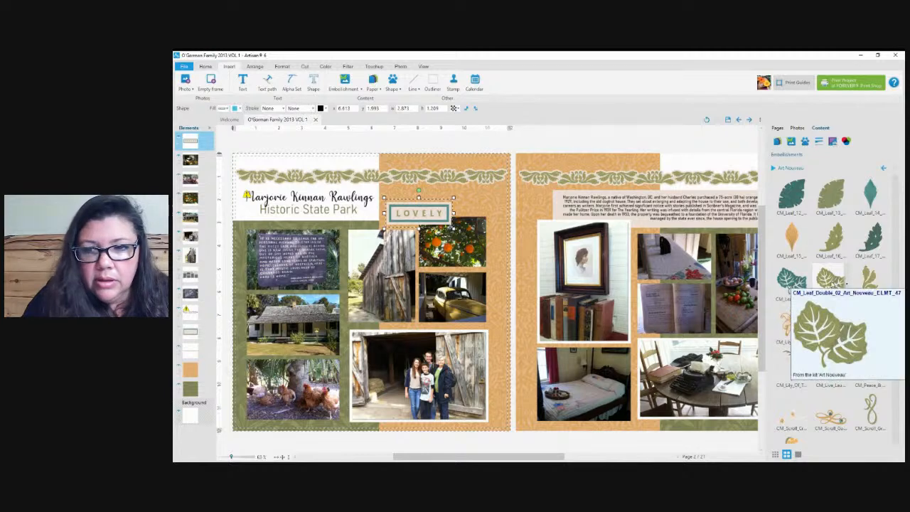
pyautogui.scroll(4, 844, 269)
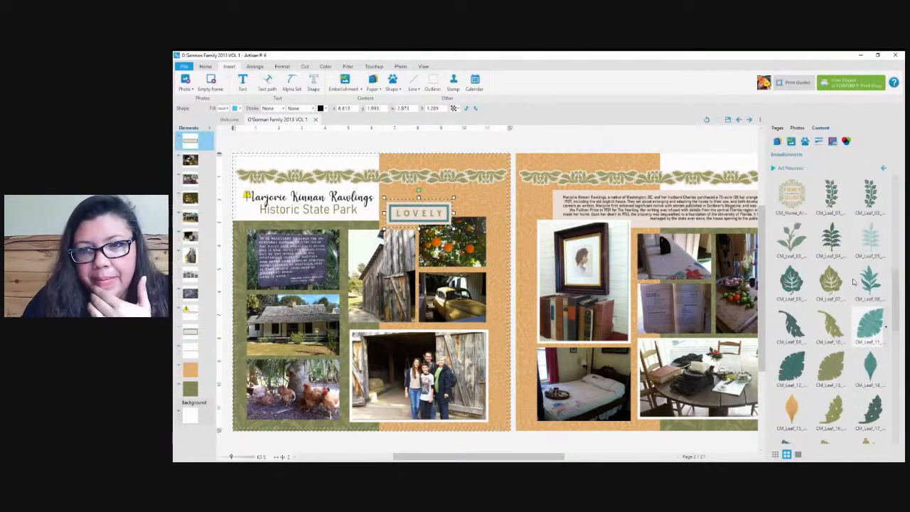
pyautogui.scroll(3, 854, 282)
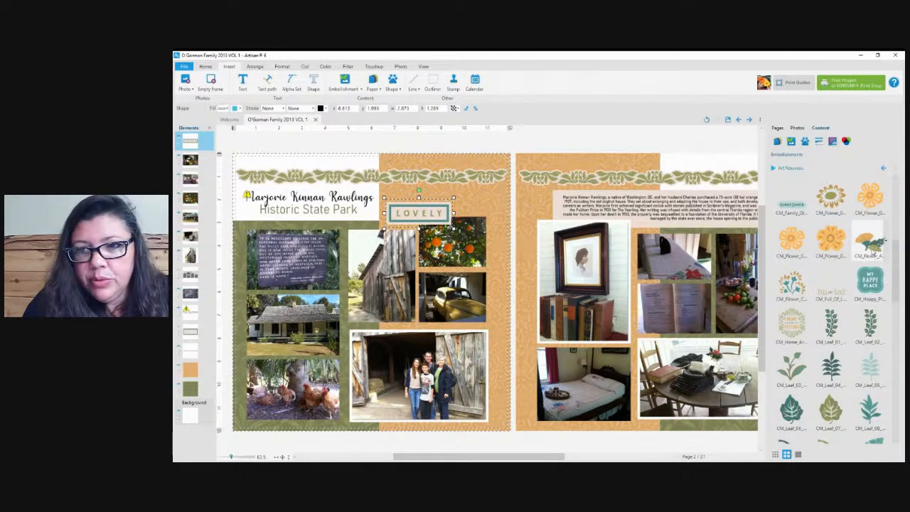
pyautogui.scroll(2, 862, 244)
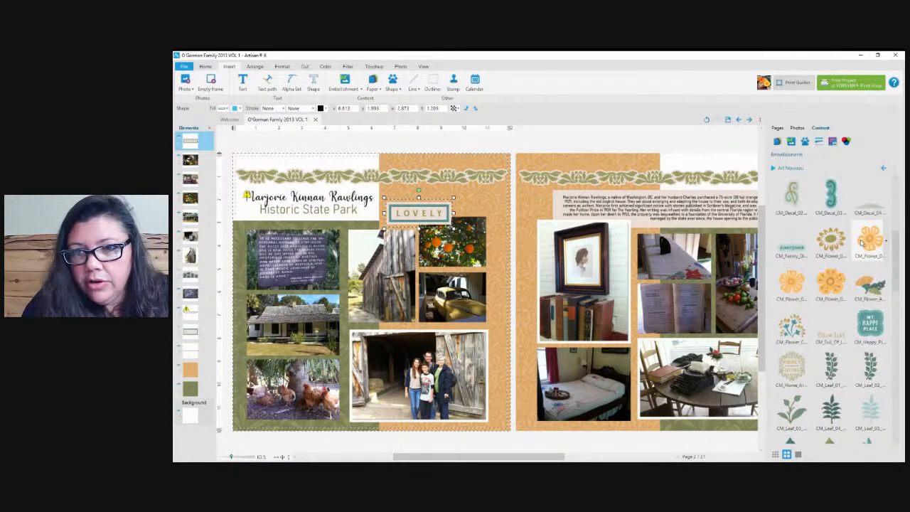
pyautogui.scroll(1, 862, 246)
pyautogui.moveTo(834, 244); pyautogui.dragTo(476, 207)
pyautogui.moveTo(510, 175); pyautogui.dragTo(433, 184)
# - Move the LOVELY tag away from the daisy, then tilt the daisy clockwise beside the title and shrink it to about 3.59 in wide
pyautogui.moveTo(400, 217); pyautogui.dragTo(425, 288)
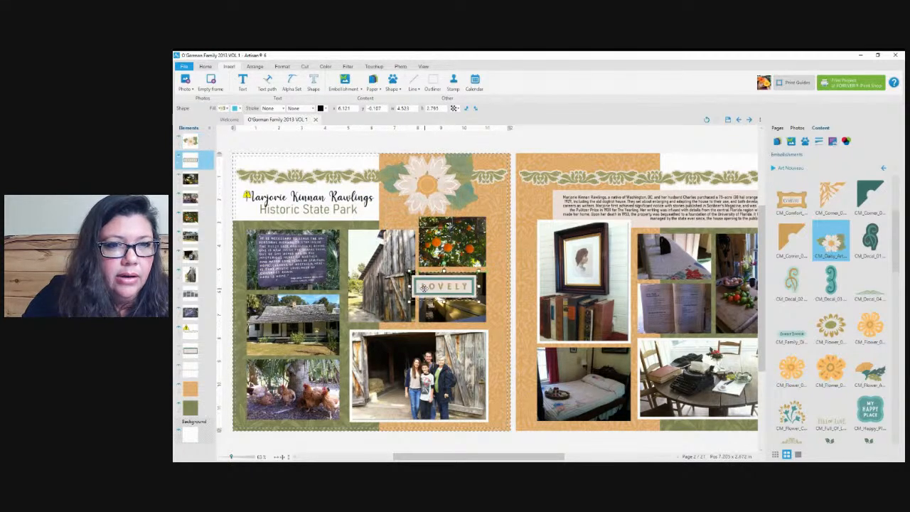
pyautogui.moveTo(436, 192); pyautogui.dragTo(423, 204)
pyautogui.moveTo(416, 155); pyautogui.dragTo(427, 154)
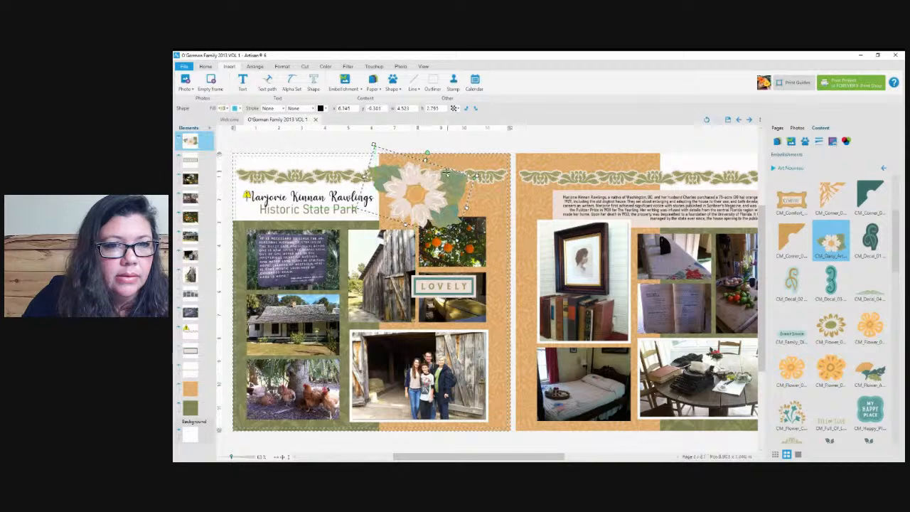
pyautogui.moveTo(475, 176); pyautogui.dragTo(421, 200)
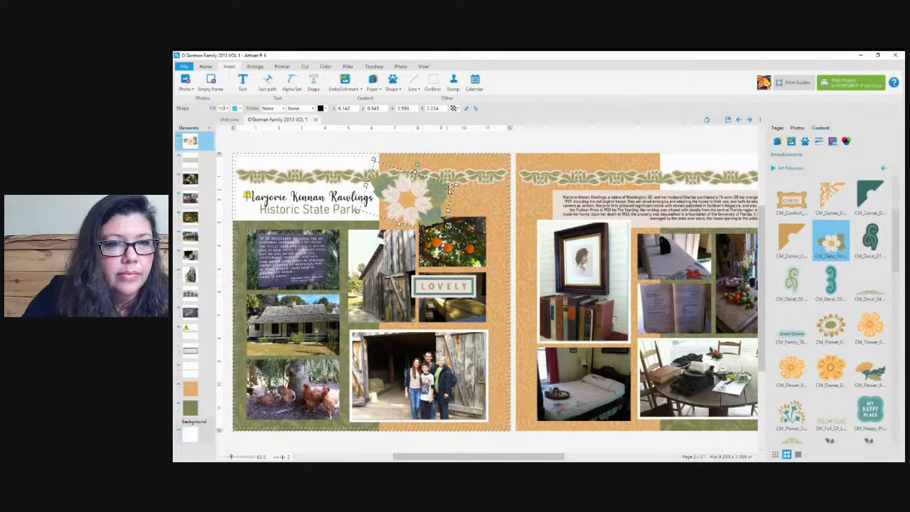
pyautogui.click(282, 66)
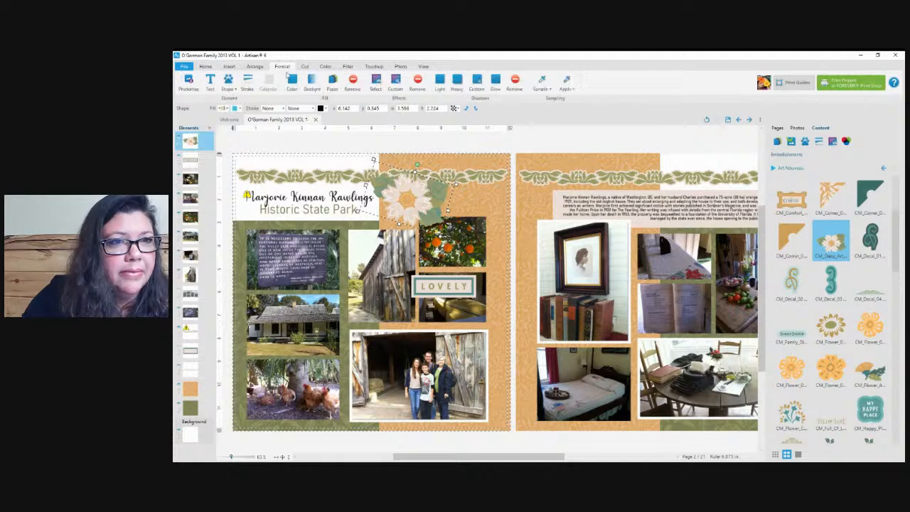
# - Shrink the LOVELY tag to about 1.51 in wide and place it over the upper-left corner of the family photo
pyautogui.click(483, 207)
pyautogui.click(447, 287)
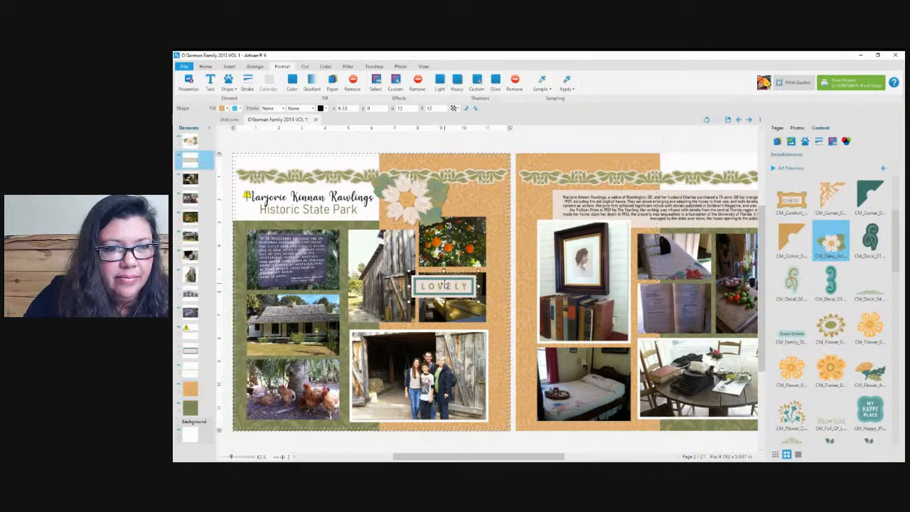
pyautogui.moveTo(481, 271); pyautogui.dragTo(381, 356)
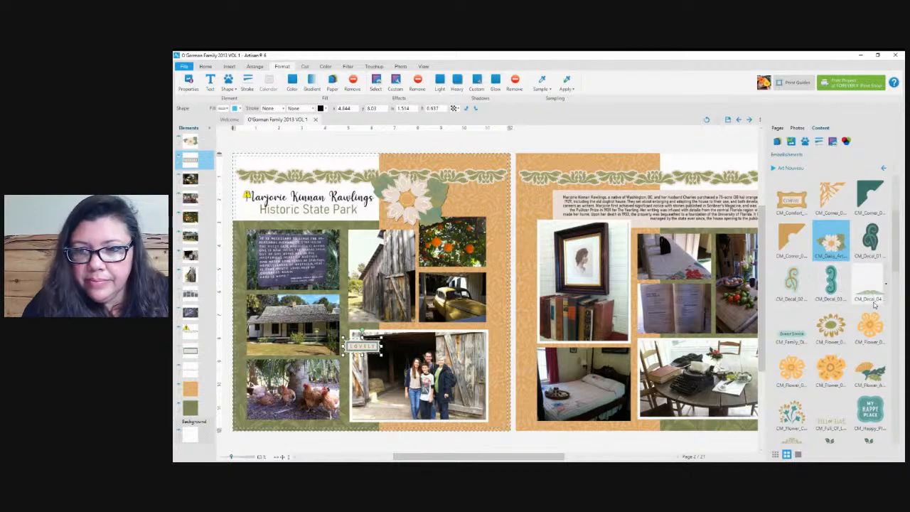
# - Add the teal CM_Leaf_08 embellishment near the daisy and shrink it to about 2.46 by 3.1 in
pyautogui.scroll(-1, 875, 306)
pyautogui.scroll(-2, 867, 307)
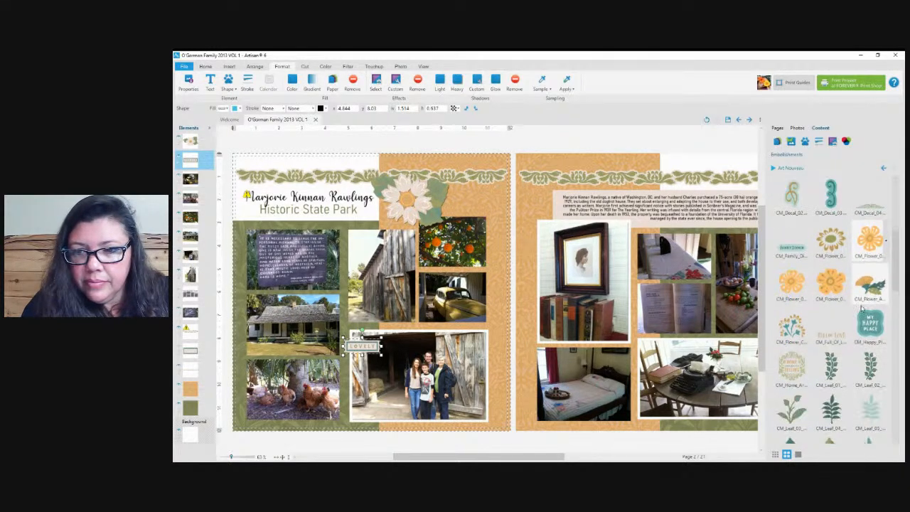
pyautogui.scroll(-2, 863, 308)
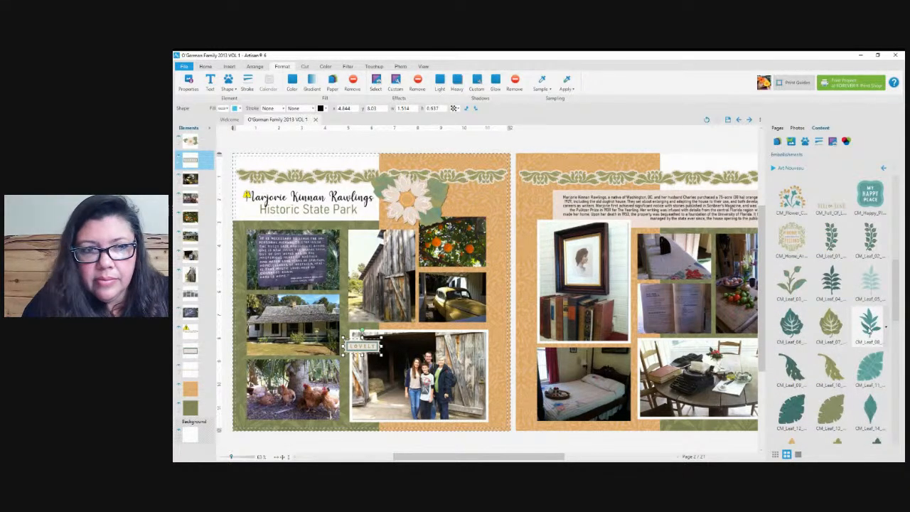
pyautogui.click(871, 327)
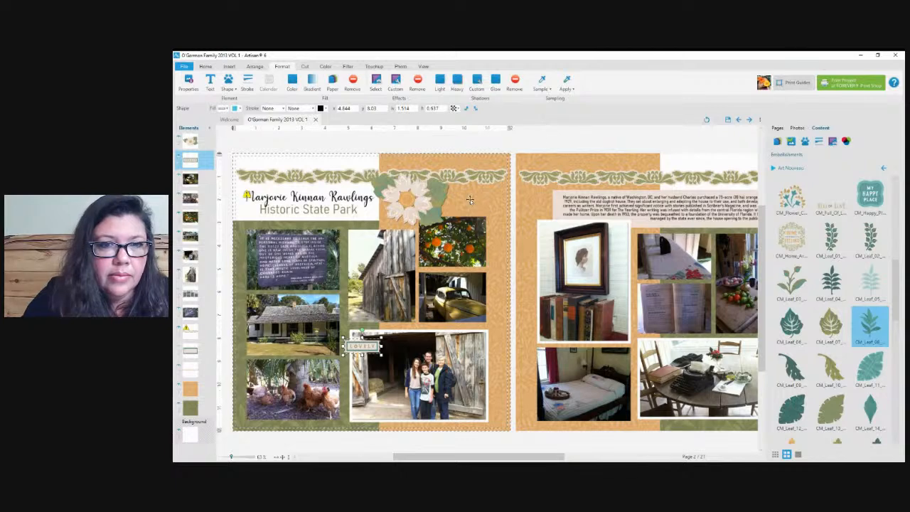
pyautogui.moveTo(470, 200); pyautogui.dragTo(436, 213)
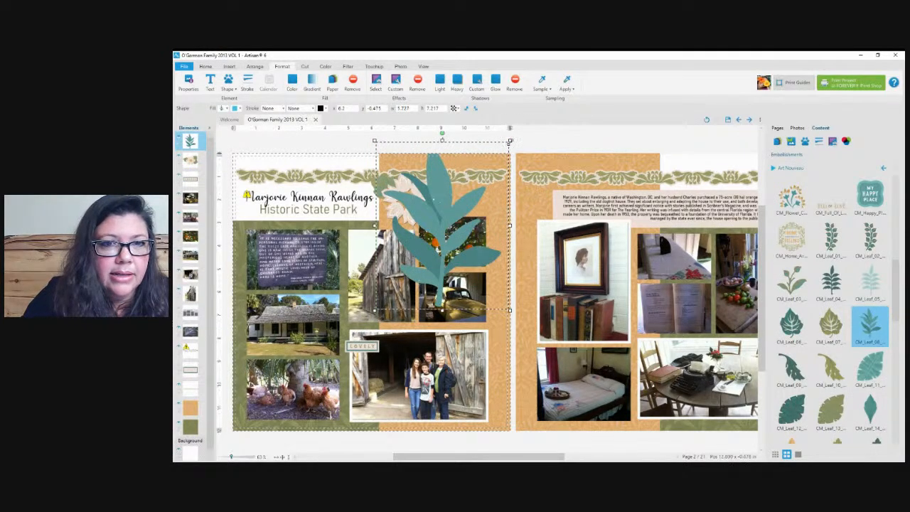
pyautogui.moveTo(510, 141); pyautogui.dragTo(432, 179)
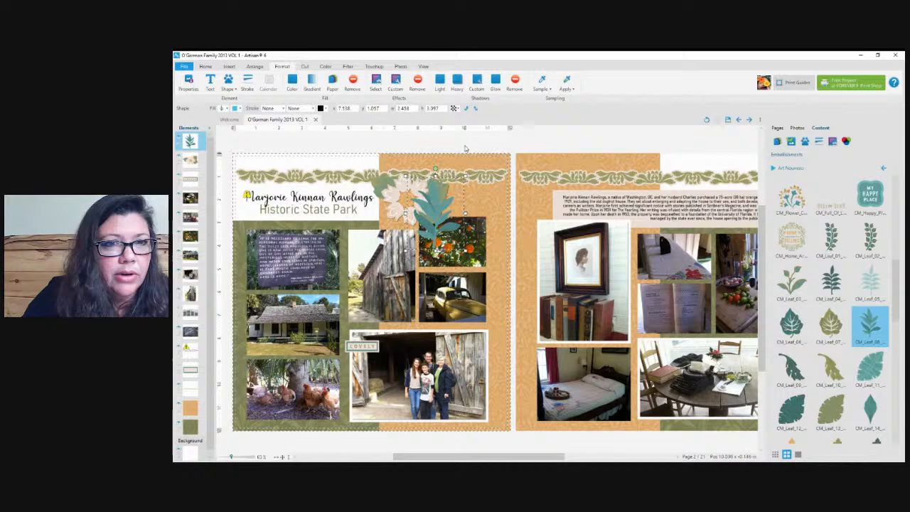
# - Rotate the teal leaf clockwise, place it on the daisy's right side, and layer it behind the daisy
pyautogui.click(475, 110)
pyautogui.moveTo(450, 215); pyautogui.dragTo(475, 196)
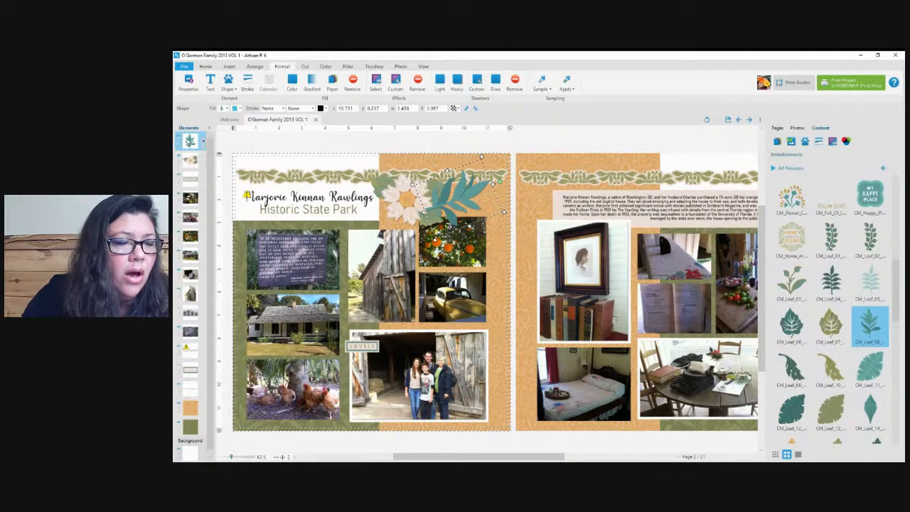
pyautogui.moveTo(190, 143); pyautogui.dragTo(192, 168)
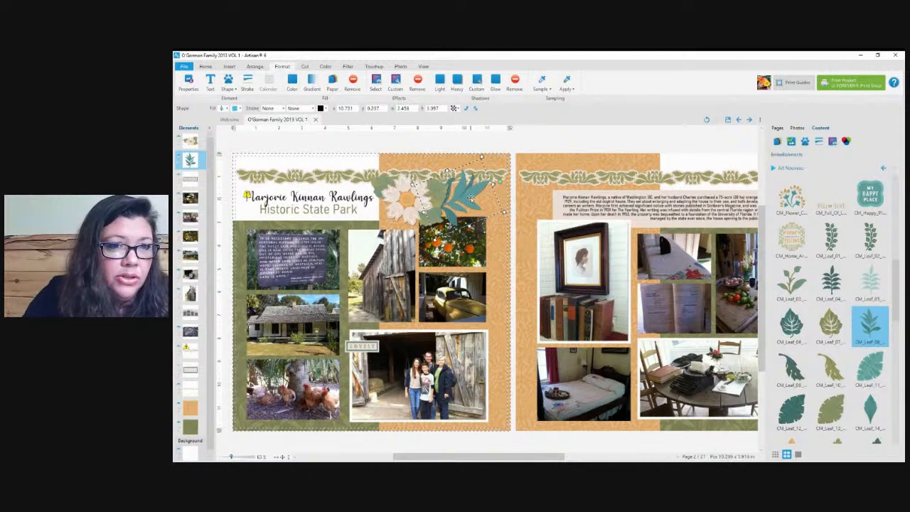
pyautogui.moveTo(471, 197); pyautogui.dragTo(474, 198)
# - Fine-tune the positions of the daisy and the teal leaf so they form one cluster beside the page title
pyautogui.click(433, 202)
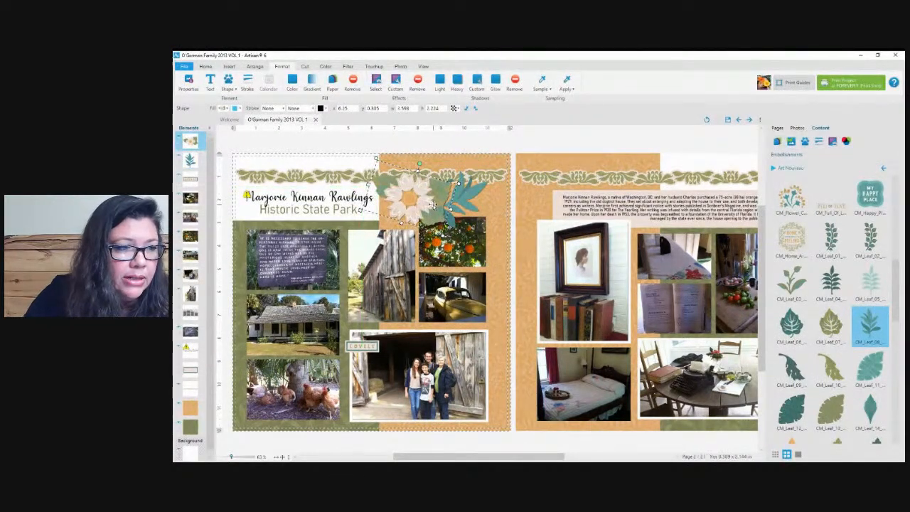
pyautogui.click(466, 197)
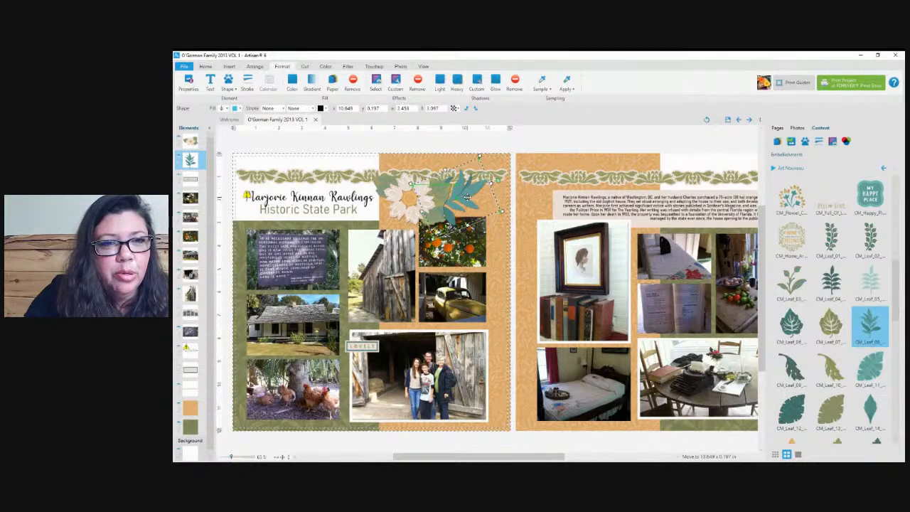
pyautogui.click(416, 204)
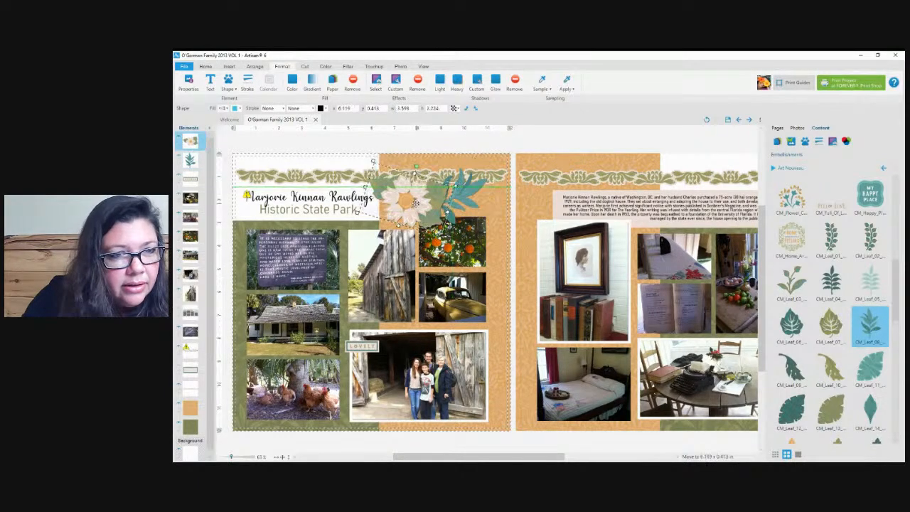
pyautogui.moveTo(416, 204); pyautogui.dragTo(419, 206)
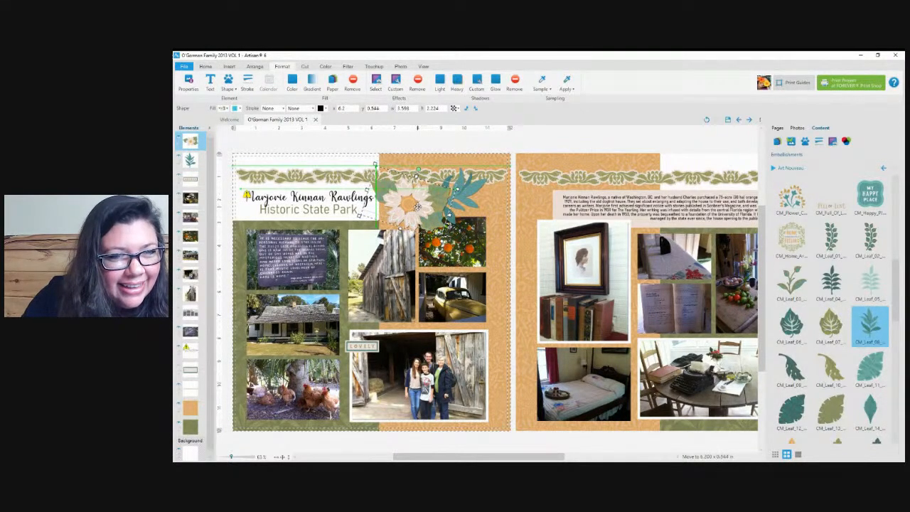
pyautogui.click(465, 197)
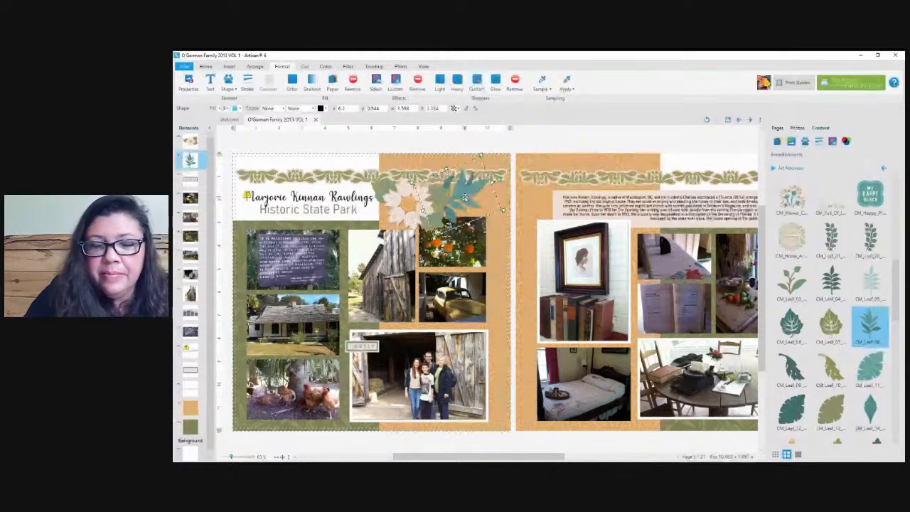
pyautogui.scroll(-1, 571, 266)
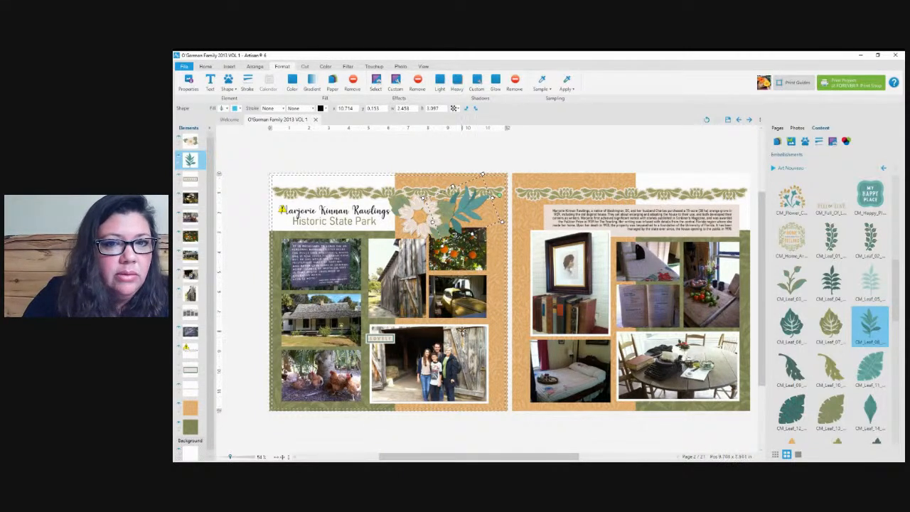
pyautogui.click(460, 293)
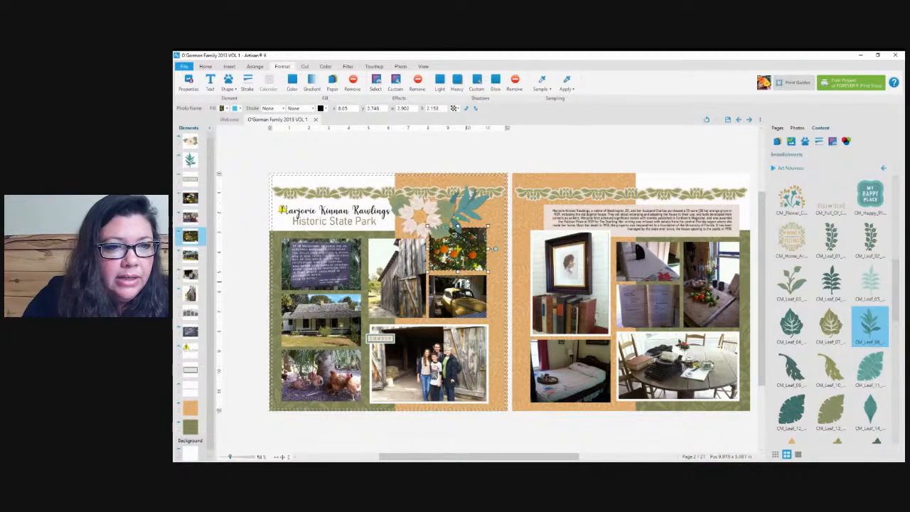
pyautogui.press('Escape')
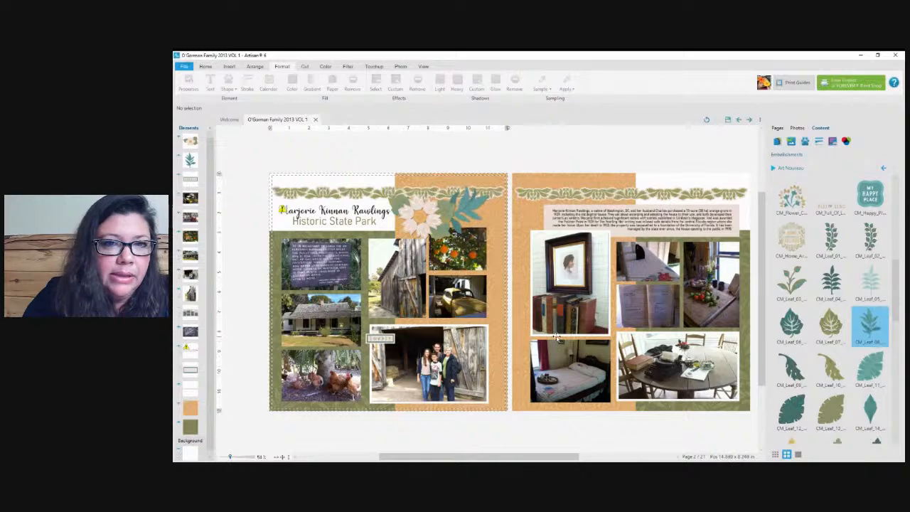
# - Find the pearl embellishments, add the golden-yellow pearl, shrink it to about 0.36 in, and place it beside the teal leaf near the title
pyautogui.scroll(-1, 554, 331)
pyautogui.scroll(1, 553, 329)
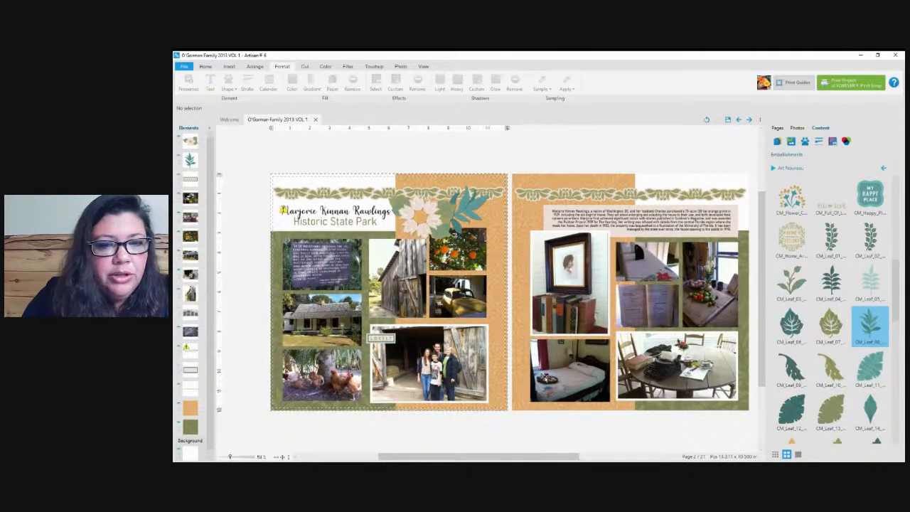
pyautogui.moveTo(442, 460); pyautogui.dragTo(450, 460)
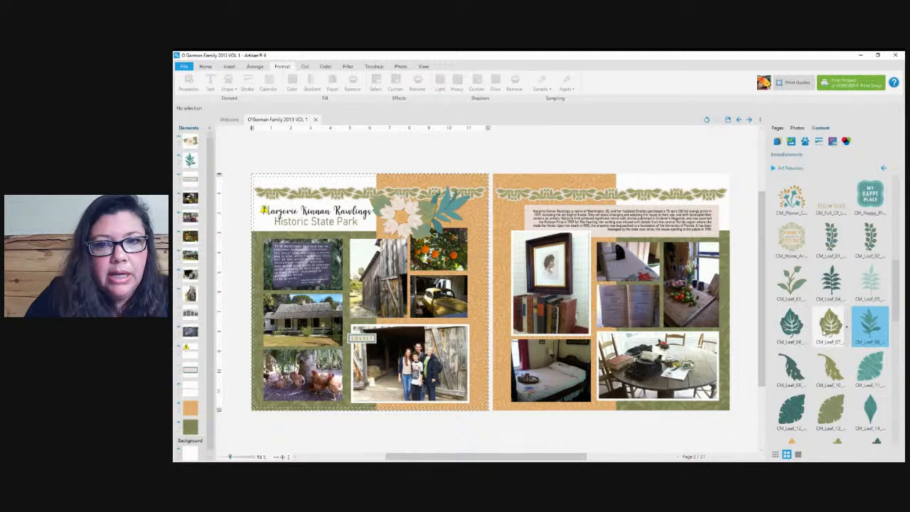
pyautogui.scroll(-1, 874, 345)
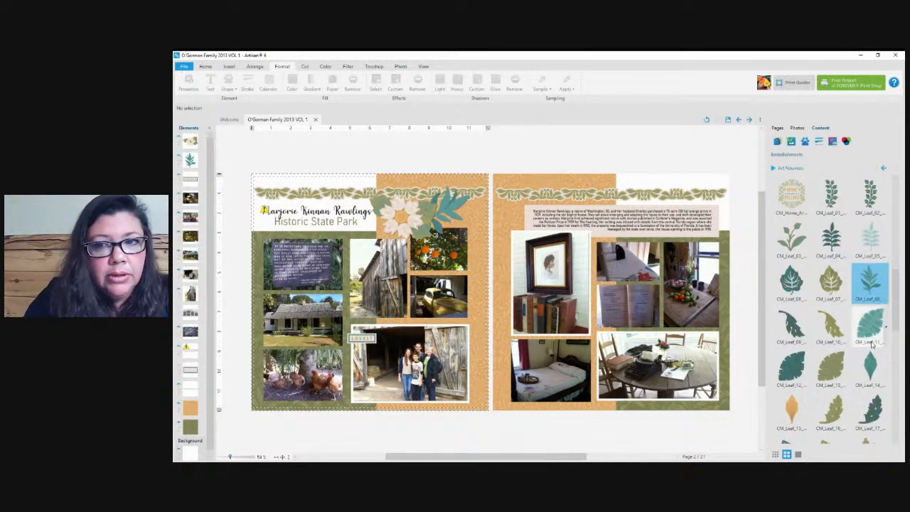
pyautogui.scroll(-1, 873, 345)
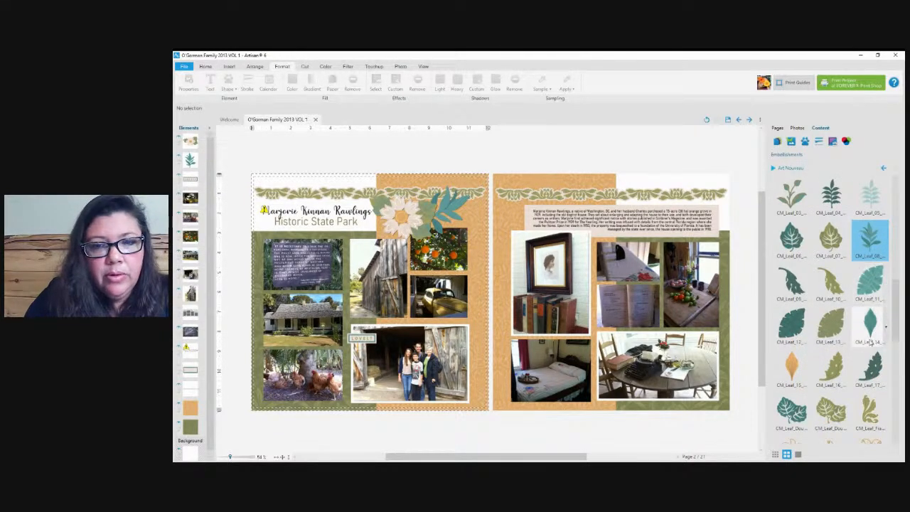
pyautogui.moveTo(862, 338)
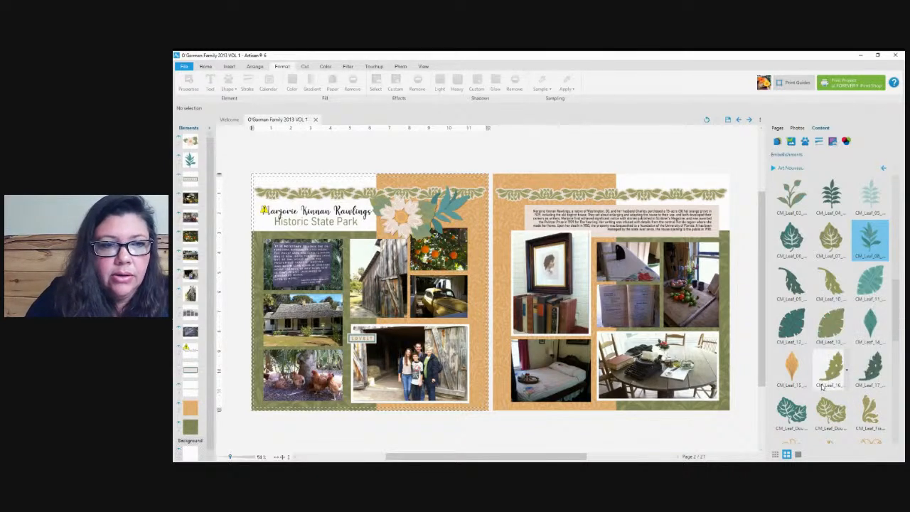
pyautogui.scroll(-3, 834, 387)
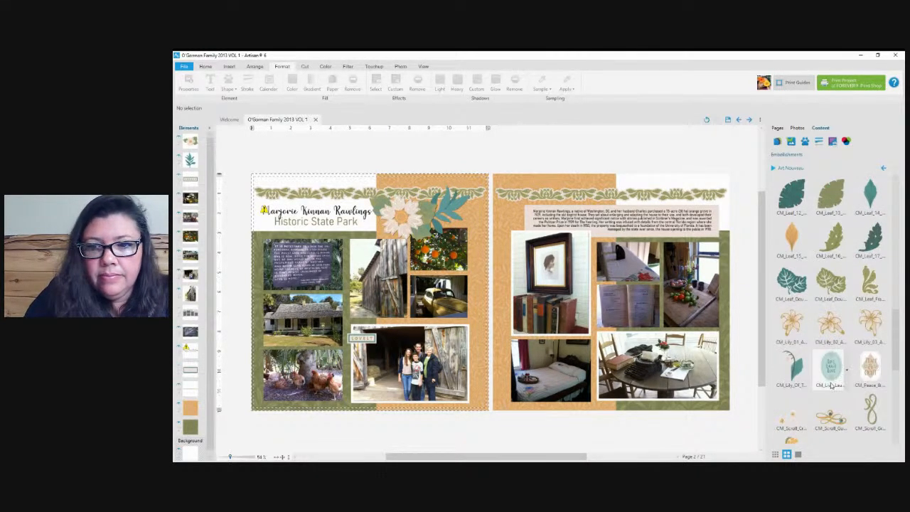
pyautogui.scroll(-2, 832, 385)
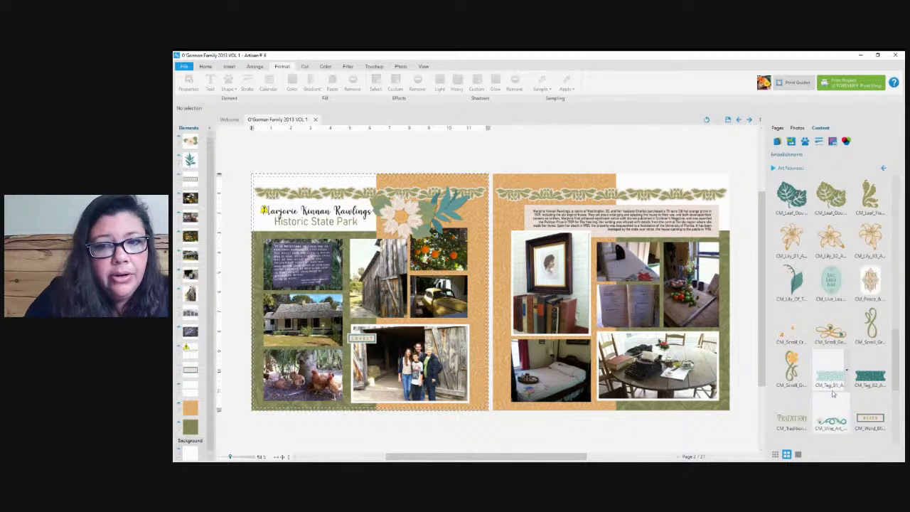
pyautogui.scroll(-4, 834, 385)
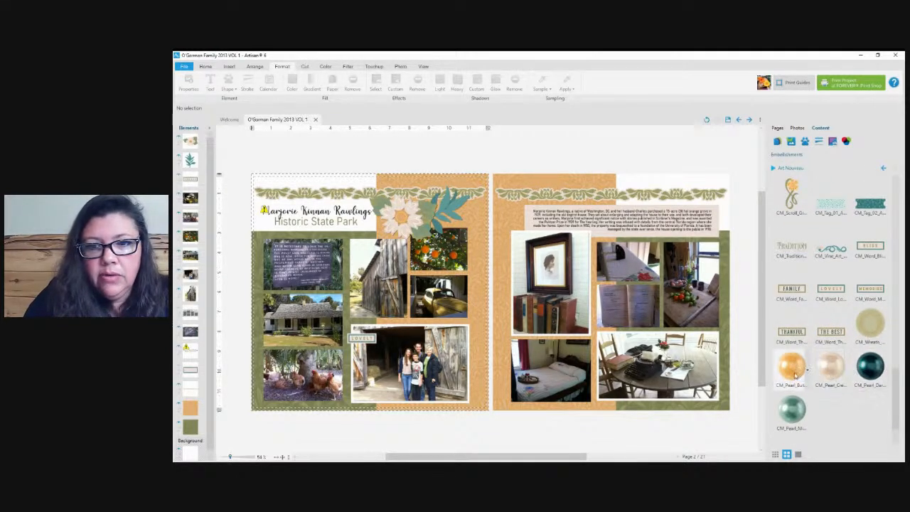
pyautogui.click(793, 373)
pyautogui.moveTo(468, 258); pyautogui.dragTo(470, 227)
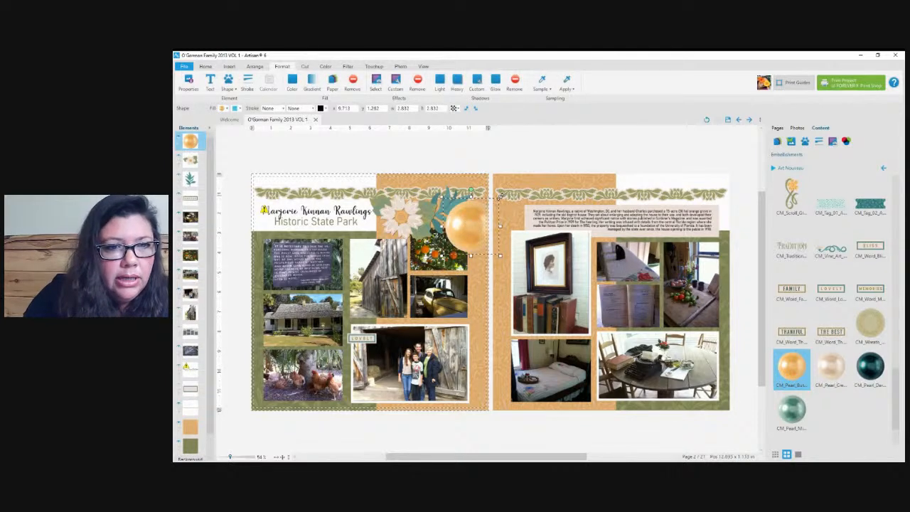
pyautogui.moveTo(501, 196); pyautogui.dragTo(449, 219)
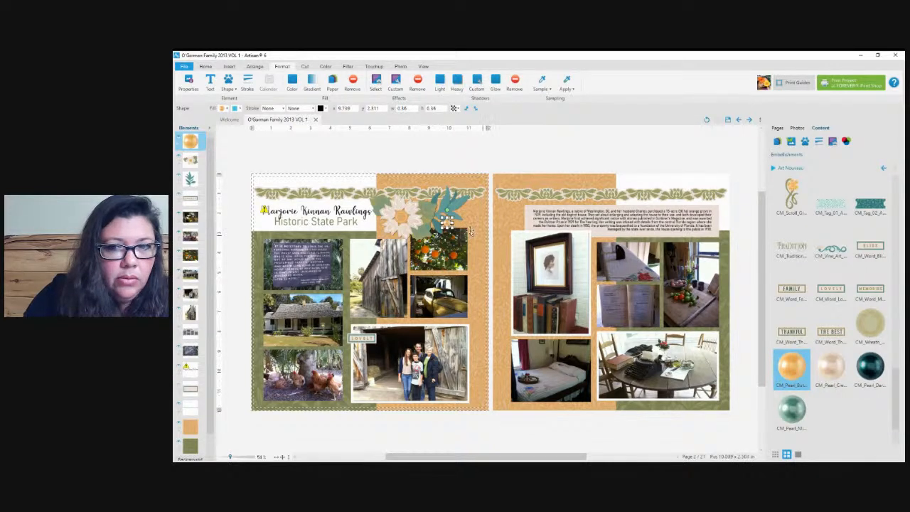
# - Add the cream pearl, shrink it to about 0.34 in, and place it just above and to the right of the golden pearl
pyautogui.moveTo(831, 366); pyautogui.dragTo(464, 215)
pyautogui.moveTo(500, 189); pyautogui.dragTo(455, 217)
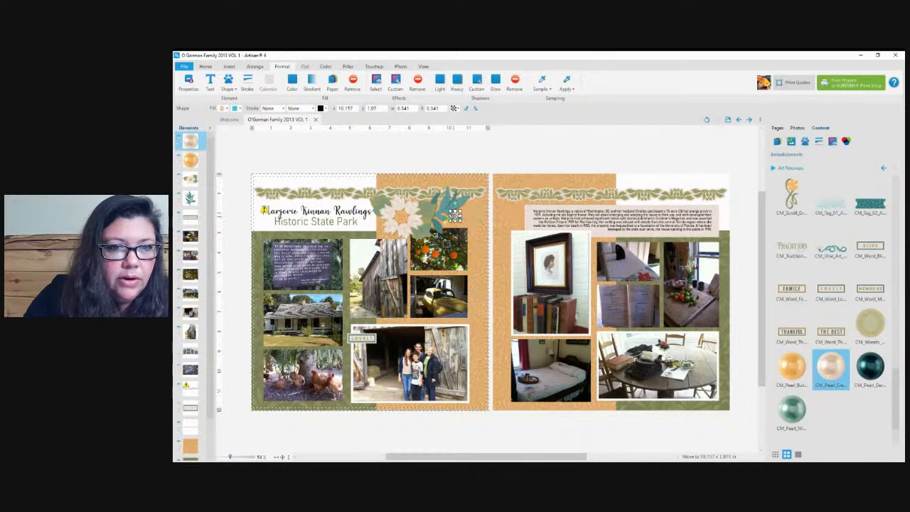
pyautogui.click(439, 226)
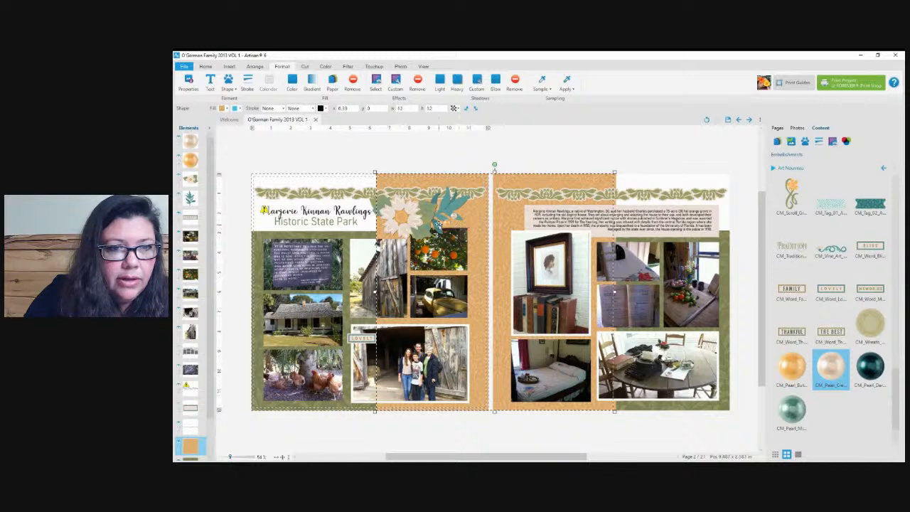
# - Duplicate the small cream pearl and place the copy above the daisy on the green border
pyautogui.click(453, 216)
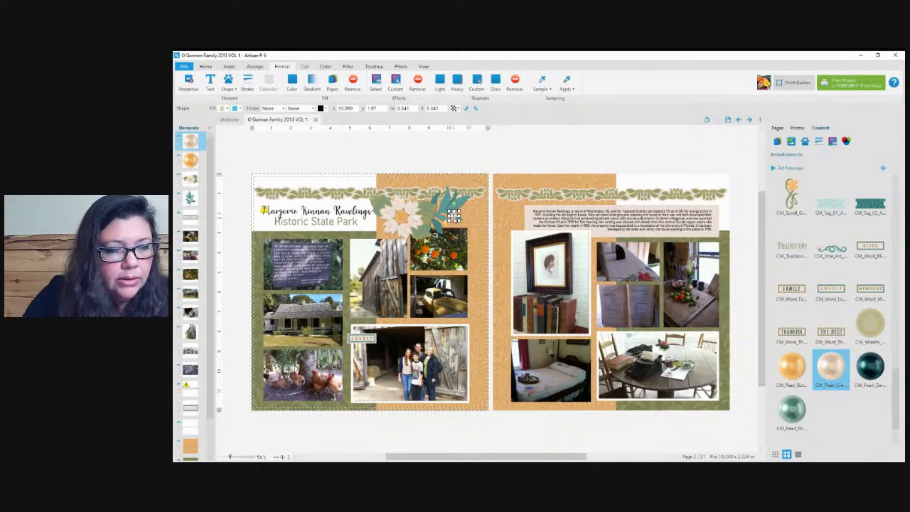
pyautogui.moveTo(453, 217); pyautogui.dragTo(416, 194)
pyautogui.scroll(-1, 458, 234)
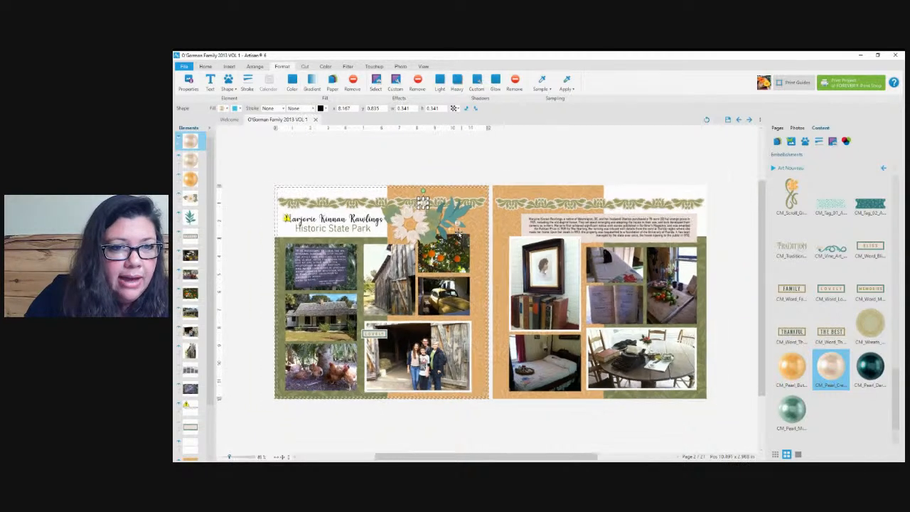
pyautogui.scroll(-1, 459, 233)
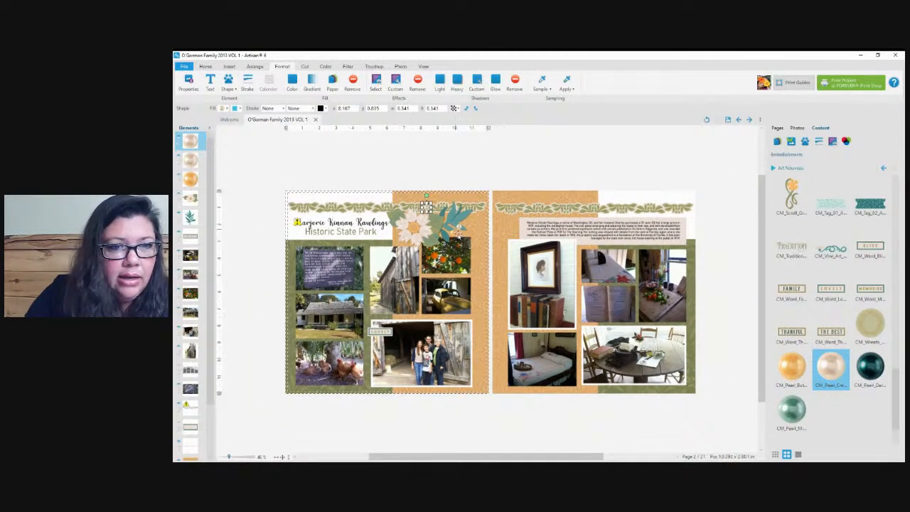
pyautogui.click(455, 206)
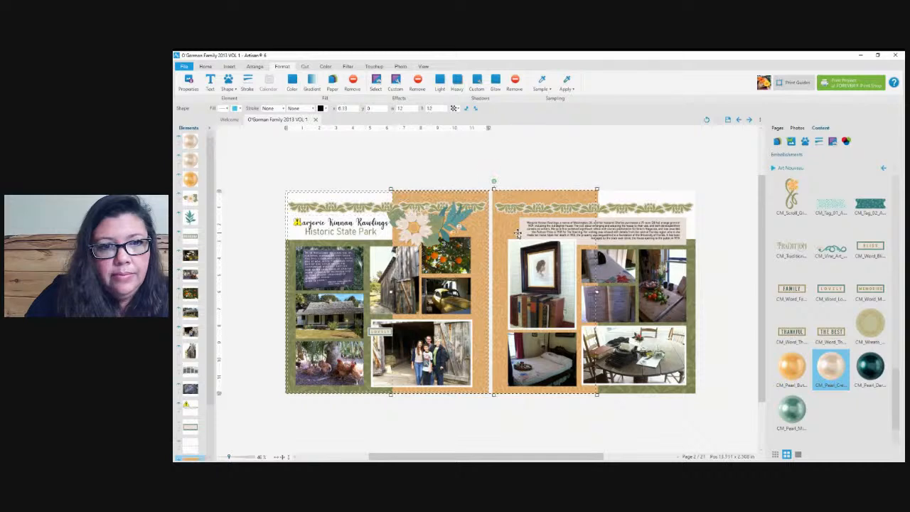
# - Save the scrapbook project with the new pearl embellishments
pyautogui.scroll(3, 532, 291)
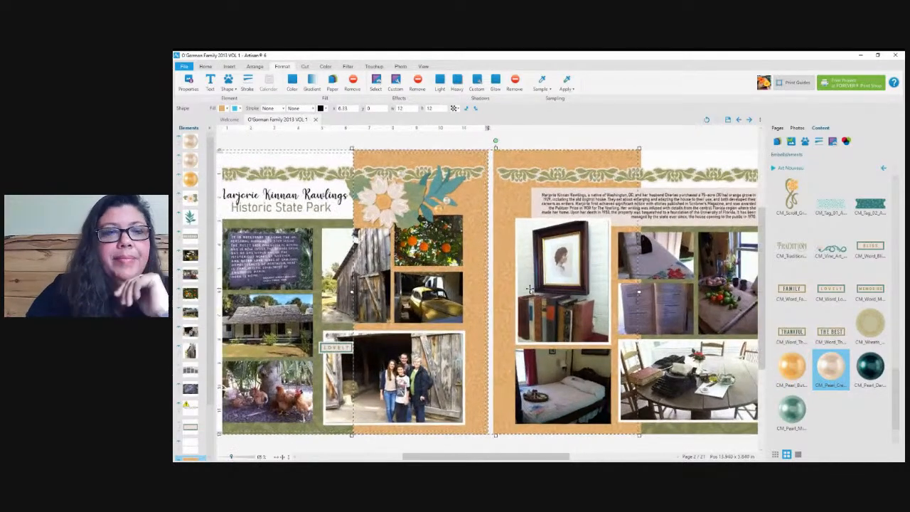
pyautogui.click(729, 120)
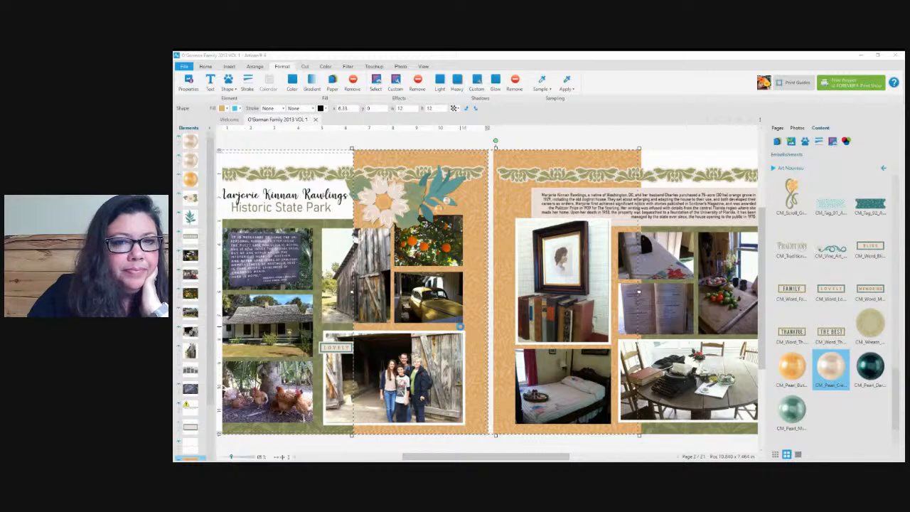
pyautogui.scroll(-1, 460, 327)
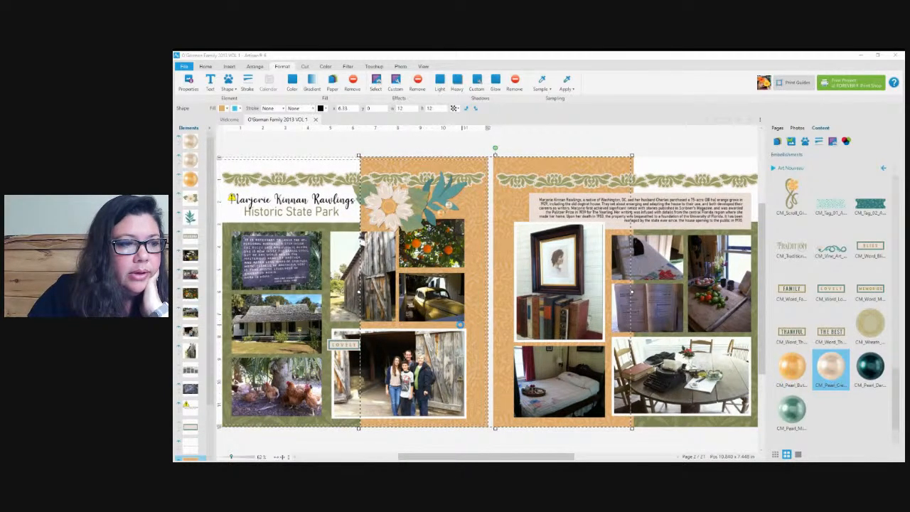
pyautogui.scroll(-1, 460, 326)
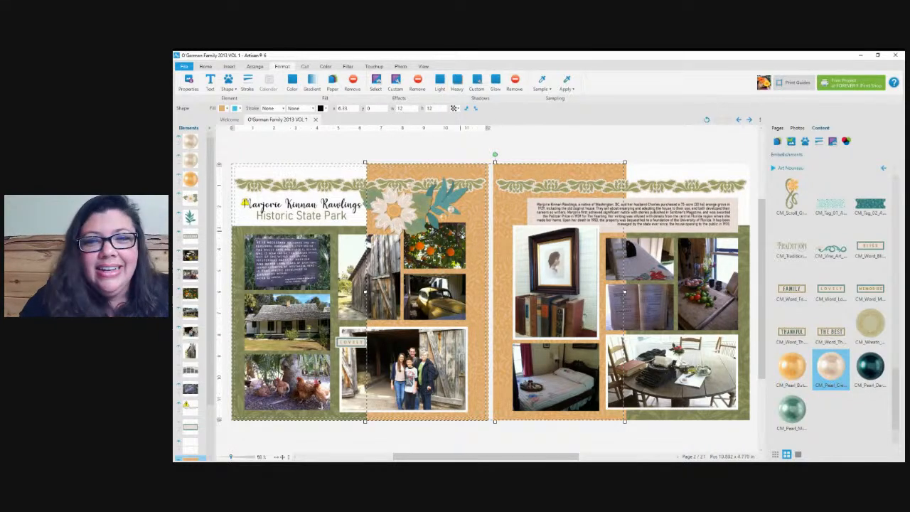
pyautogui.scroll(-1, 641, 296)
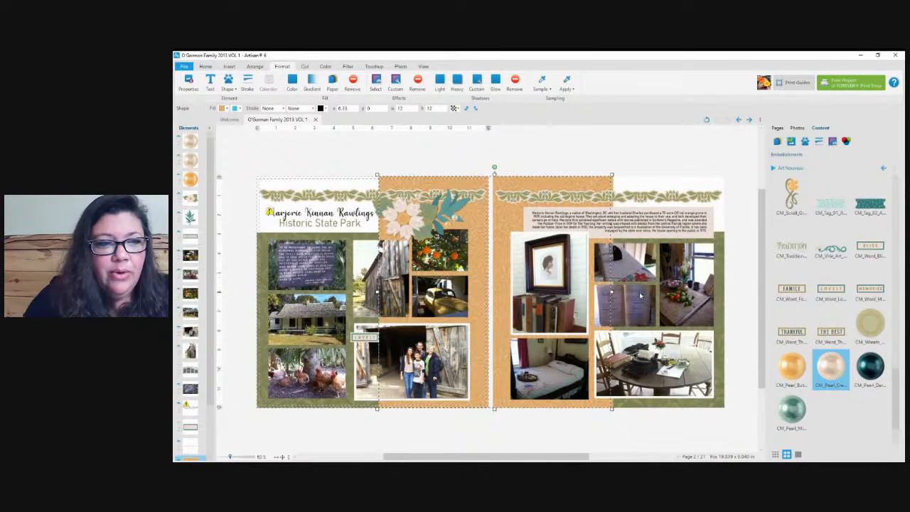